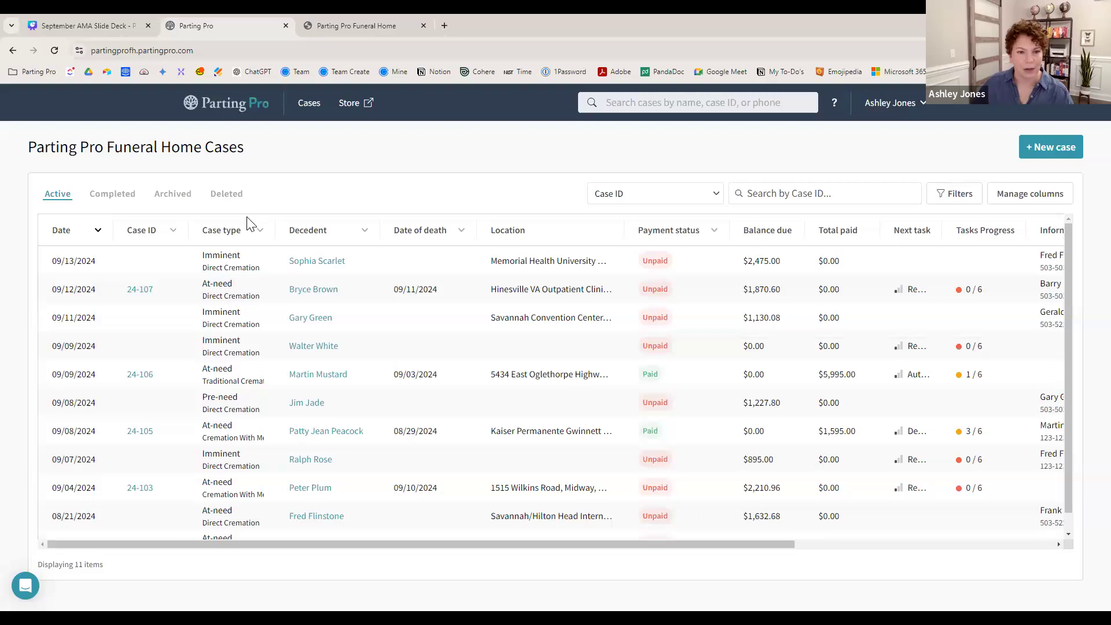
{"action": "left_click_drag", "start_coordinate": [275, 542], "coordinate": [609, 548]}
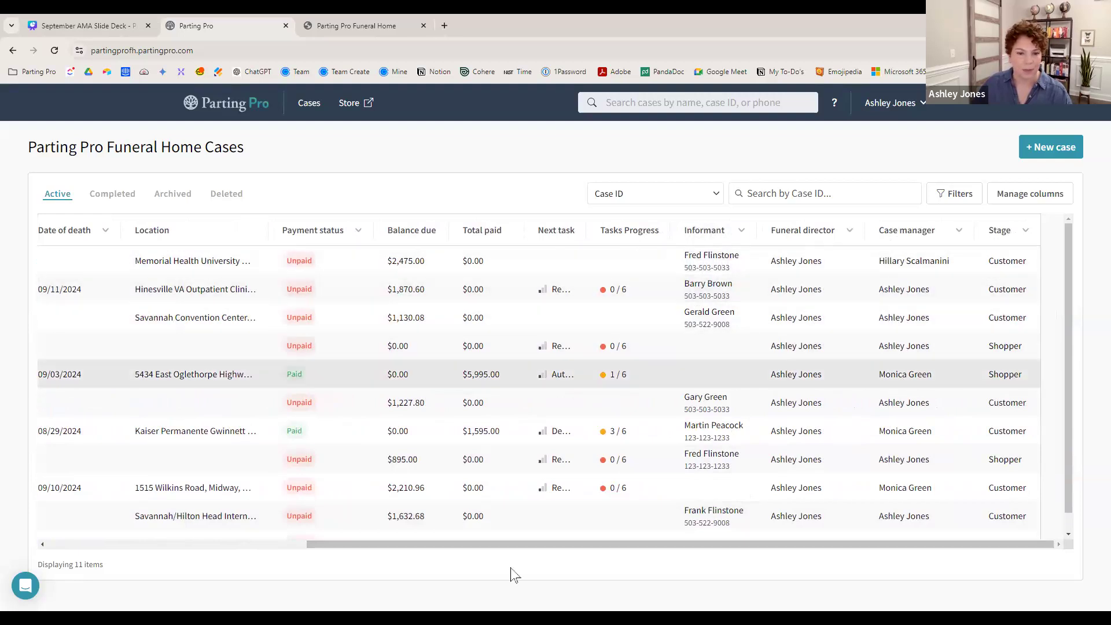
{"action": "left_click_drag", "start_coordinate": [781, 545], "coordinate": [463, 547]}
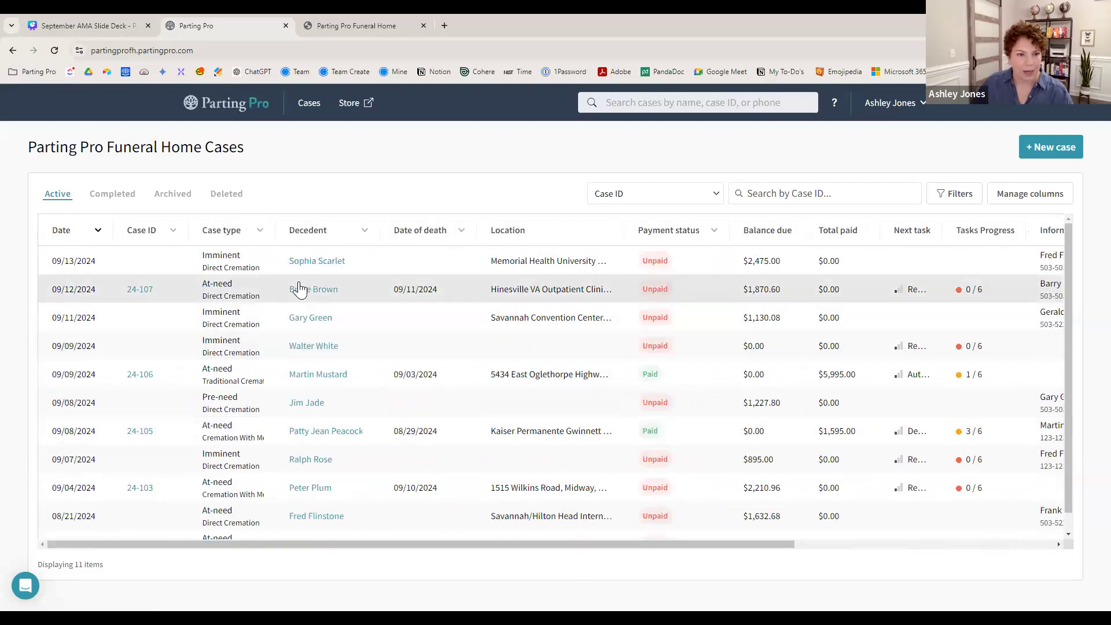
- Move Funeral director to the top of the cases table's column order
{"action": "left_click", "coordinate": [1021, 198]}
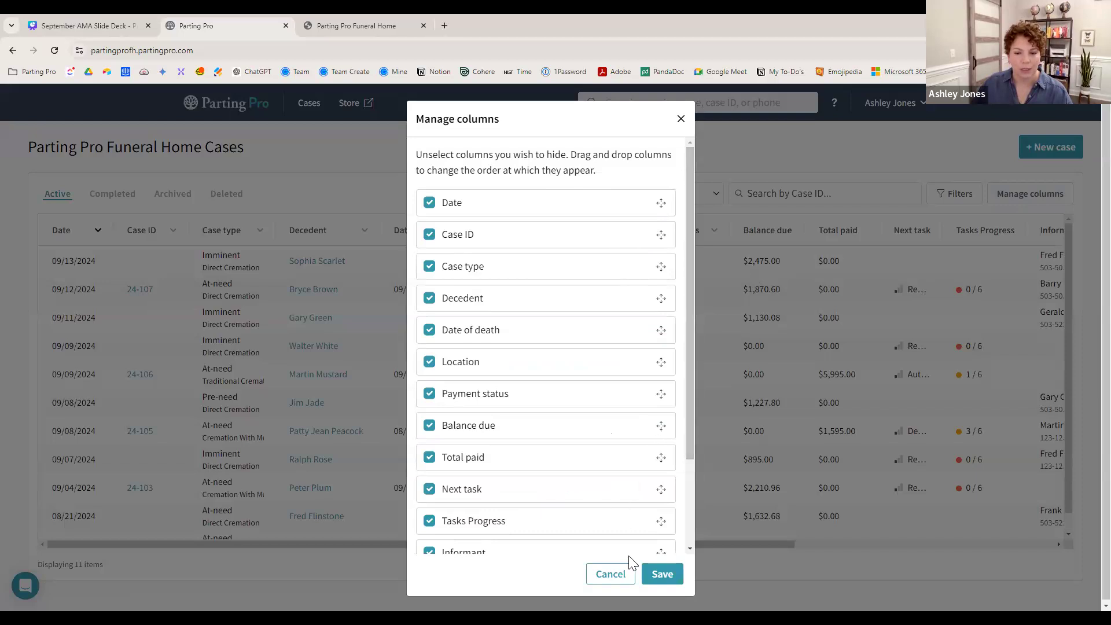
{"action": "left_click_drag", "start_coordinate": [692, 218], "coordinate": [692, 354]}
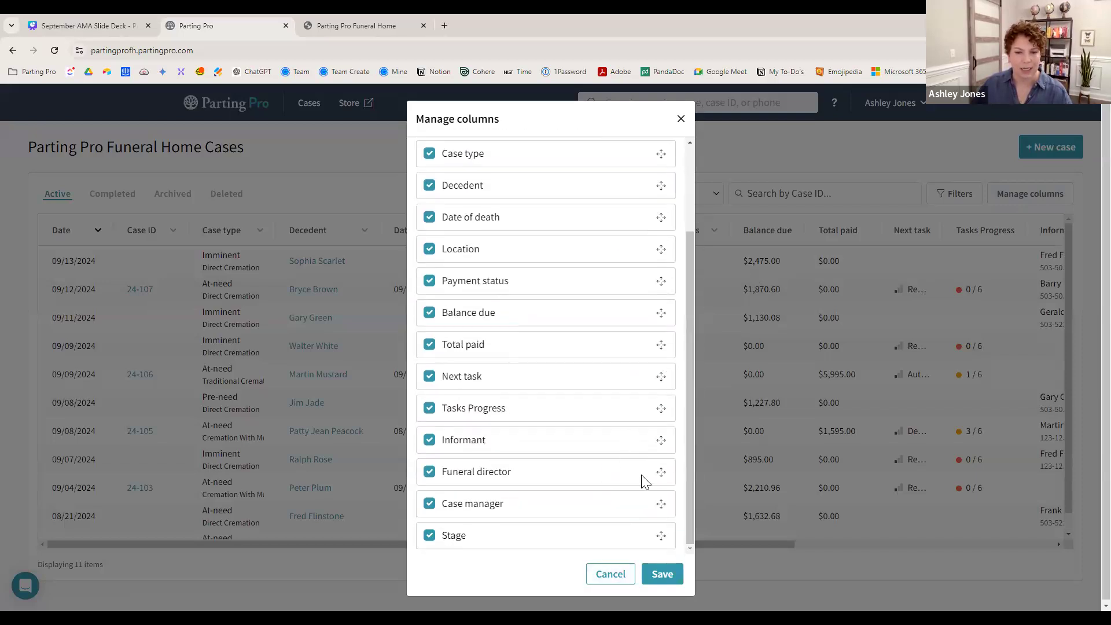
{"action": "left_click_drag", "start_coordinate": [662, 472], "coordinate": [649, 152]}
{"action": "left_click_drag", "start_coordinate": [691, 227], "coordinate": [693, 152]}
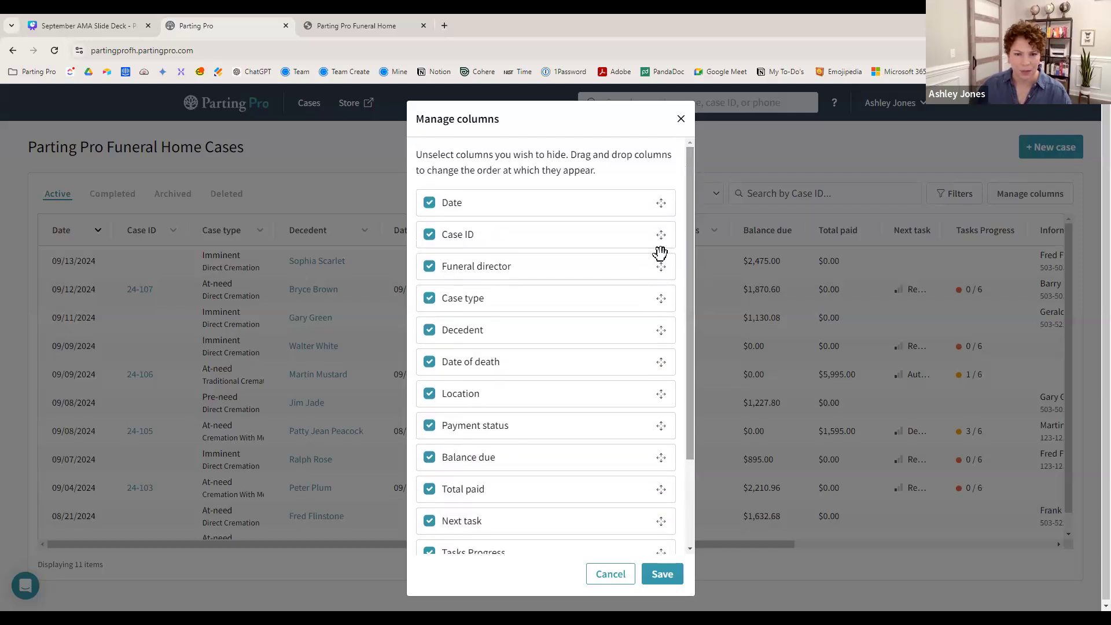
{"action": "left_click_drag", "start_coordinate": [654, 267], "coordinate": [653, 203]}
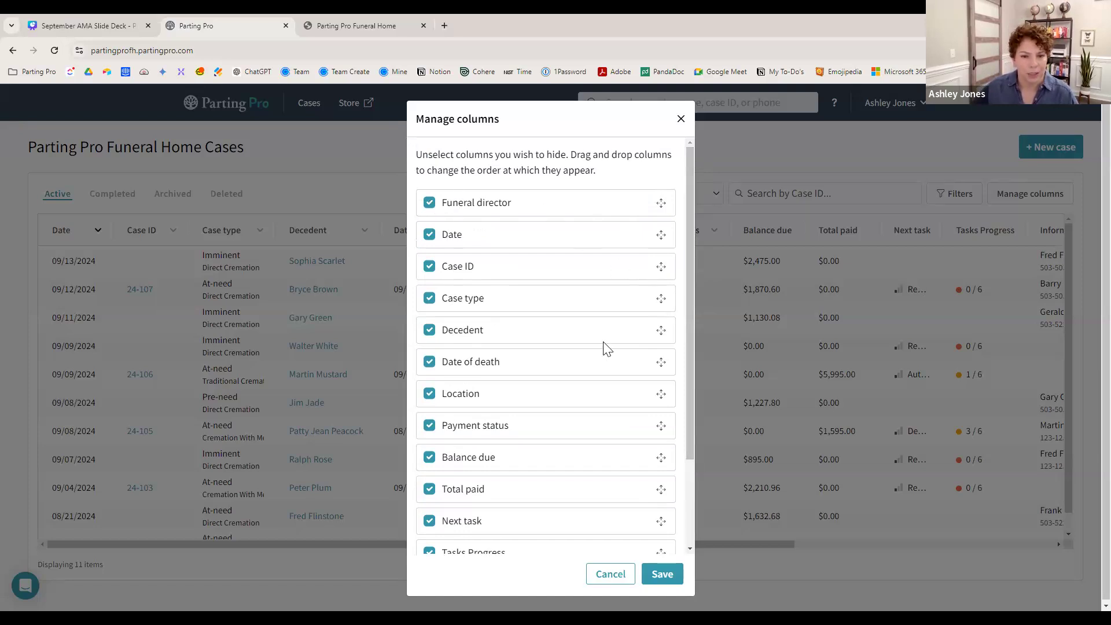
- Hide the Stage and Location columns and save the new column layout
{"action": "scroll", "coordinate": [602, 348], "scroll_direction": "down", "scroll_amount": 3}
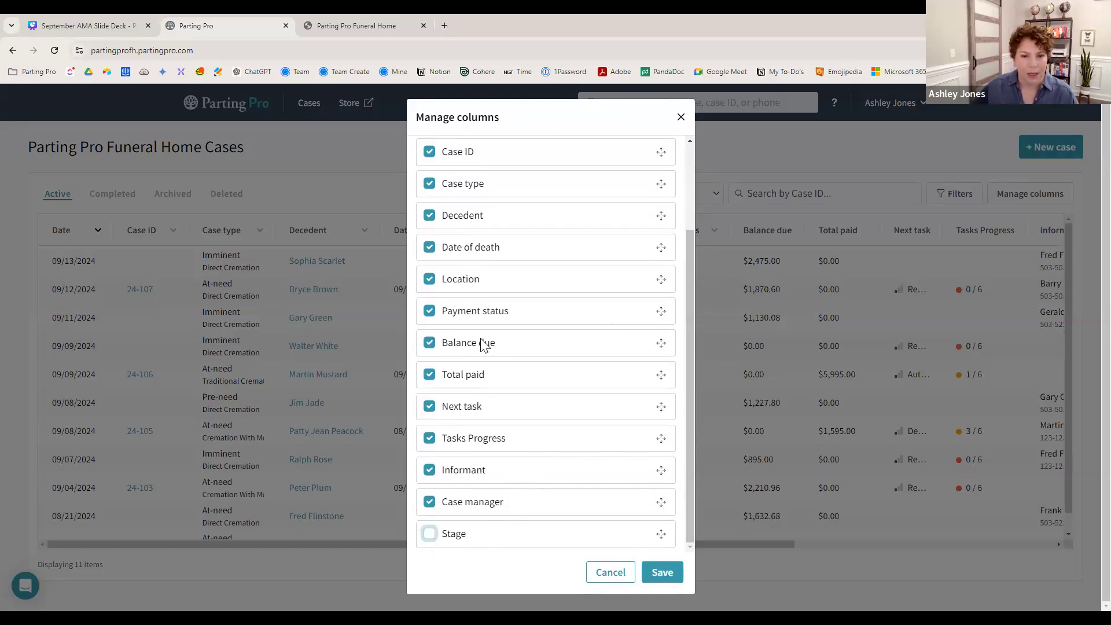
{"action": "left_click_drag", "start_coordinate": [690, 345], "coordinate": [681, 246]}
{"action": "left_click", "coordinate": [430, 393]}
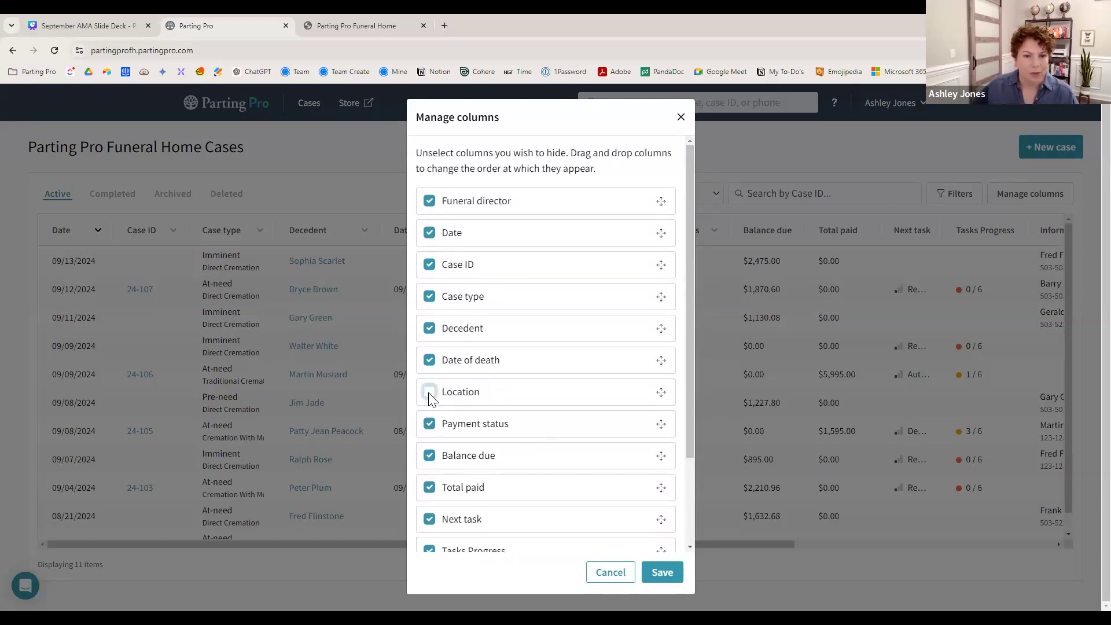
{"action": "left_click", "coordinate": [661, 573]}
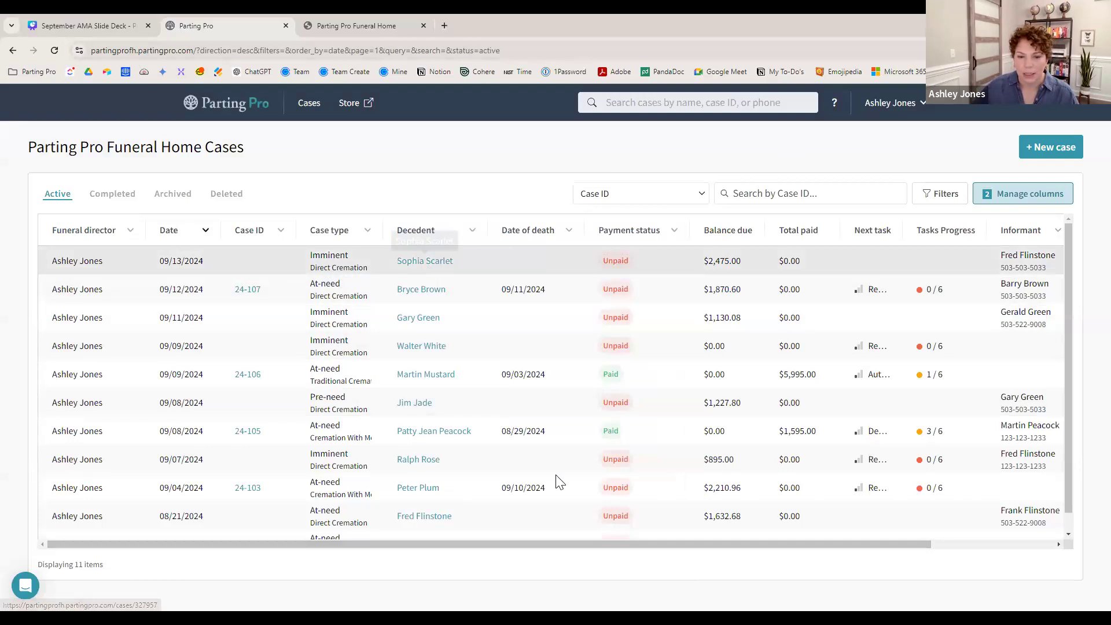
- Uncheck Next task in the column settings and save, leaving Funeral director first
{"action": "left_click_drag", "start_coordinate": [528, 544], "coordinate": [730, 544]}
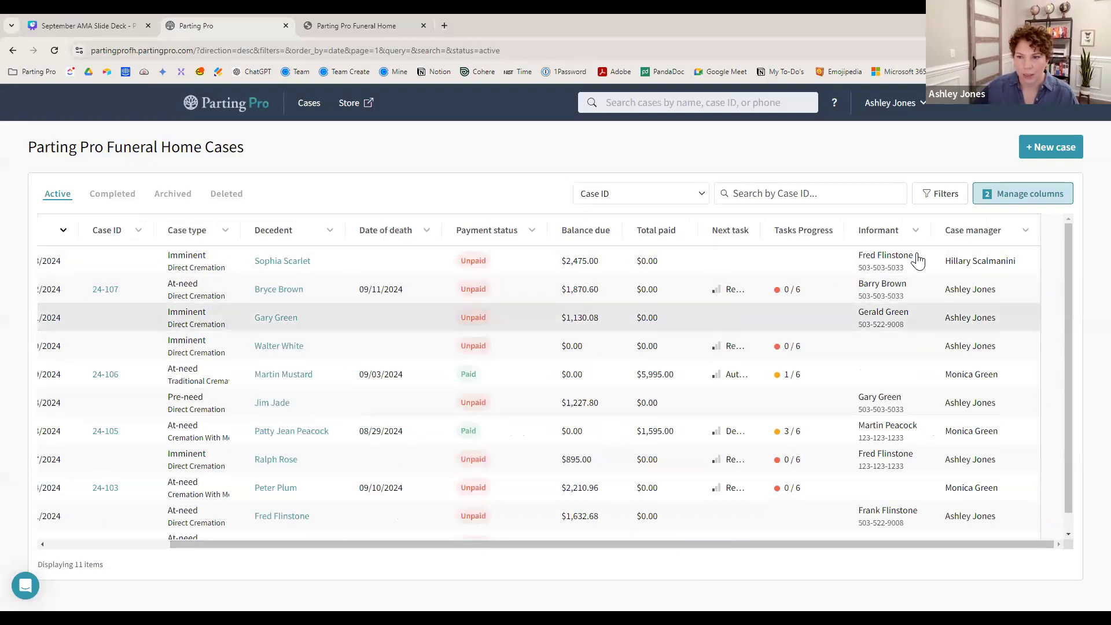
{"action": "left_click", "coordinate": [1024, 193]}
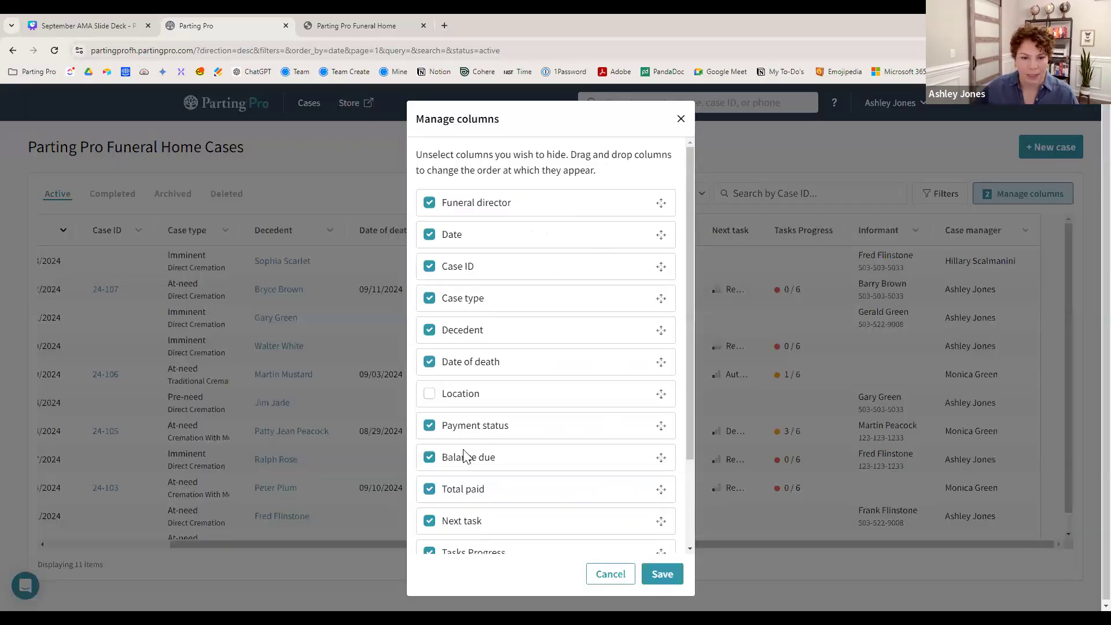
{"action": "left_click", "coordinate": [430, 520]}
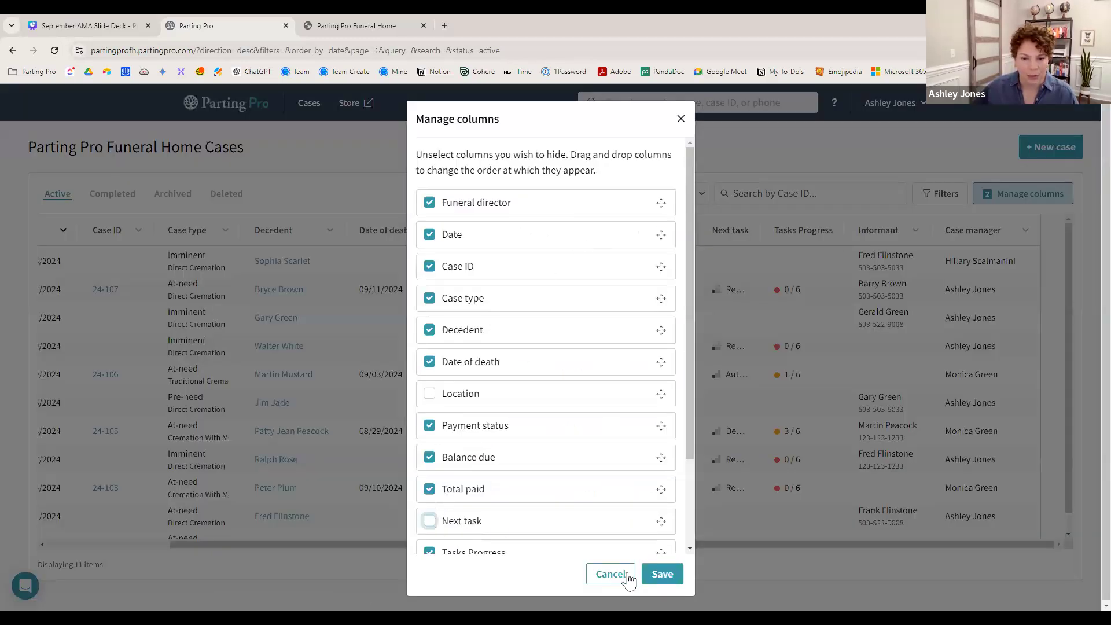
{"action": "left_click", "coordinate": [663, 576]}
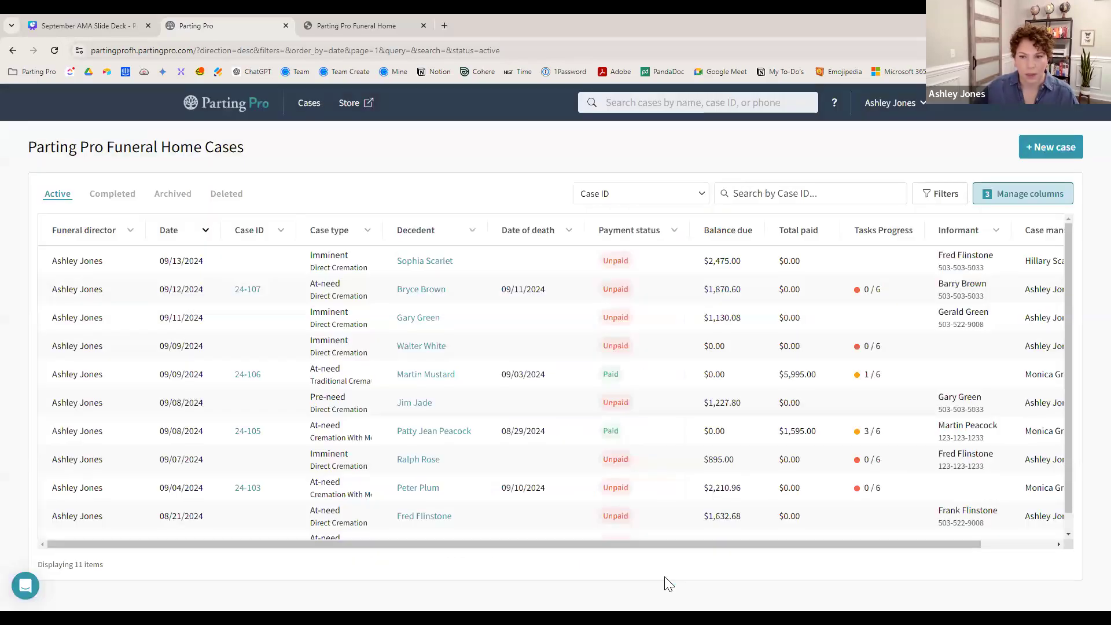
{"action": "left_click_drag", "start_coordinate": [579, 543], "coordinate": [489, 532]}
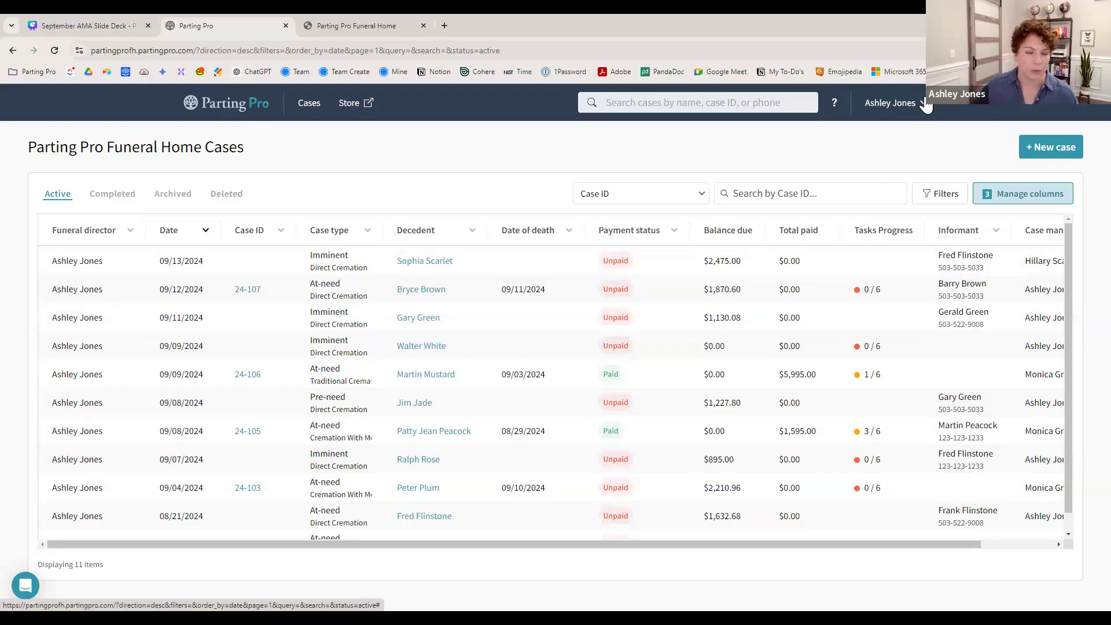
- Re-enable the Location column in the column settings
{"action": "left_click", "coordinate": [1007, 200]}
{"action": "left_click_drag", "start_coordinate": [691, 196], "coordinate": [671, 285]}
{"action": "left_click", "coordinate": [431, 285]}
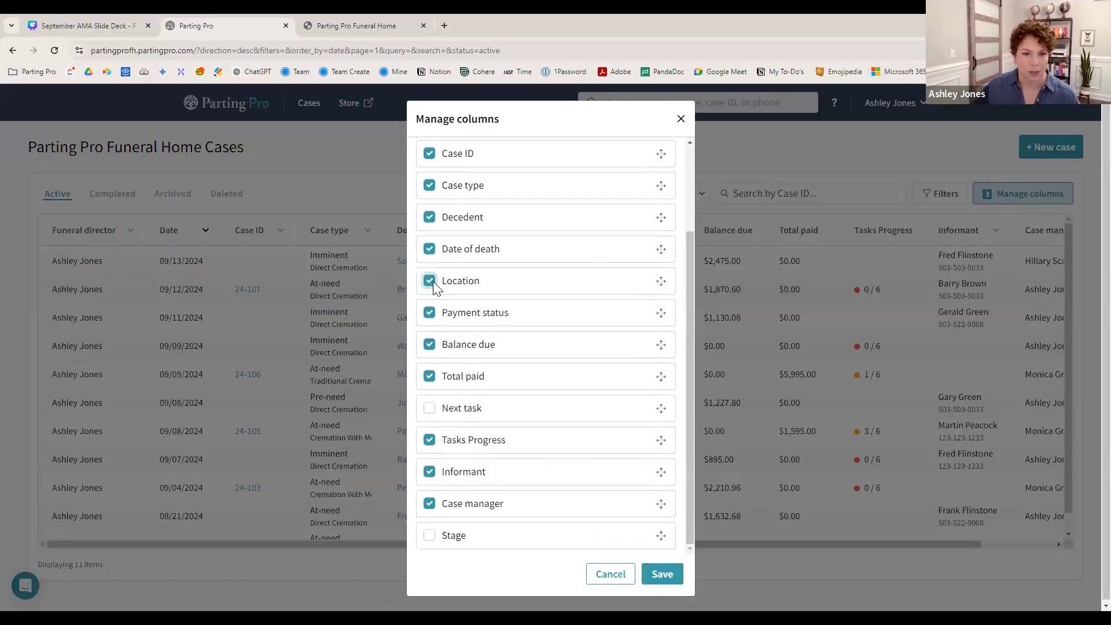
- Place Case manager right after Funeral director, save, and advance to the Submitted Questions slide
{"action": "left_click_drag", "start_coordinate": [660, 503], "coordinate": [659, 157]}
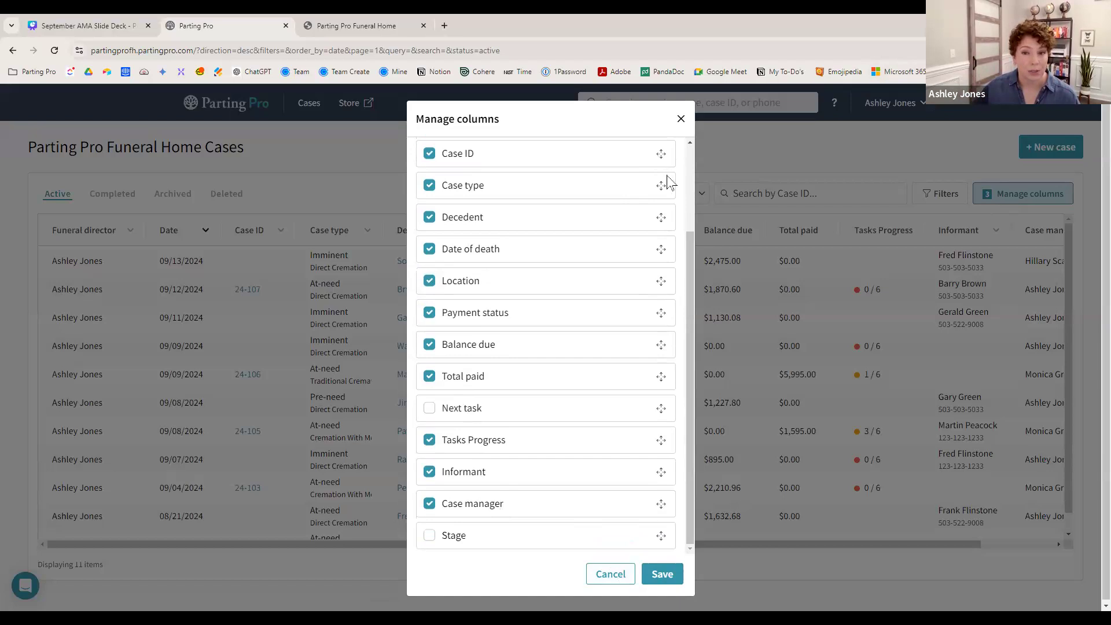
{"action": "left_click_drag", "start_coordinate": [689, 238], "coordinate": [688, 151]}
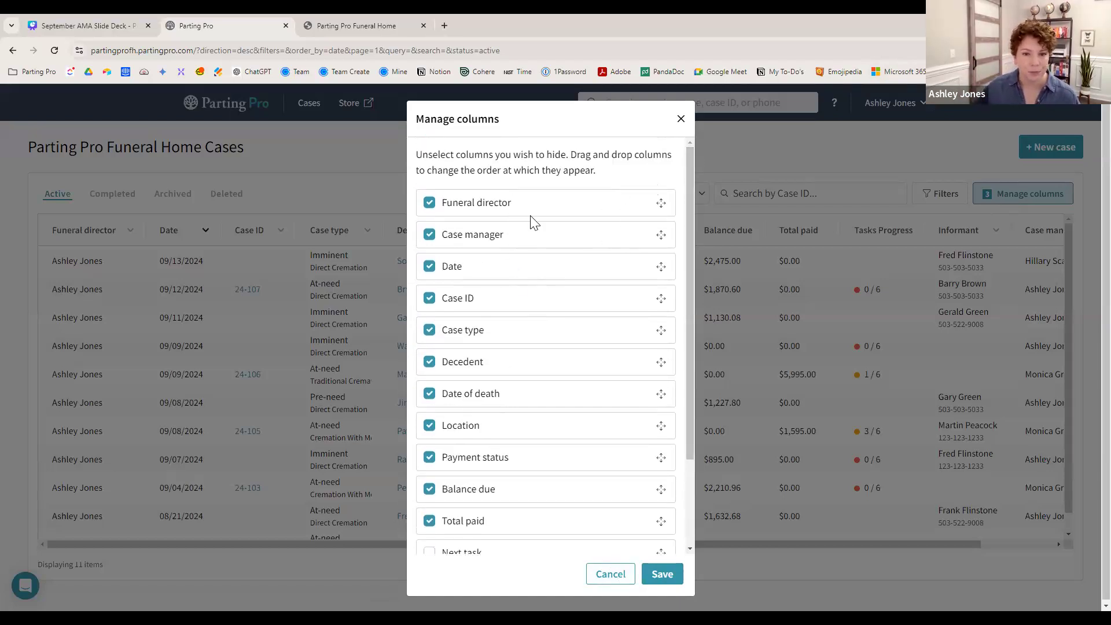
{"action": "left_click", "coordinate": [662, 575]}
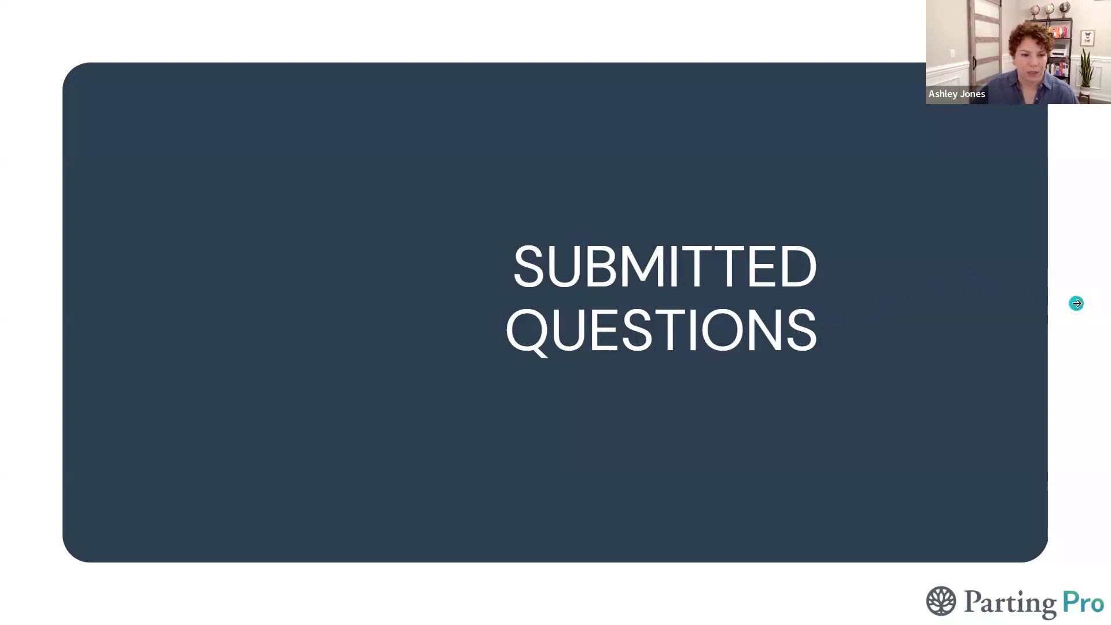
{"action": "left_click", "coordinate": [1077, 303]}
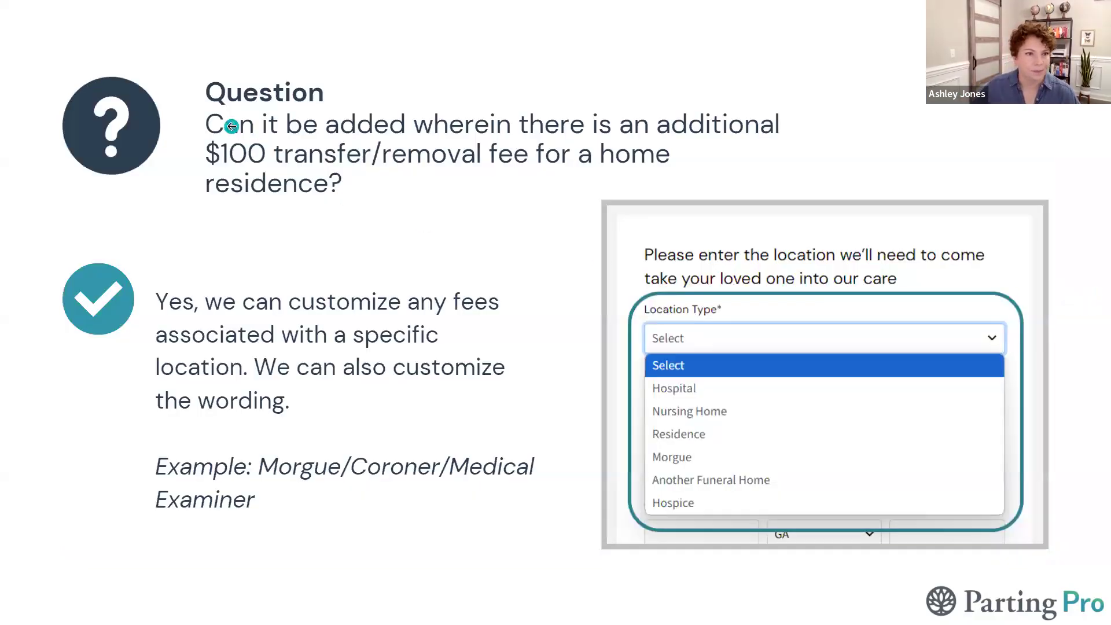
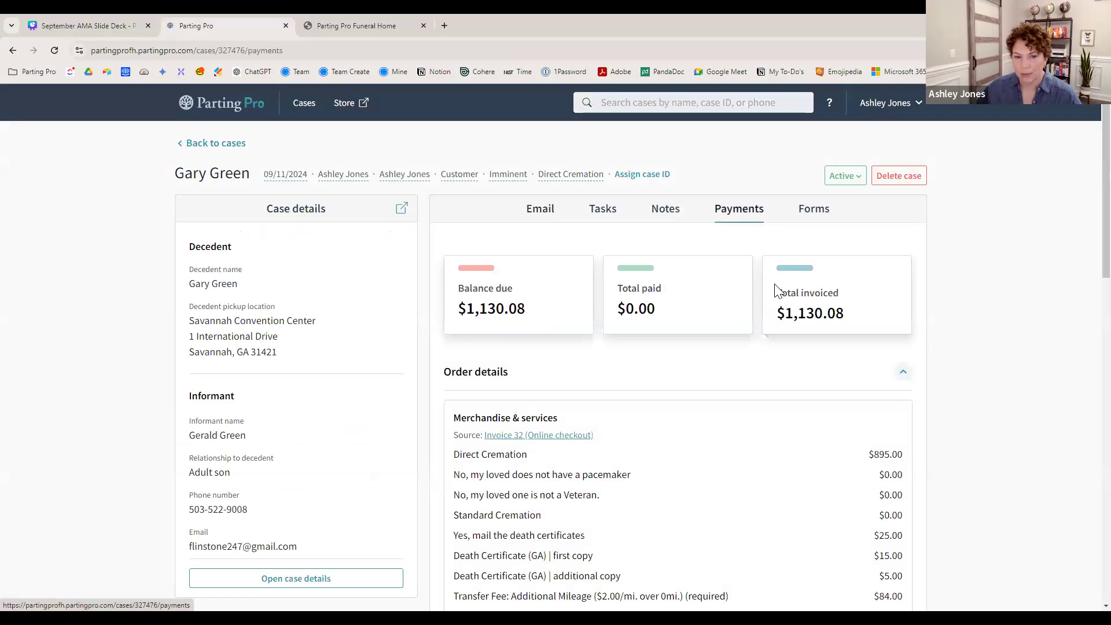
- Scroll the Payments tab to review the unpaid $1,130.08 online-checkout invoice
{"action": "scroll", "coordinate": [971, 391], "scroll_direction": "down", "scroll_amount": 3}
{"action": "scroll", "coordinate": [971, 391], "scroll_direction": "down", "scroll_amount": 8}
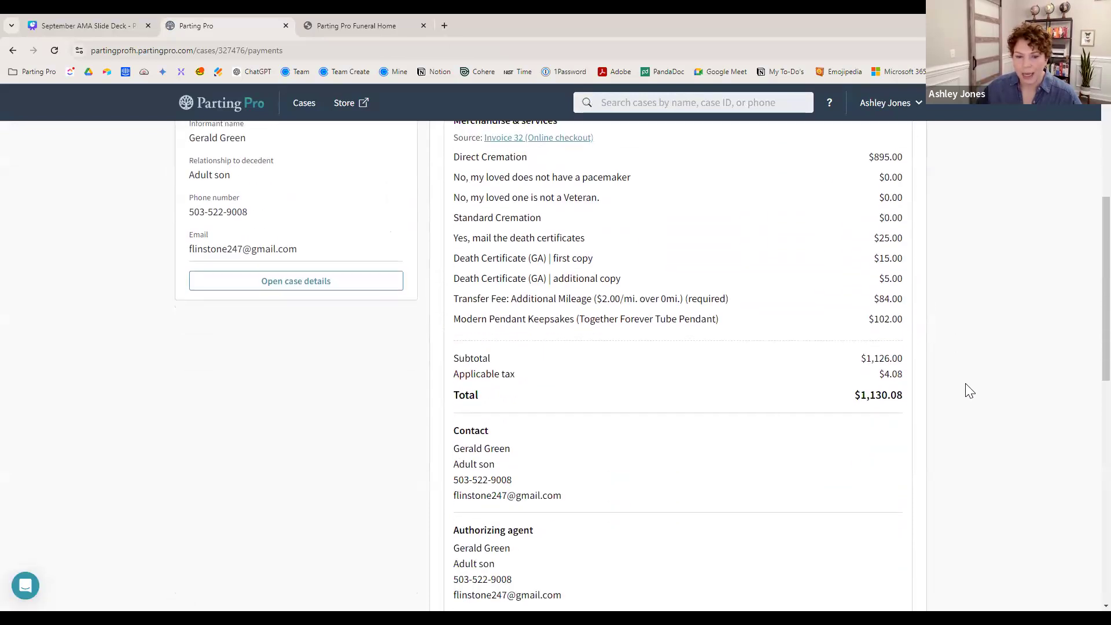
{"action": "scroll", "coordinate": [959, 394], "scroll_direction": "down", "scroll_amount": 2}
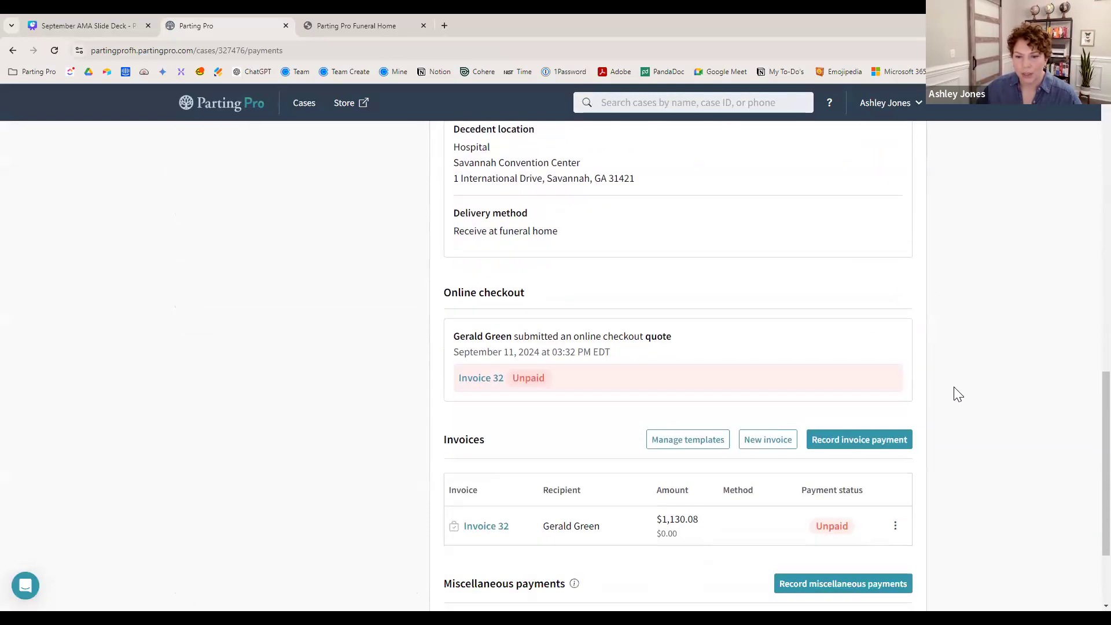
{"action": "scroll", "coordinate": [953, 393], "scroll_direction": "up", "scroll_amount": 8}
{"action": "scroll", "coordinate": [907, 375], "scroll_direction": "up", "scroll_amount": 2}
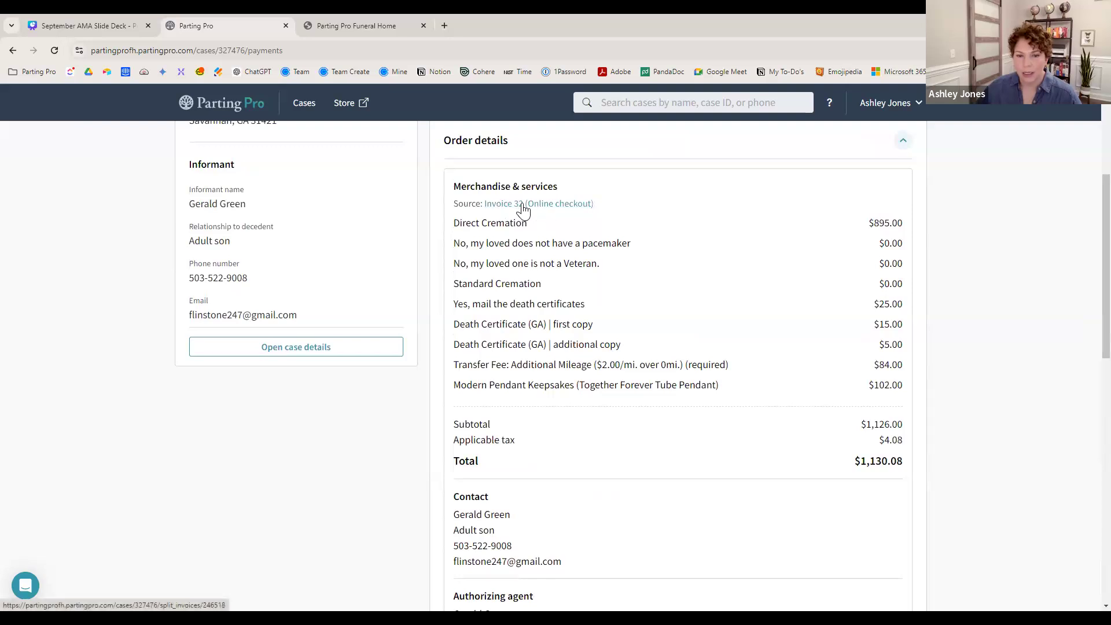
{"action": "scroll", "coordinate": [521, 212], "scroll_direction": "down", "scroll_amount": 10}
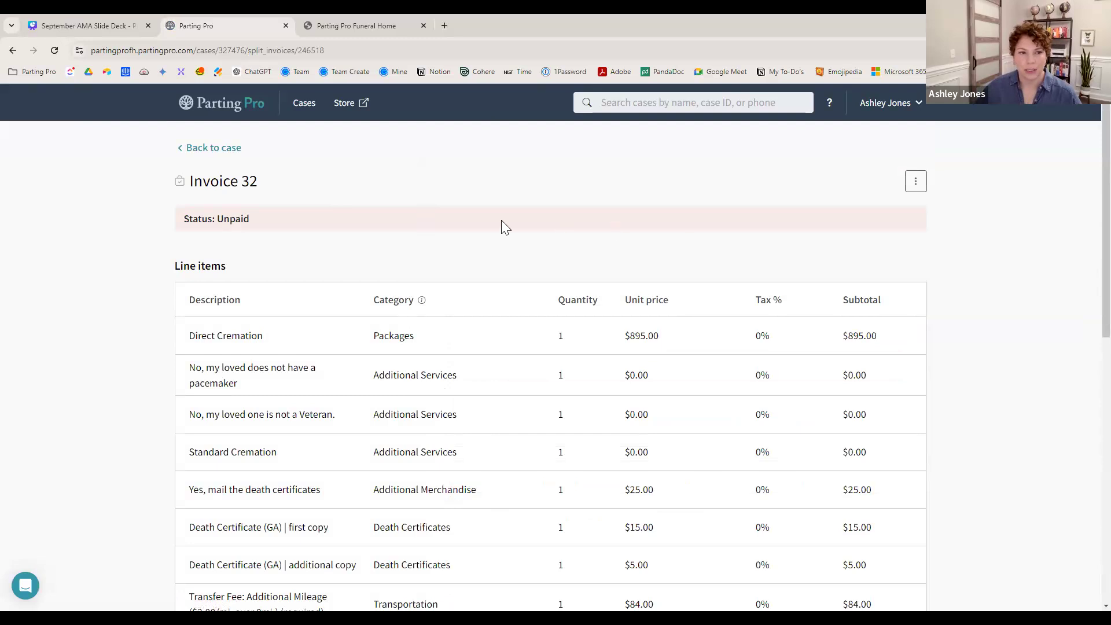
- Edit Invoice 32 and delete the not-a-Veteran line item
{"action": "left_click", "coordinate": [917, 186]}
{"action": "left_click", "coordinate": [919, 209]}
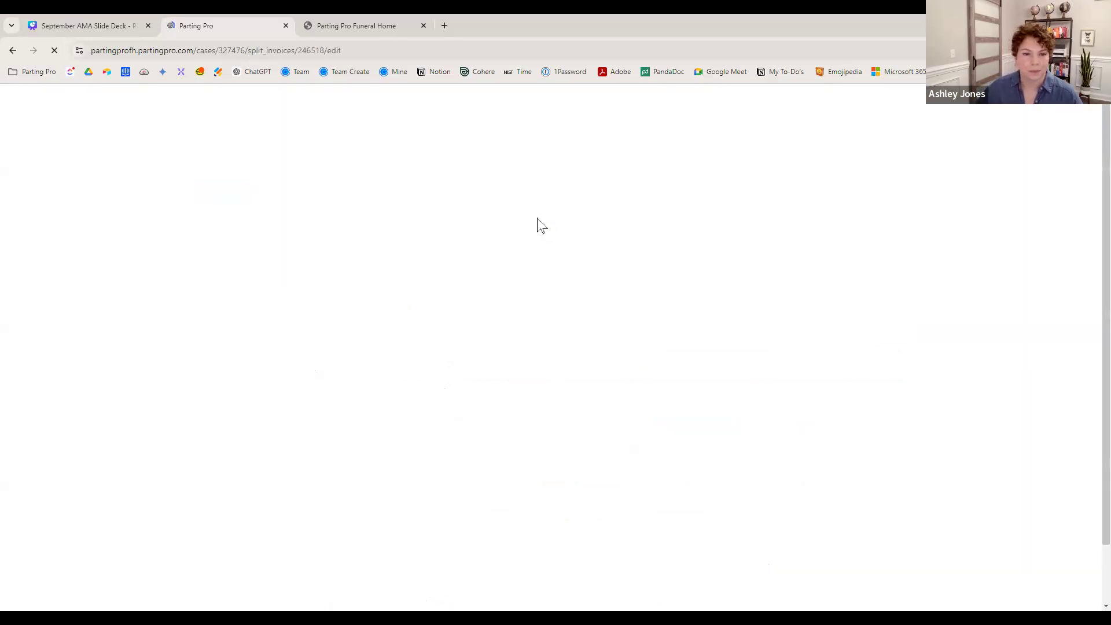
{"action": "scroll", "coordinate": [946, 376], "scroll_direction": "down", "scroll_amount": 2}
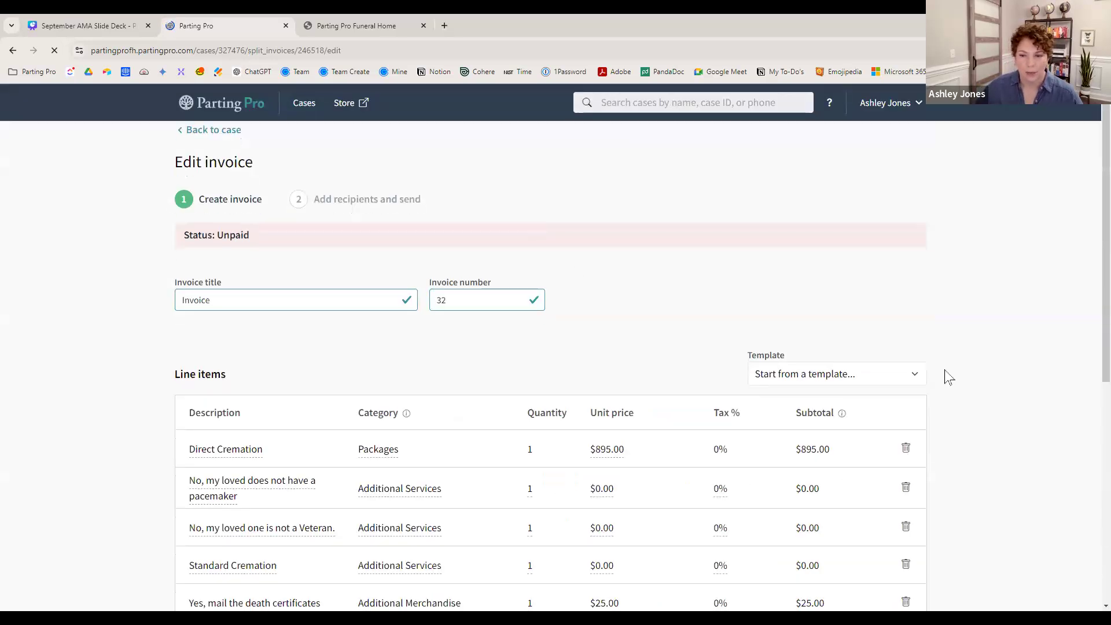
{"action": "scroll", "coordinate": [948, 378], "scroll_direction": "down", "scroll_amount": 1}
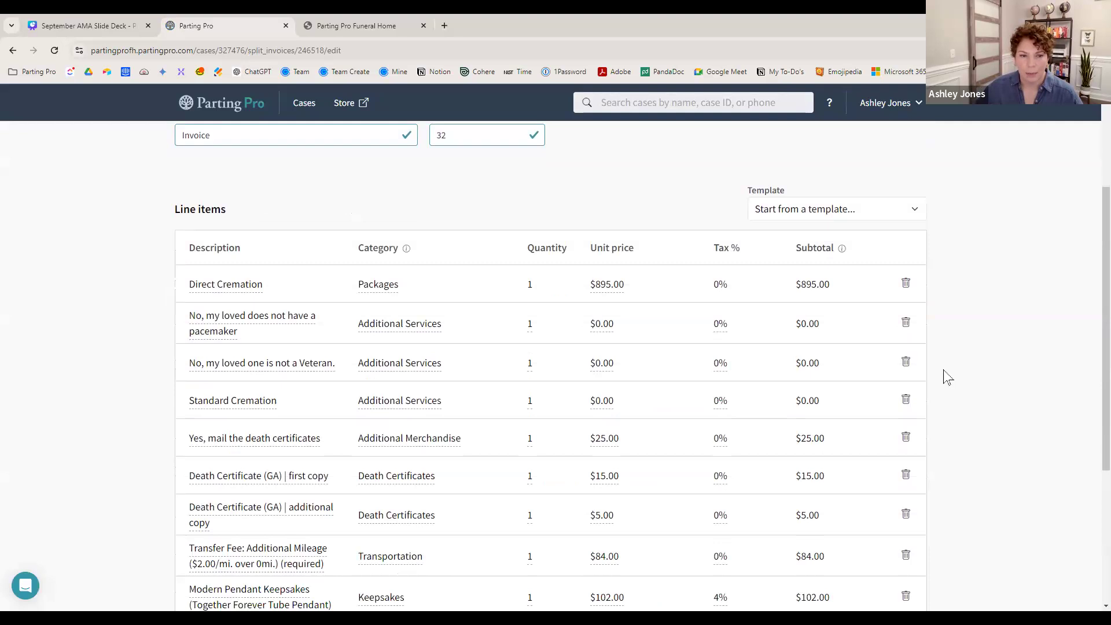
{"action": "scroll", "coordinate": [324, 347], "scroll_direction": "down", "scroll_amount": 1}
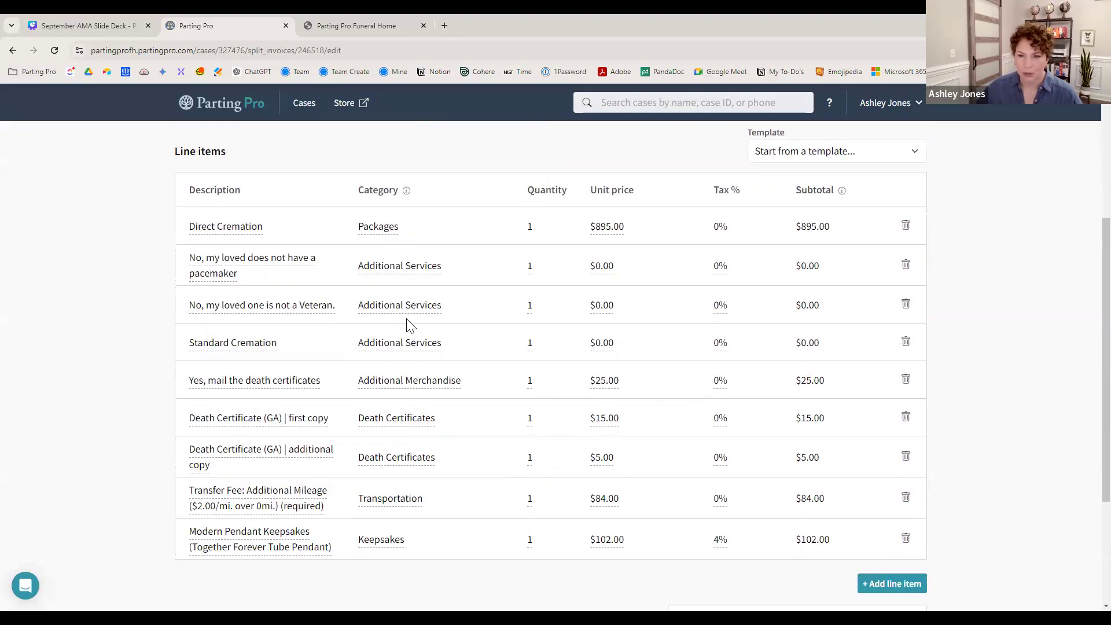
{"action": "left_click", "coordinate": [906, 305]}
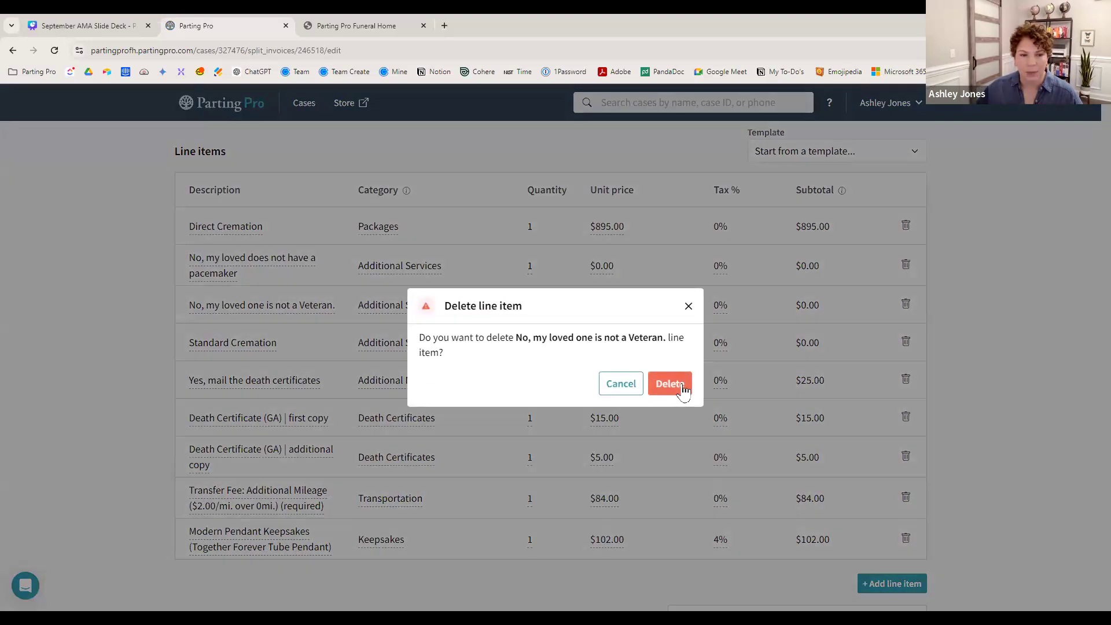
{"action": "left_click", "coordinate": [670, 384]}
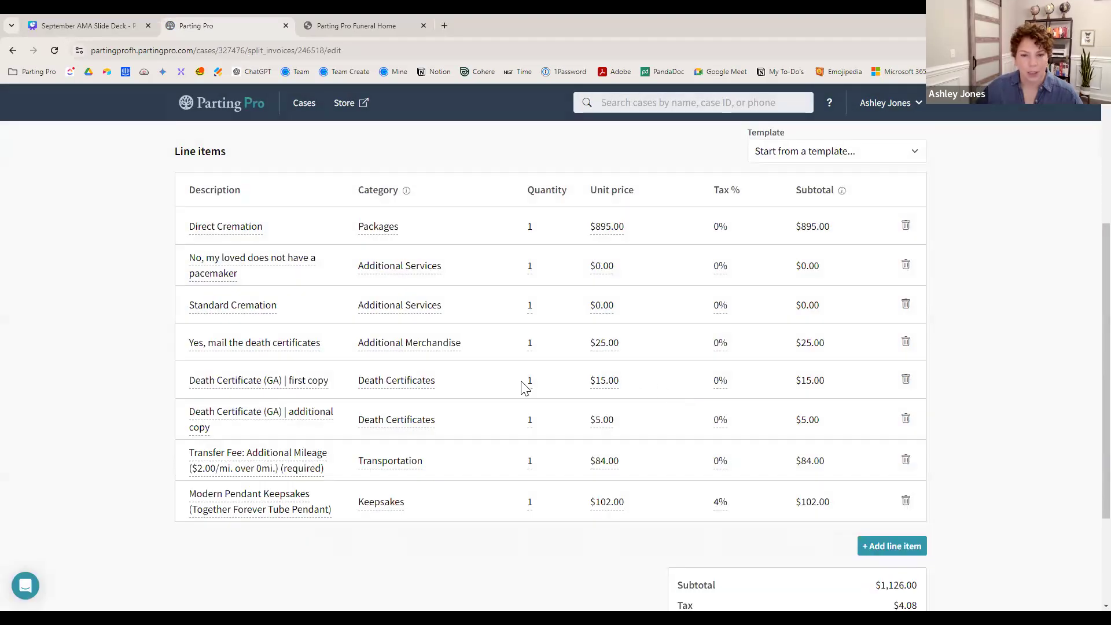
- Set the additional death certificate copies to quantity 3 and add a blank line item
{"action": "left_click", "coordinate": [531, 420]}
{"action": "key", "text": "BackSpace"}
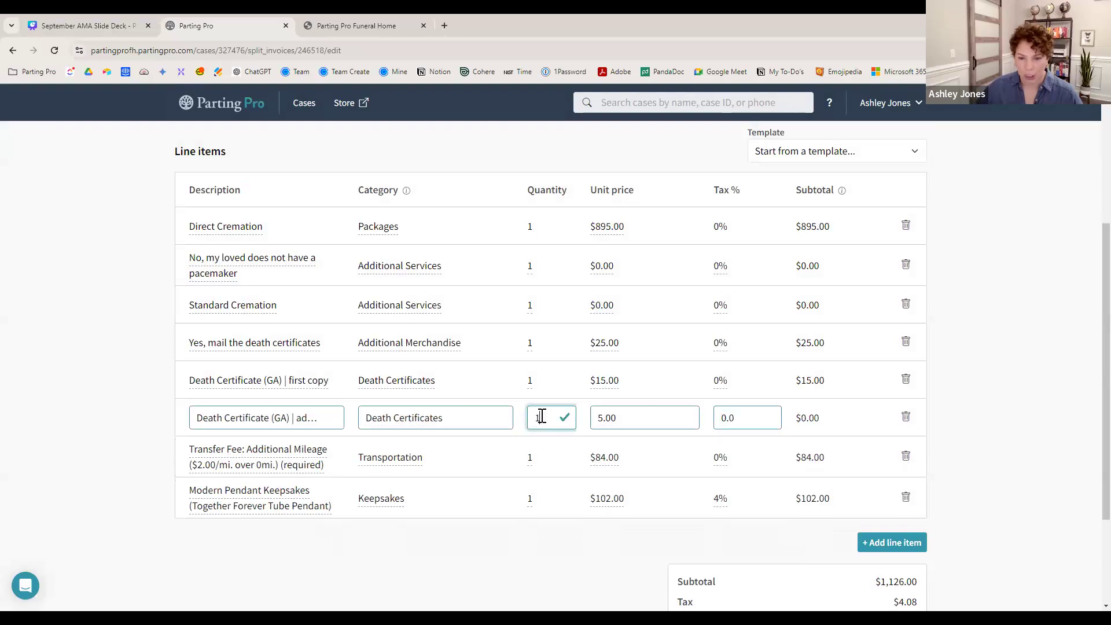
{"action": "type", "text": "3"}
{"action": "left_click", "coordinate": [983, 426]}
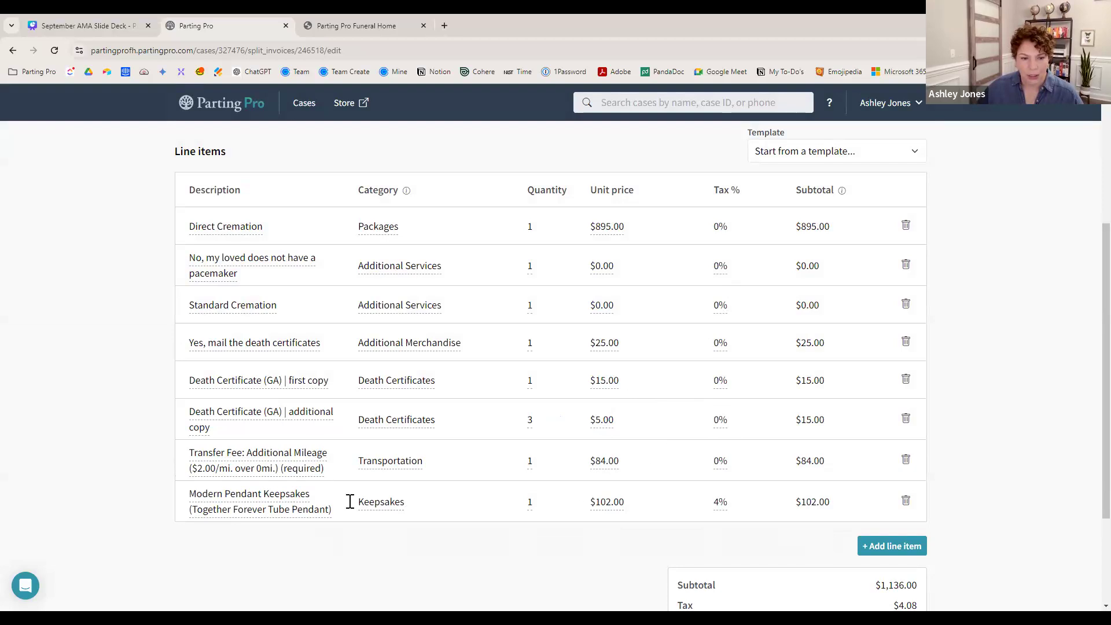
{"action": "left_click", "coordinate": [906, 551]}
- Search 'keep' and pick Parent Pendant Keepsakes (Dad Heart Pendant) for the new line
{"action": "left_click", "coordinate": [308, 547]}
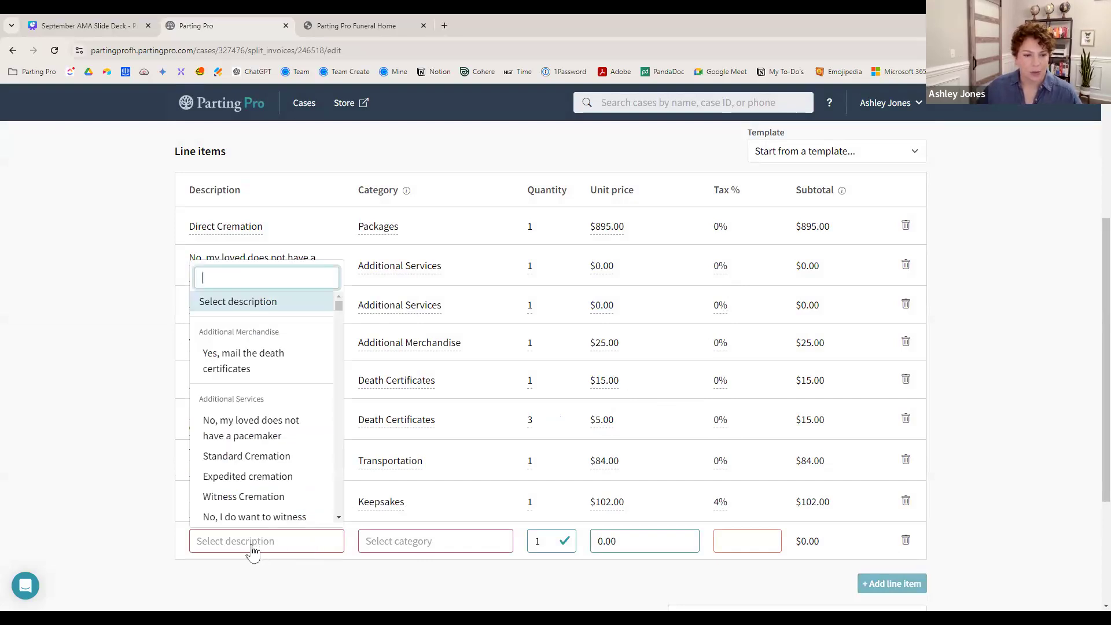
{"action": "scroll", "coordinate": [290, 469], "scroll_direction": "down", "scroll_amount": 2}
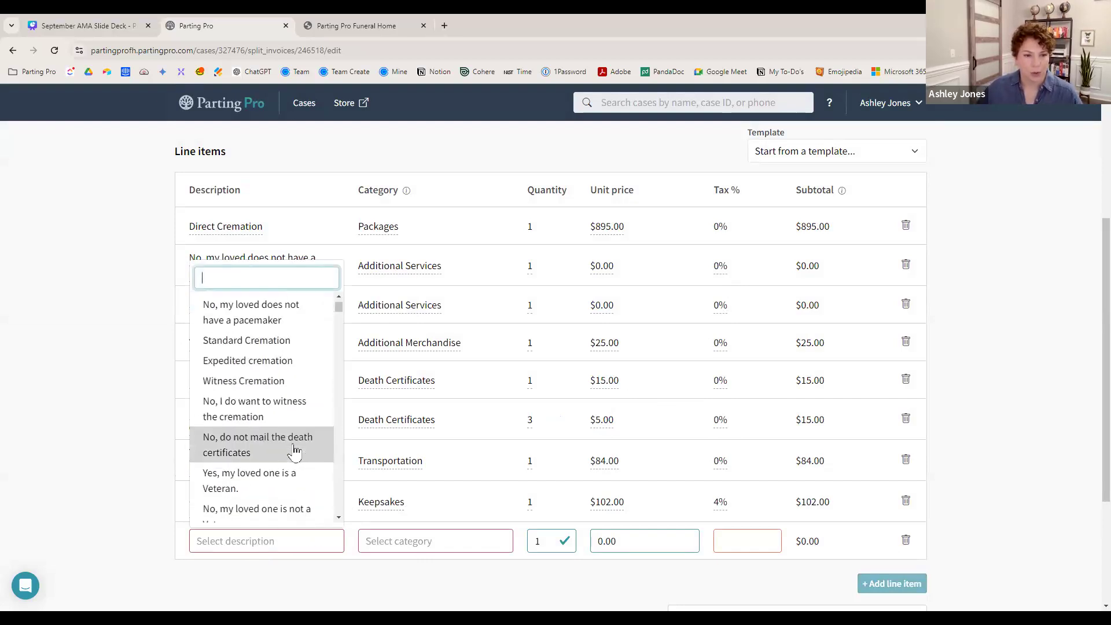
{"action": "scroll", "coordinate": [284, 461], "scroll_direction": "down", "scroll_amount": 2}
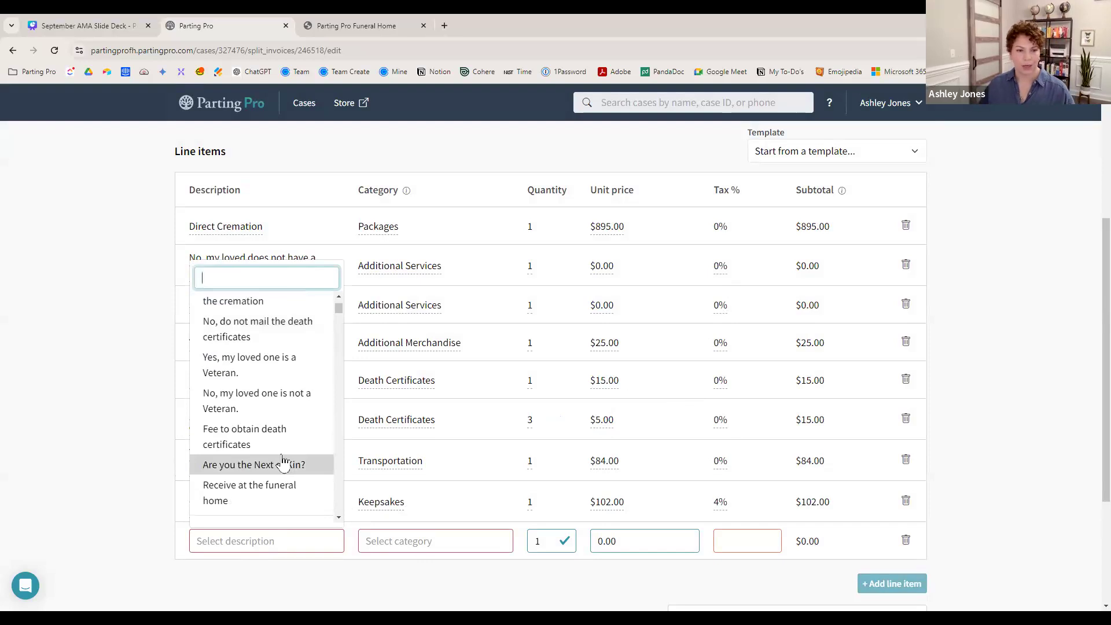
{"action": "type", "text": "keep"}
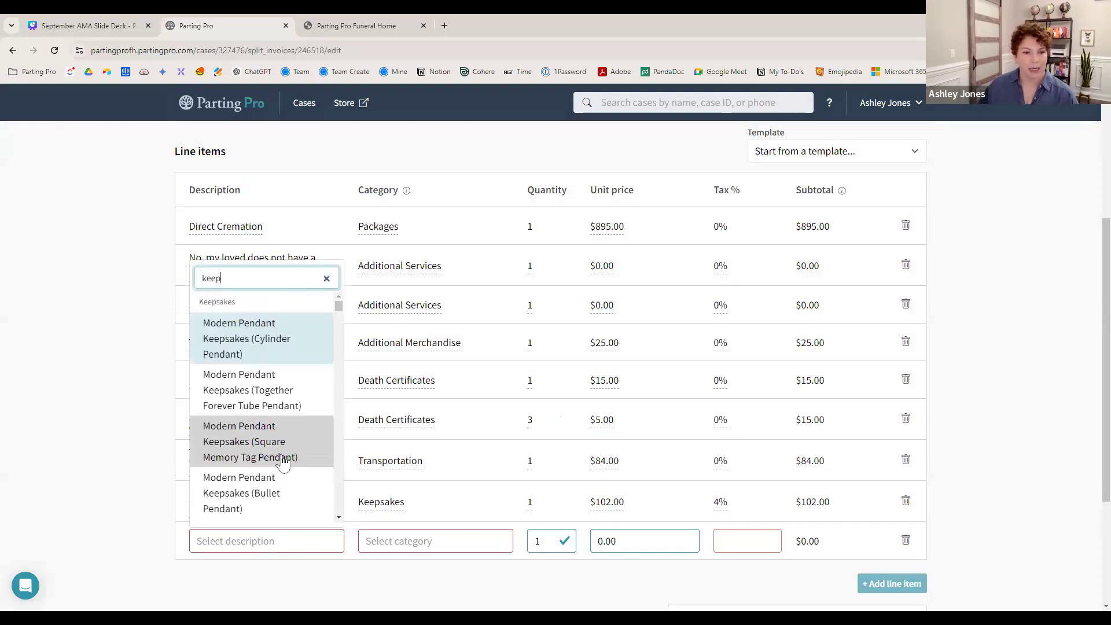
{"action": "scroll", "coordinate": [284, 460], "scroll_direction": "down", "scroll_amount": 4}
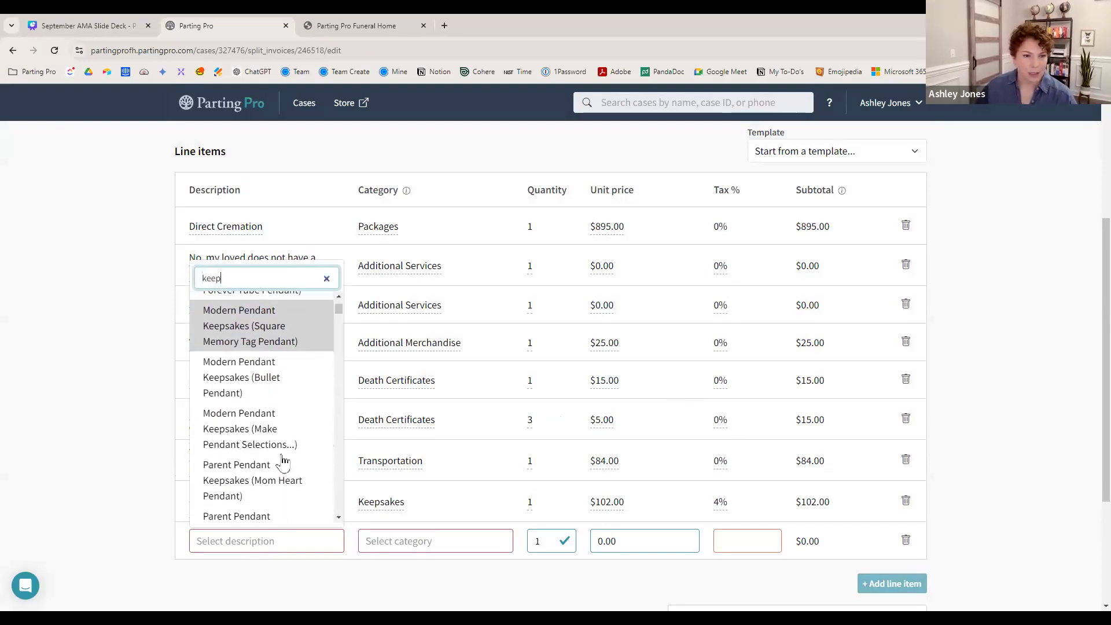
{"action": "left_click", "coordinate": [275, 406]}
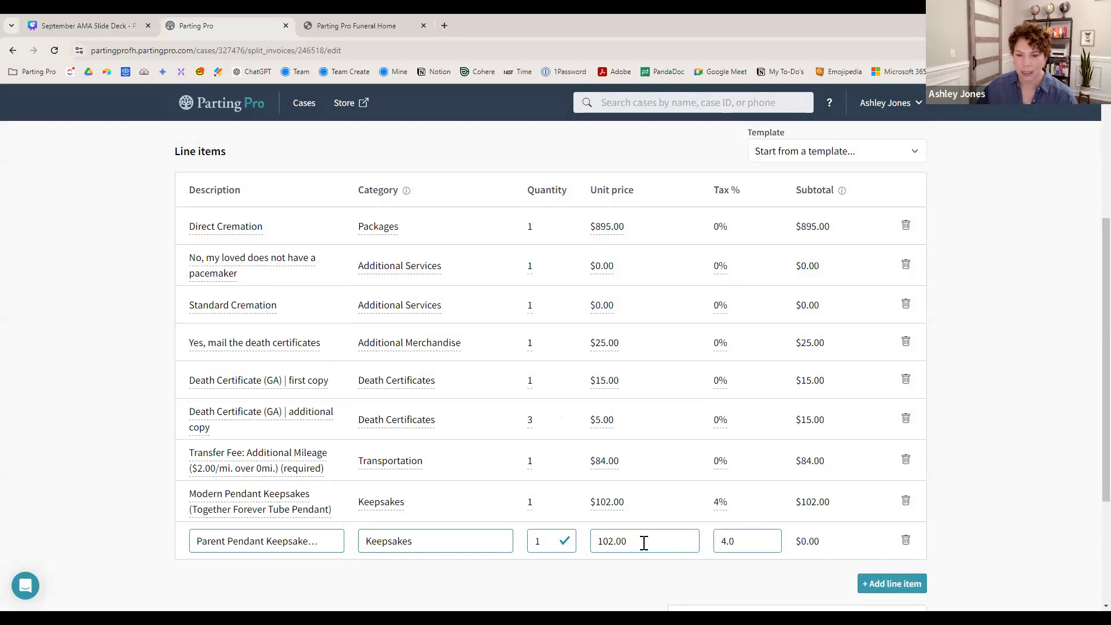
- Set the pendant quantity to 2, totalling $1,352.24, and continue to recipients
{"action": "left_click", "coordinate": [550, 541]}
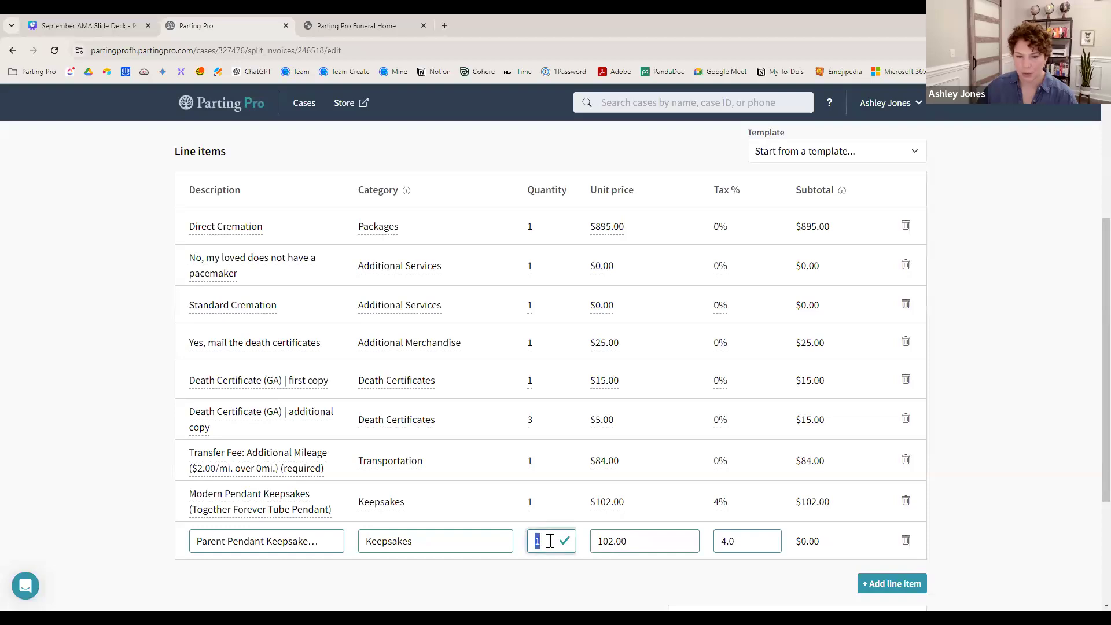
{"action": "type", "text": "2"}
{"action": "key", "text": "Return"}
{"action": "scroll", "coordinate": [1004, 521], "scroll_direction": "down", "scroll_amount": 3}
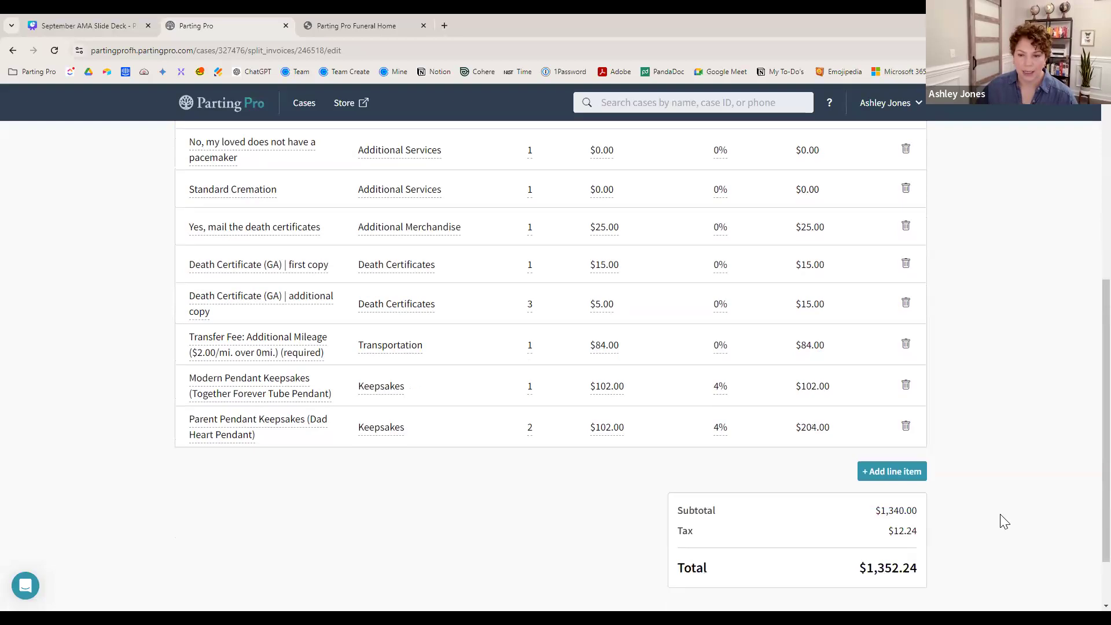
{"action": "scroll", "coordinate": [706, 370], "scroll_direction": "up", "scroll_amount": 1}
{"action": "scroll", "coordinate": [833, 451], "scroll_direction": "down", "scroll_amount": 1}
{"action": "left_click", "coordinate": [906, 561]}
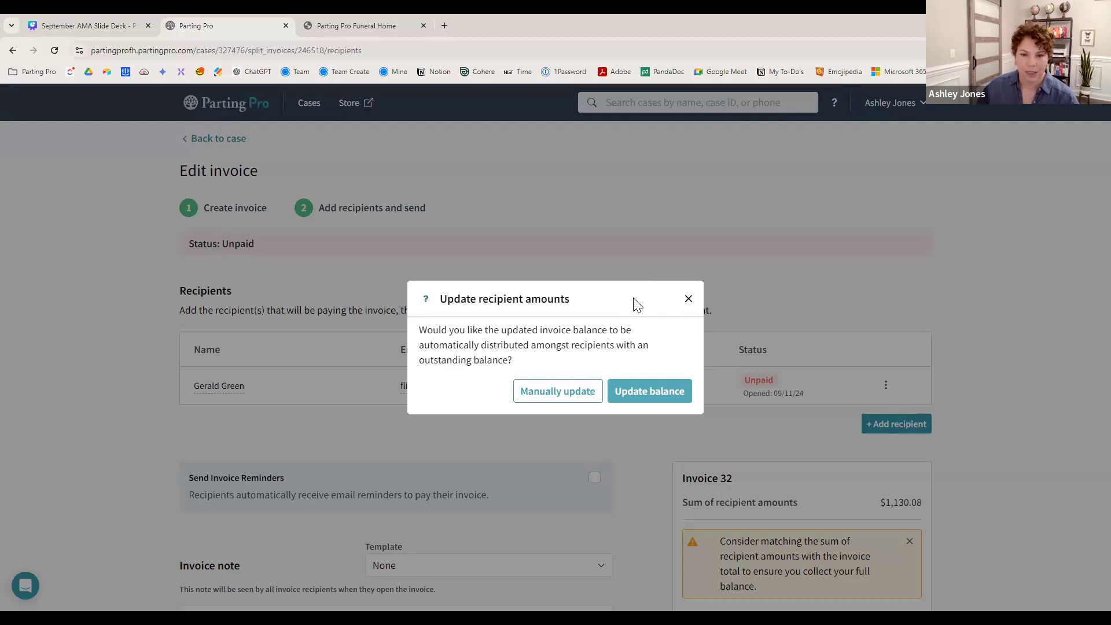
- Update the recipient's amount to the full $1,352.24 balance and save the invoice
{"action": "left_click", "coordinate": [636, 394]}
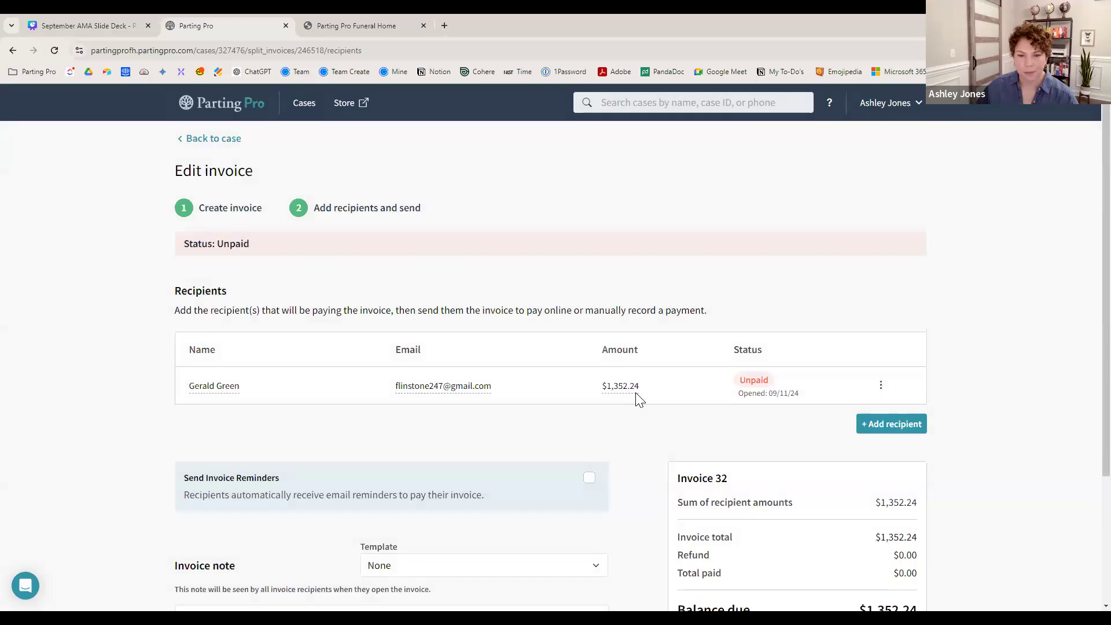
{"action": "scroll", "coordinate": [629, 369], "scroll_direction": "down", "scroll_amount": 2}
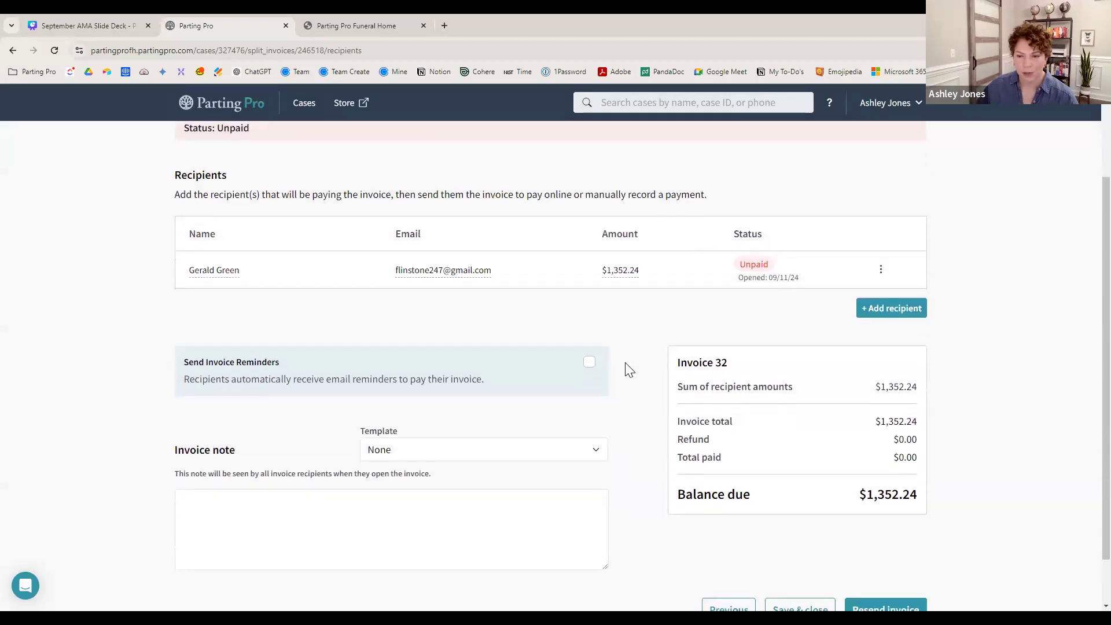
{"action": "triple_click", "coordinate": [641, 270]}
{"action": "scroll", "coordinate": [1087, 423], "scroll_direction": "down", "scroll_amount": 1}
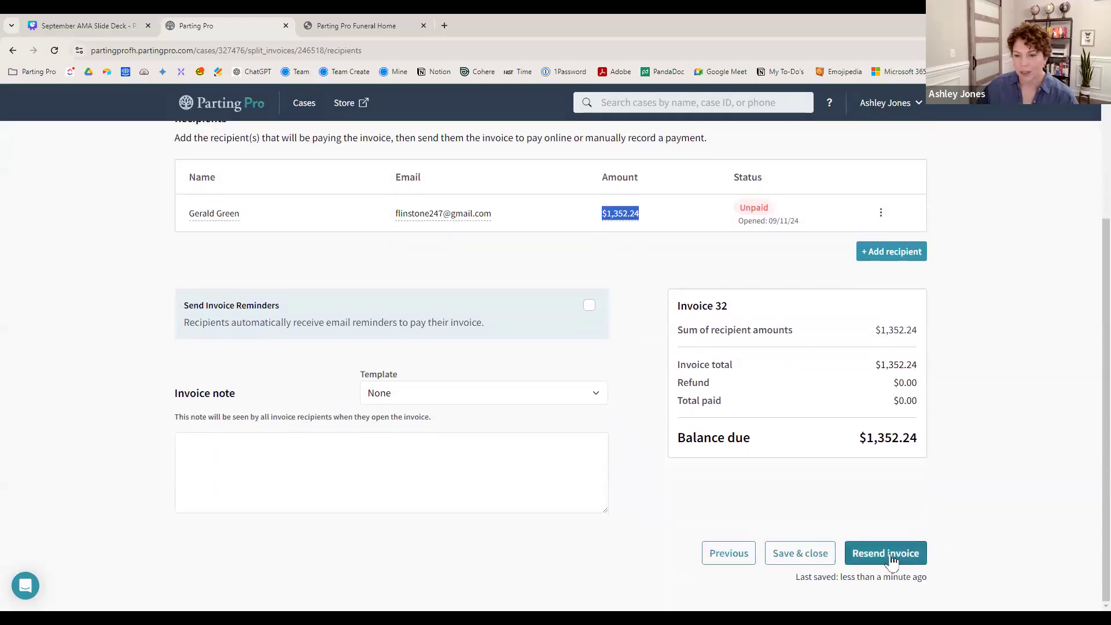
{"action": "left_click", "coordinate": [799, 559]}
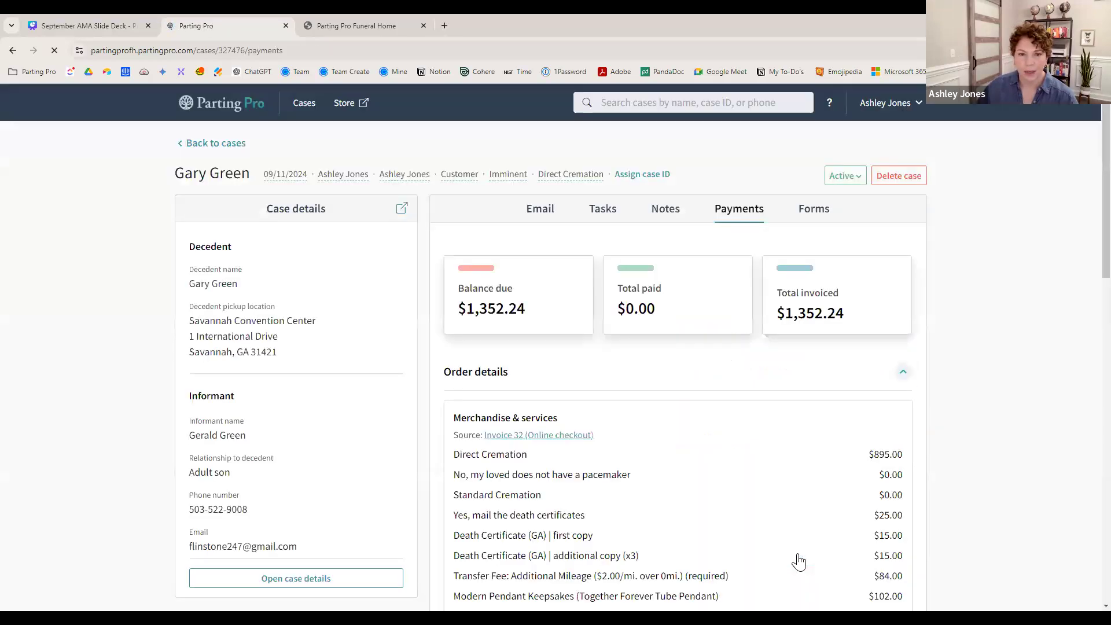
{"action": "scroll", "coordinate": [961, 454], "scroll_direction": "down", "scroll_amount": 3}
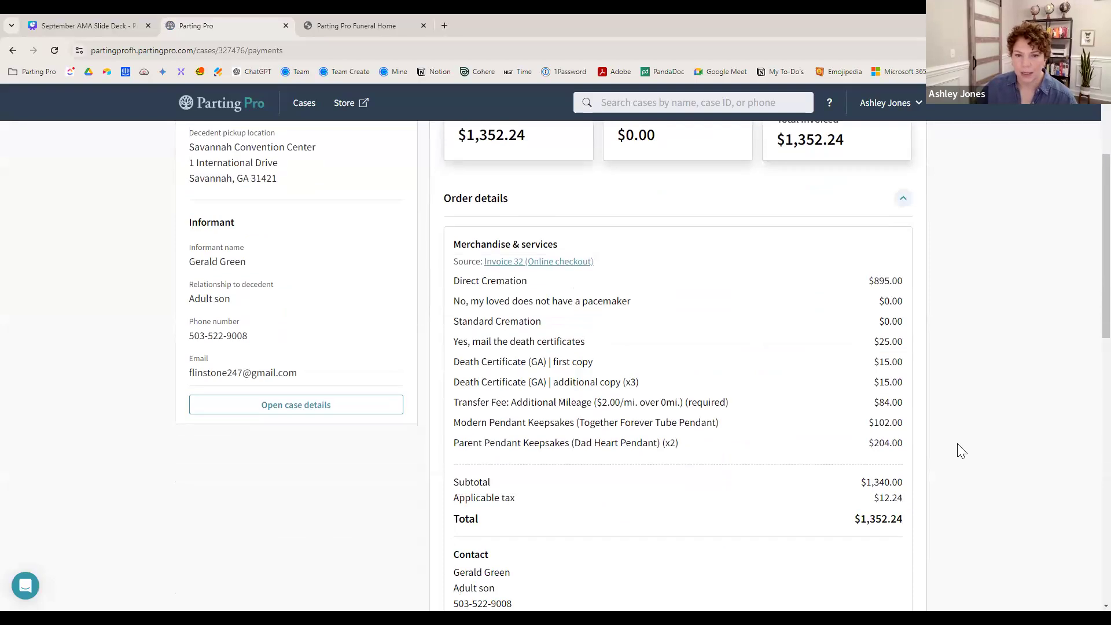
{"action": "scroll", "coordinate": [961, 450], "scroll_direction": "down", "scroll_amount": 9}
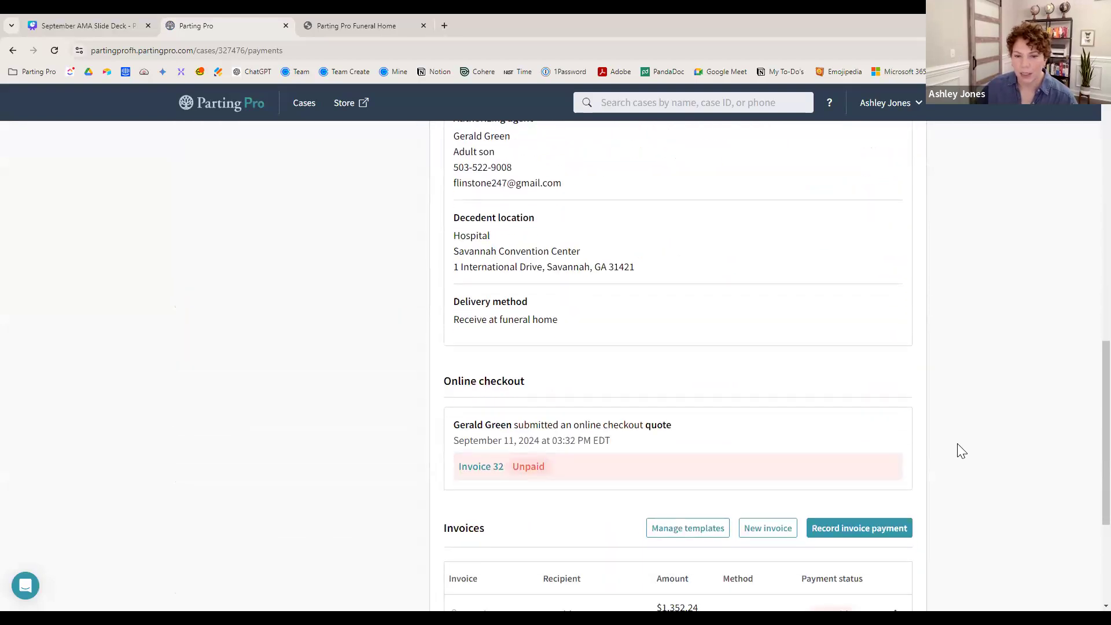
{"action": "scroll", "coordinate": [961, 450], "scroll_direction": "down", "scroll_amount": 2}
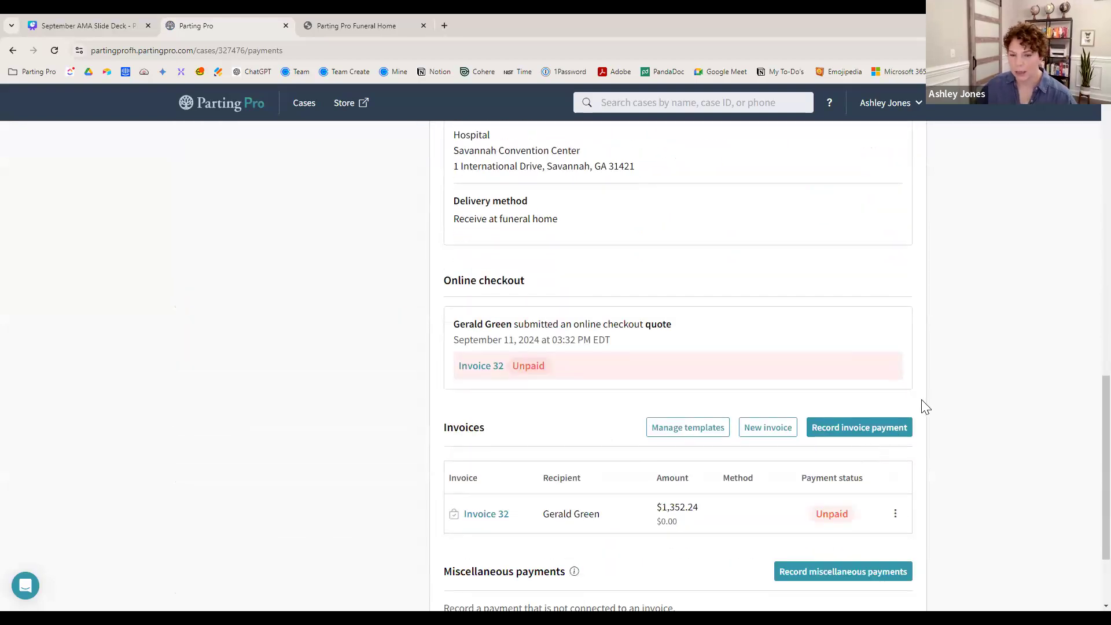
{"action": "left_click", "coordinate": [896, 517]}
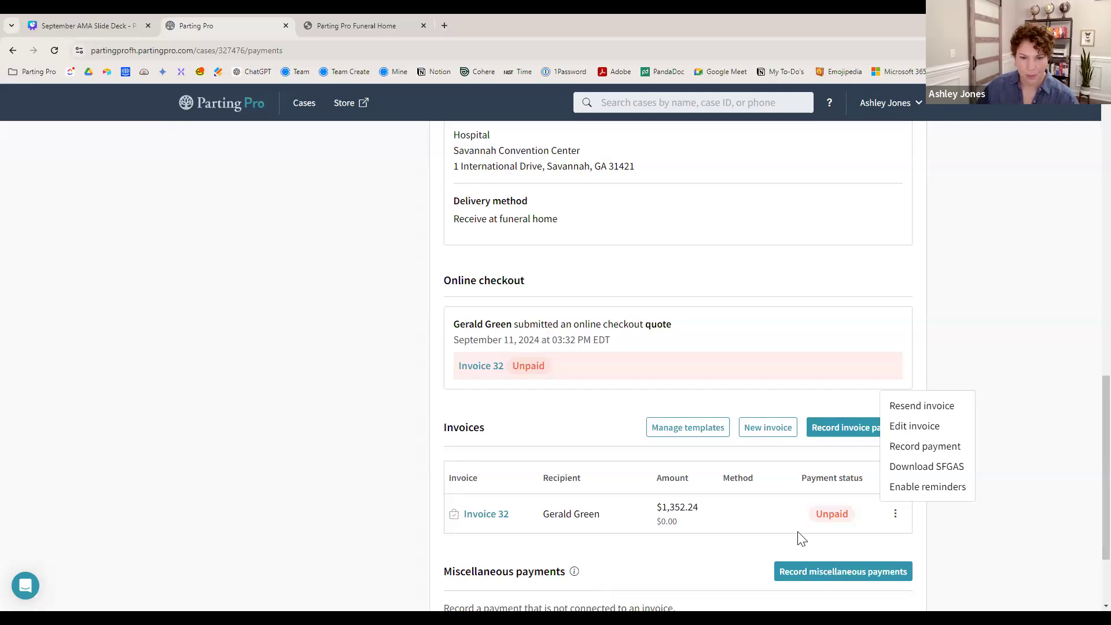
{"action": "scroll", "coordinate": [799, 533], "scroll_direction": "up", "scroll_amount": 12}
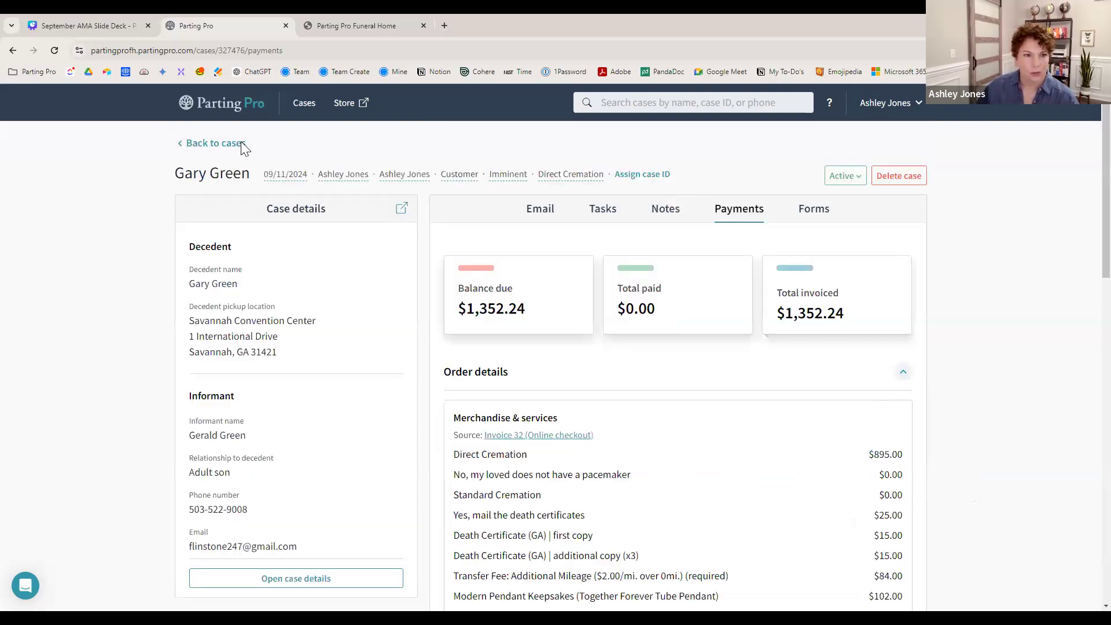
- Assign another team member as case manager and check the funeral director choices
{"action": "left_click", "coordinate": [336, 174]}
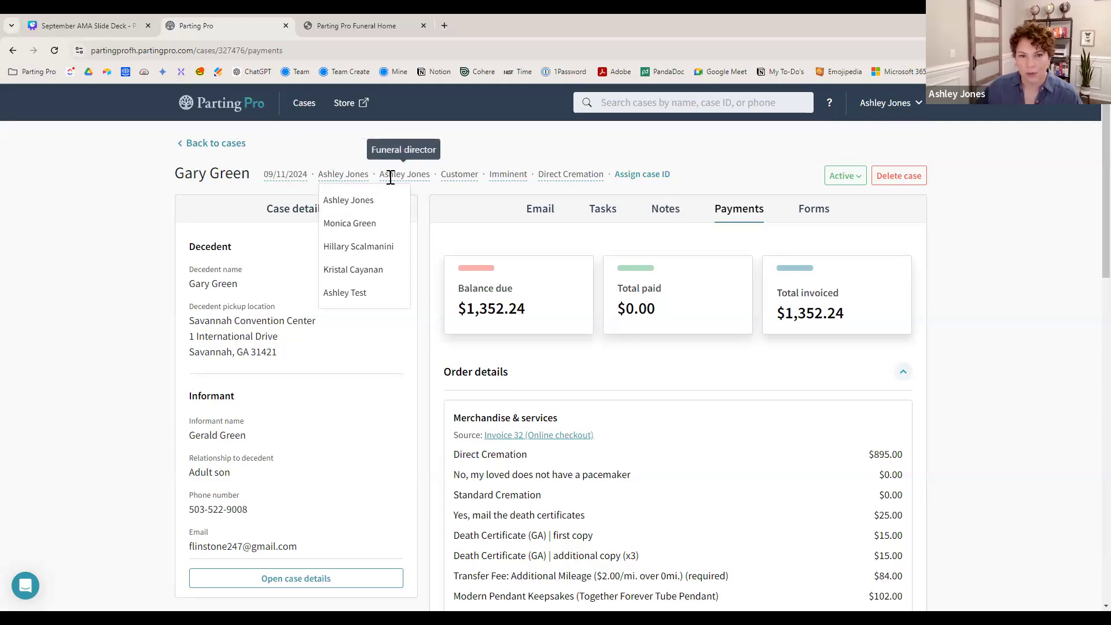
{"action": "left_click", "coordinate": [331, 225]}
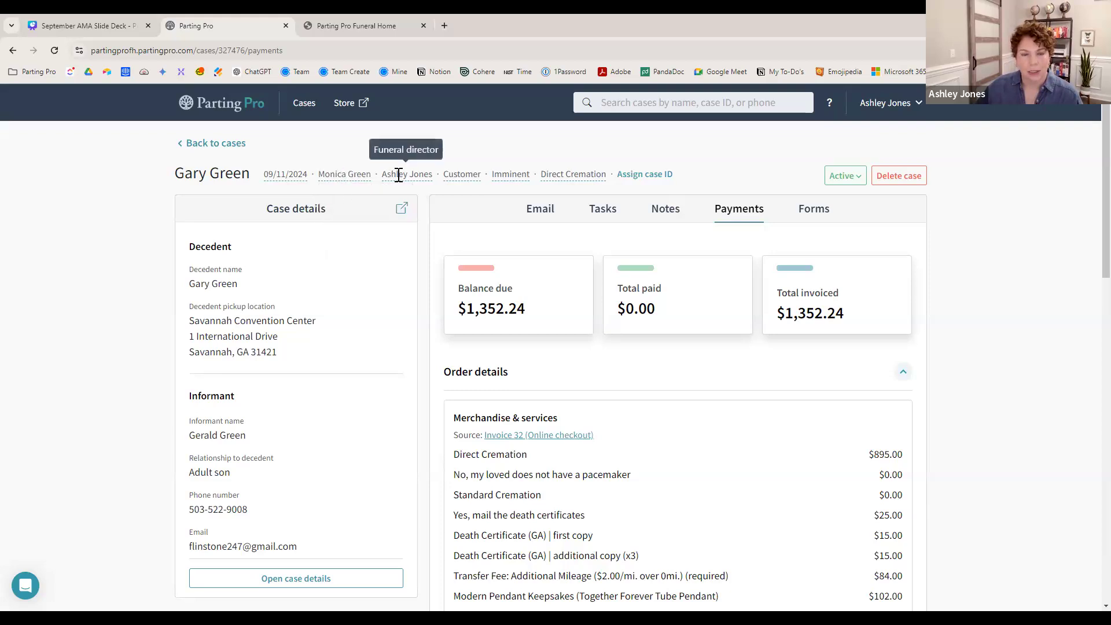
{"action": "left_click", "coordinate": [399, 176]}
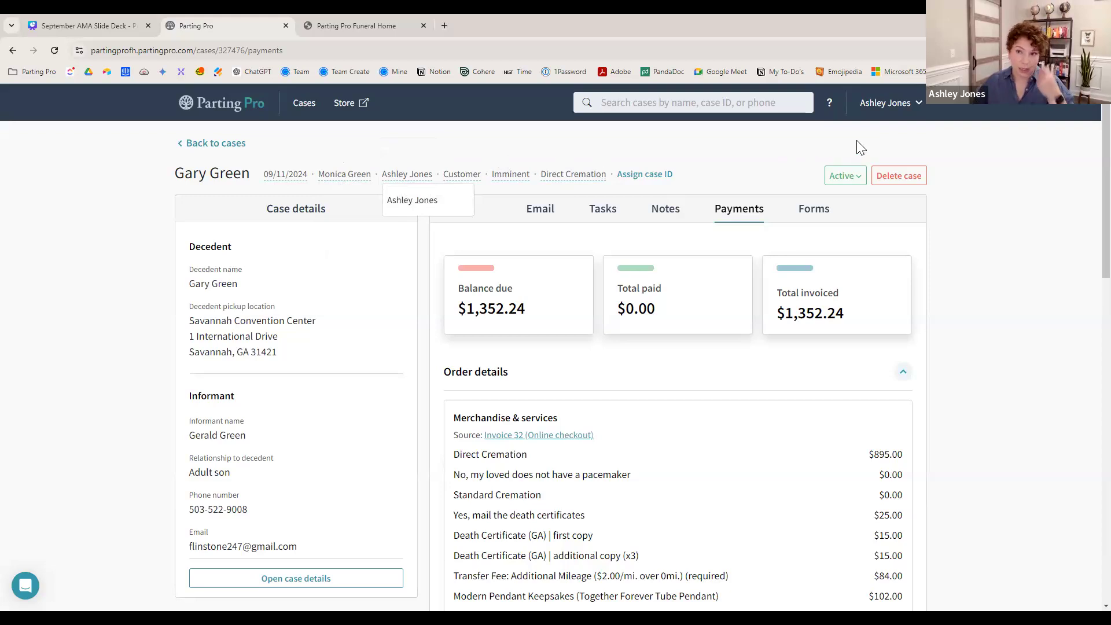
{"action": "left_click", "coordinate": [874, 110]}
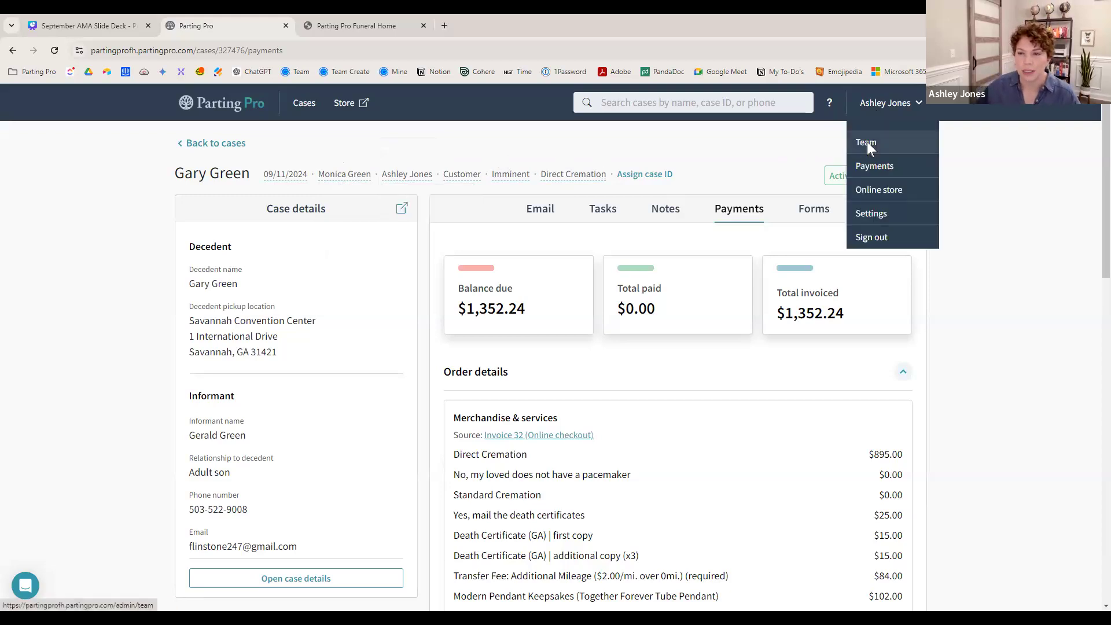
- Mark the Primary team member as a licensed funeral director, then open the 09/13/2024 case
{"action": "left_click", "coordinate": [867, 141]}
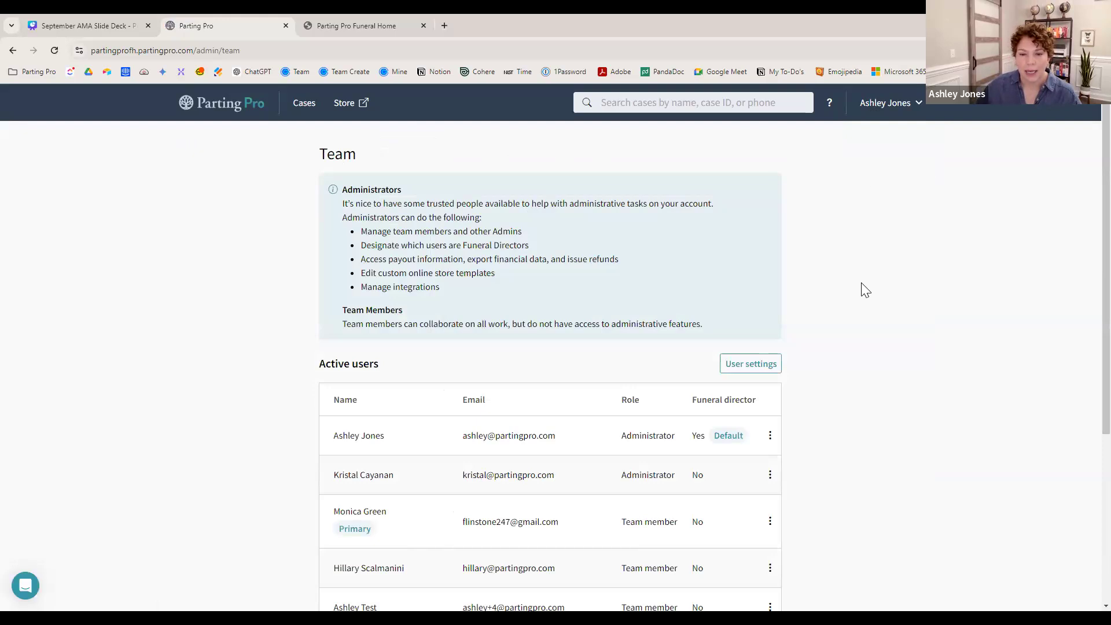
{"action": "scroll", "coordinate": [864, 285], "scroll_direction": "down", "scroll_amount": 3}
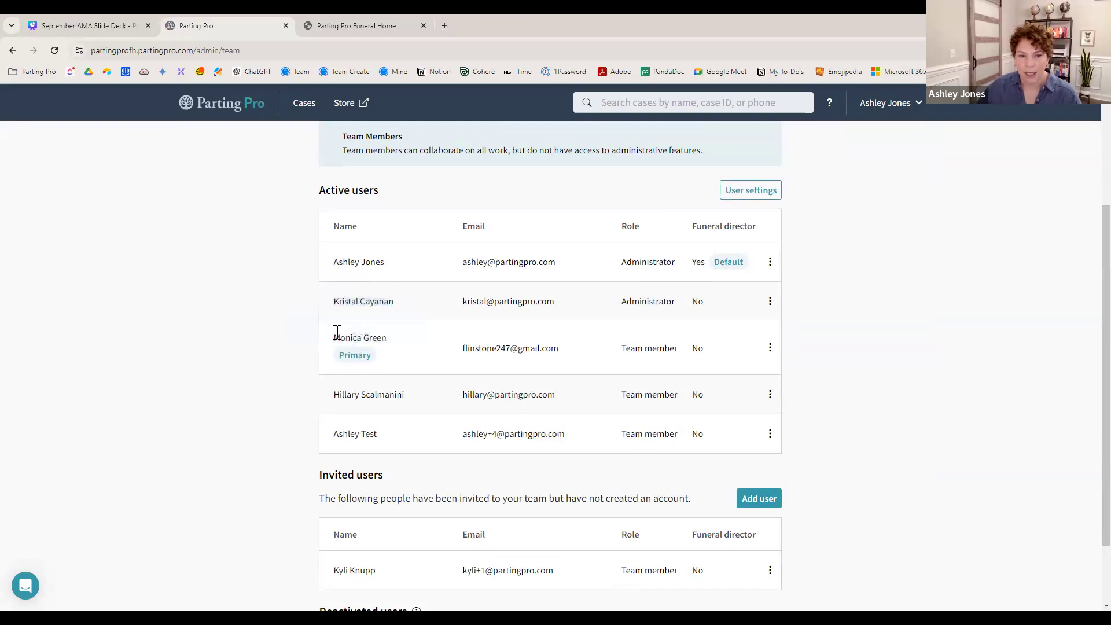
{"action": "left_click", "coordinate": [771, 350]}
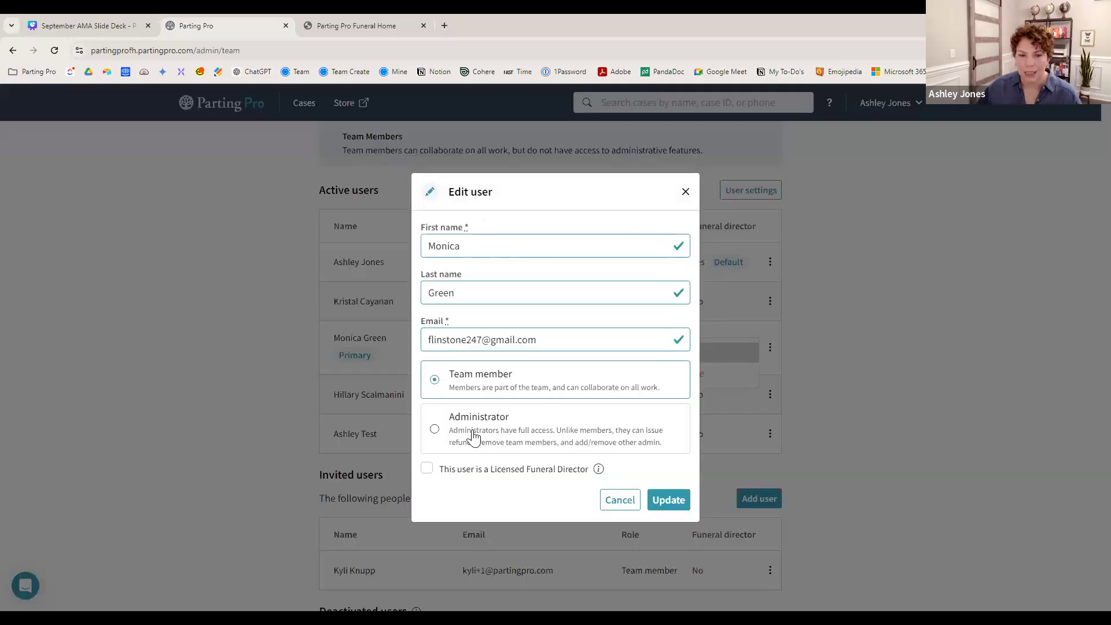
{"action": "left_click", "coordinate": [426, 469]}
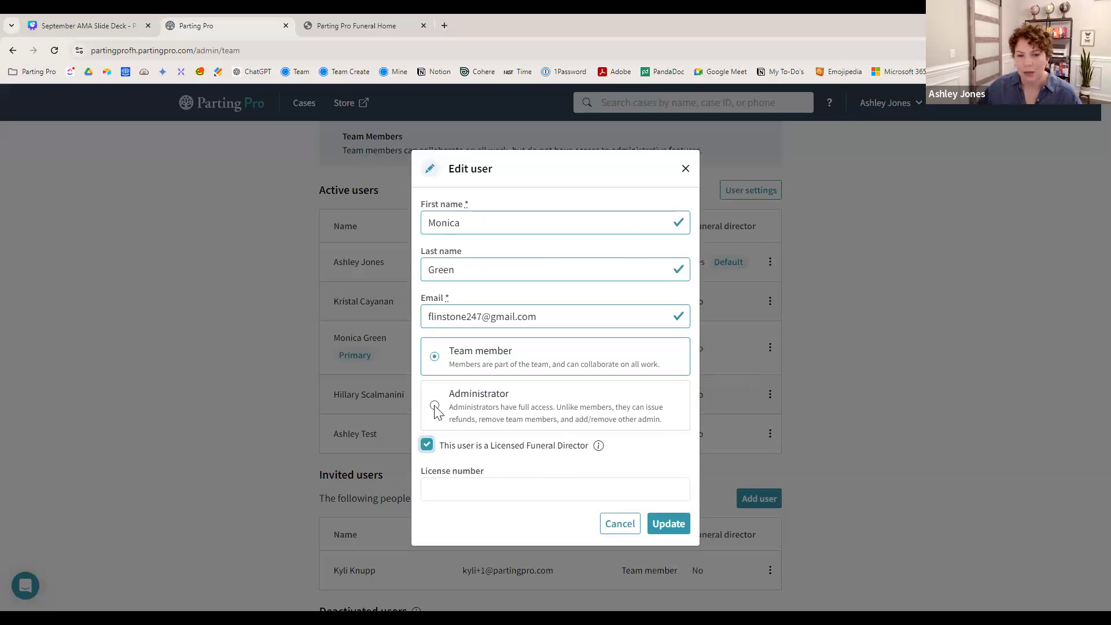
{"action": "left_click", "coordinate": [667, 524]}
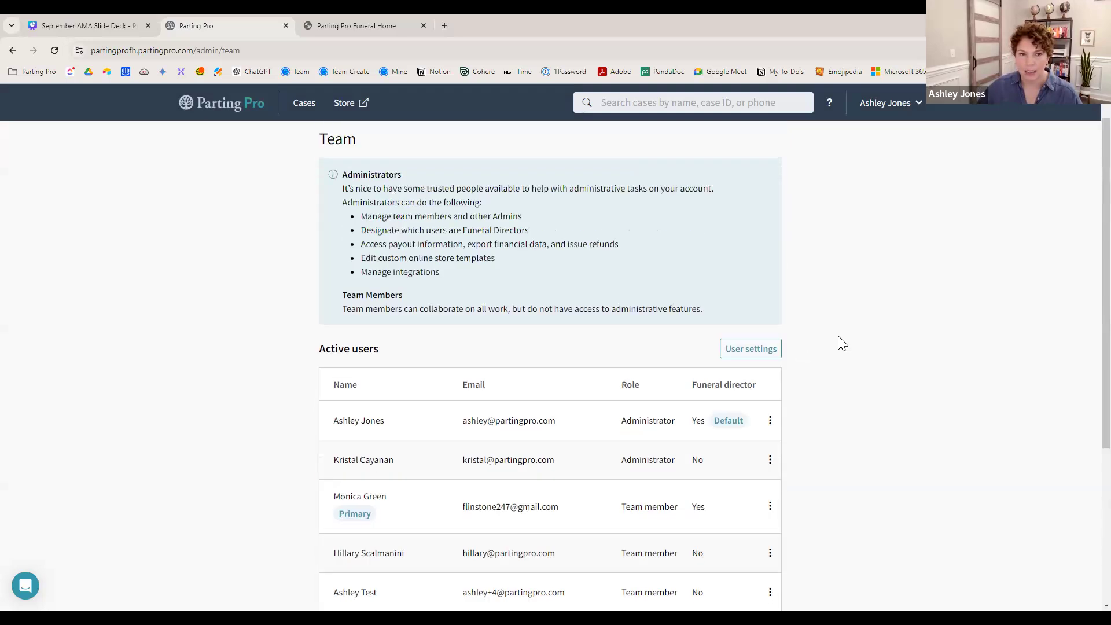
{"action": "left_click", "coordinate": [315, 117]}
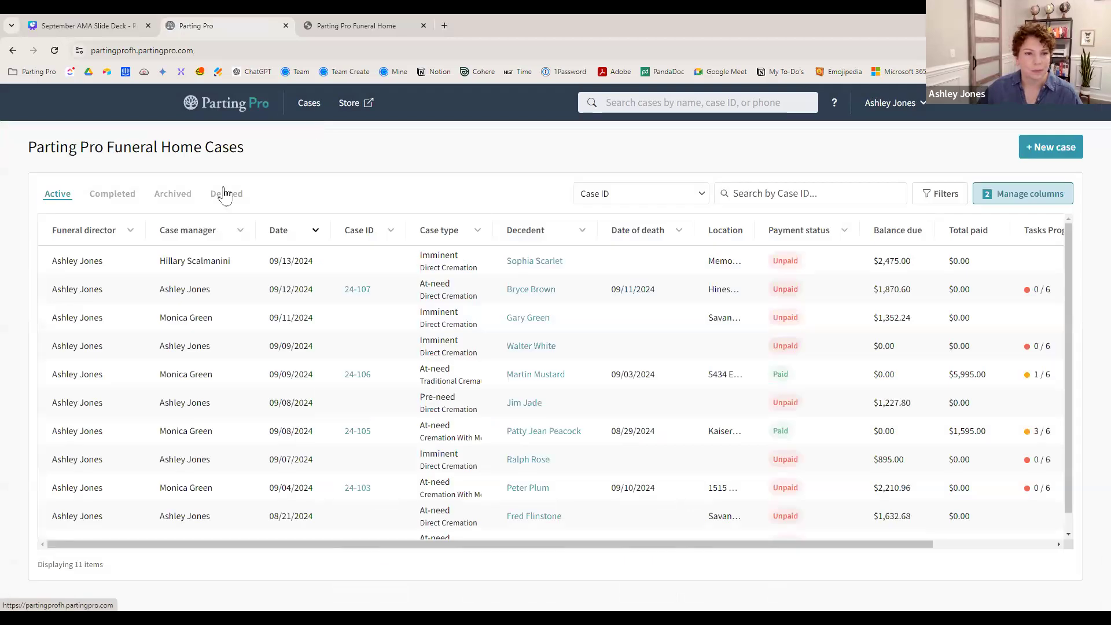
{"action": "left_click", "coordinate": [521, 269]}
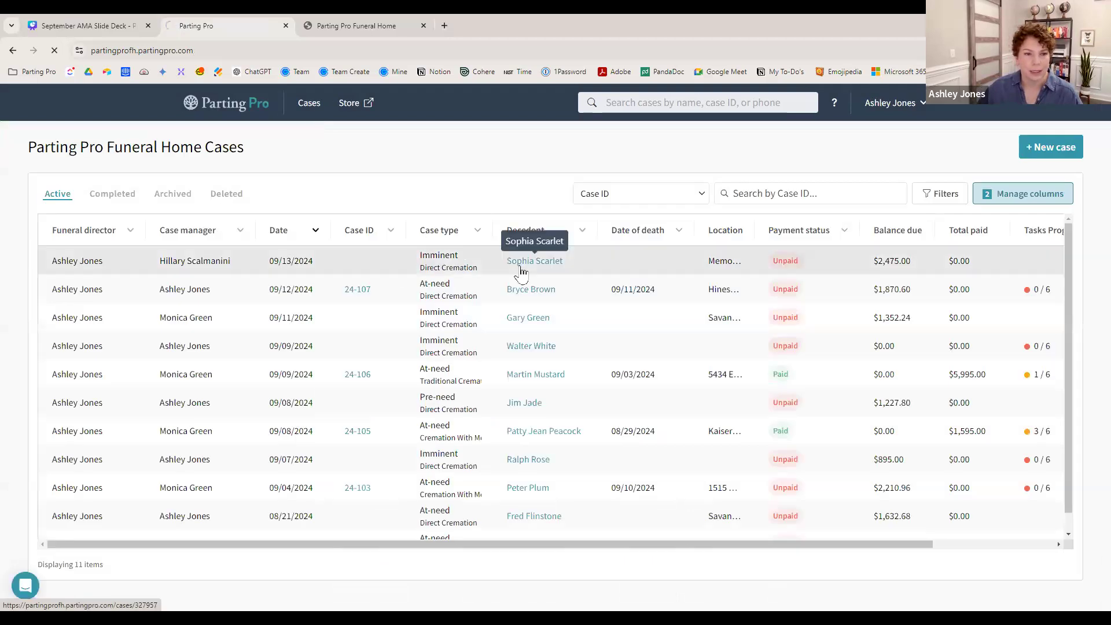
{"action": "left_click", "coordinate": [442, 177]}
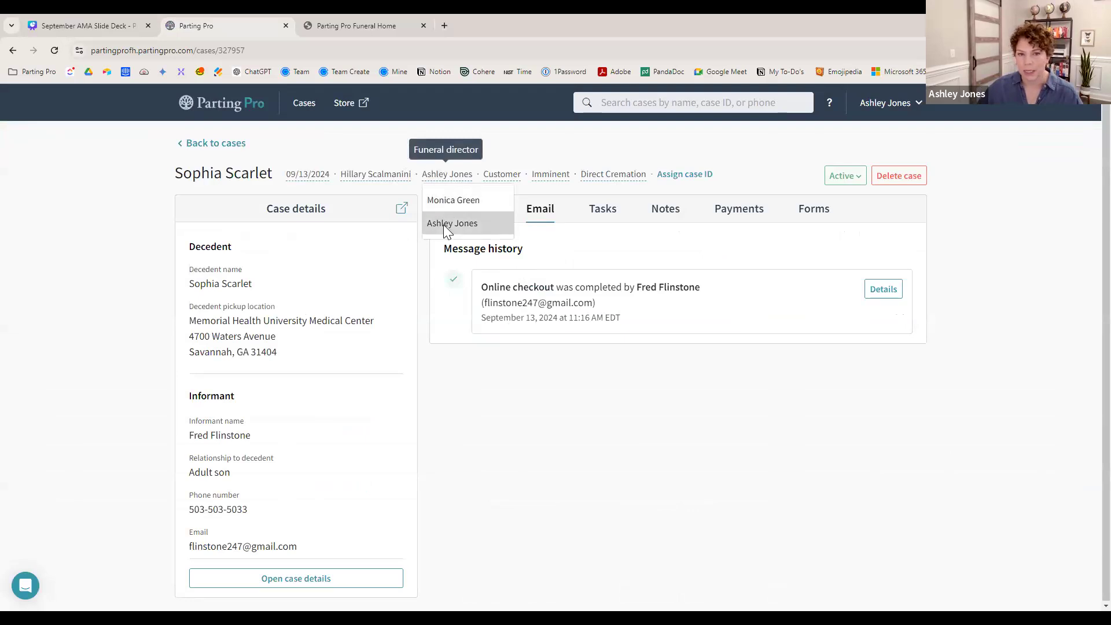
{"action": "left_click", "coordinate": [524, 143]}
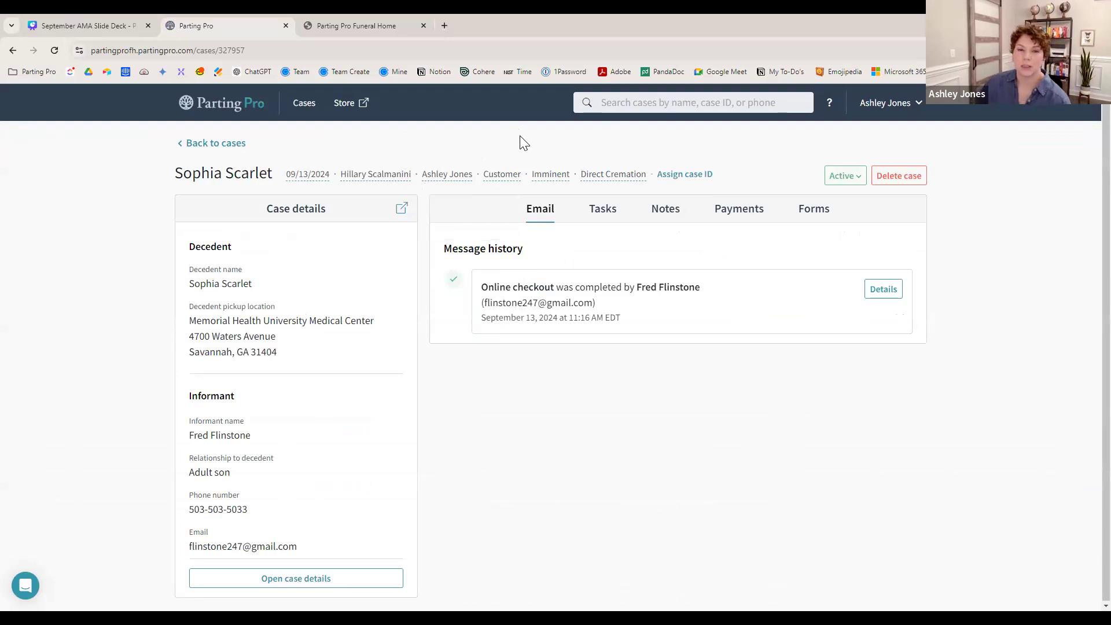
{"action": "left_click", "coordinate": [881, 104]}
{"action": "left_click", "coordinate": [874, 133]}
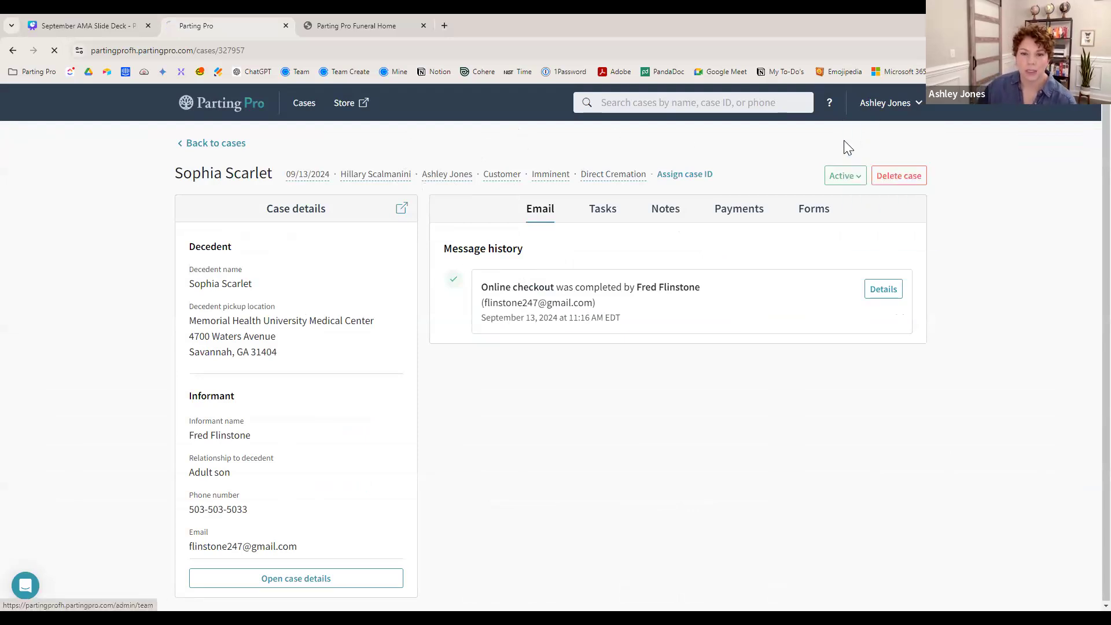
- Review the Team page's Active users table, then return to the September AMA slide deck
{"action": "scroll", "coordinate": [775, 379], "scroll_direction": "down", "scroll_amount": 1}
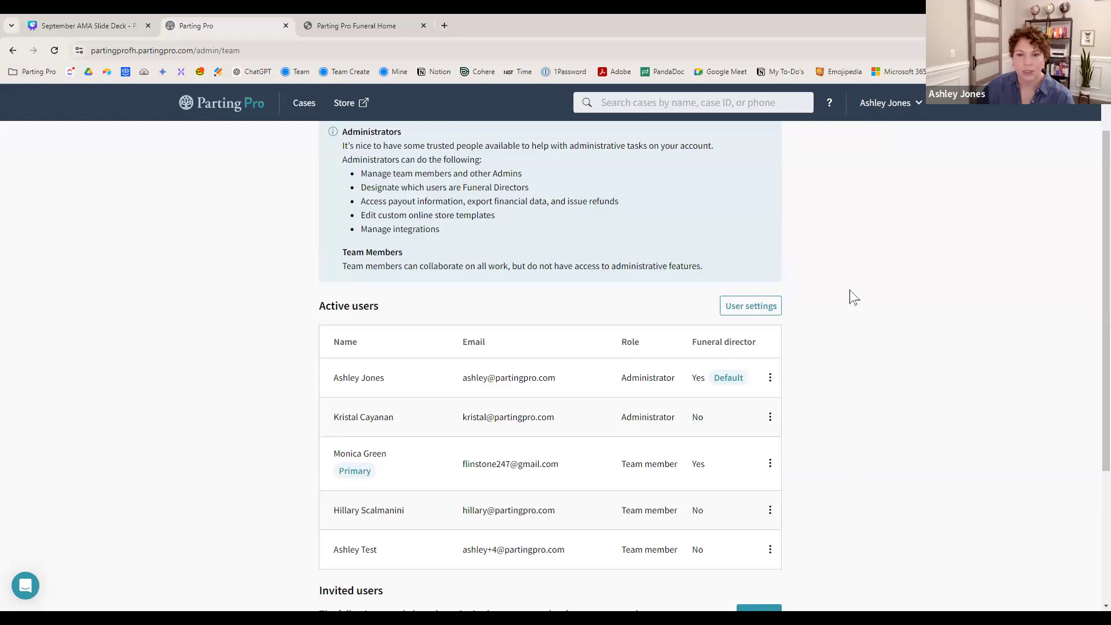
{"action": "scroll", "coordinate": [865, 327], "scroll_direction": "down", "scroll_amount": 1}
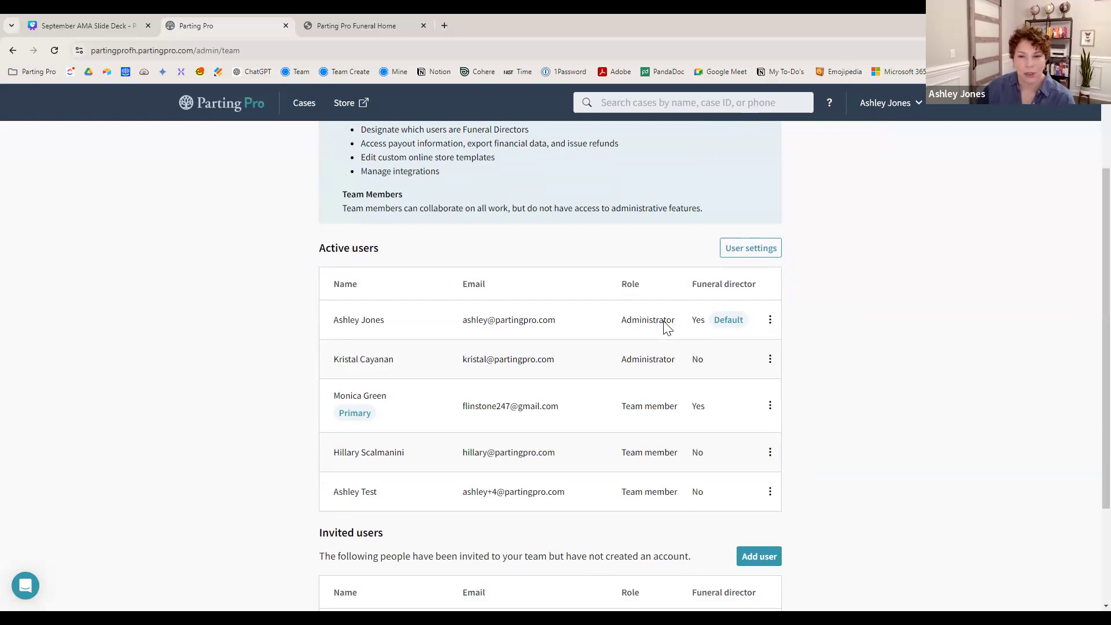
{"action": "scroll", "coordinate": [833, 314], "scroll_direction": "down", "scroll_amount": 1}
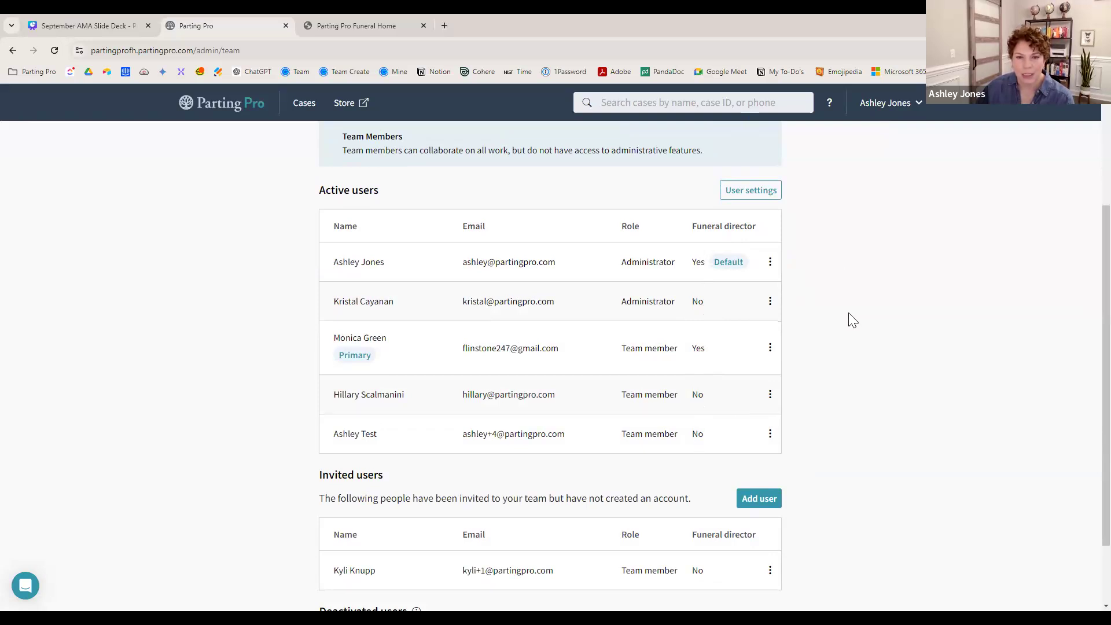
{"action": "scroll", "coordinate": [840, 320], "scroll_direction": "down", "scroll_amount": 2}
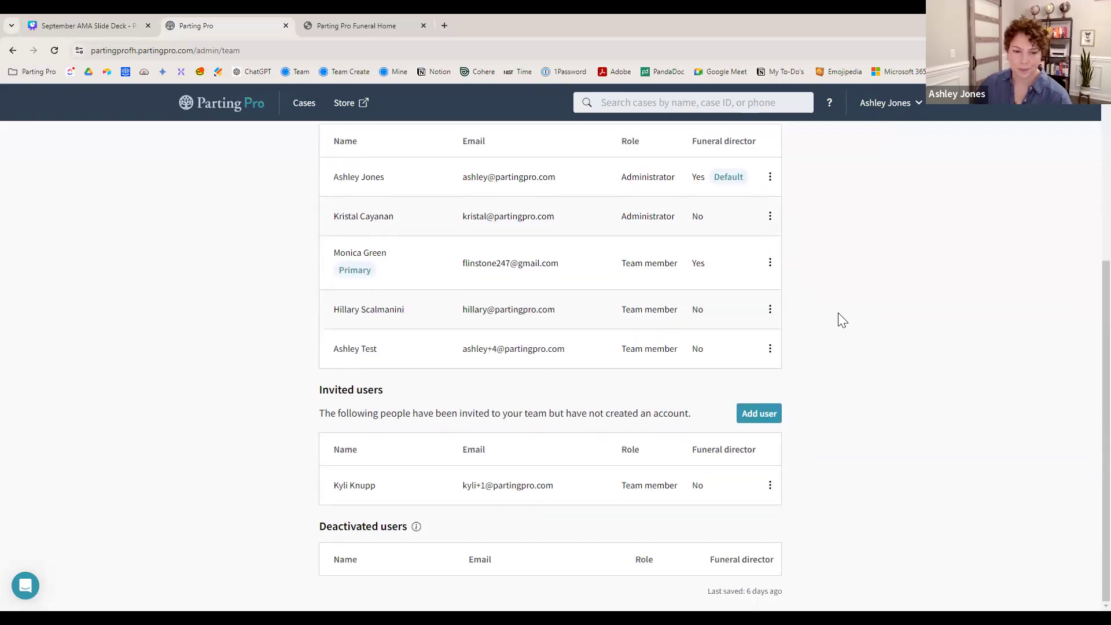
{"action": "scroll", "coordinate": [833, 313], "scroll_direction": "up", "scroll_amount": 5}
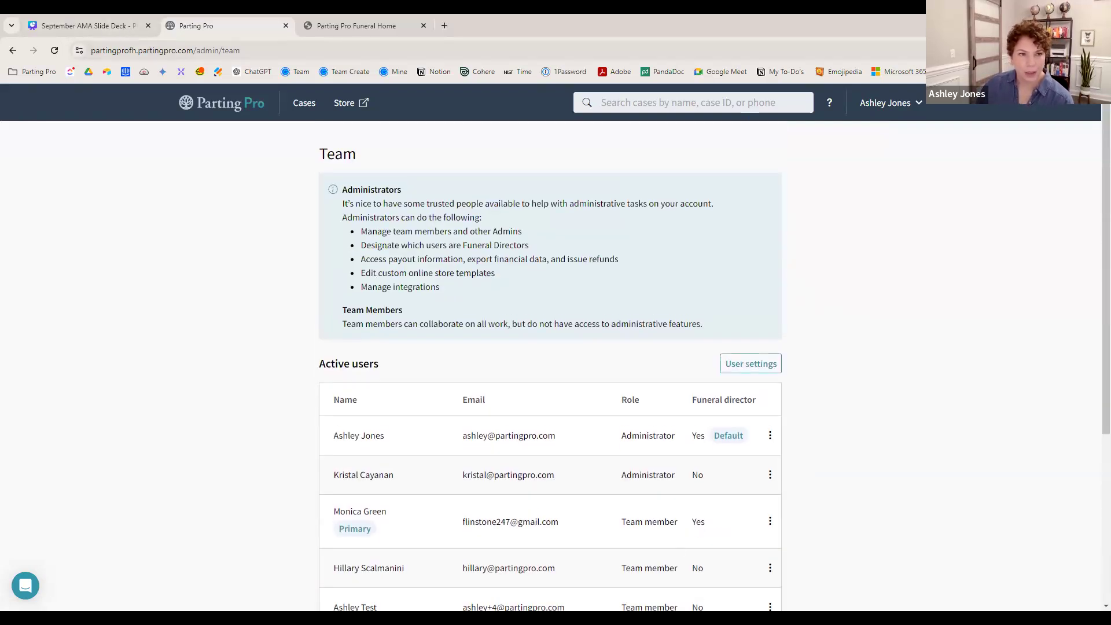
{"action": "left_click", "coordinate": [114, 26]}
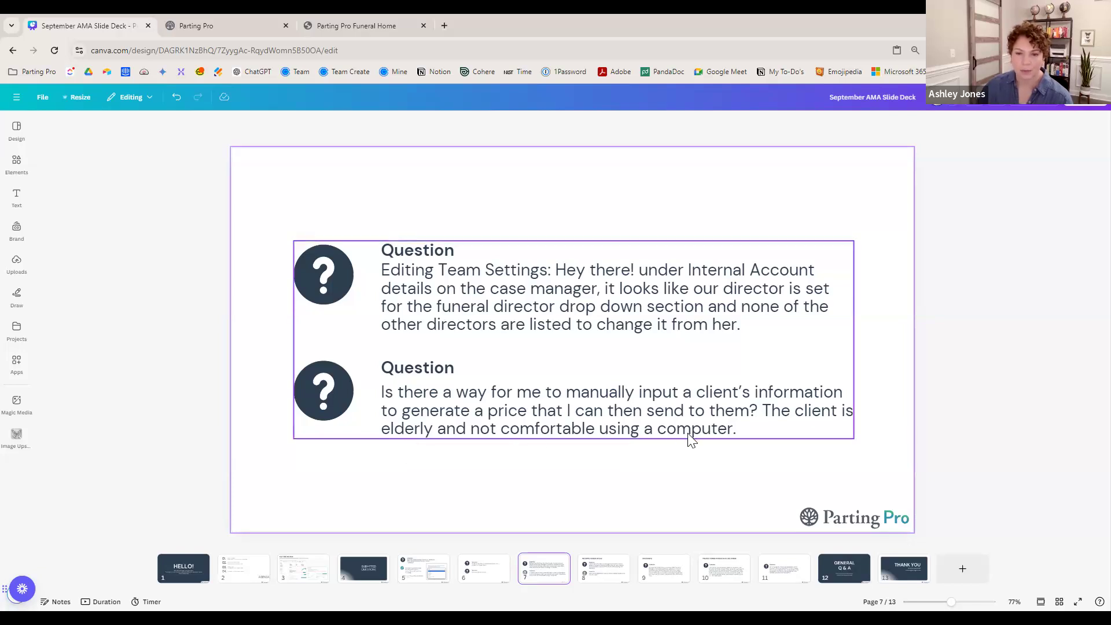
- Go back to Parting Pro's Funeral Home Cases list and start a new case
{"action": "left_click", "coordinate": [238, 29]}
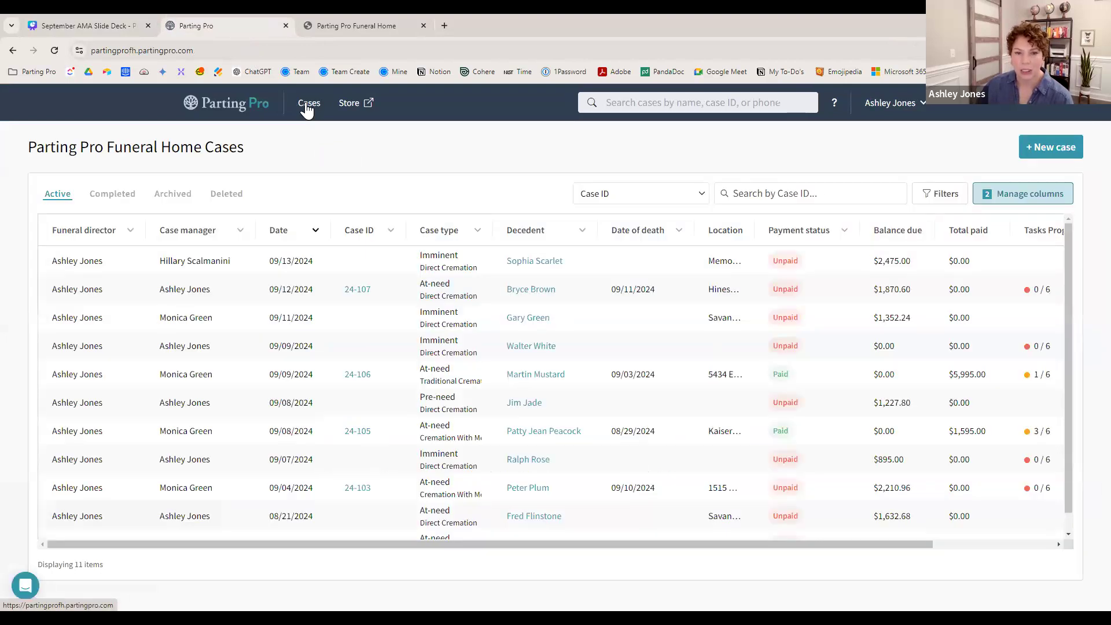
{"action": "left_click", "coordinate": [66, 23]}
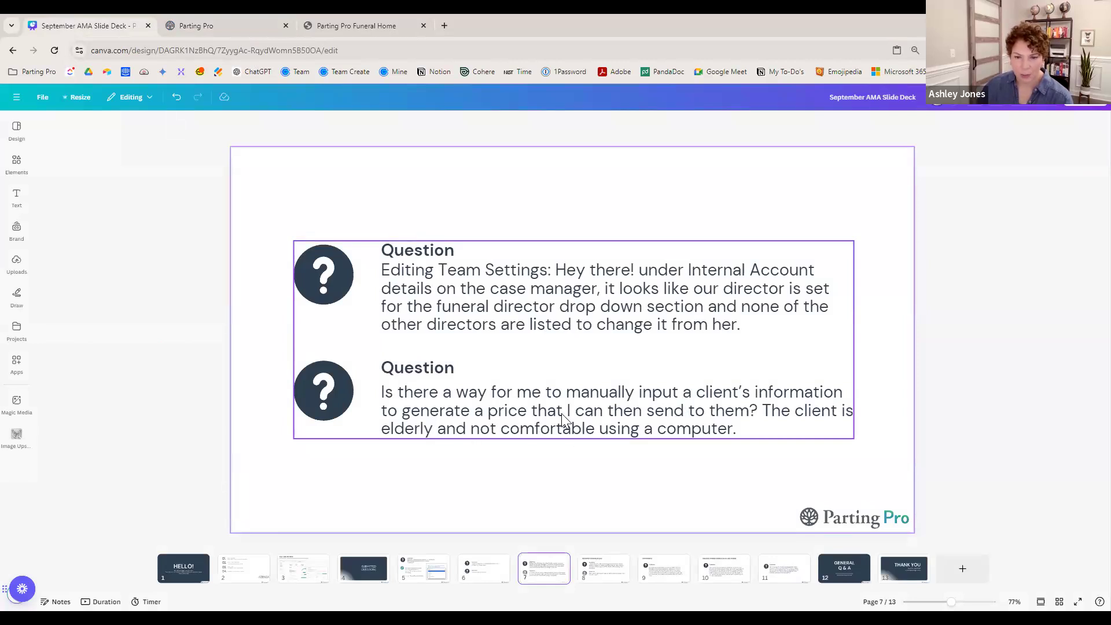
{"action": "left_click", "coordinate": [244, 22]}
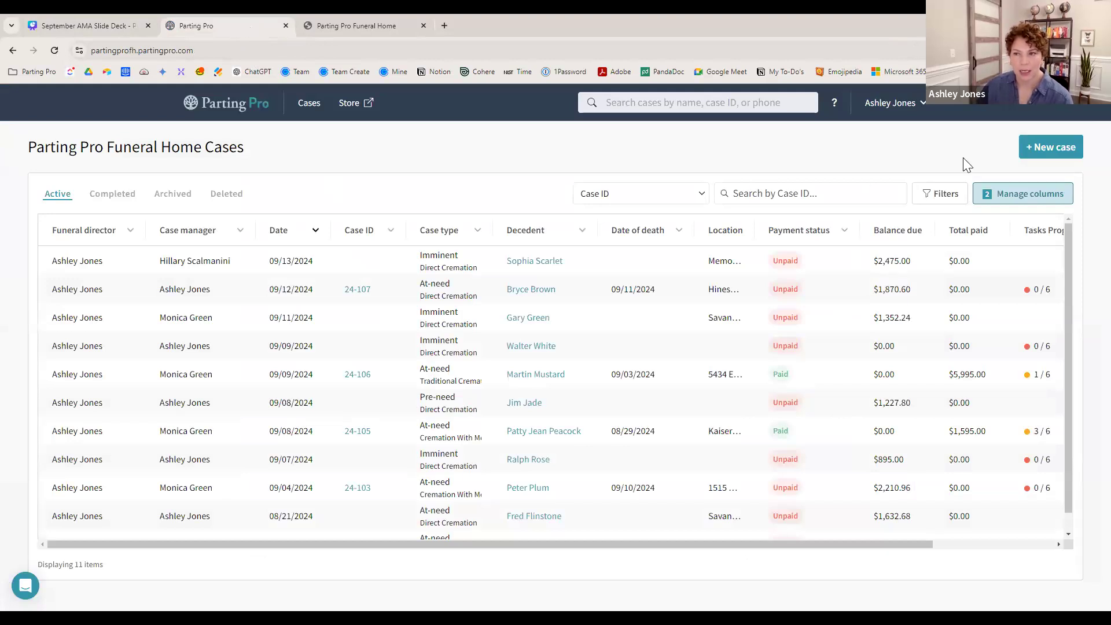
{"action": "left_click", "coordinate": [1042, 154]}
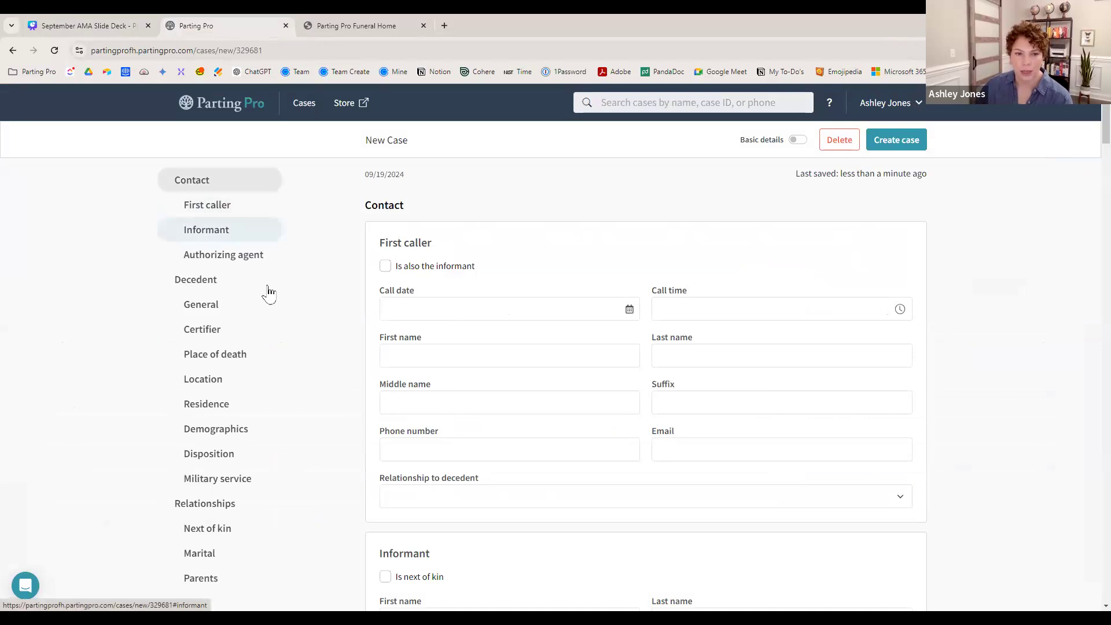
- Enter 'Test' and 'Case' as the informant's first and last name
{"action": "scroll", "coordinate": [463, 284], "scroll_direction": "down", "scroll_amount": 2}
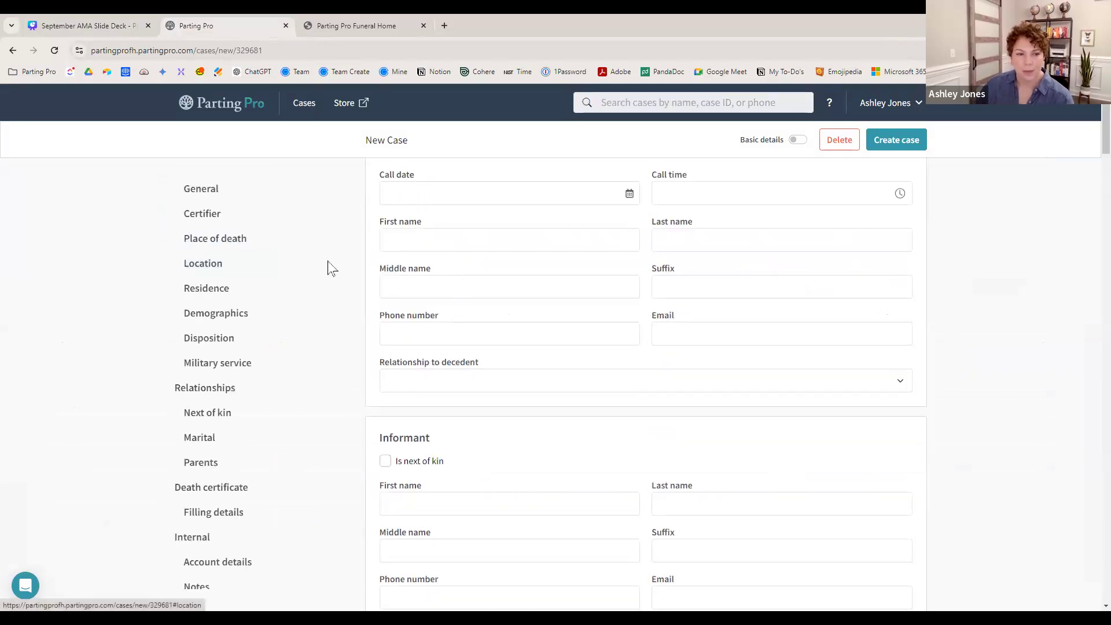
{"action": "scroll", "coordinate": [318, 261], "scroll_direction": "up", "scroll_amount": 1}
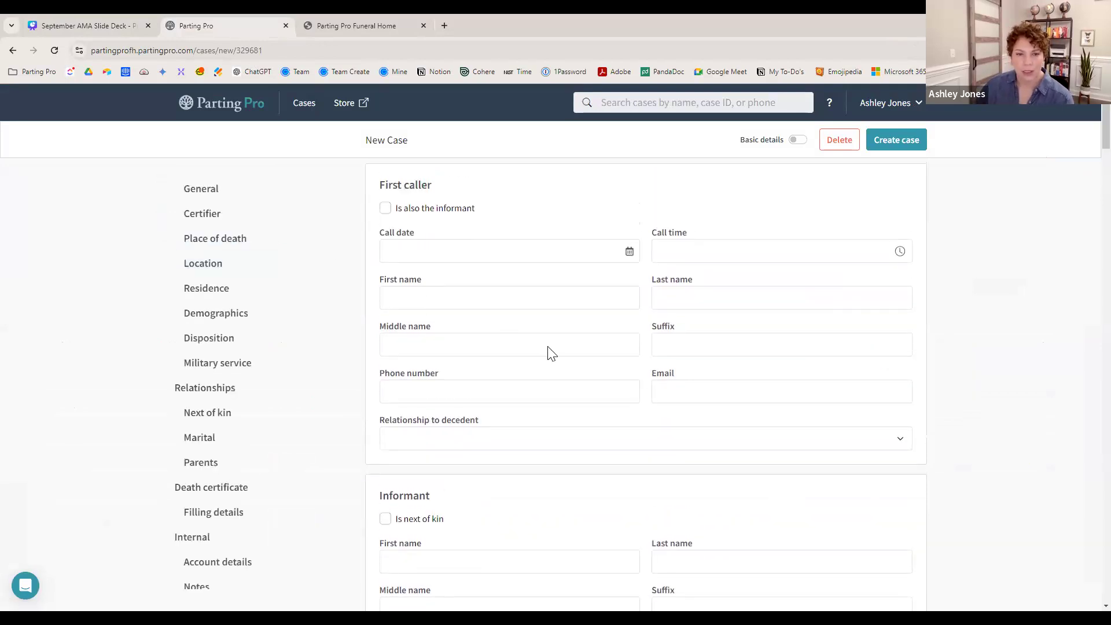
{"action": "scroll", "coordinate": [550, 353], "scroll_direction": "down", "scroll_amount": 2}
{"action": "scroll", "coordinate": [856, 280], "scroll_direction": "down", "scroll_amount": 3}
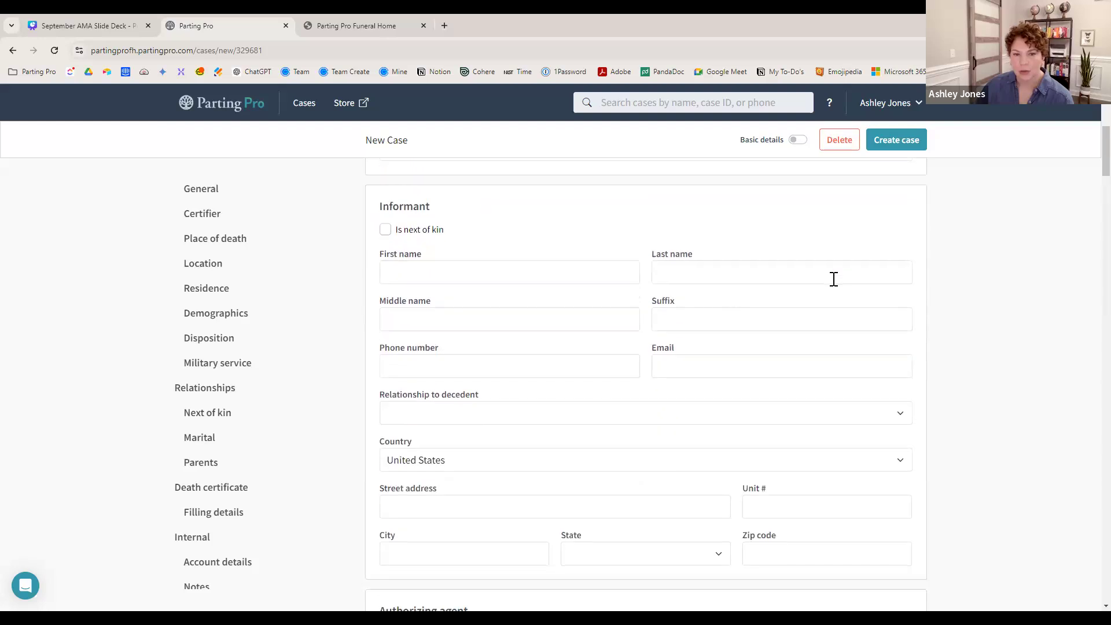
{"action": "left_click", "coordinate": [561, 275]}
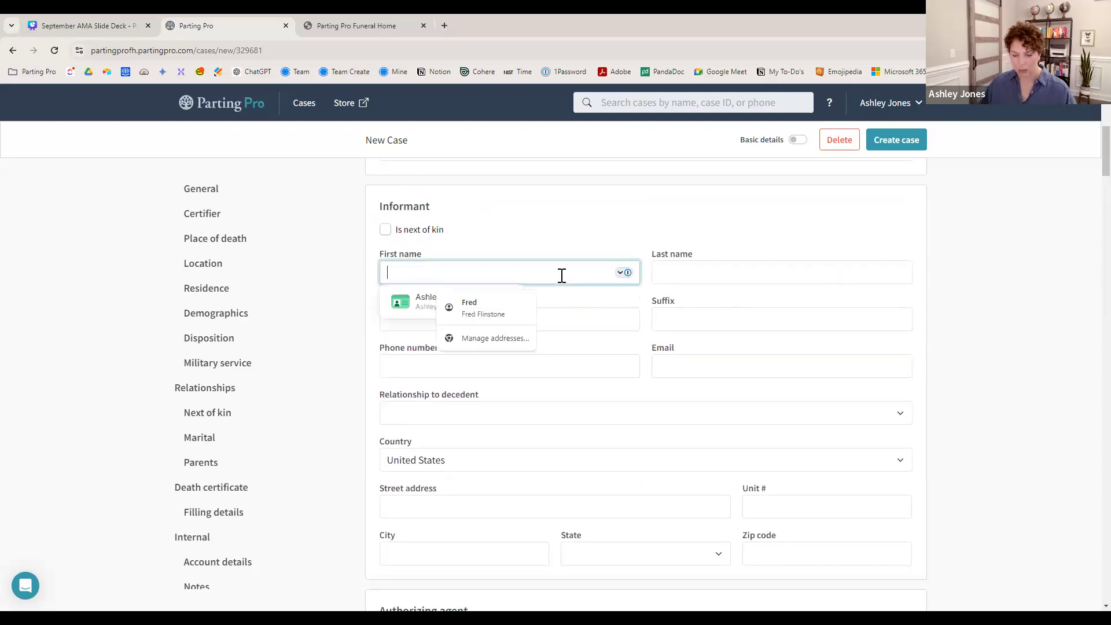
{"action": "type", "text": "Test"}
{"action": "key", "text": "Tab"}
{"action": "type", "text": "Case"}
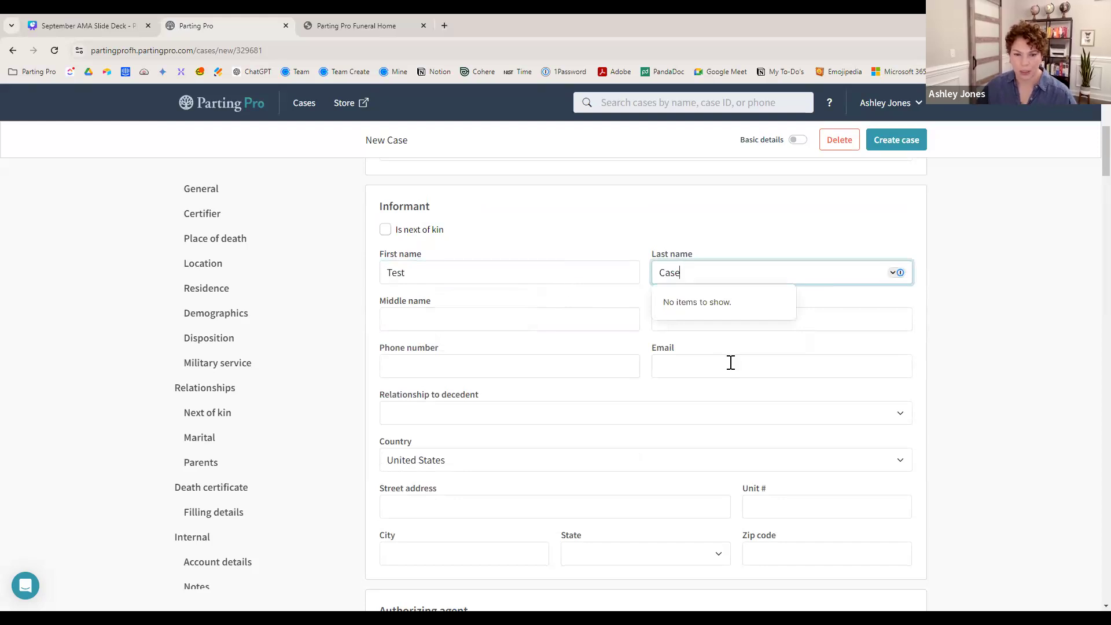
- Fill in the decedent's first and last name and create the case
{"action": "scroll", "coordinate": [731, 363], "scroll_direction": "down", "scroll_amount": 2}
{"action": "scroll", "coordinate": [732, 366], "scroll_direction": "down", "scroll_amount": 4}
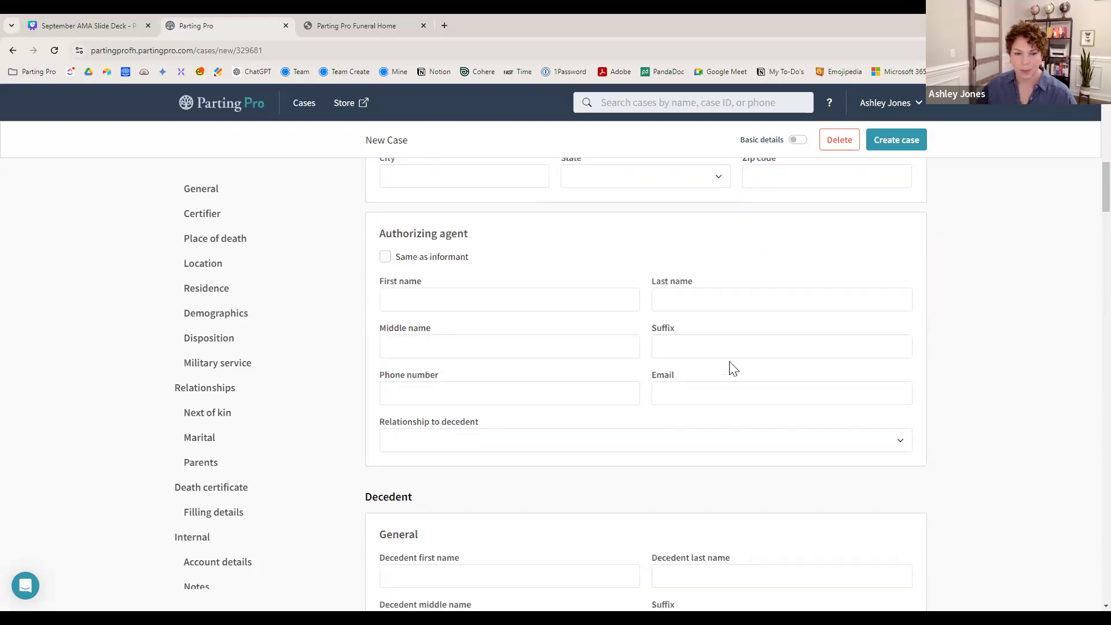
{"action": "scroll", "coordinate": [730, 364], "scroll_direction": "down", "scroll_amount": 4}
{"action": "left_click", "coordinate": [553, 315]}
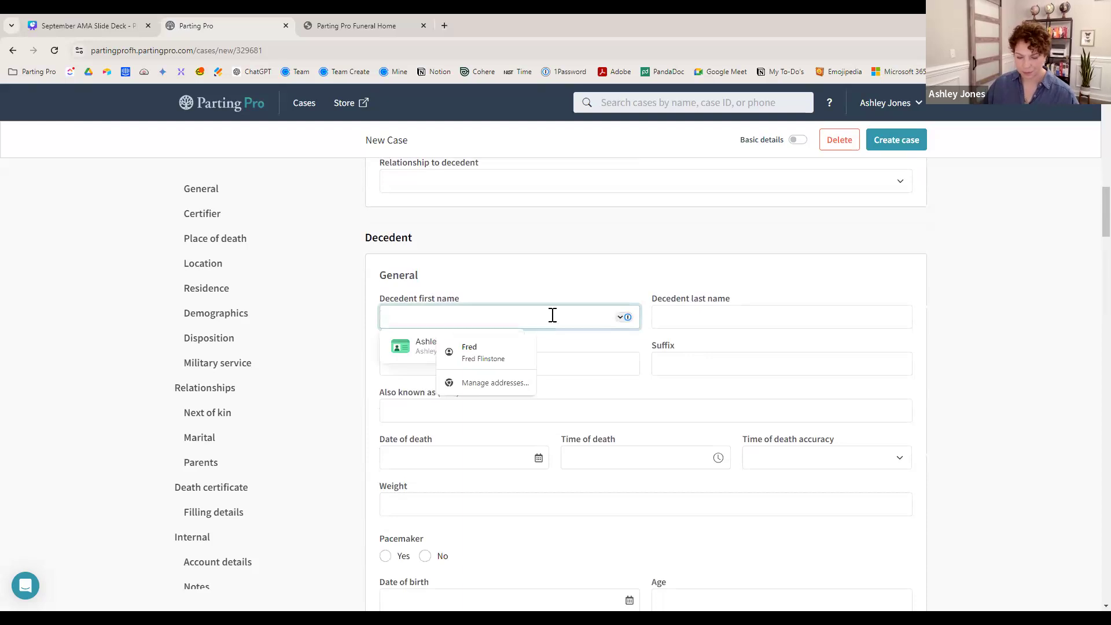
{"action": "type", "text": "Fred"}
{"action": "key", "text": "Tab"}
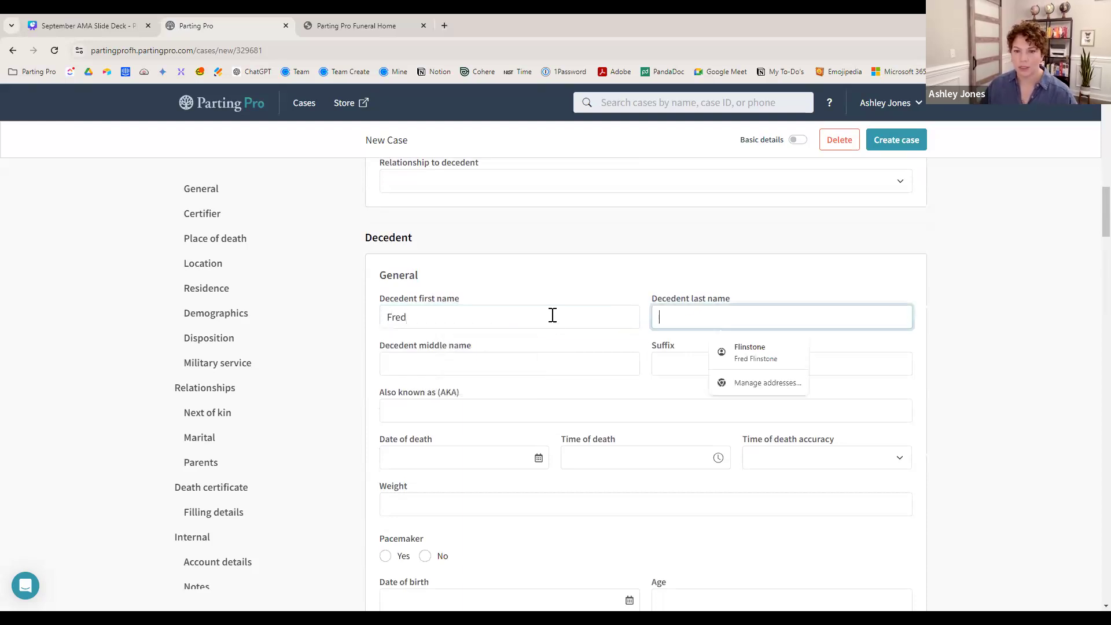
{"action": "type", "text": "Flinstone"}
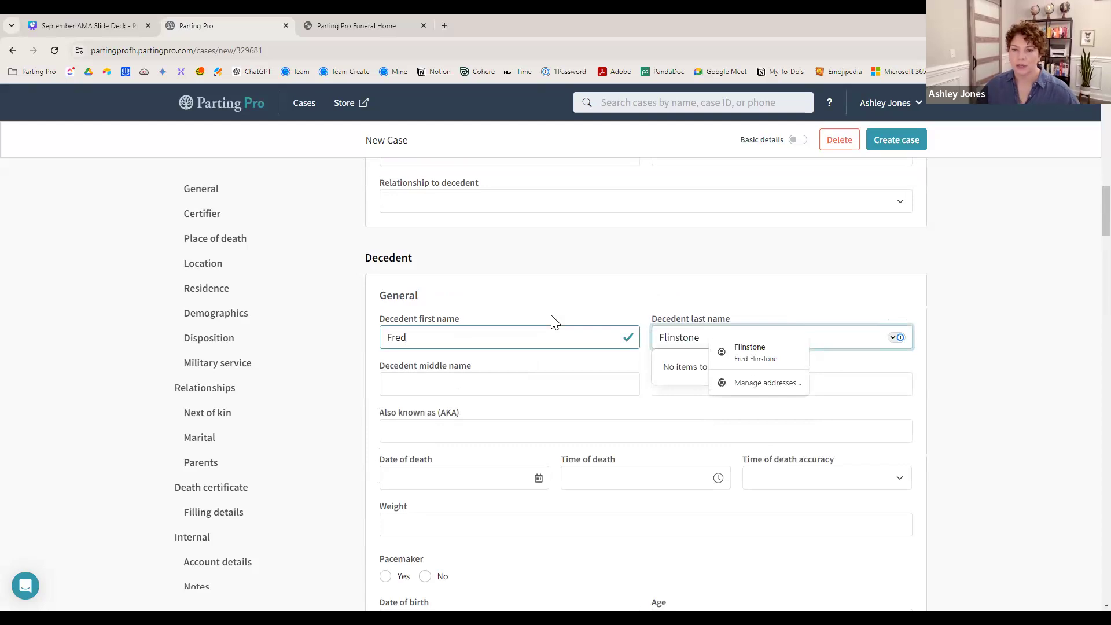
{"action": "left_click", "coordinate": [906, 148]}
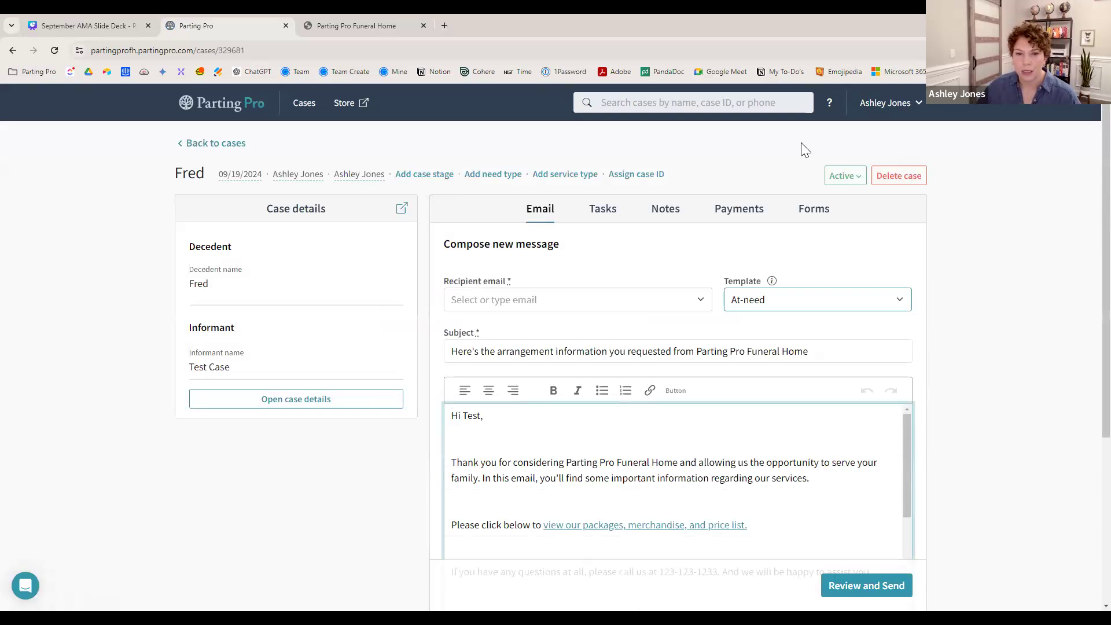
- Start invoice 36 from the Direct Cremation template: $995.00 package plus $20.00 death certificate
{"action": "left_click", "coordinate": [743, 216]}
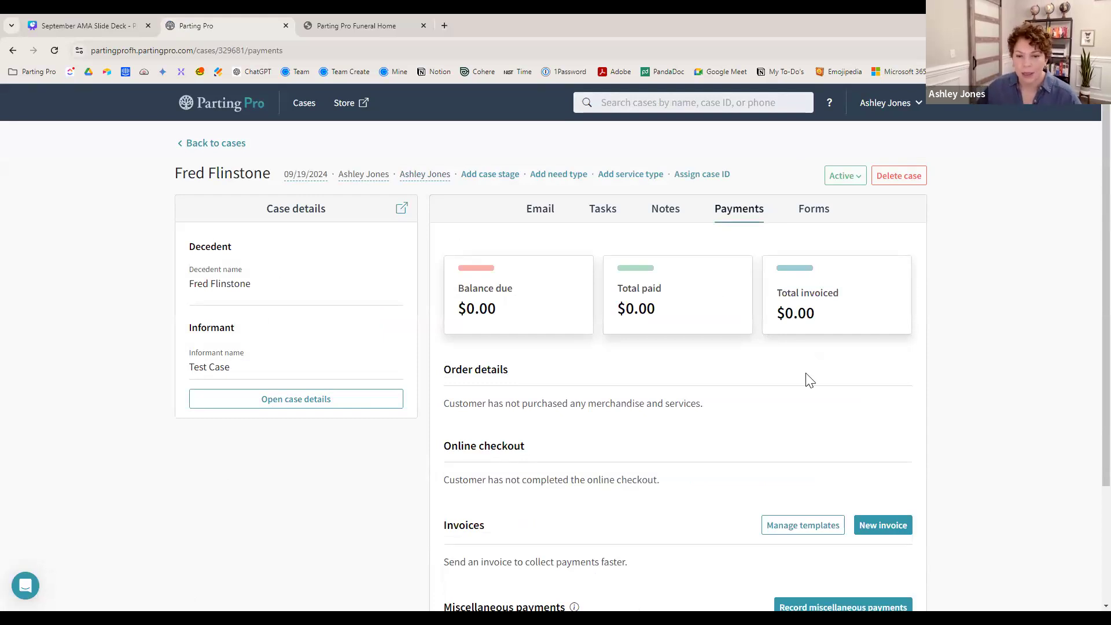
{"action": "scroll", "coordinate": [807, 380], "scroll_direction": "down", "scroll_amount": 2}
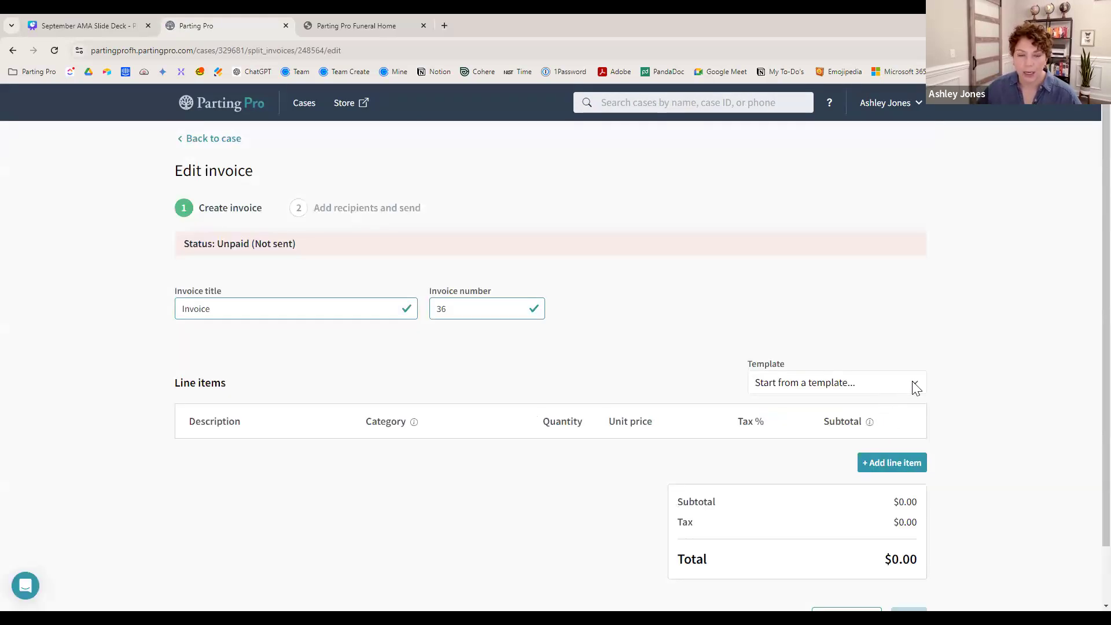
{"action": "scroll", "coordinate": [851, 327], "scroll_direction": "down", "scroll_amount": 1}
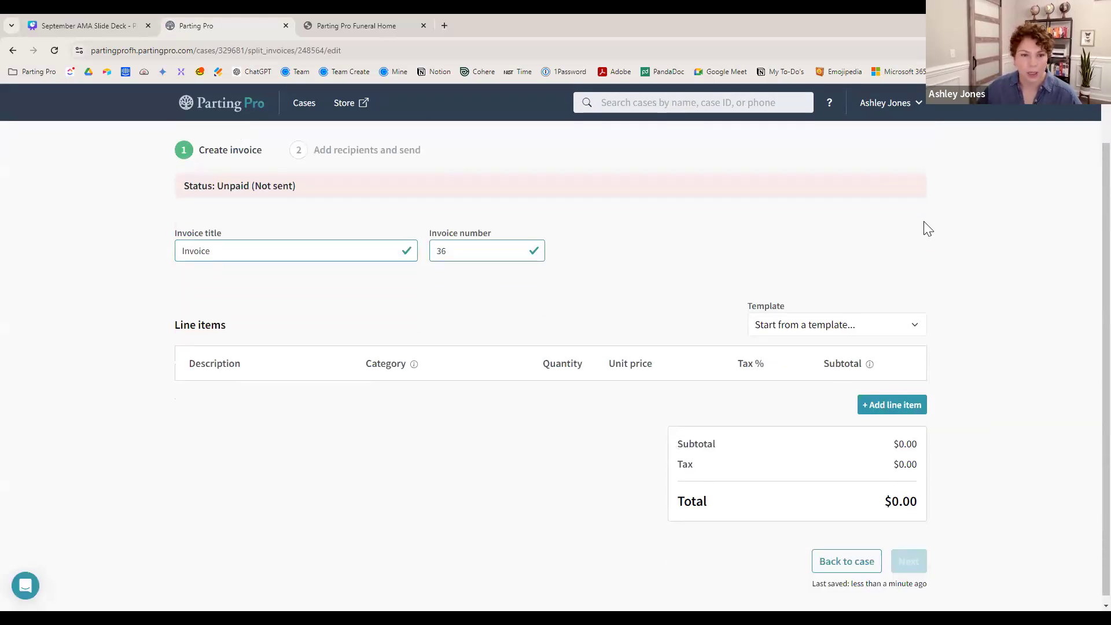
{"action": "left_click", "coordinate": [917, 328]}
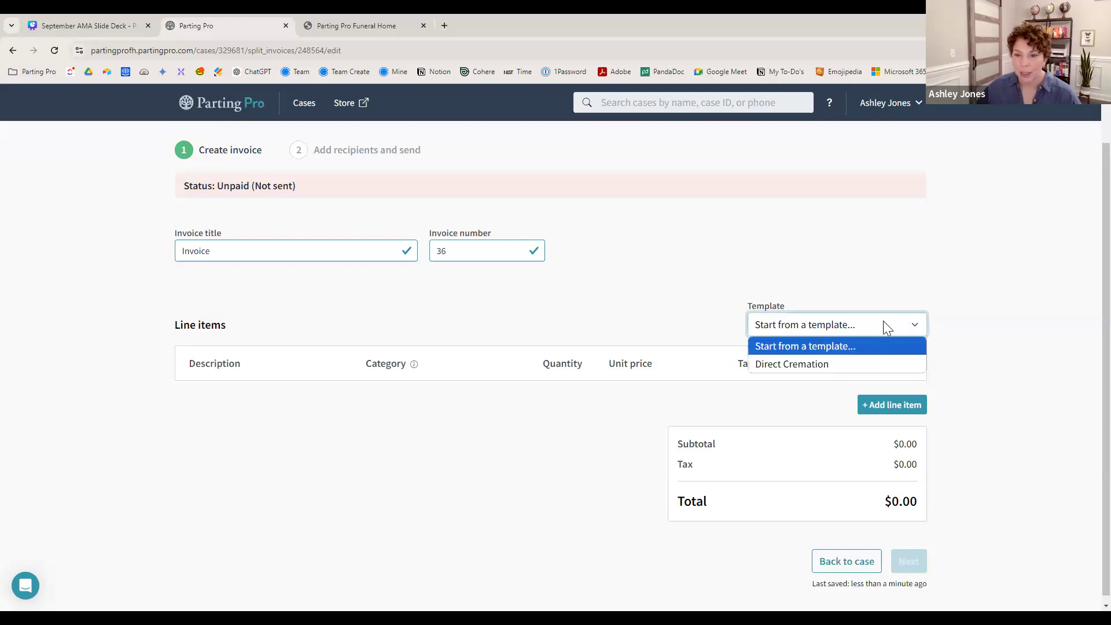
{"action": "left_click", "coordinate": [794, 365]}
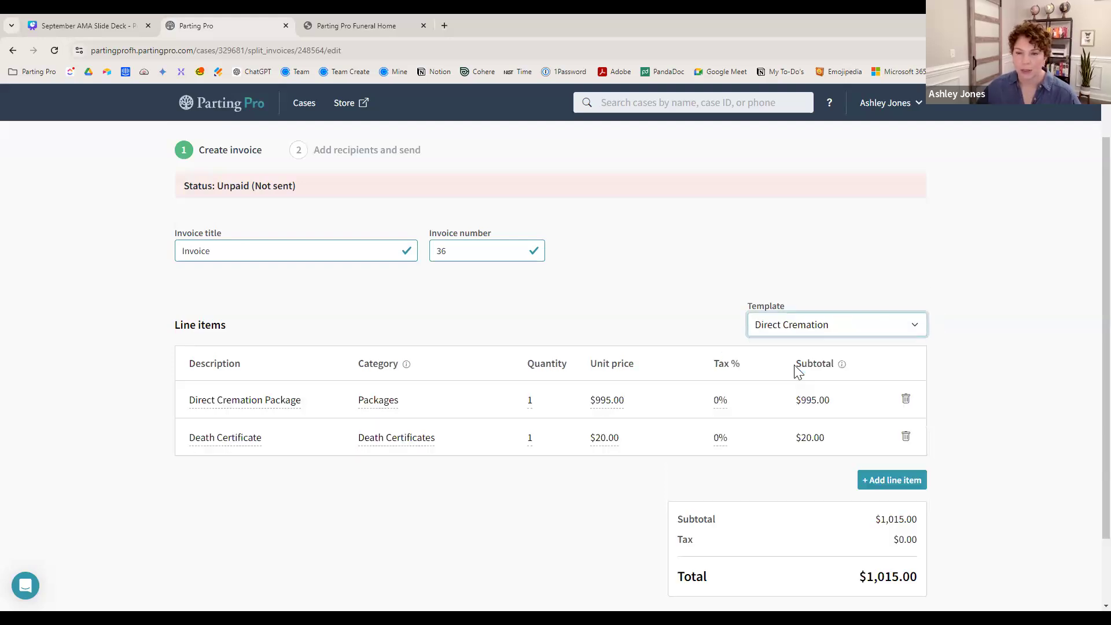
{"action": "left_click", "coordinate": [918, 328]}
{"action": "left_click", "coordinate": [918, 328]}
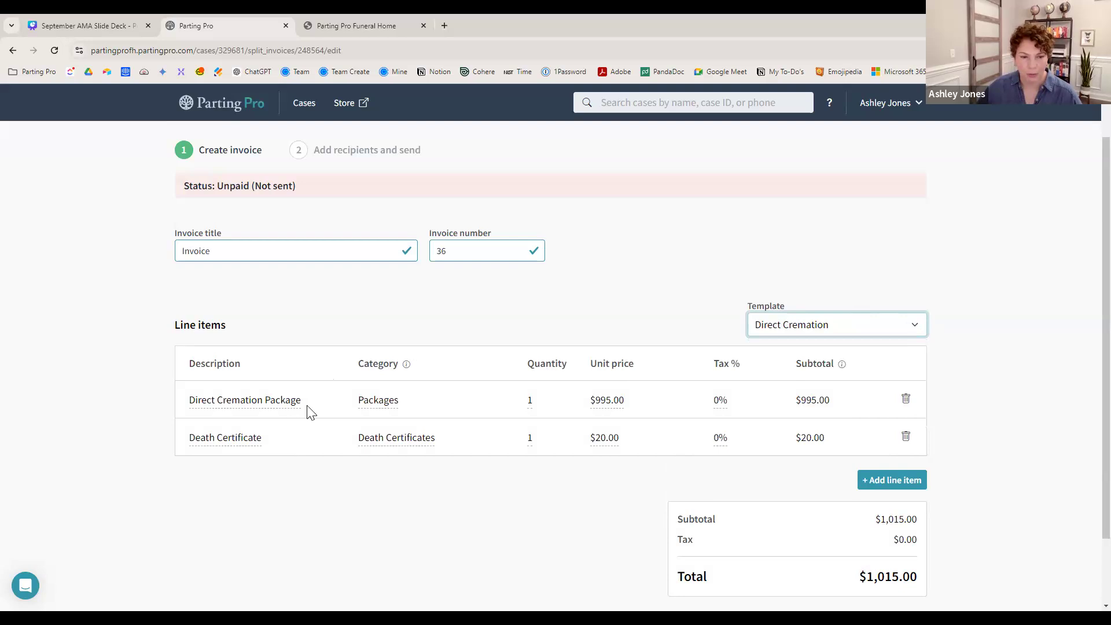
- Set the Death Certificate quantity on the invoice to 3
{"action": "left_click", "coordinate": [531, 440]}
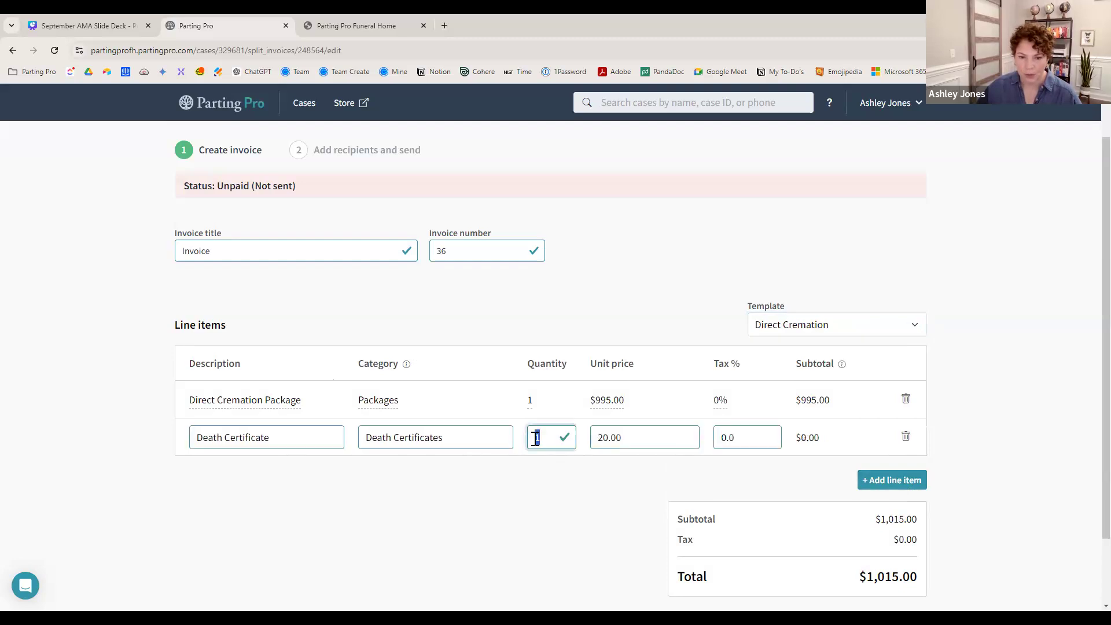
{"action": "type", "text": "3"}
{"action": "left_click", "coordinate": [546, 486]}
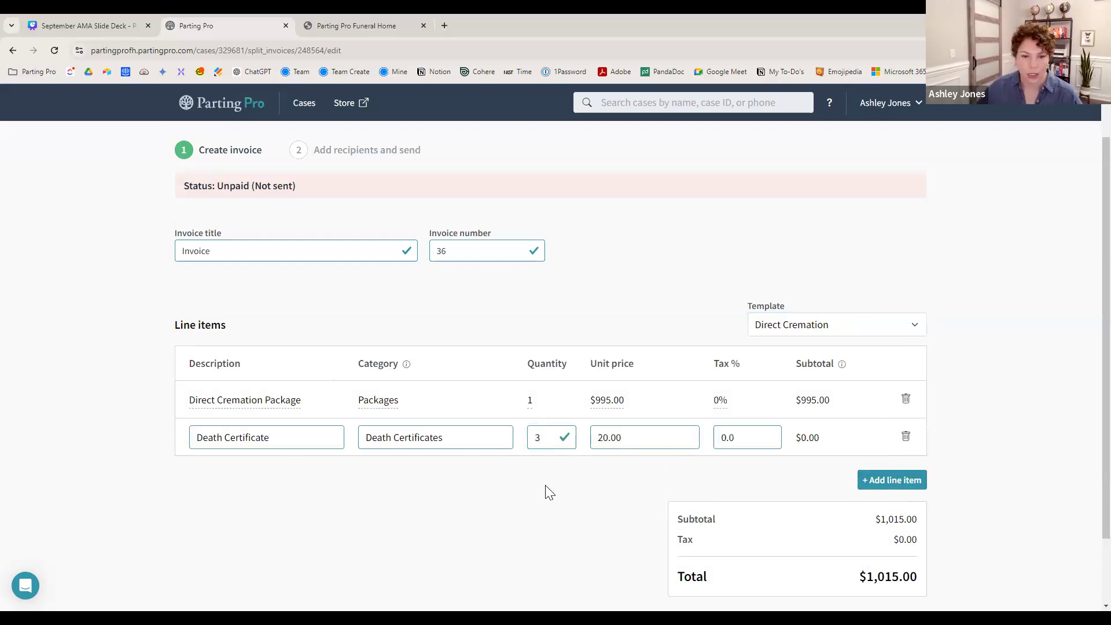
- Add a 'Yes, mail the death certificates' line item and return to the case payments page
{"action": "left_click", "coordinate": [906, 489]}
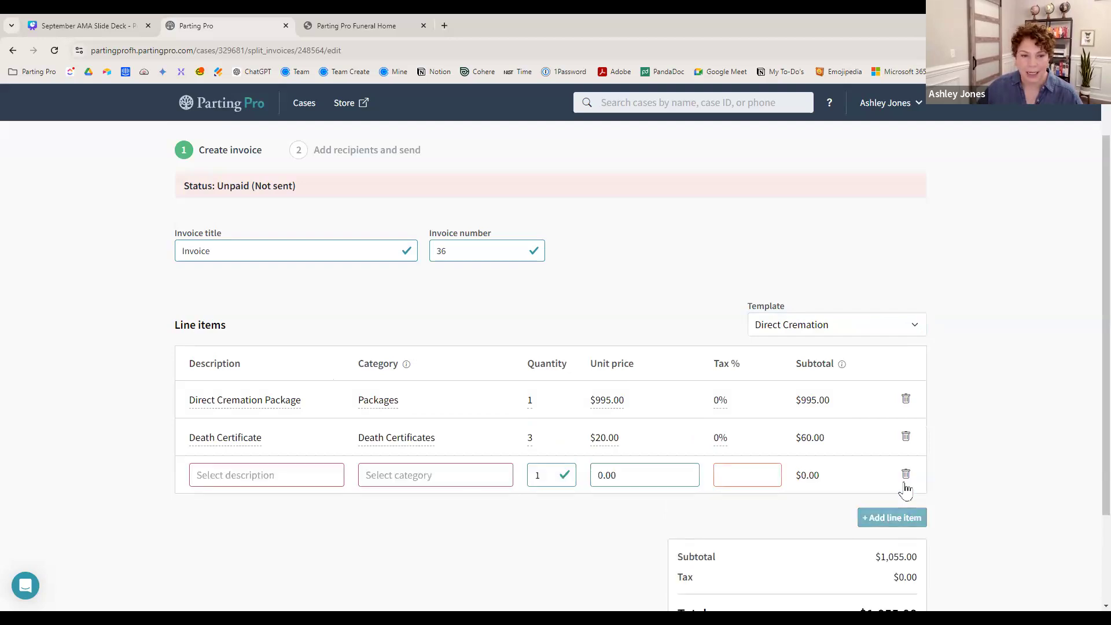
{"action": "left_click", "coordinate": [295, 479]}
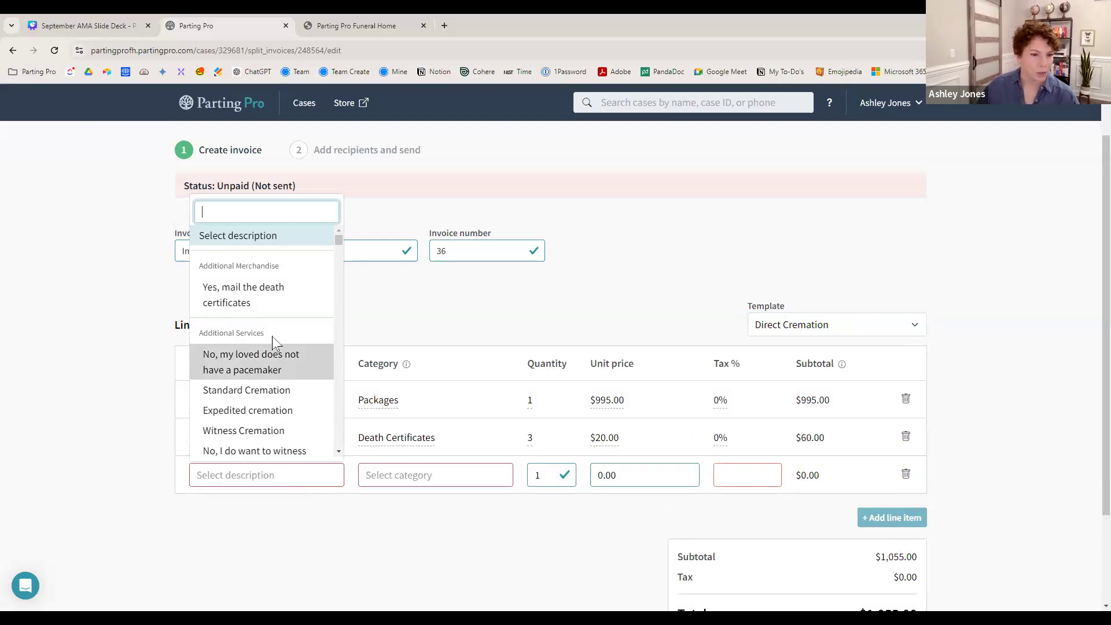
{"action": "left_click", "coordinate": [272, 311]}
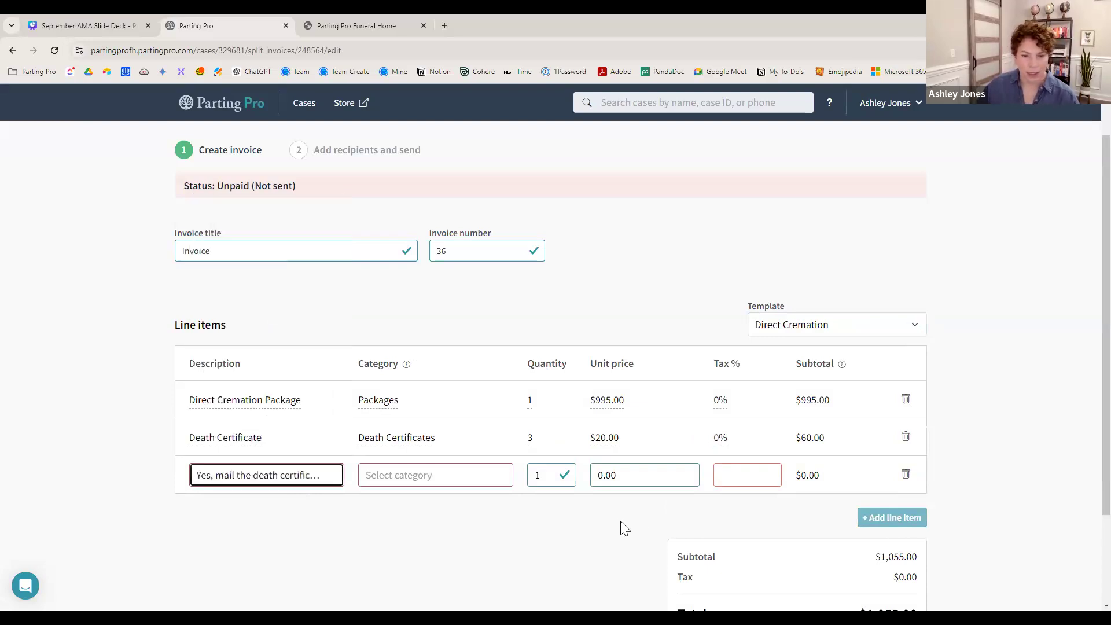
{"action": "left_click", "coordinate": [998, 506]}
{"action": "scroll", "coordinate": [997, 507], "scroll_direction": "down", "scroll_amount": 2}
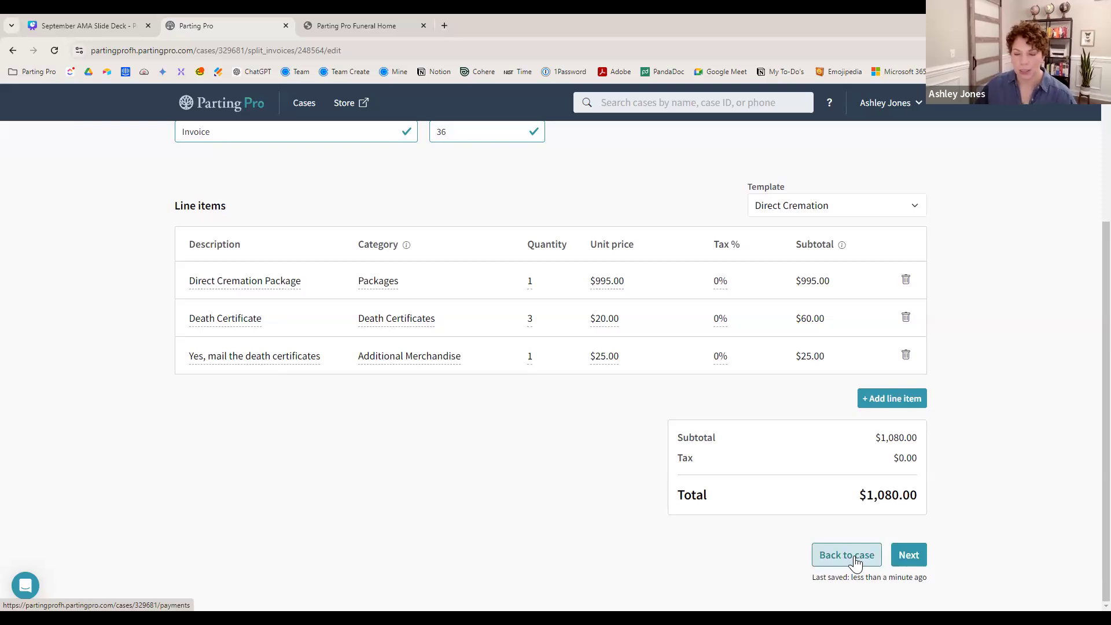
{"action": "left_click", "coordinate": [857, 563]}
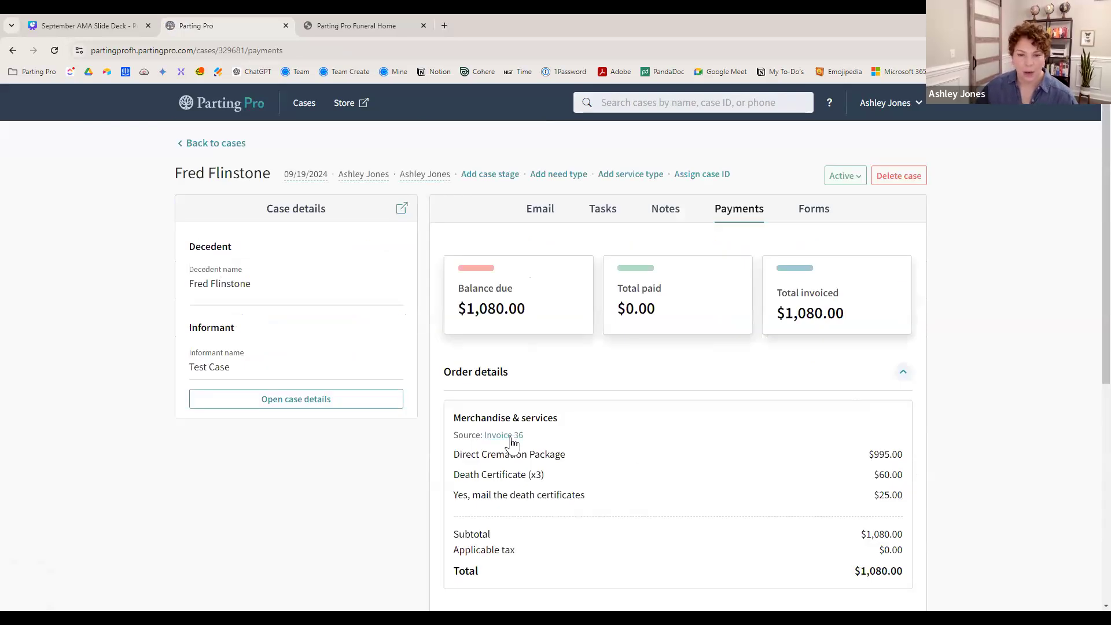
- Open Invoice 36 from the case payments list and look over its details
{"action": "scroll", "coordinate": [514, 440], "scroll_direction": "down", "scroll_amount": 4}
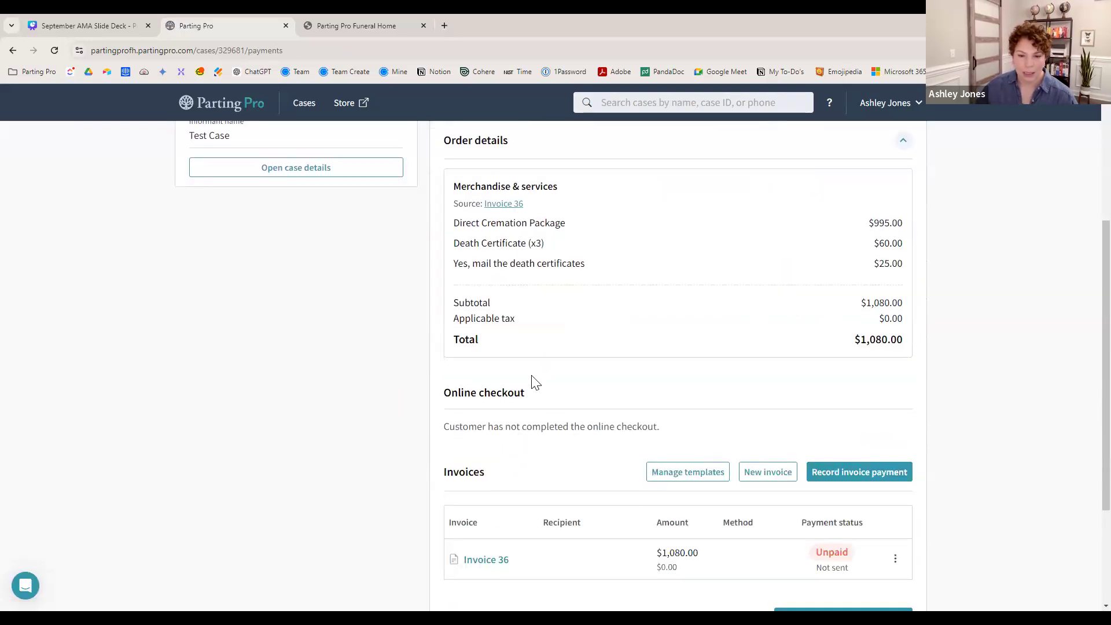
{"action": "left_click", "coordinate": [896, 559]}
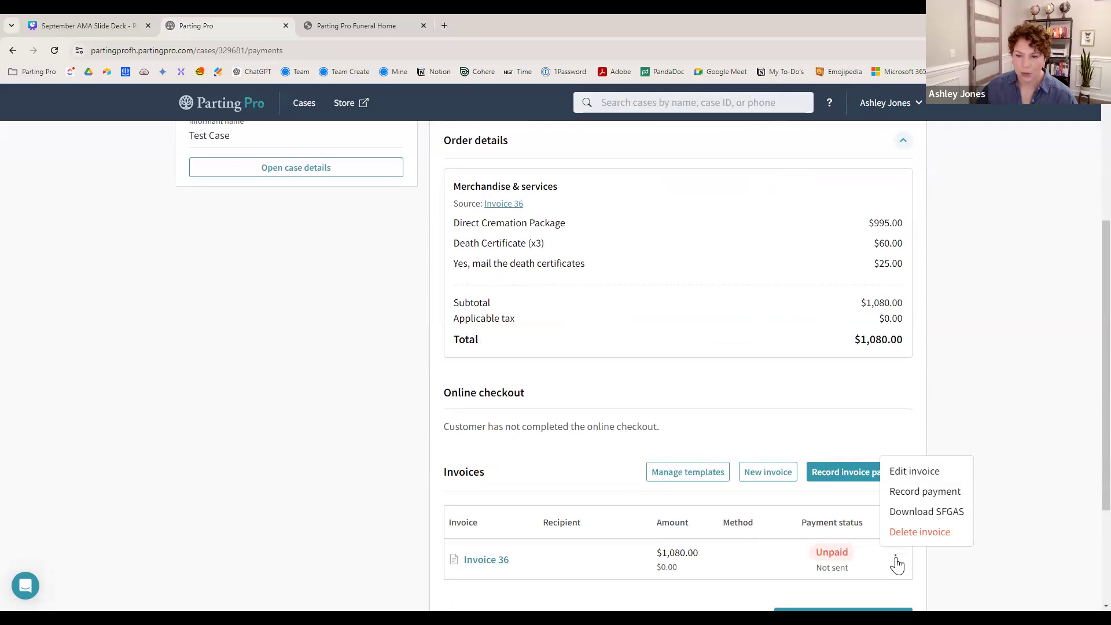
{"action": "left_click", "coordinate": [473, 562]}
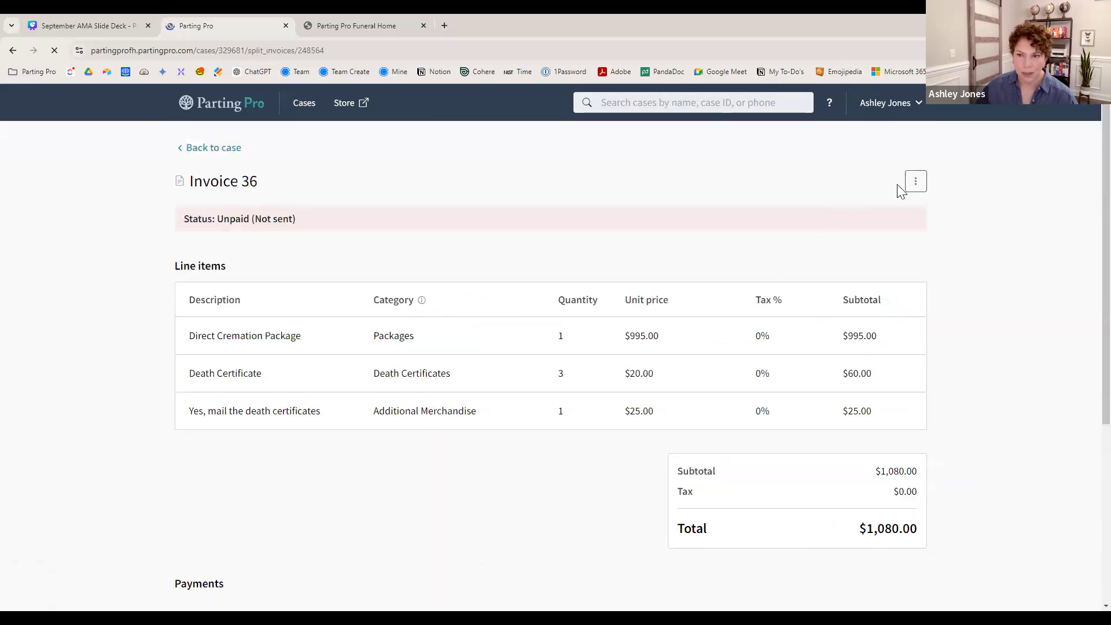
{"action": "left_click", "coordinate": [915, 184]}
{"action": "left_click", "coordinate": [810, 187]}
{"action": "scroll", "coordinate": [353, 440], "scroll_direction": "down", "scroll_amount": 2}
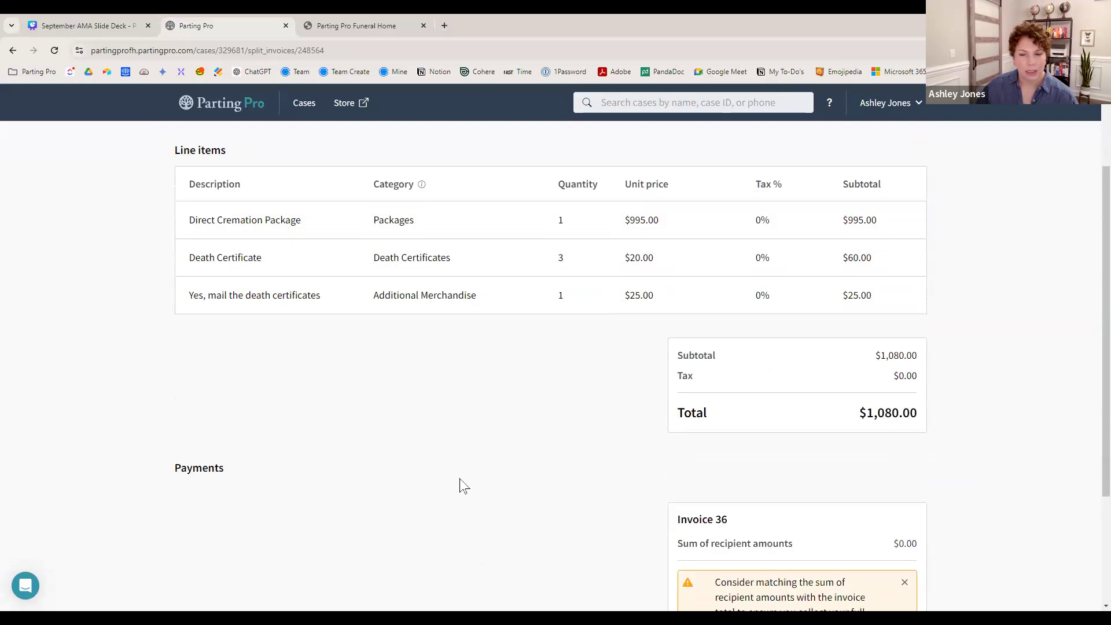
{"action": "scroll", "coordinate": [466, 485], "scroll_direction": "down", "scroll_amount": 3}
{"action": "scroll", "coordinate": [464, 486], "scroll_direction": "up", "scroll_amount": 5}
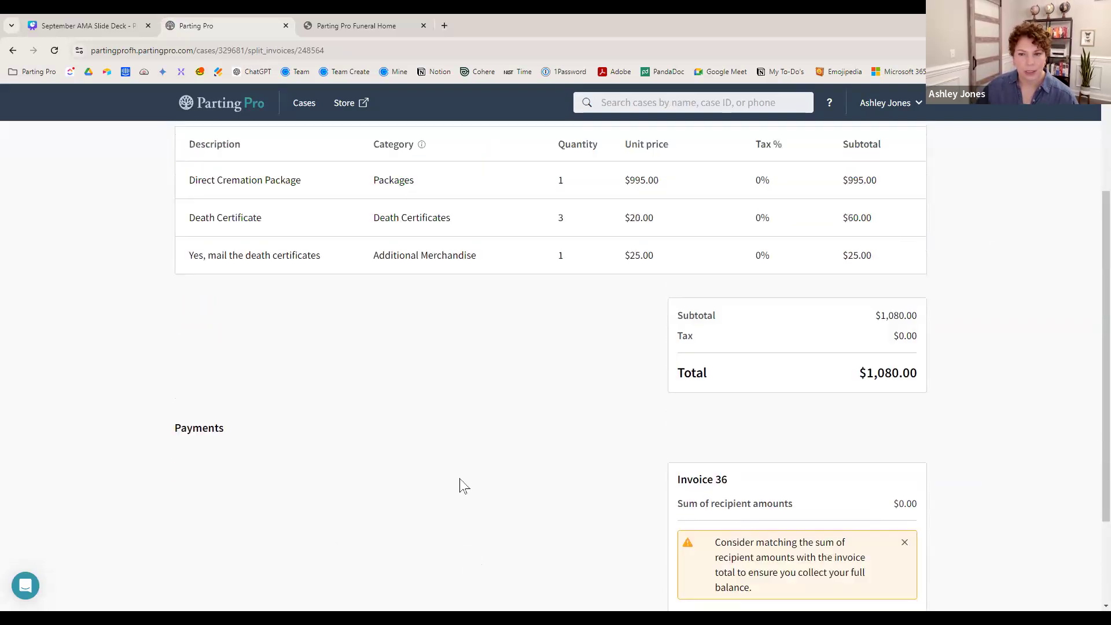
- Edit Invoice 36 through to the recipients step, then return to the case without sending
{"action": "left_click", "coordinate": [913, 189]}
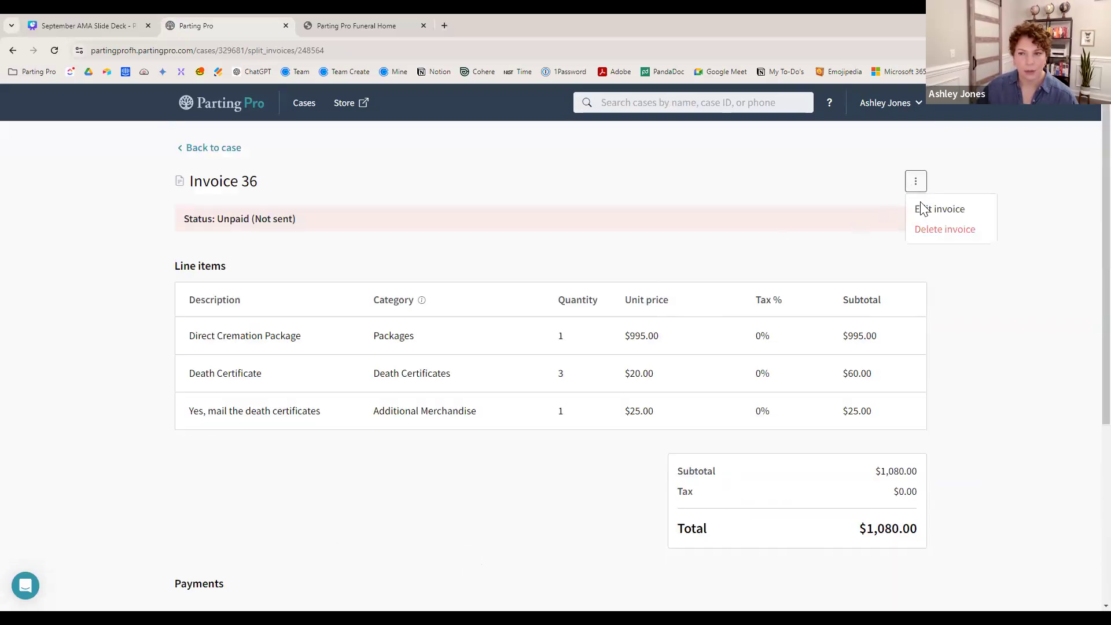
{"action": "left_click", "coordinate": [925, 215]}
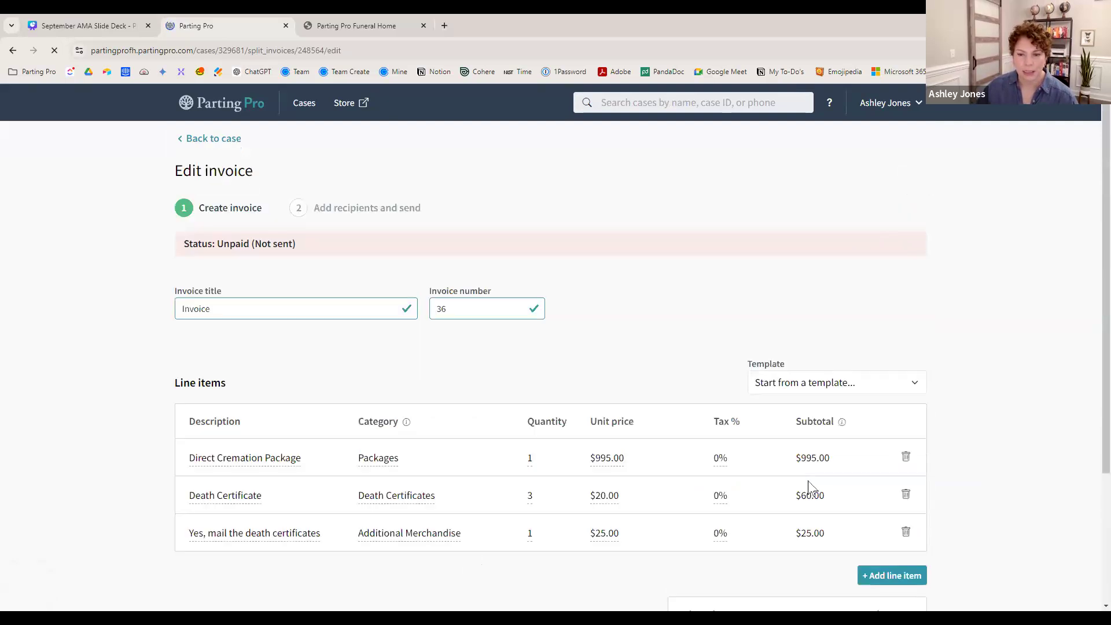
{"action": "scroll", "coordinate": [718, 496], "scroll_direction": "down", "scroll_amount": 4}
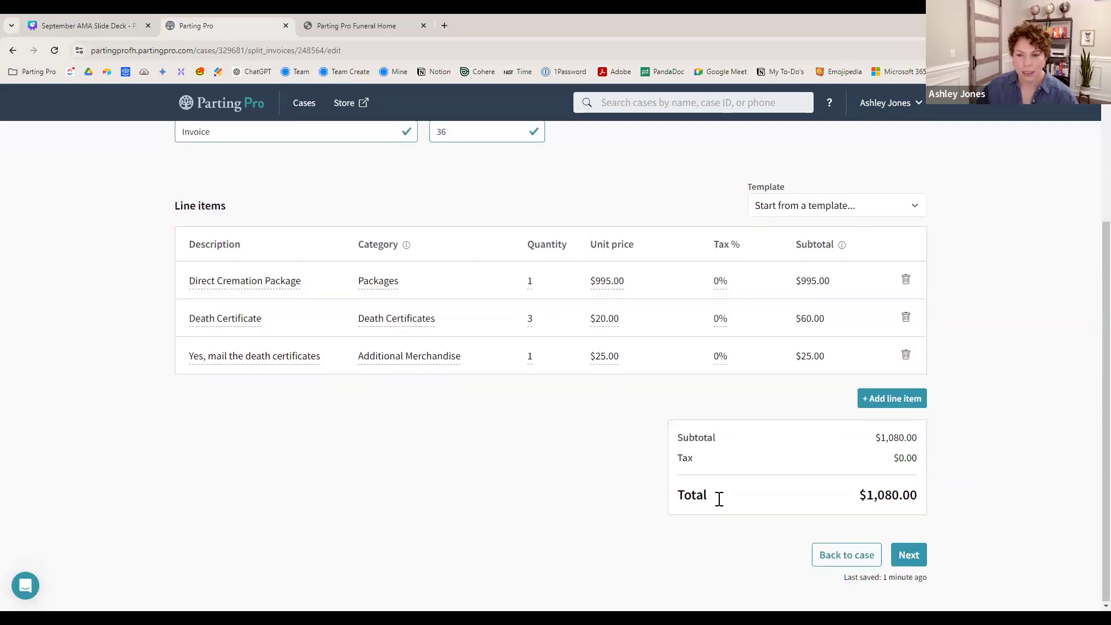
{"action": "left_click", "coordinate": [907, 562]}
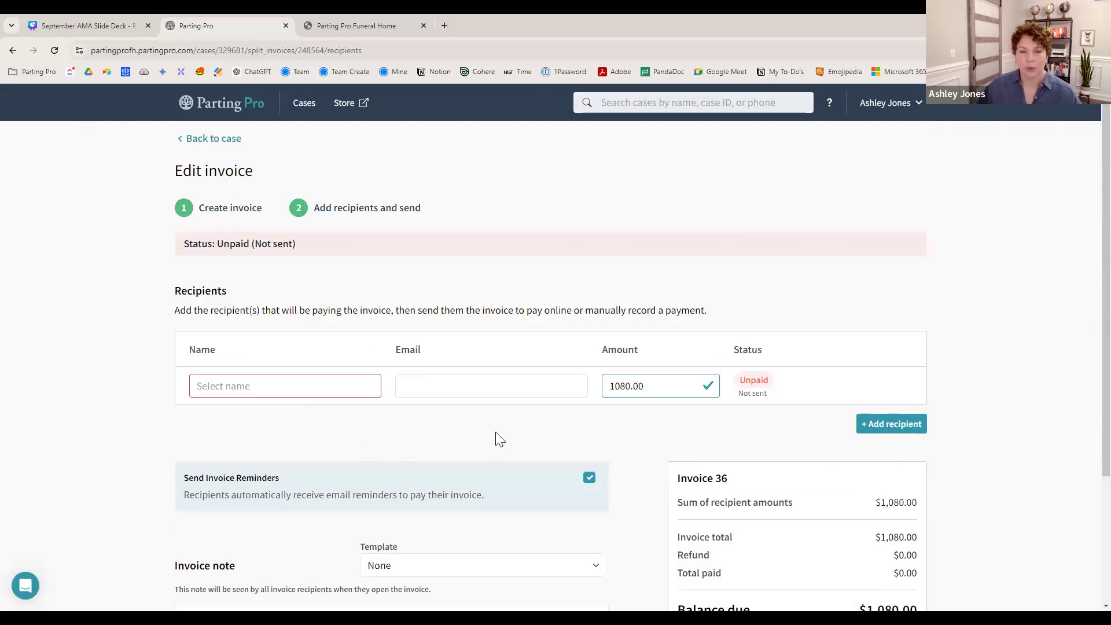
{"action": "left_click", "coordinate": [211, 140]}
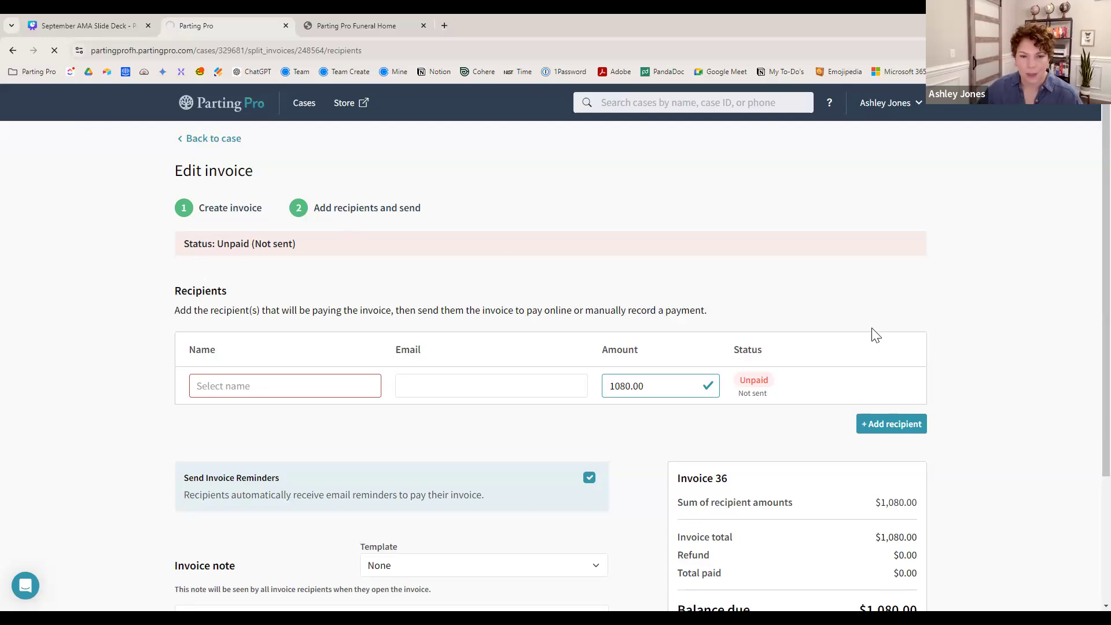
{"action": "scroll", "coordinate": [924, 469], "scroll_direction": "down", "scroll_amount": 3}
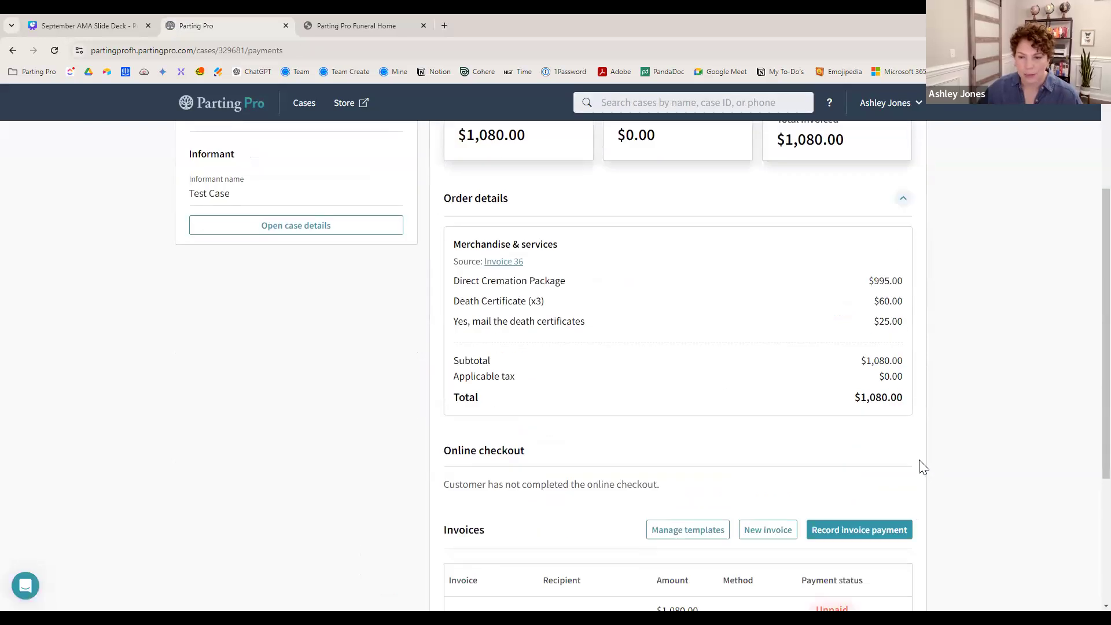
{"action": "scroll", "coordinate": [923, 467], "scroll_direction": "down", "scroll_amount": 3}
{"action": "left_click", "coordinate": [896, 444]}
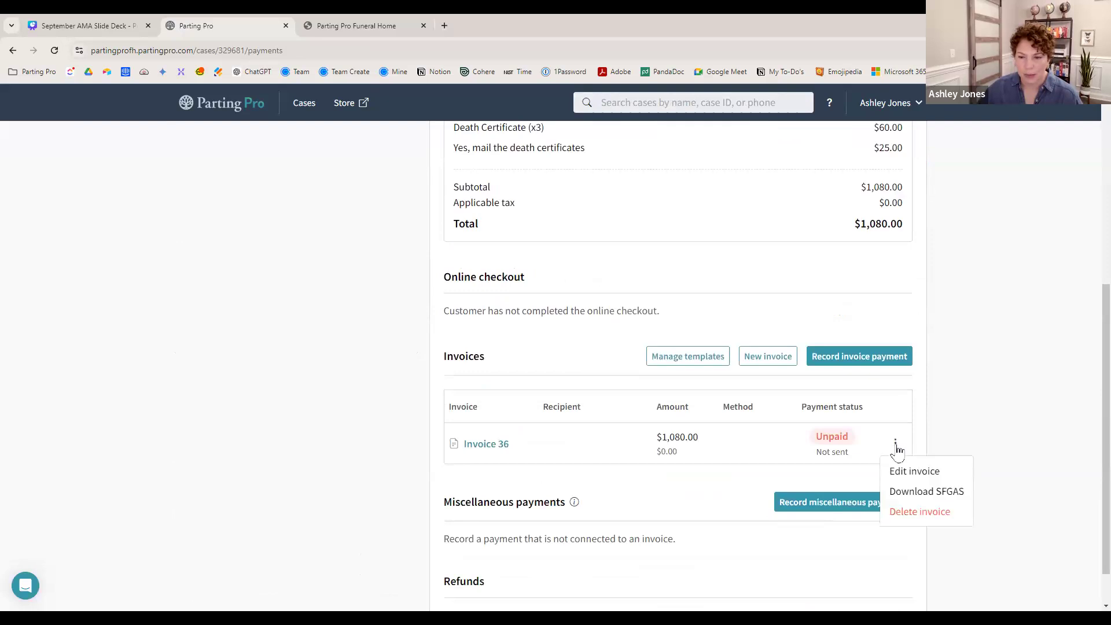
- Download the SFGAS statement for Invoice 36, close its preview, and scroll back up
{"action": "left_click", "coordinate": [921, 492]}
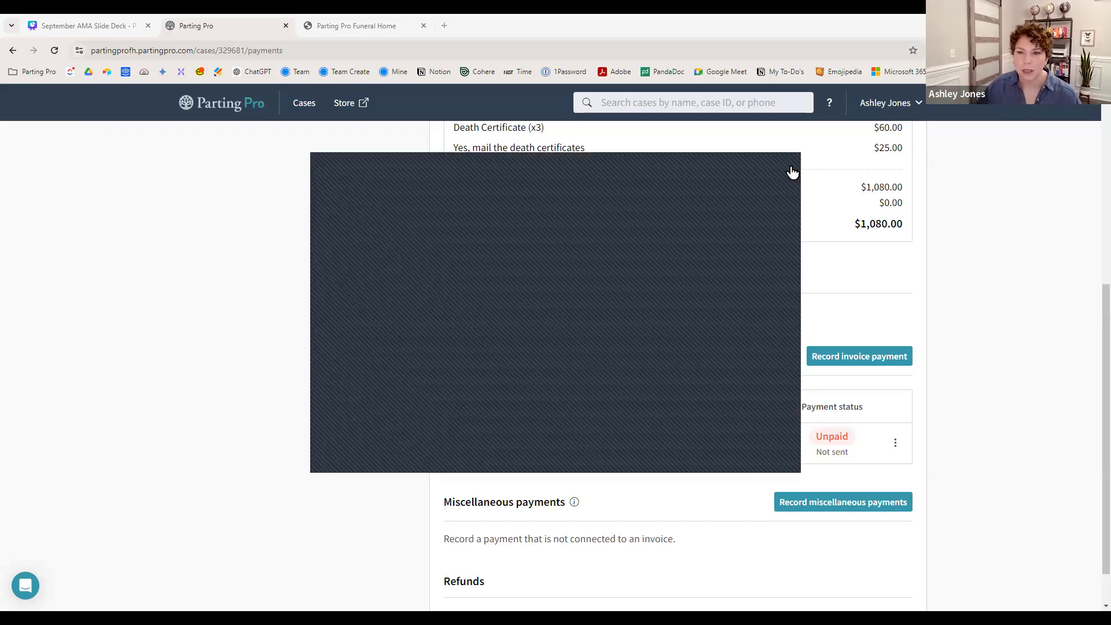
{"action": "left_click", "coordinate": [792, 172]}
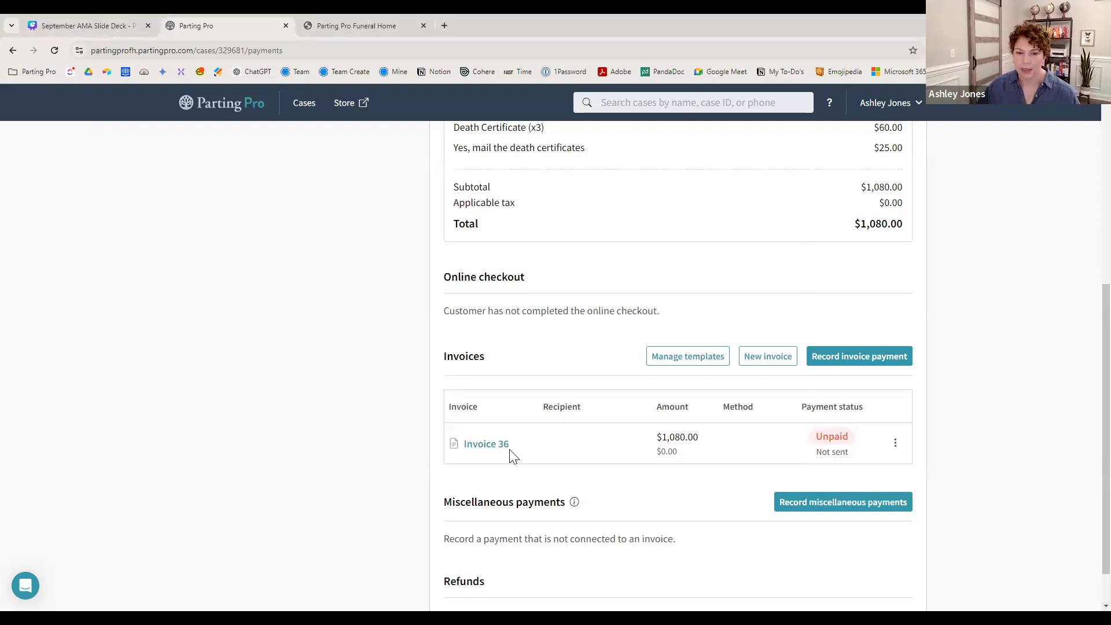
{"action": "scroll", "coordinate": [908, 458], "scroll_direction": "up", "scroll_amount": 6}
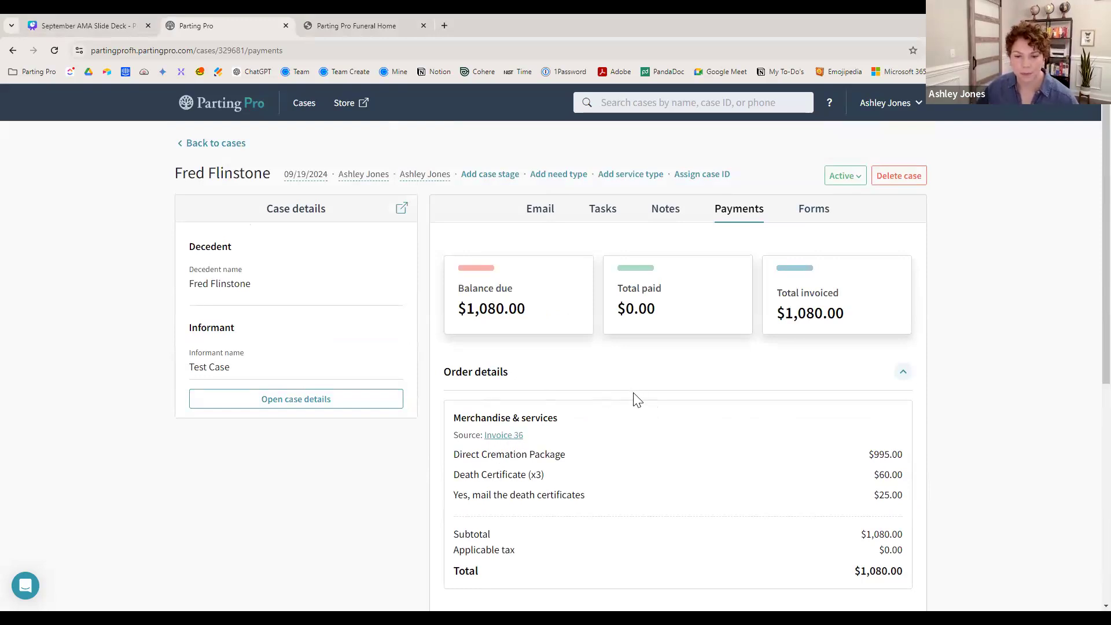
- Show the page 8 Receipts versus SFGAS slide in Canva, then return to Parting Pro
{"action": "left_click", "coordinate": [72, 22]}
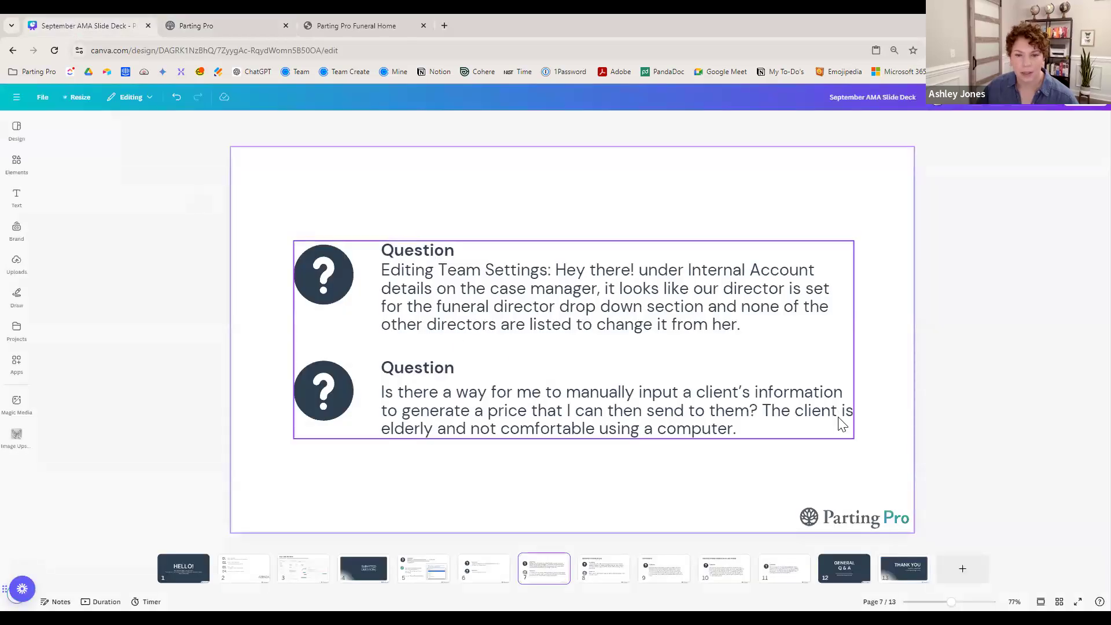
{"action": "left_click", "coordinate": [604, 584]}
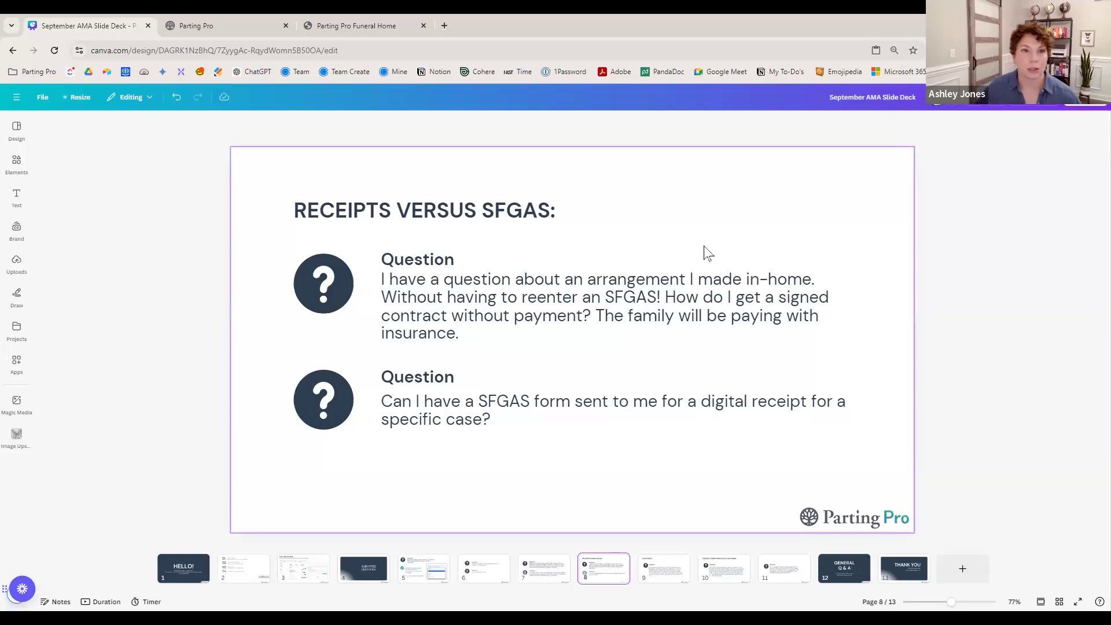
{"action": "left_click", "coordinate": [220, 30]}
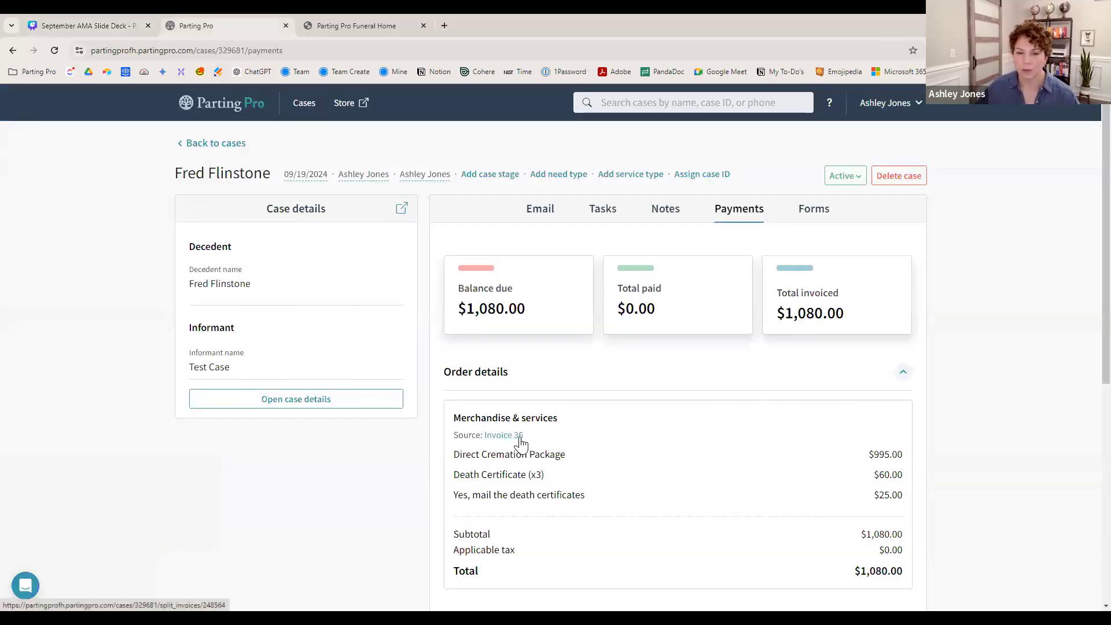
- Scroll down to Invoices and open the Invoice 36 options menu
{"action": "scroll", "coordinate": [569, 379], "scroll_direction": "down", "scroll_amount": 2}
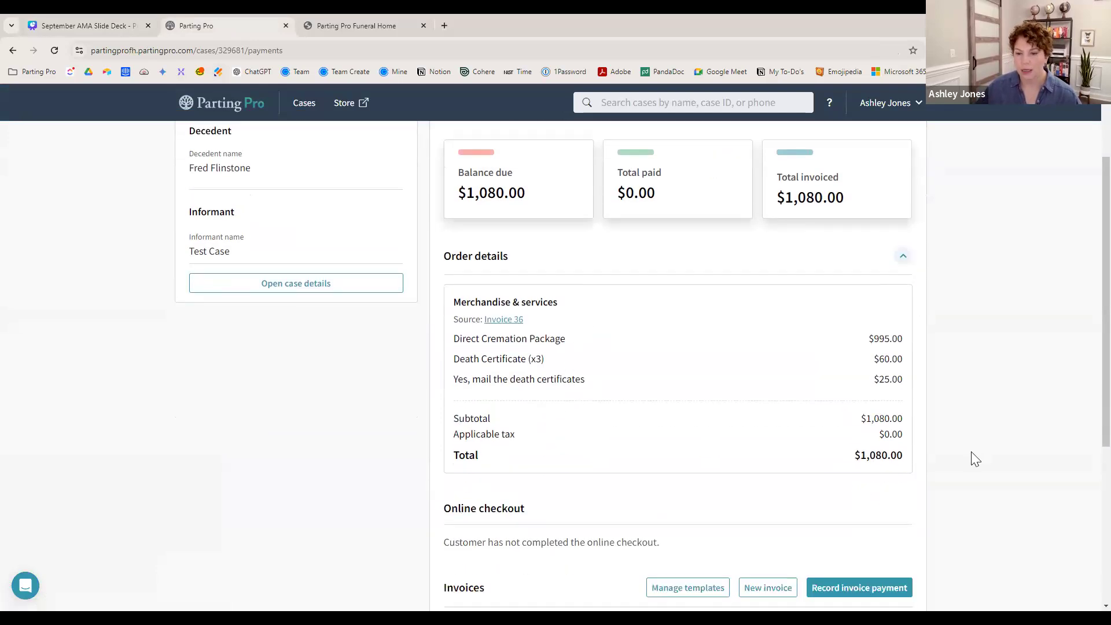
{"action": "scroll", "coordinate": [845, 507], "scroll_direction": "down", "scroll_amount": 2}
{"action": "scroll", "coordinate": [892, 533], "scroll_direction": "down", "scroll_amount": 2}
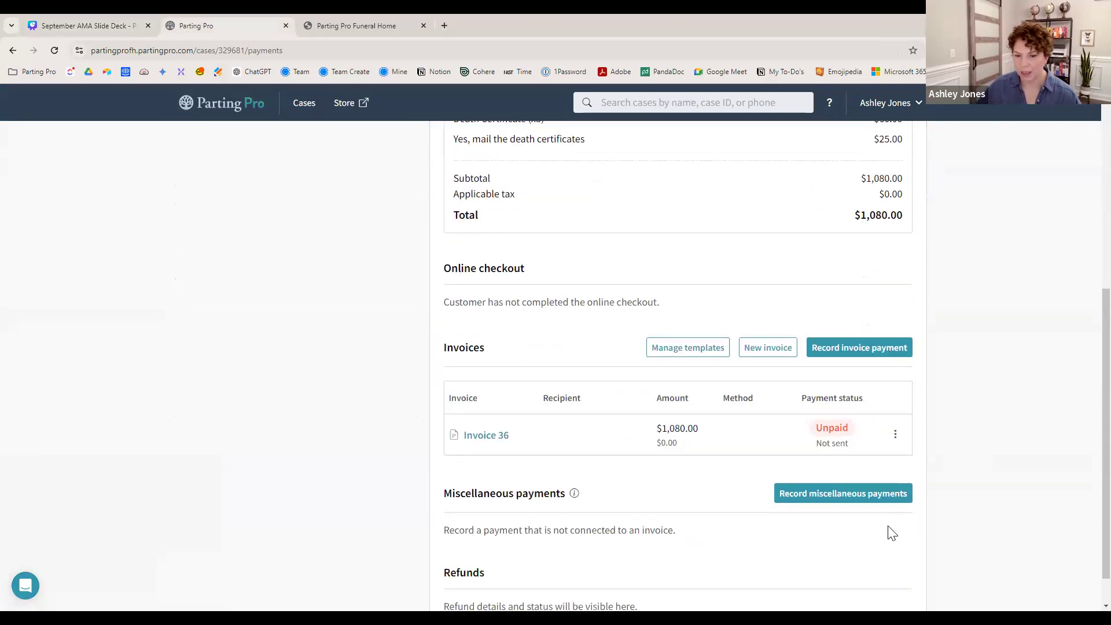
{"action": "left_click", "coordinate": [895, 394]}
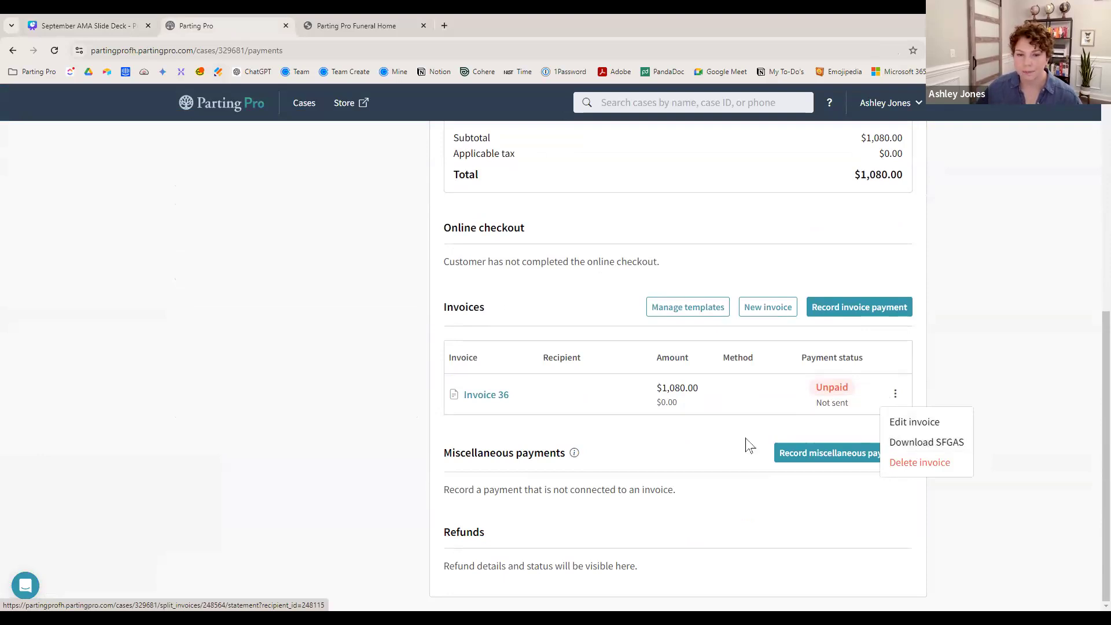
- Compare against the online store and slide deck, then reopen and dismiss the Invoice 36 options
{"action": "left_click", "coordinate": [372, 24]}
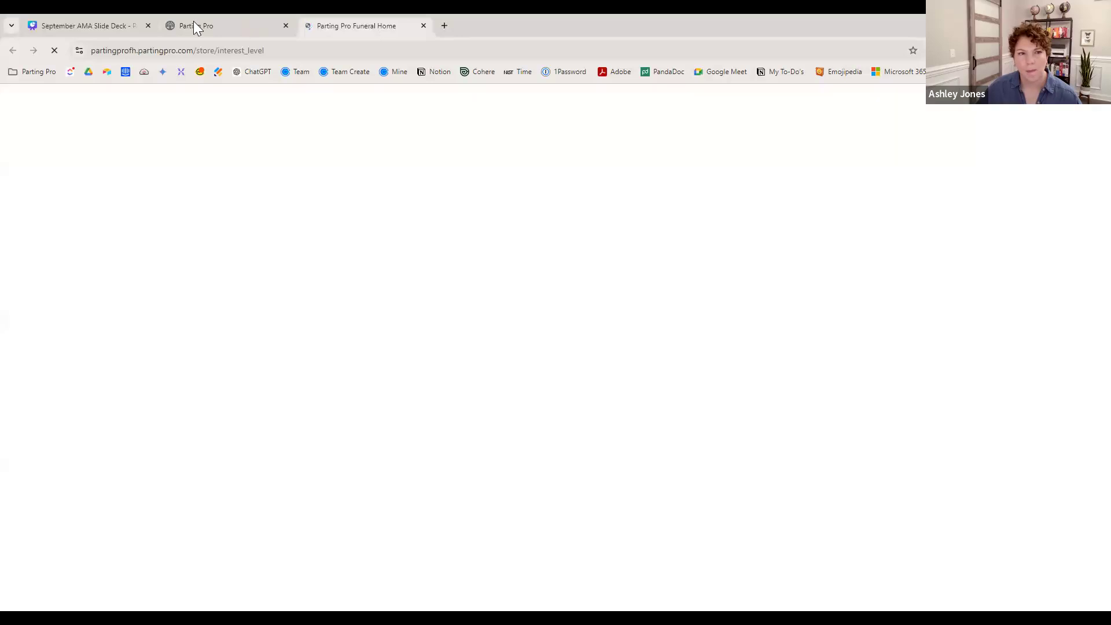
{"action": "left_click", "coordinate": [120, 25]}
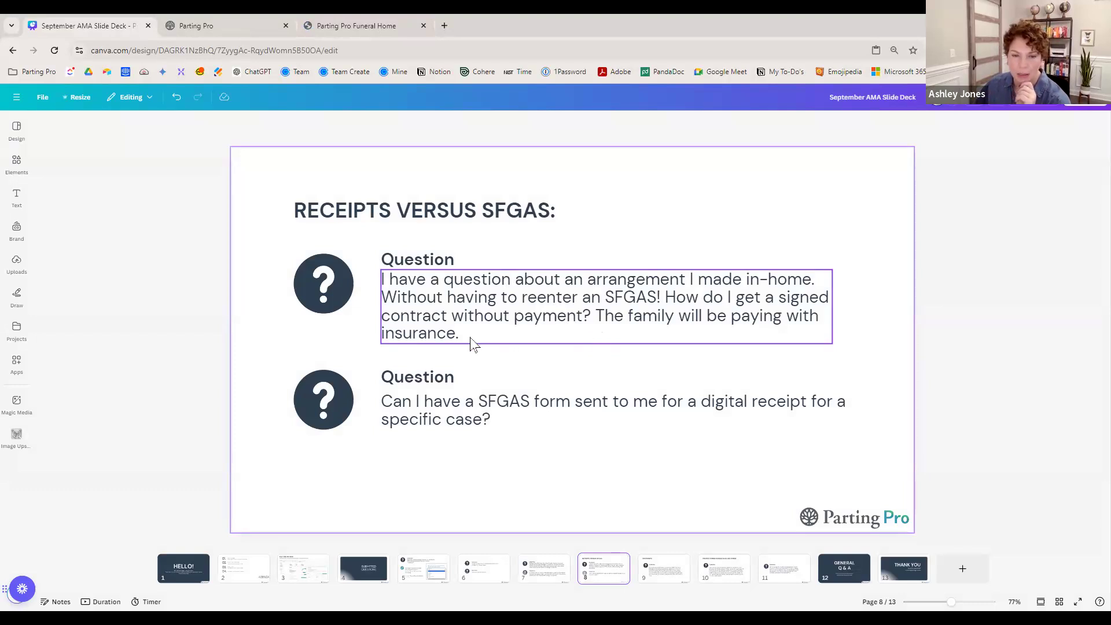
{"action": "left_click", "coordinate": [231, 26]}
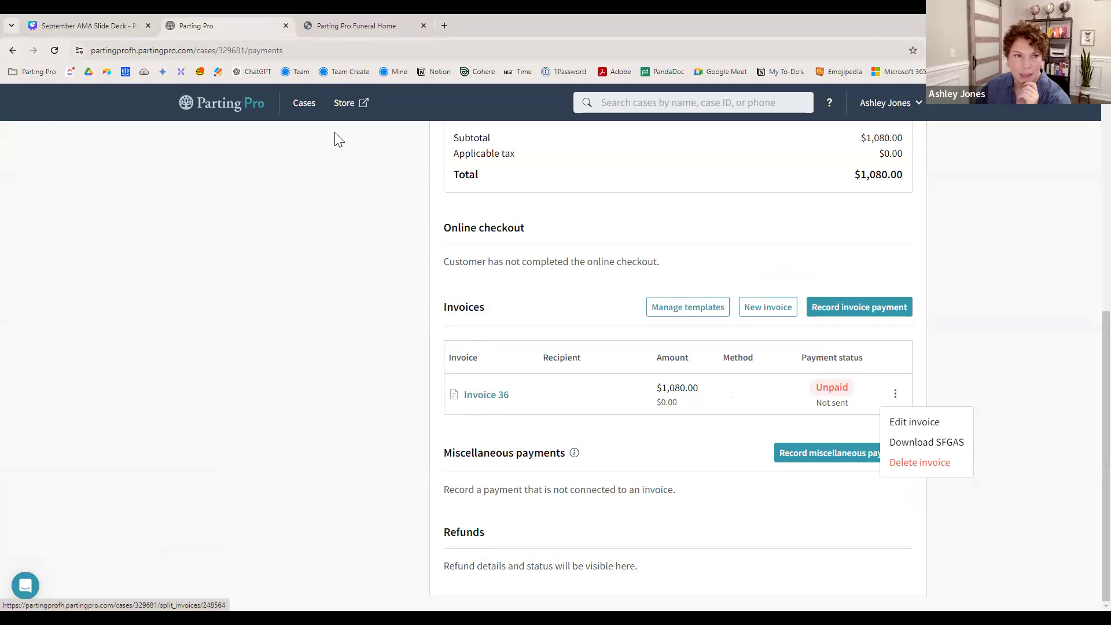
{"action": "left_click", "coordinate": [119, 25]}
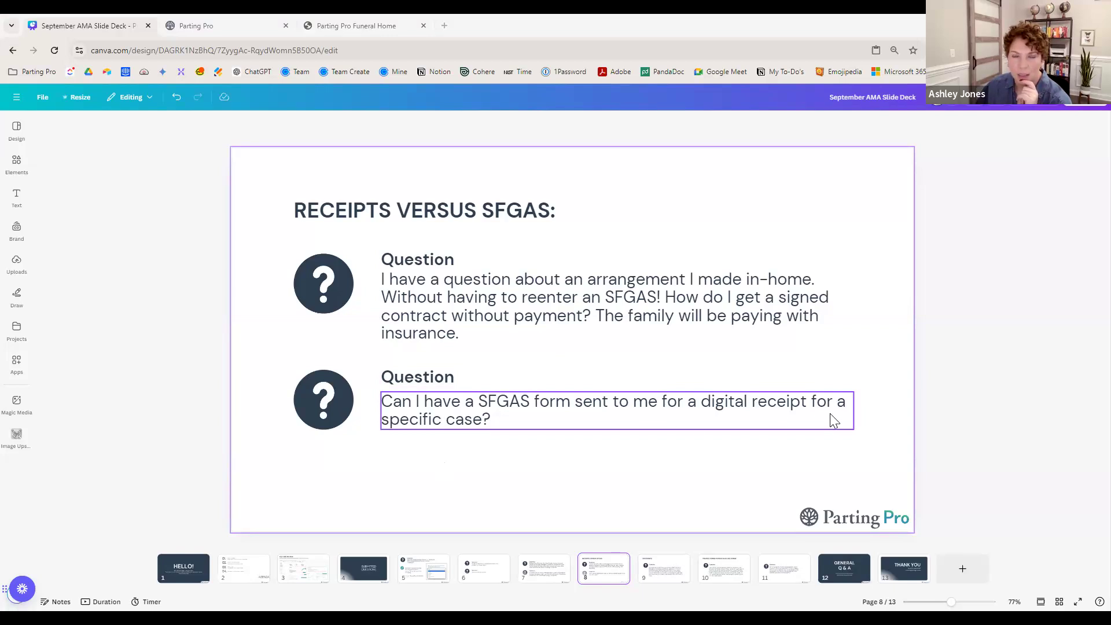
{"action": "left_click", "coordinate": [193, 28]}
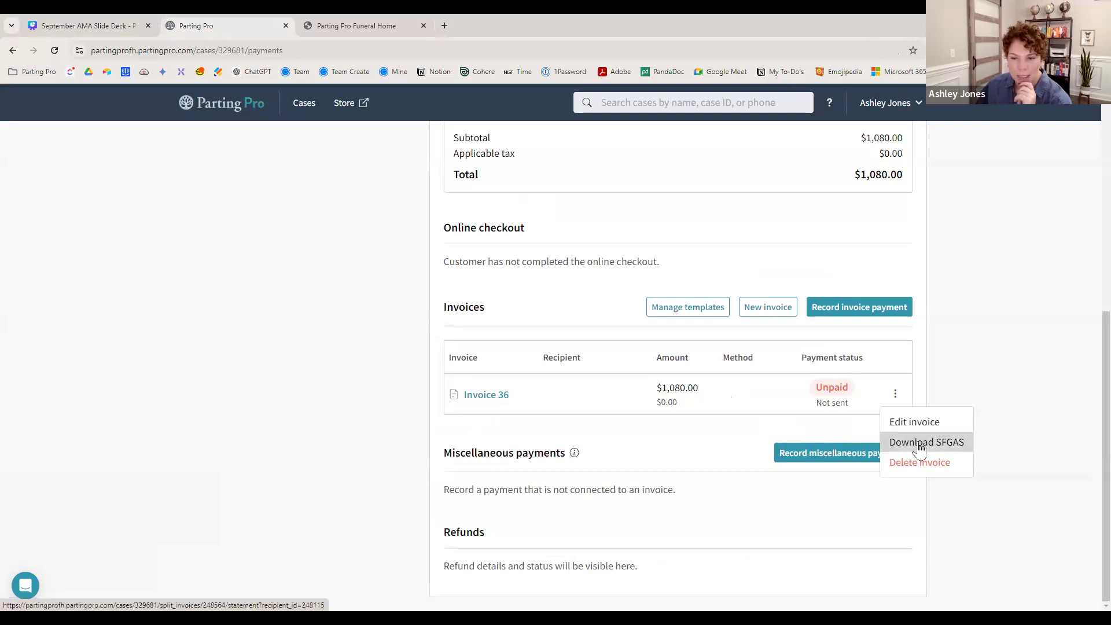
{"action": "left_click", "coordinate": [856, 429]}
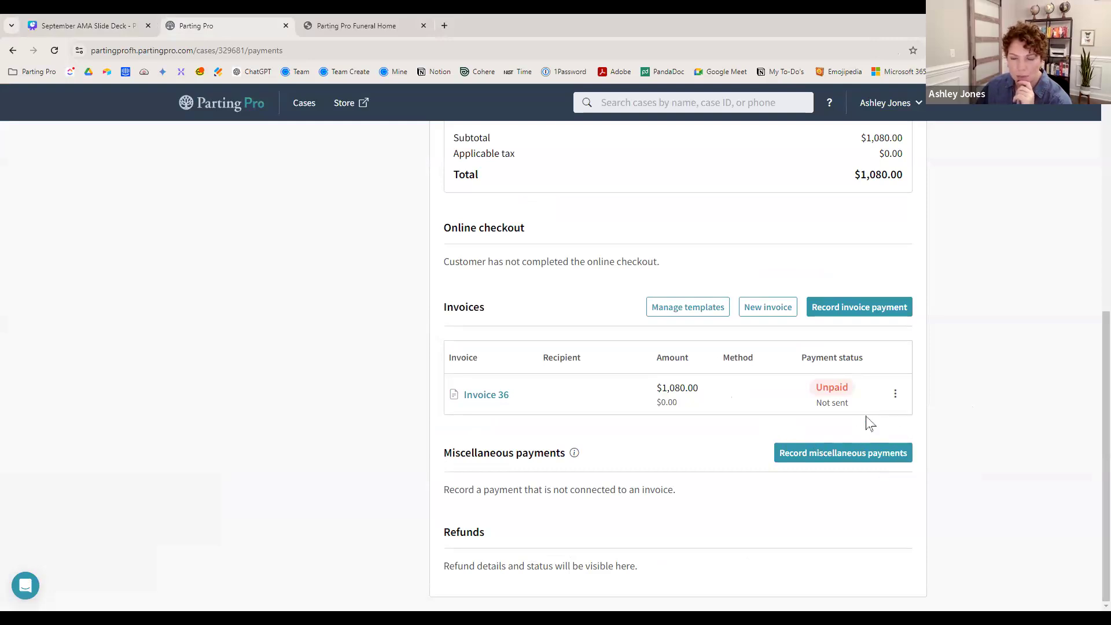
{"action": "left_click", "coordinate": [896, 395]}
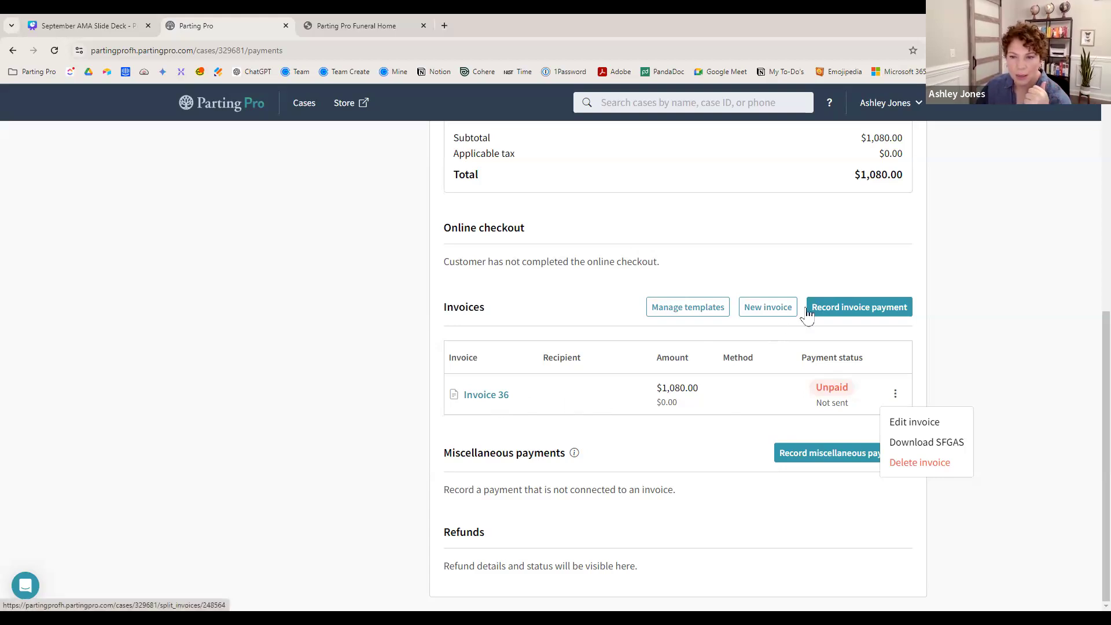
{"action": "left_click", "coordinate": [858, 311]}
- Start an invoice payment for Invoice 36 and continue to fill in its missing details
{"action": "left_click", "coordinate": [857, 312]}
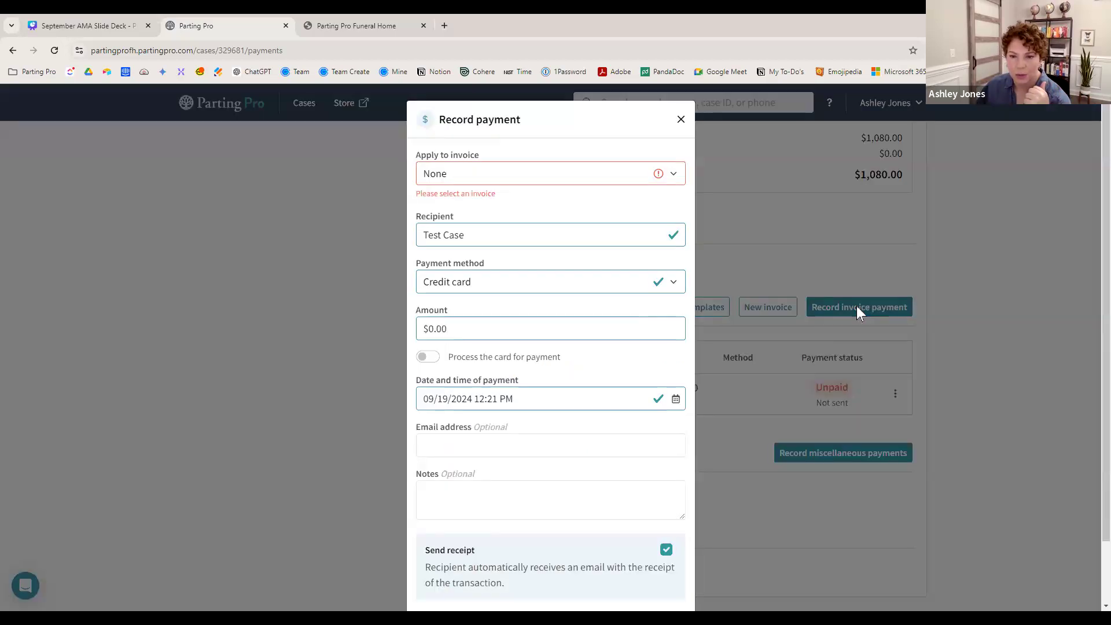
{"action": "left_click", "coordinate": [675, 176]}
{"action": "left_click", "coordinate": [639, 209]}
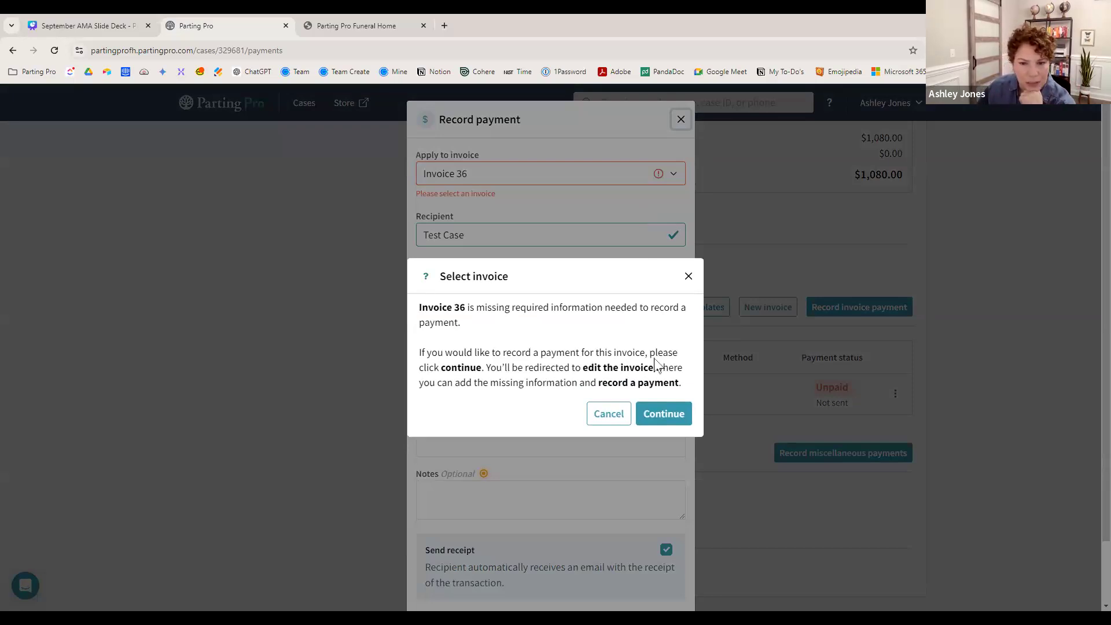
{"action": "left_click", "coordinate": [663, 414]}
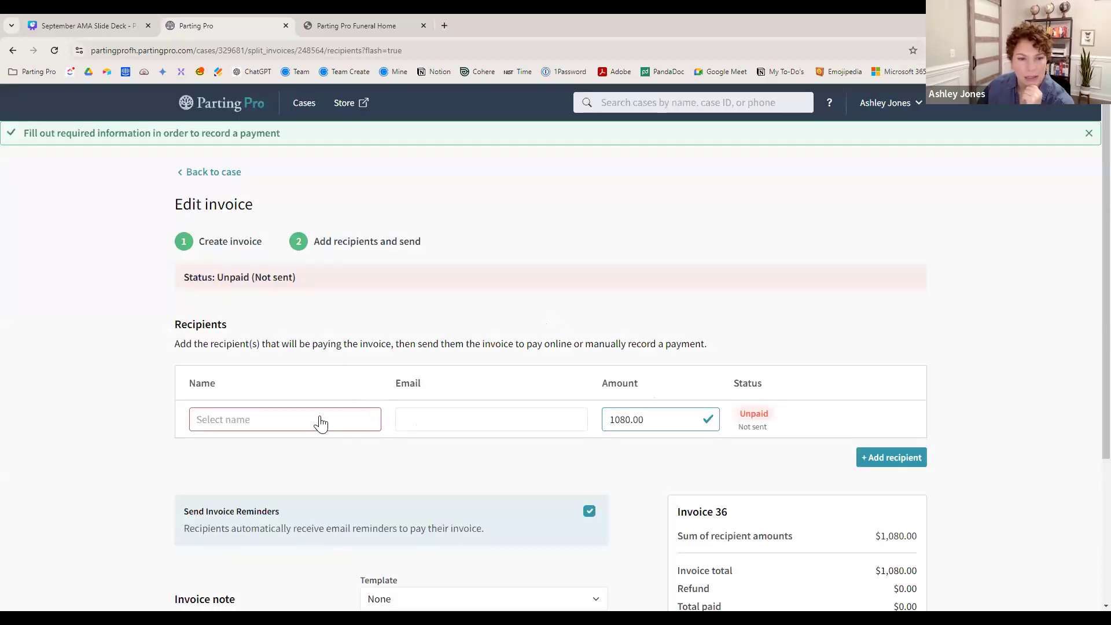
- Set Invoice 36's recipient to Test Case with the recipient's e-mail address and save the invoice
{"action": "left_click", "coordinate": [318, 422]}
{"action": "left_click", "coordinate": [253, 528]}
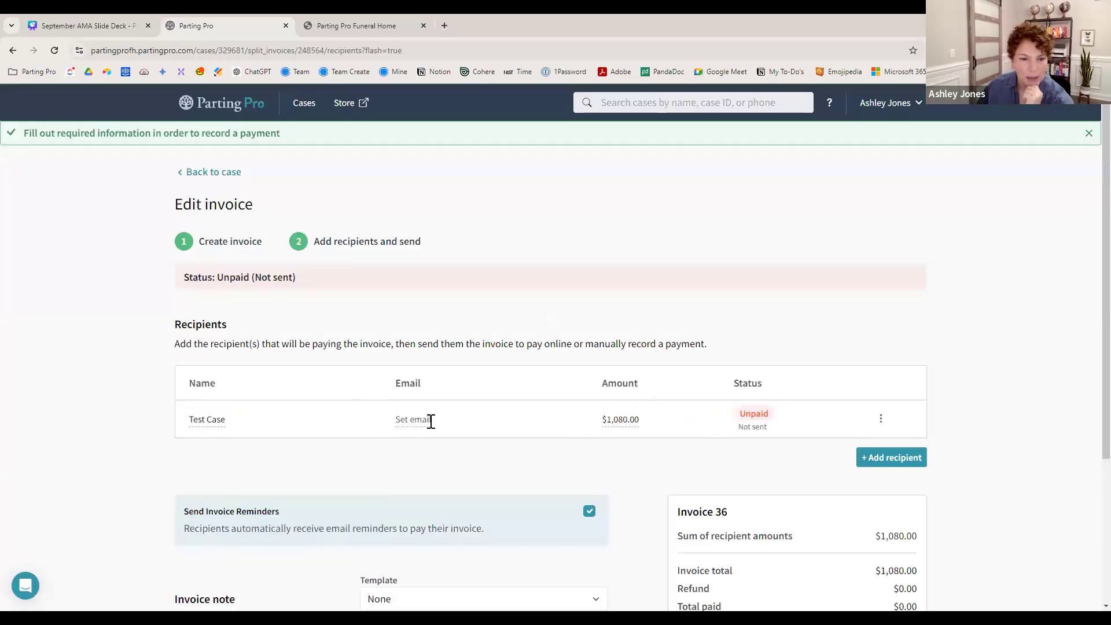
{"action": "left_click", "coordinate": [414, 421]}
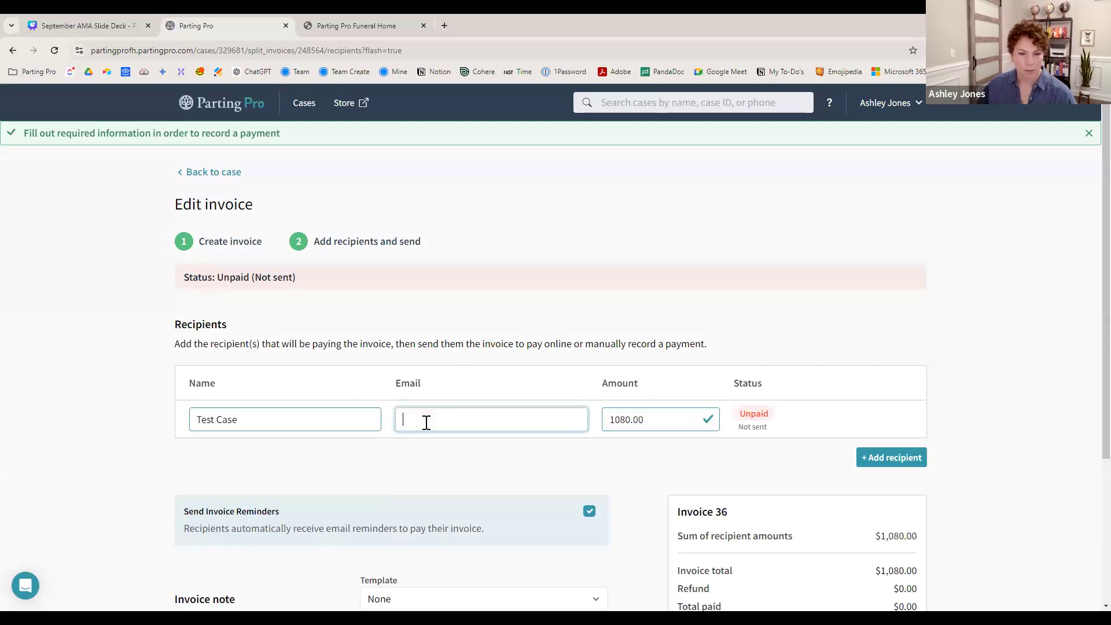
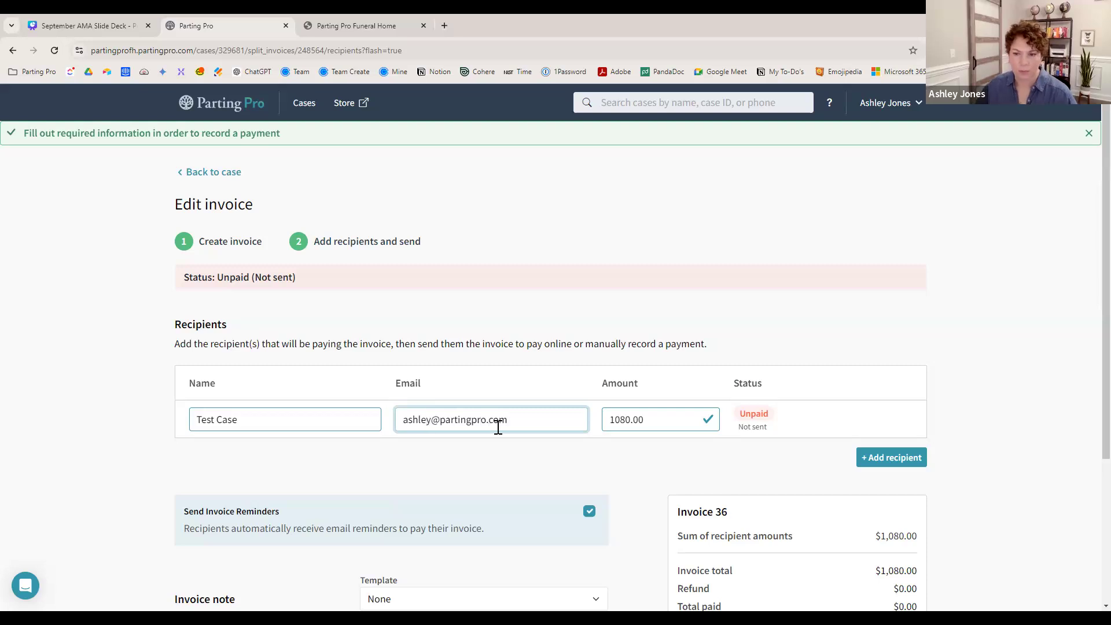
{"action": "left_click", "coordinate": [967, 514]}
{"action": "scroll", "coordinate": [955, 515], "scroll_direction": "down", "scroll_amount": 3}
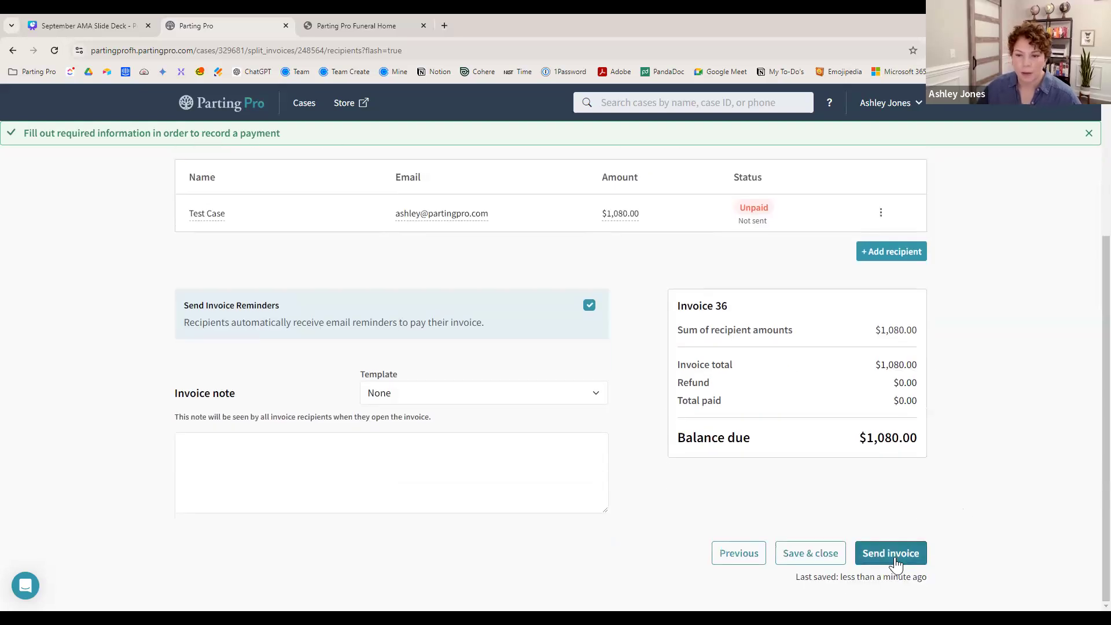
{"action": "left_click", "coordinate": [825, 563]}
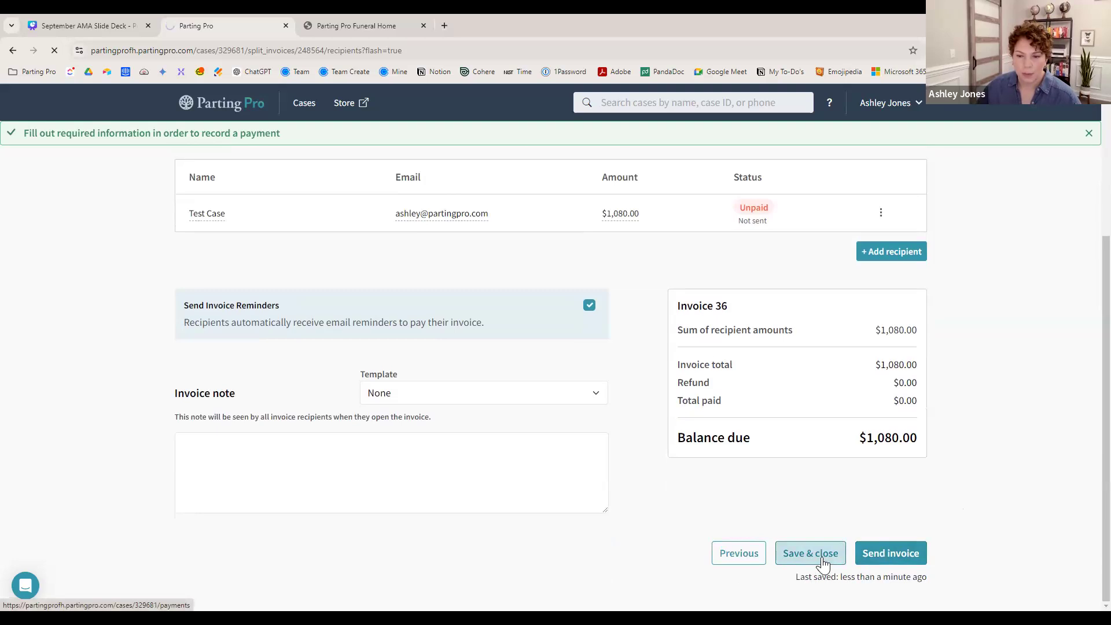
{"action": "scroll", "coordinate": [846, 481], "scroll_direction": "down", "scroll_amount": 7}
{"action": "scroll", "coordinate": [850, 482], "scroll_direction": "down", "scroll_amount": 1}
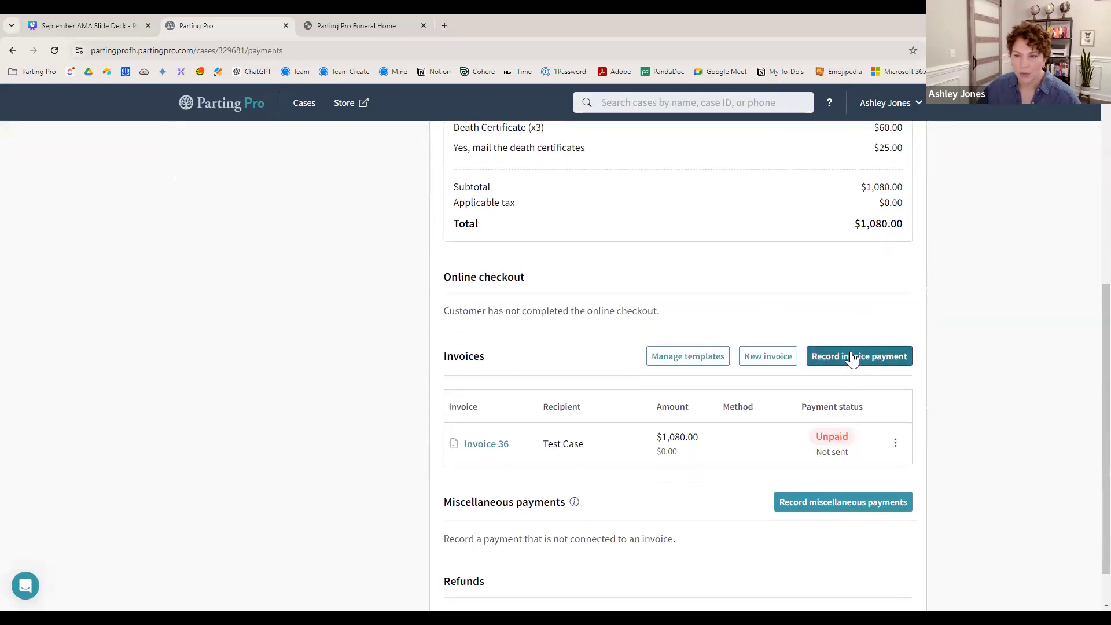
- Record a $1,080.00 credit card payment applied to Invoice 36, then open the paid invoice
{"action": "left_click", "coordinate": [852, 357]}
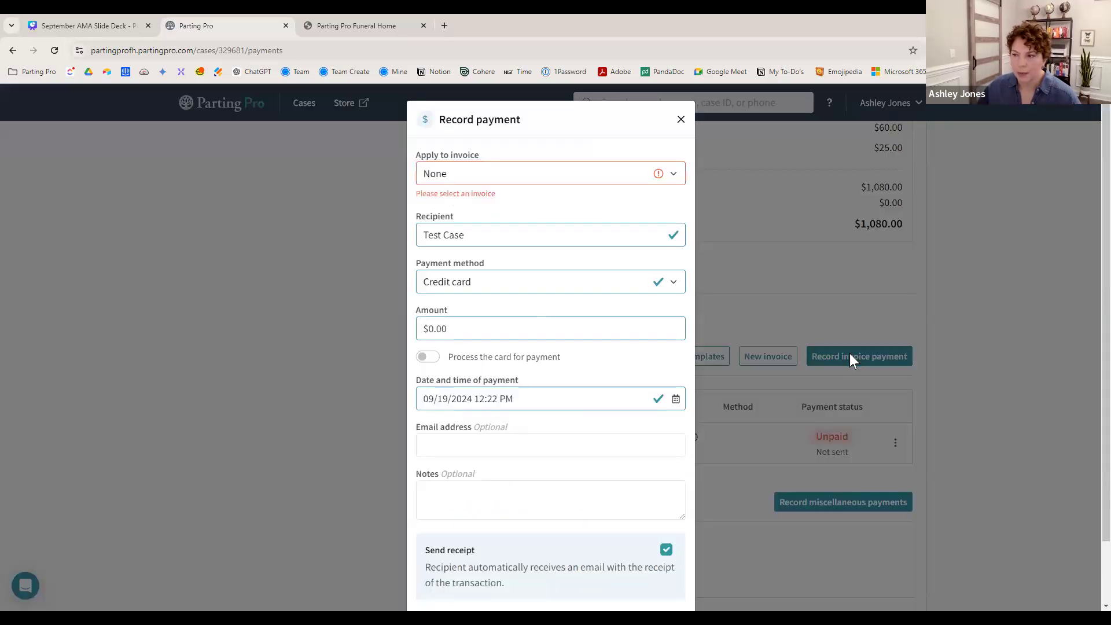
{"action": "left_click", "coordinate": [674, 175]}
{"action": "left_click", "coordinate": [578, 209]}
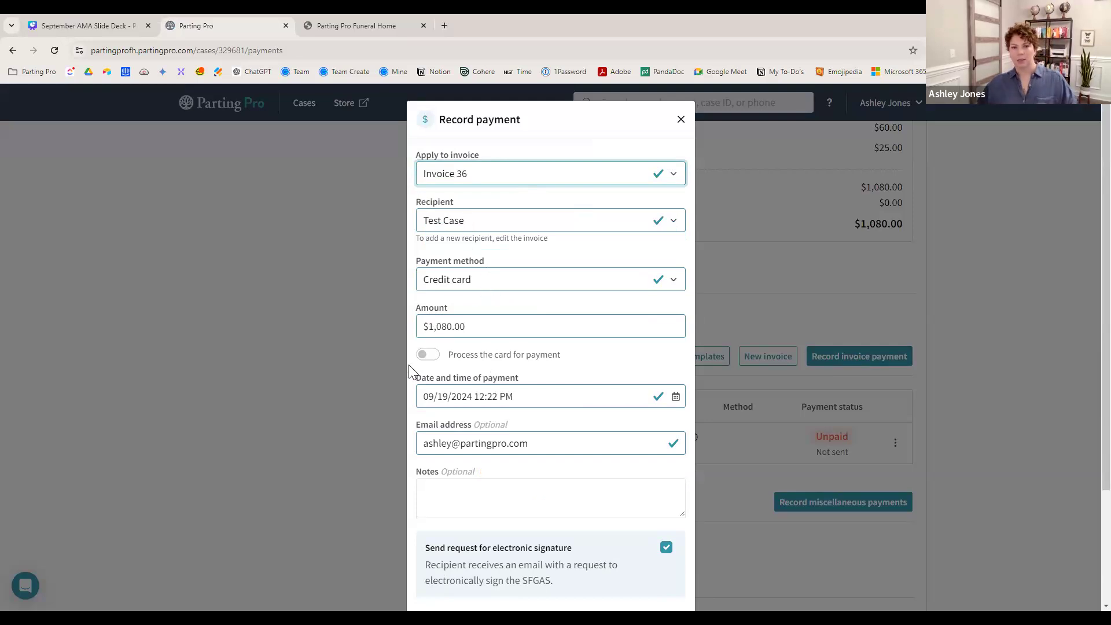
{"action": "scroll", "coordinate": [478, 376], "scroll_direction": "down", "scroll_amount": 1}
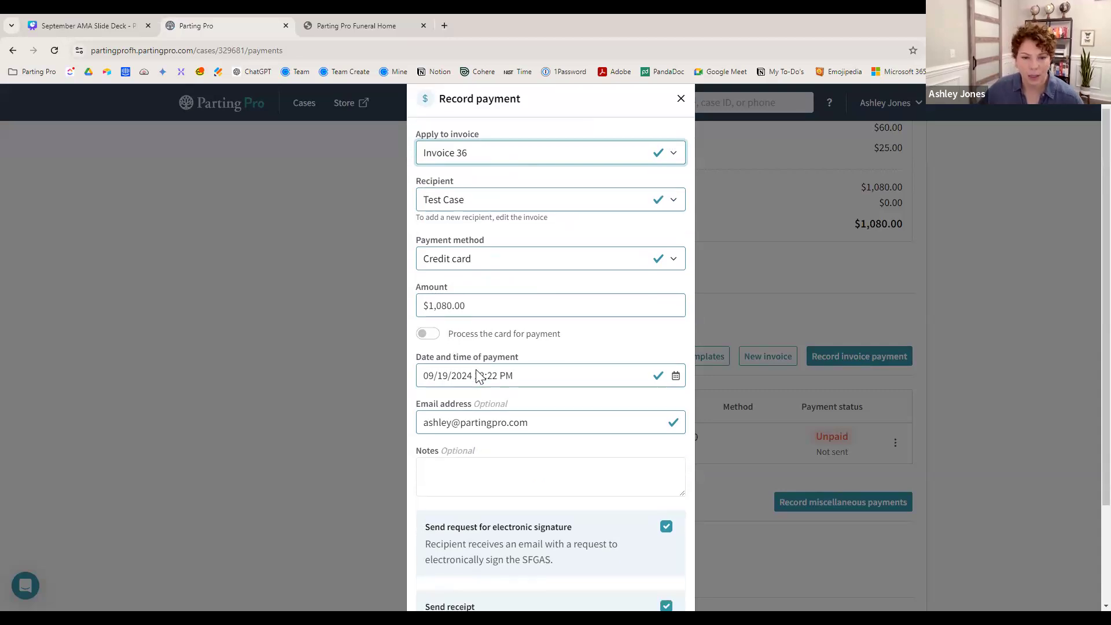
{"action": "scroll", "coordinate": [578, 367], "scroll_direction": "down", "scroll_amount": 3}
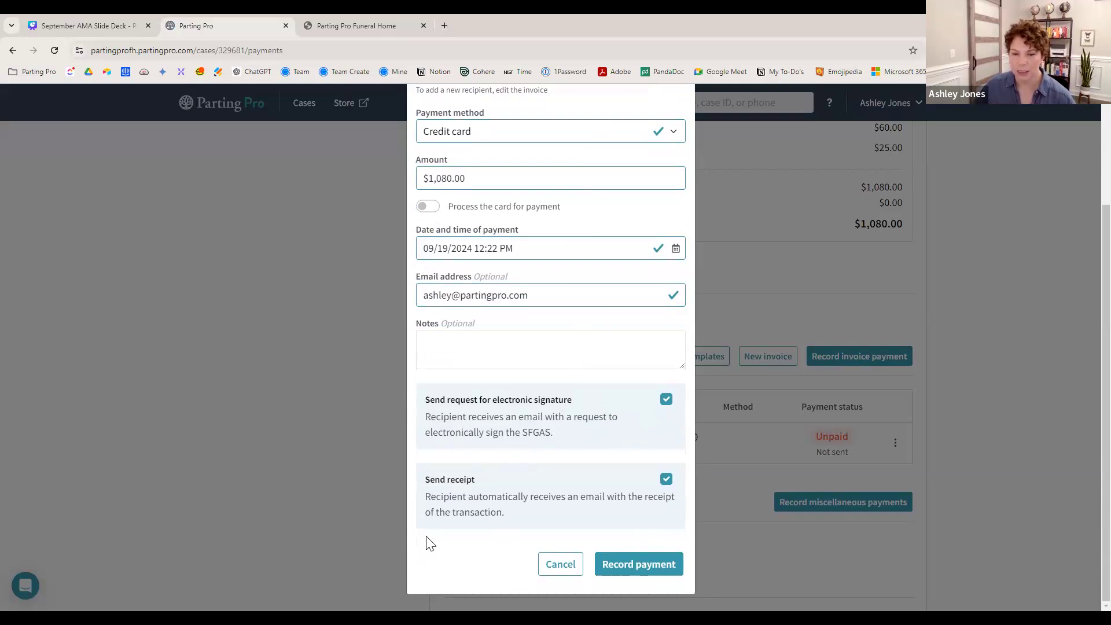
{"action": "left_click", "coordinate": [633, 568]}
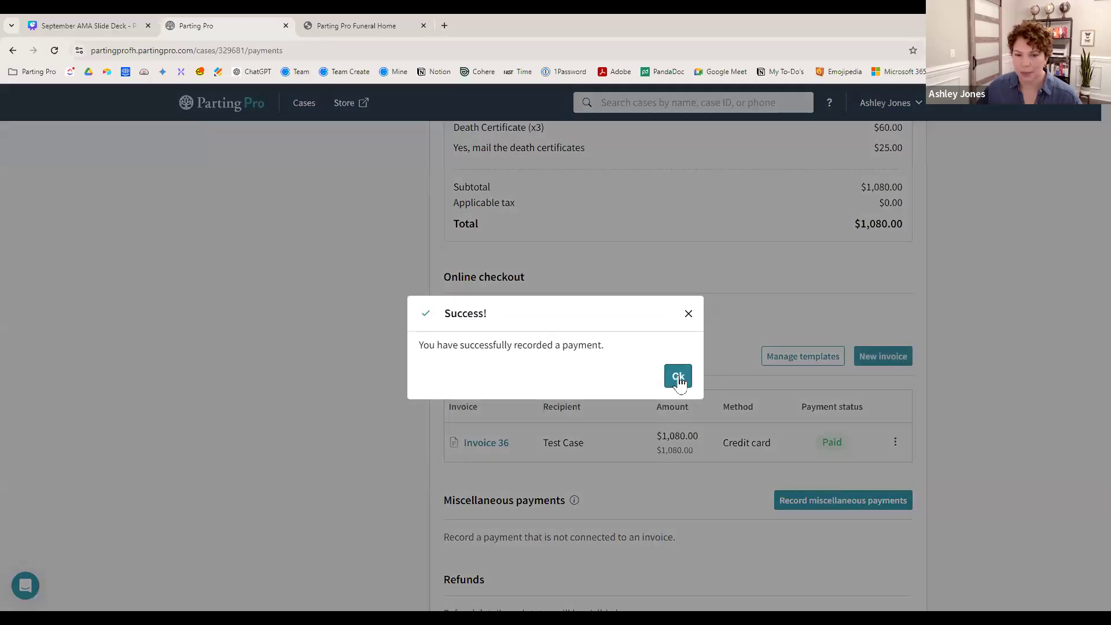
{"action": "left_click", "coordinate": [678, 376]}
{"action": "left_click", "coordinate": [489, 442]}
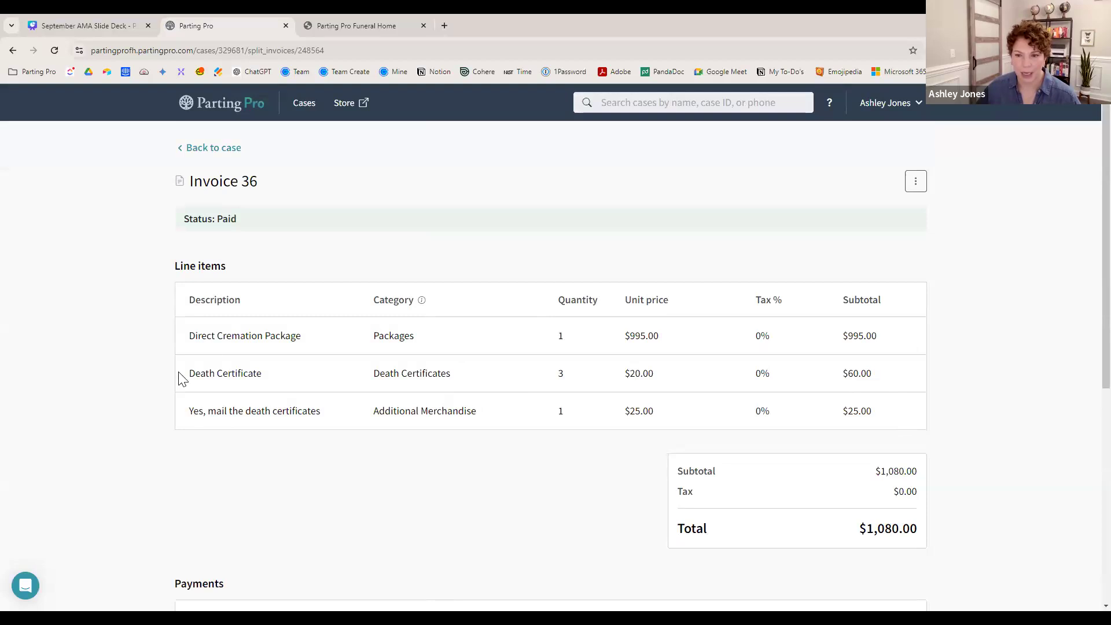
- Print the receipt for the $1,080.00 credit card payment and go back to the case
{"action": "scroll", "coordinate": [169, 375], "scroll_direction": "down", "scroll_amount": 4}
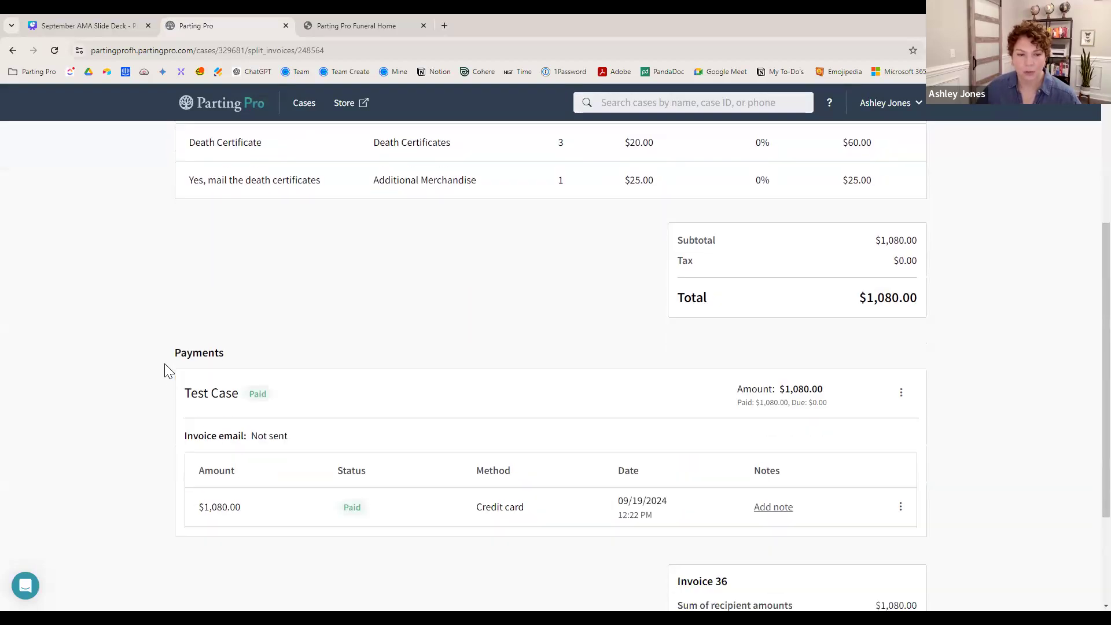
{"action": "scroll", "coordinate": [141, 347], "scroll_direction": "down", "scroll_amount": 3}
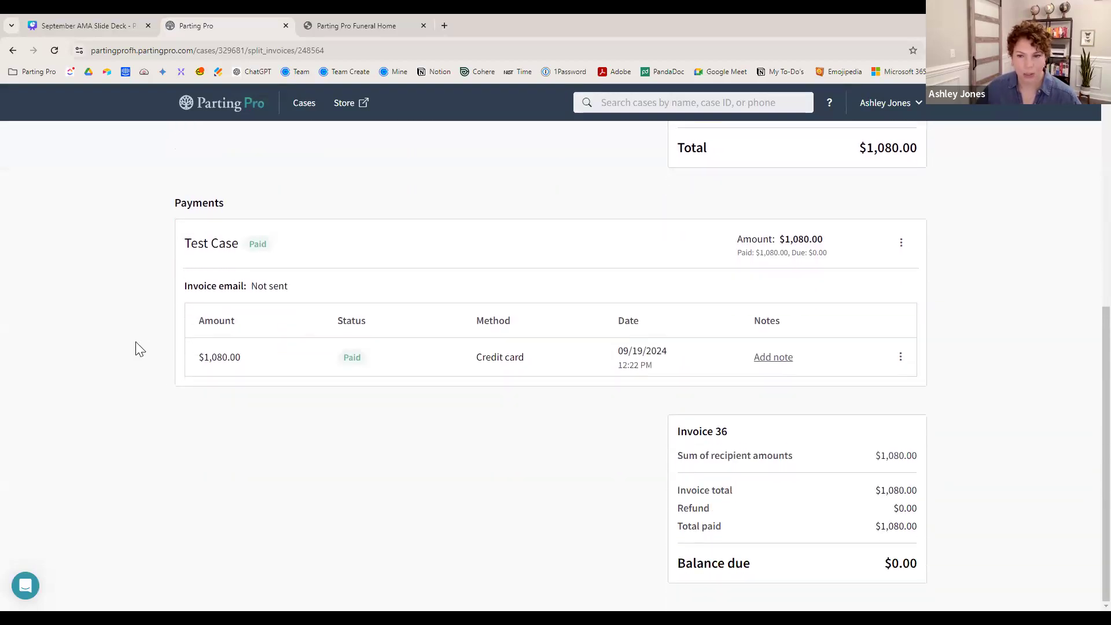
{"action": "left_click", "coordinate": [902, 358]}
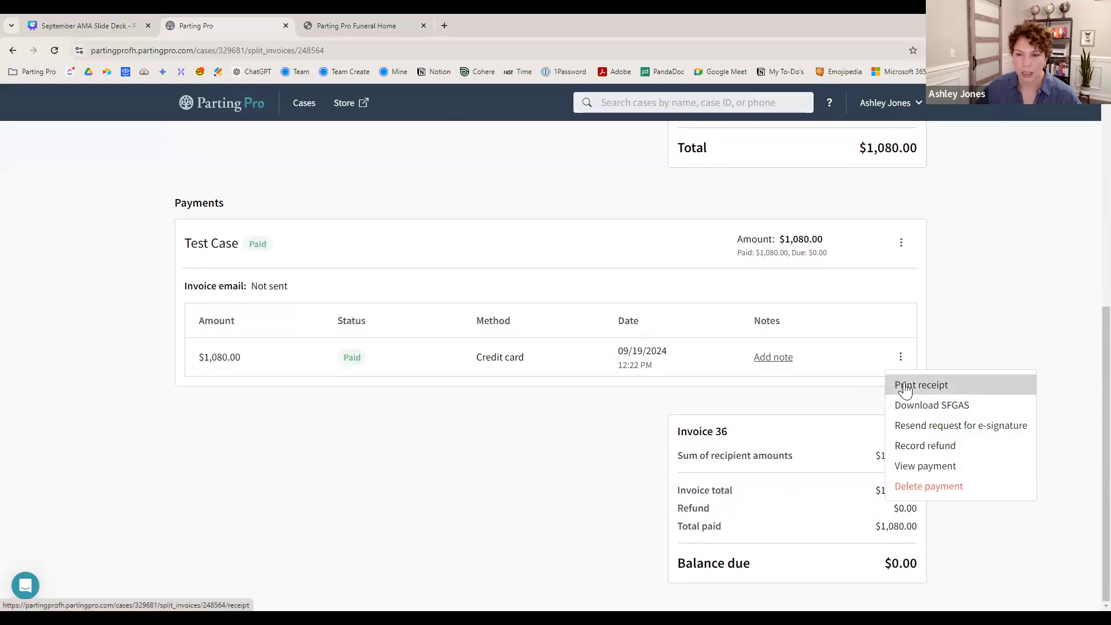
{"action": "left_click", "coordinate": [906, 386]}
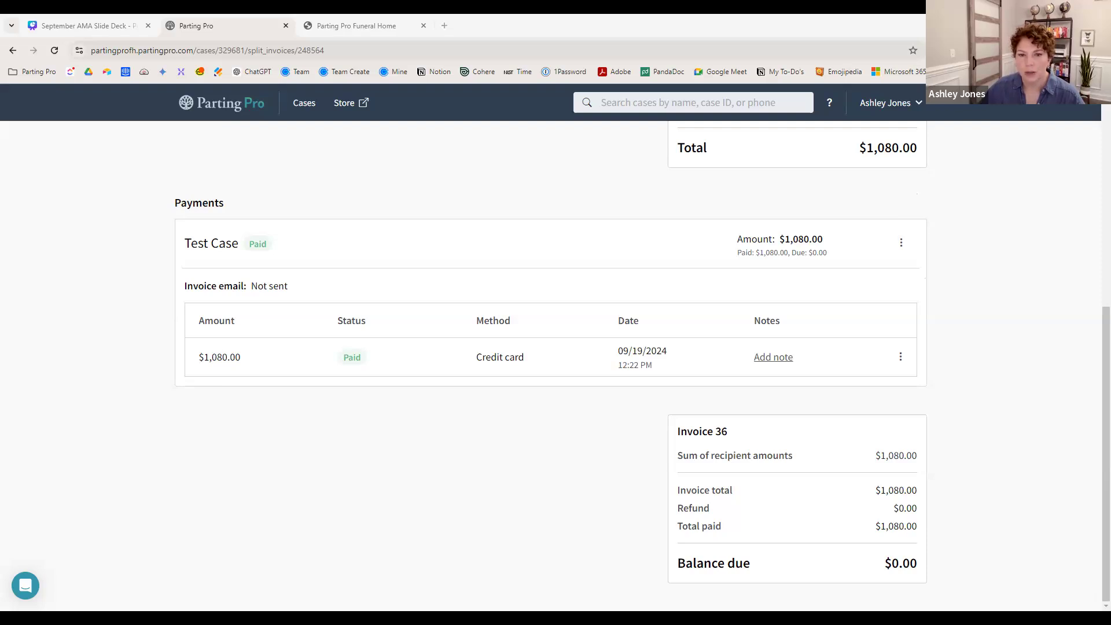
{"action": "left_click", "coordinate": [901, 359]}
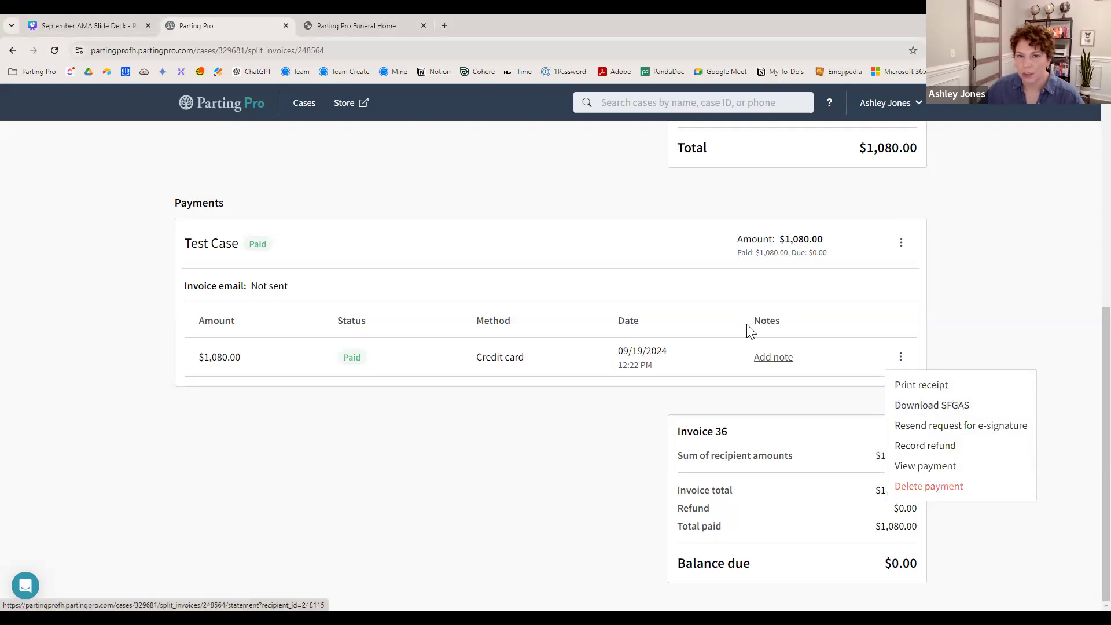
{"action": "left_click", "coordinate": [561, 197]}
{"action": "scroll", "coordinate": [561, 203], "scroll_direction": "up", "scroll_amount": 7}
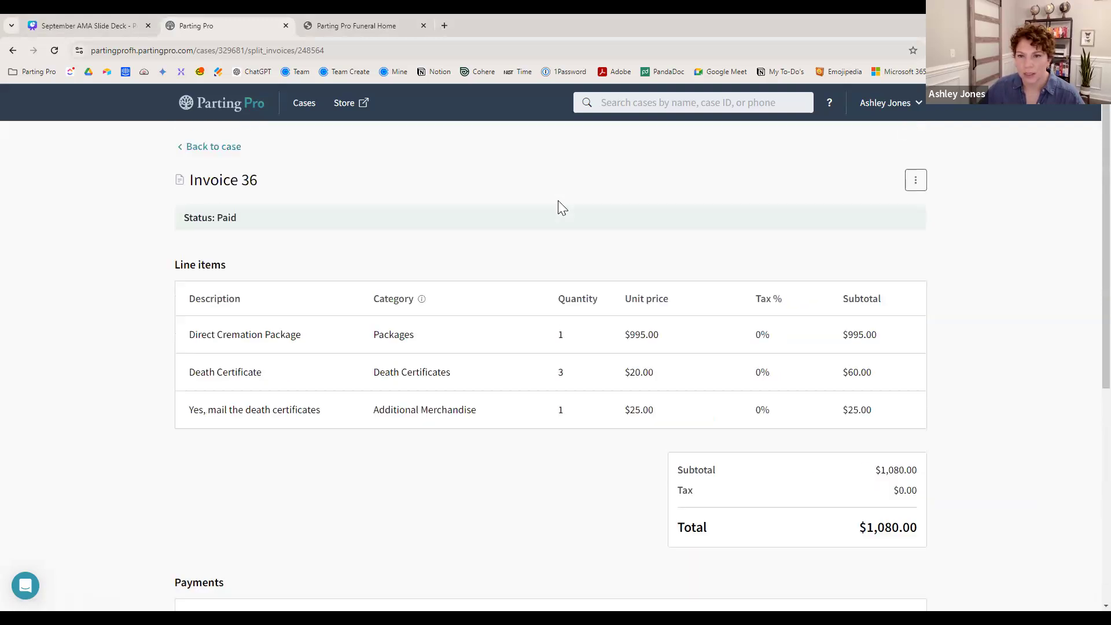
{"action": "left_click", "coordinate": [232, 154]}
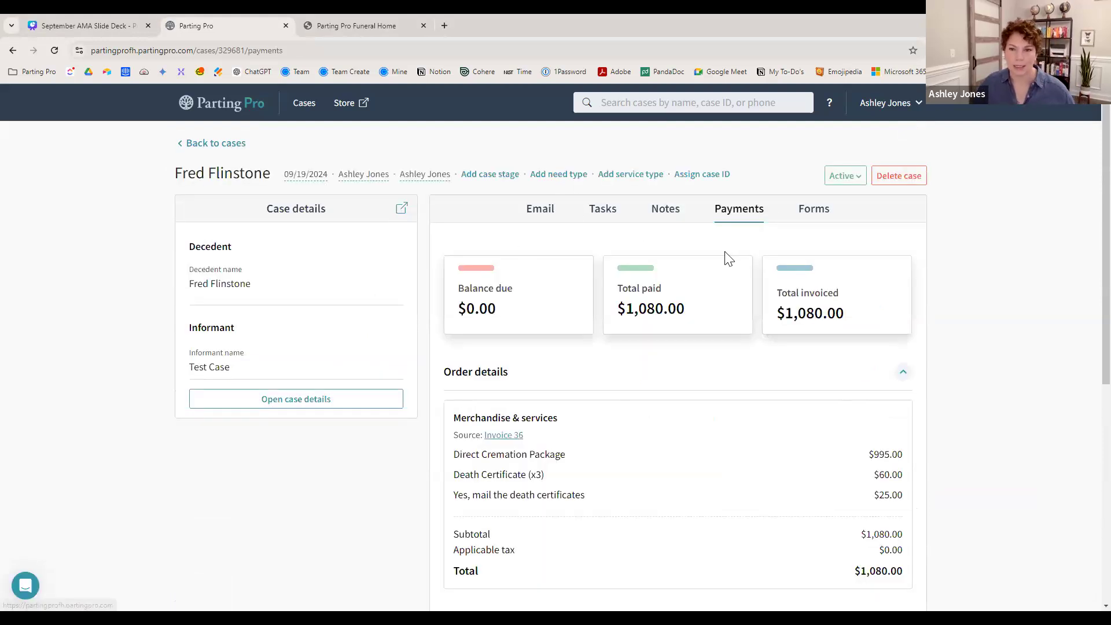
- Check Invoice 36's actions on the Payments tab, then return to the cases list
{"action": "scroll", "coordinate": [810, 336], "scroll_direction": "down", "scroll_amount": 7}
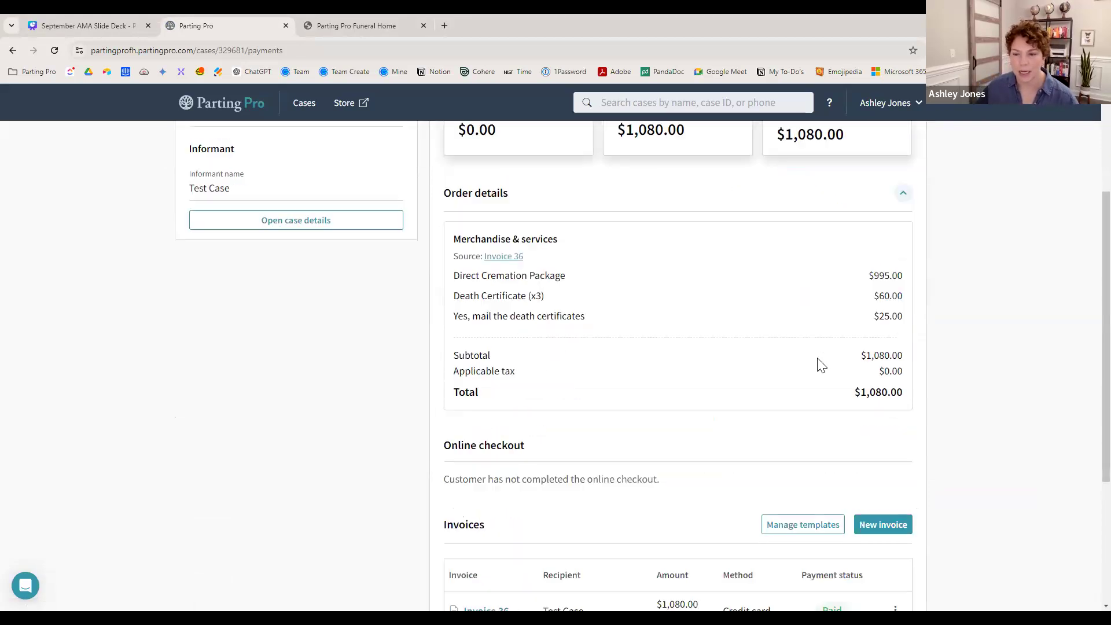
{"action": "left_click", "coordinate": [899, 396]}
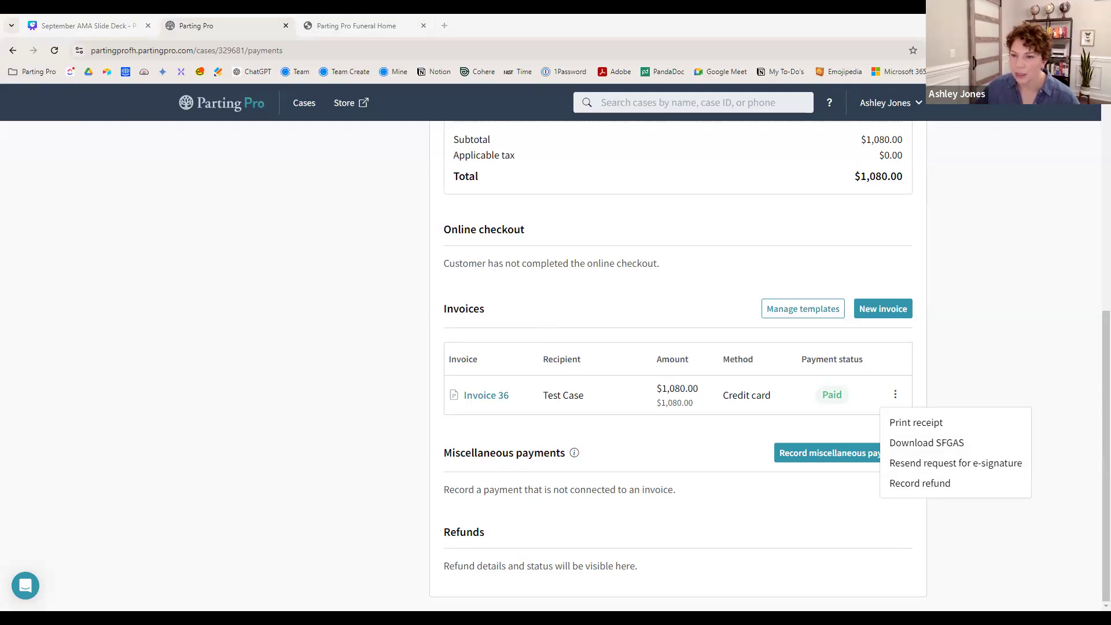
{"action": "scroll", "coordinate": [209, 287], "scroll_direction": "up", "scroll_amount": 5}
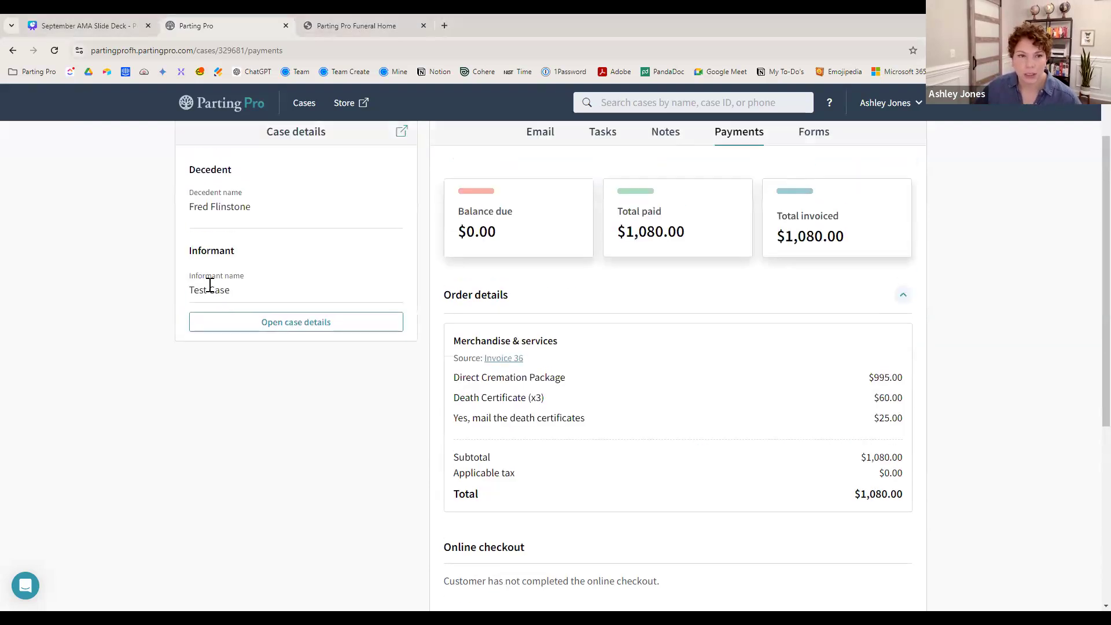
{"action": "scroll", "coordinate": [209, 286], "scroll_direction": "up", "scroll_amount": 2}
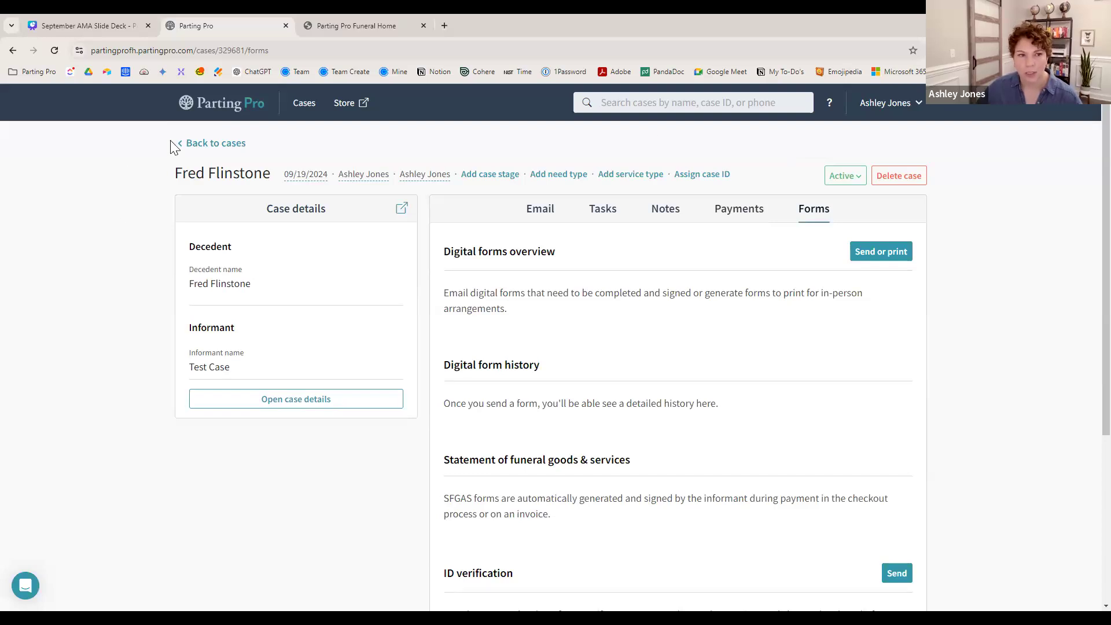
{"action": "left_click", "coordinate": [213, 144]}
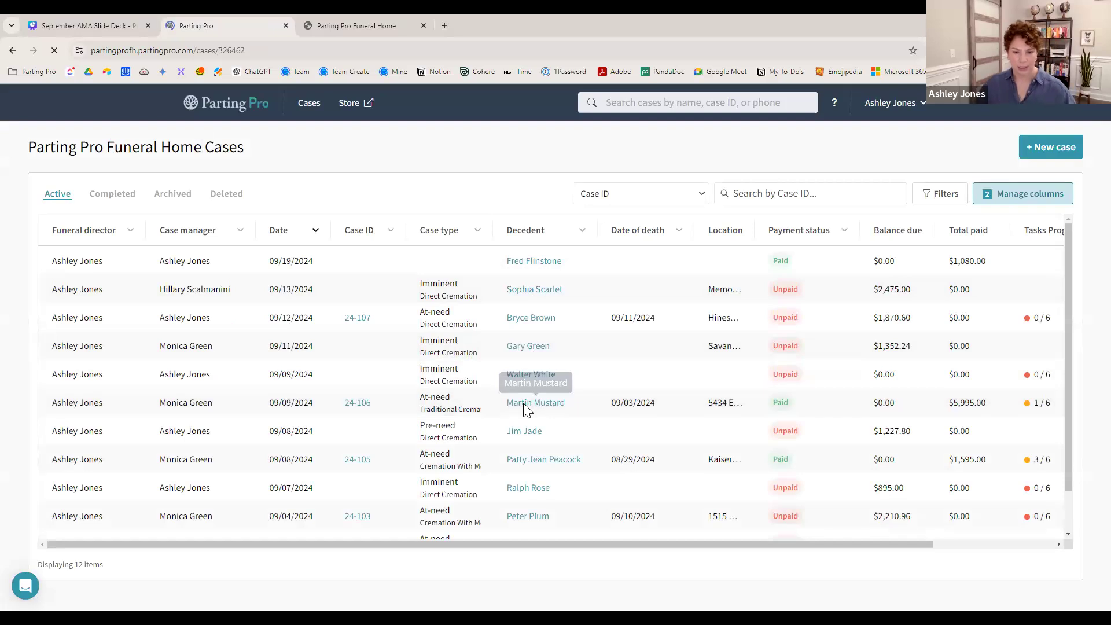
- Open the 09/08/2024 case with $1,595.00 paid and show its Forms tab
{"action": "left_click", "coordinate": [204, 148]}
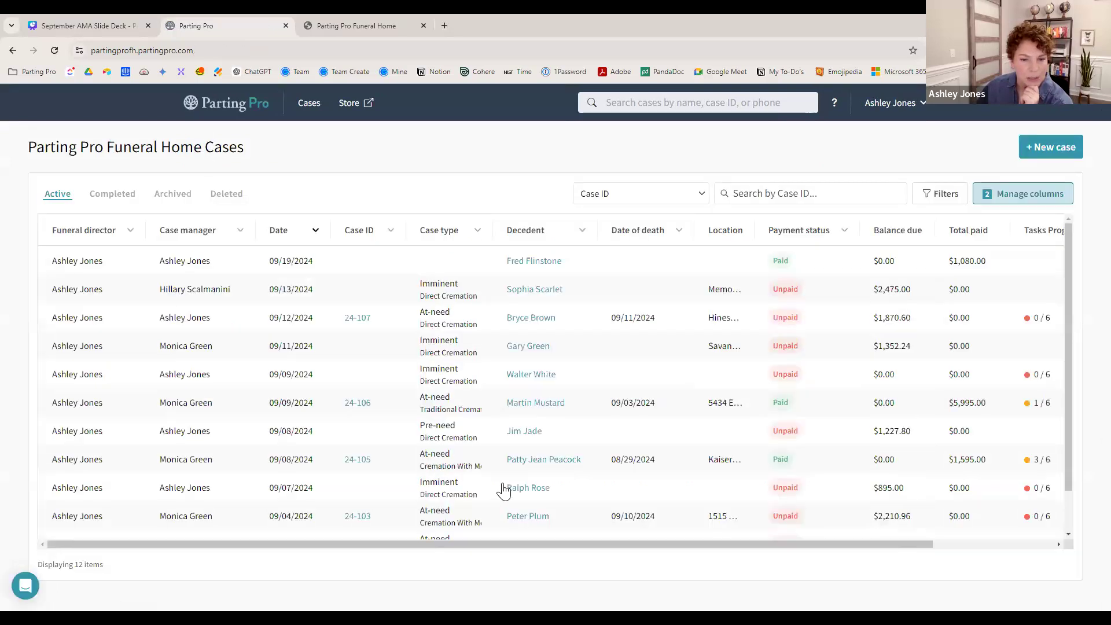
{"action": "left_click", "coordinate": [528, 518]}
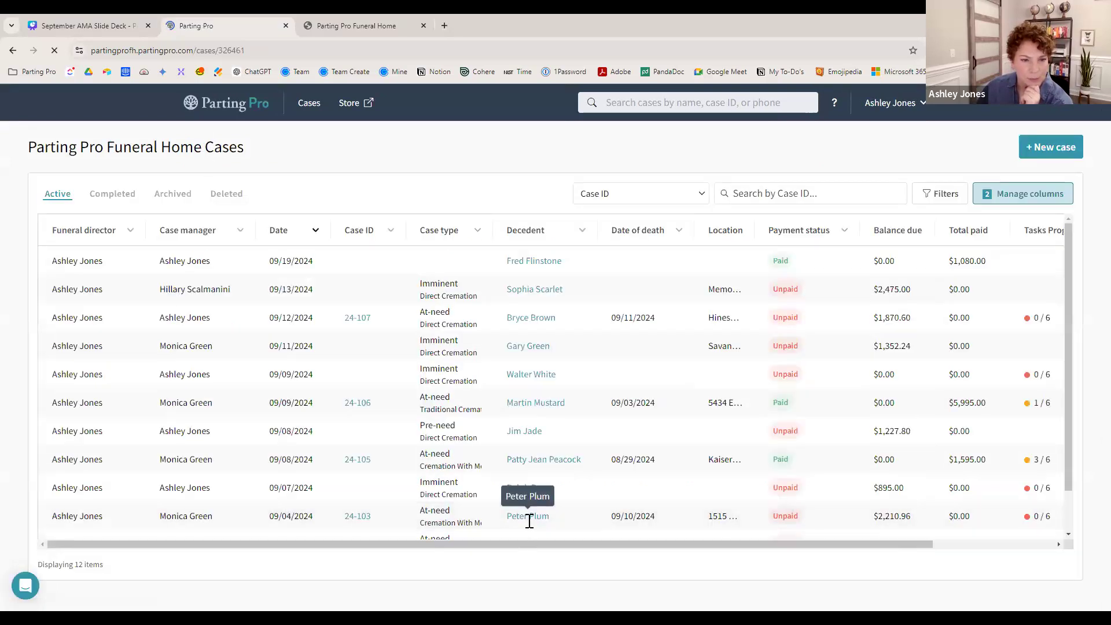
{"action": "left_click", "coordinate": [208, 145]}
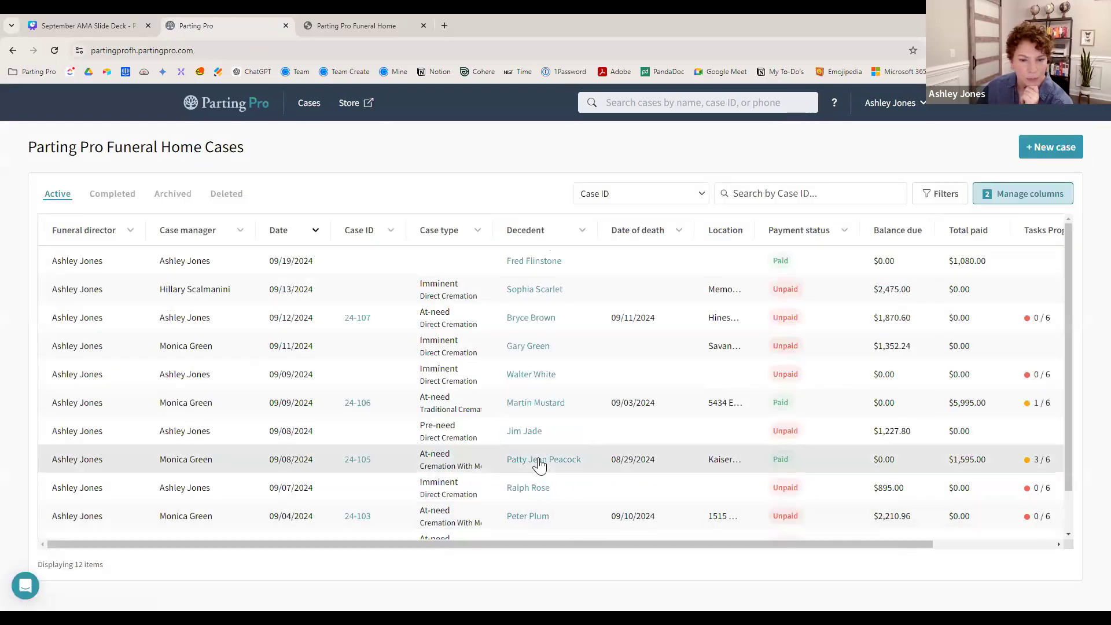
{"action": "left_click", "coordinate": [539, 458]}
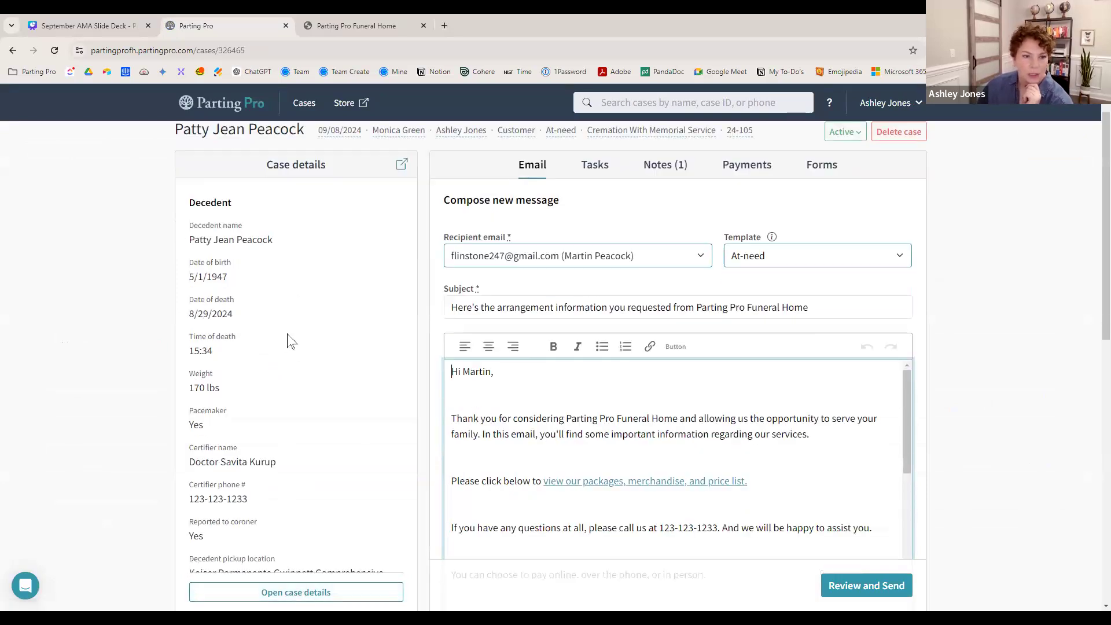
{"action": "scroll", "coordinate": [295, 340], "scroll_direction": "down", "scroll_amount": 6}
{"action": "scroll", "coordinate": [289, 457], "scroll_direction": "up", "scroll_amount": 6}
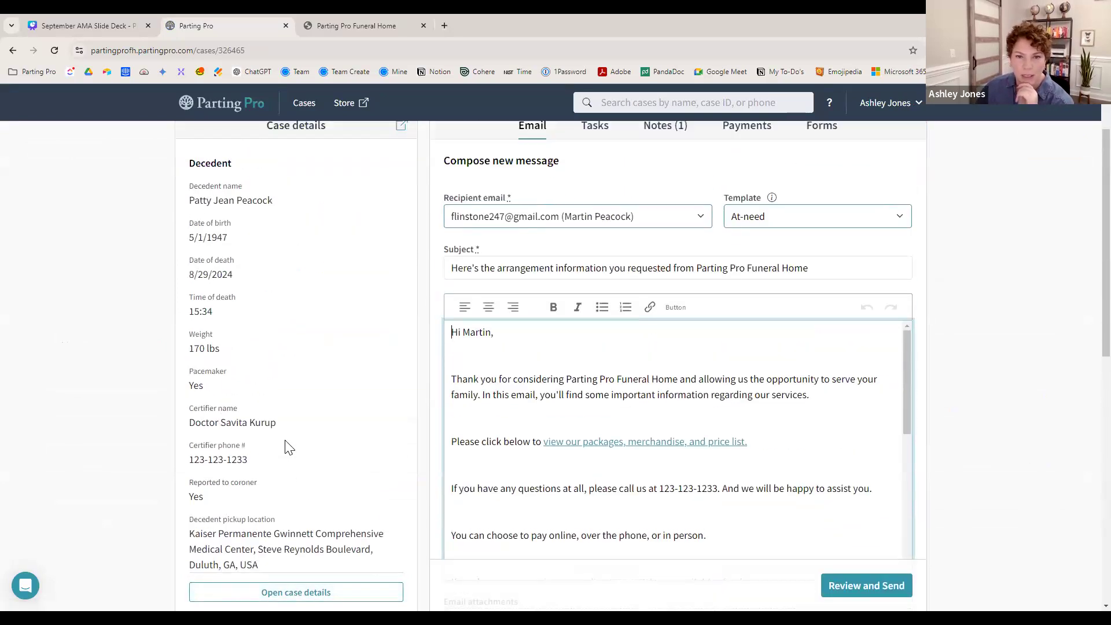
{"action": "left_click", "coordinate": [823, 209]}
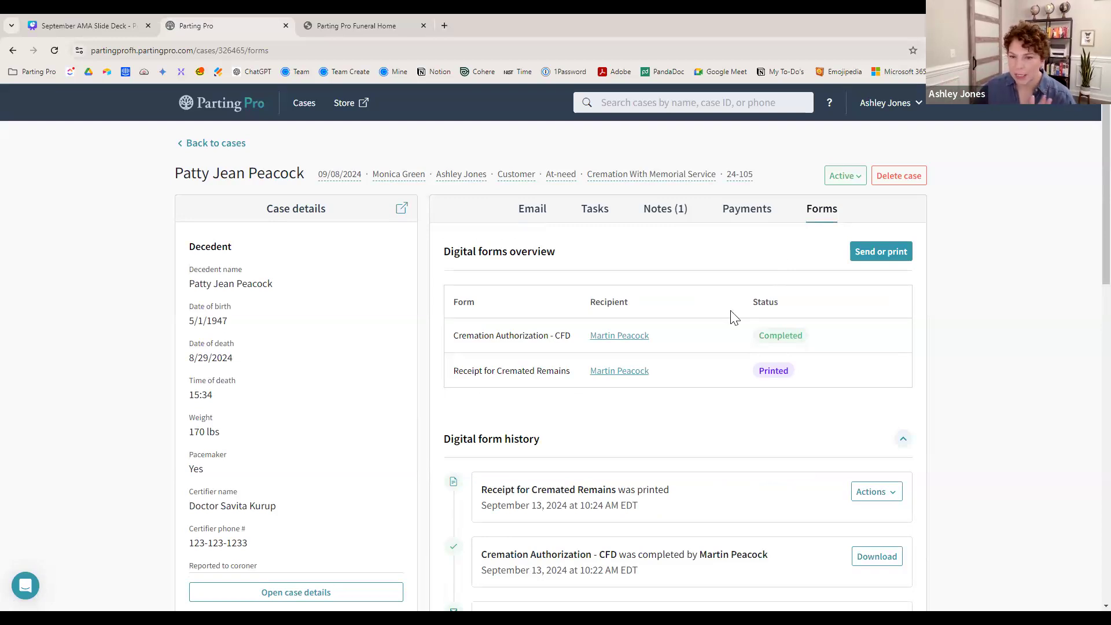
- Start the case's send-or-print forms flow from the Forms tab
{"action": "scroll", "coordinate": [733, 317], "scroll_direction": "down", "scroll_amount": 1}
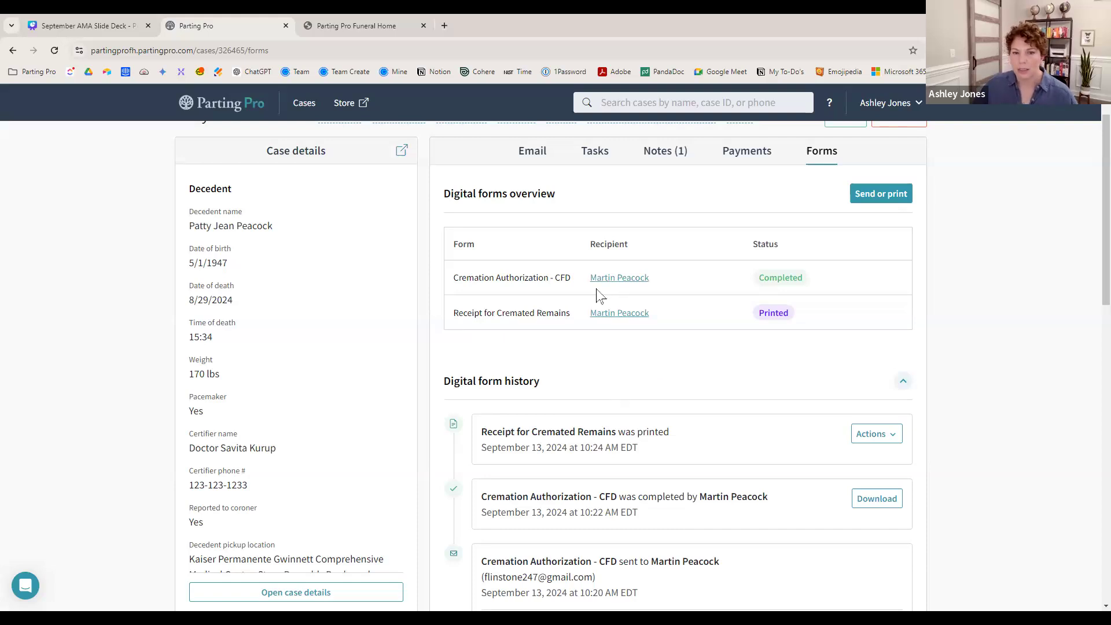
{"action": "left_click", "coordinate": [882, 196]}
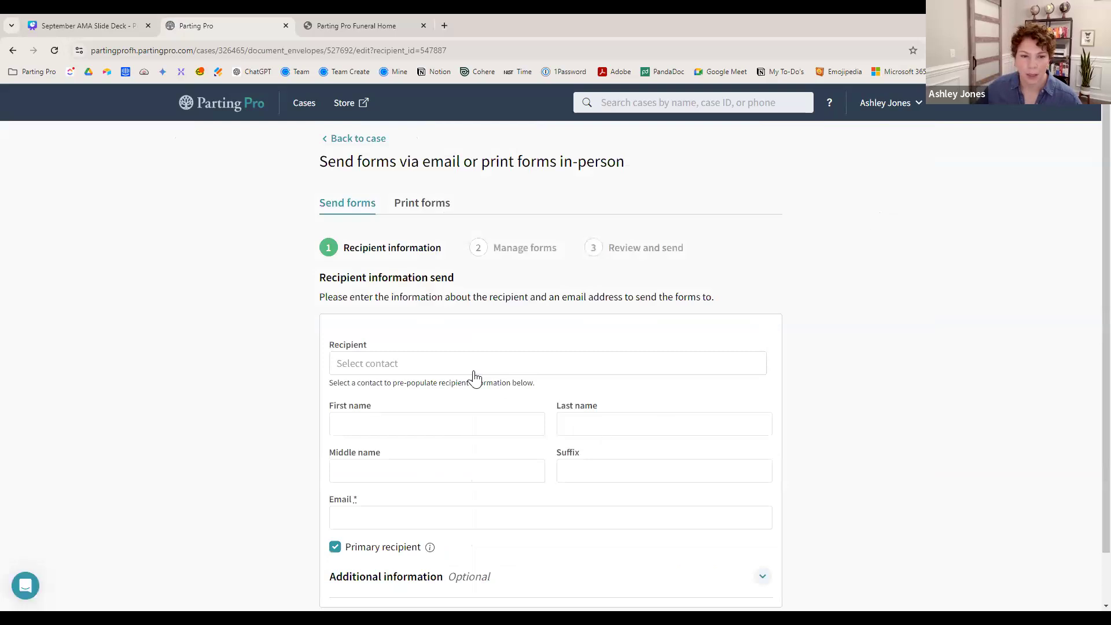
- Choose the case's listed contact as recipient and replace their first and last name
{"action": "left_click", "coordinate": [475, 365]}
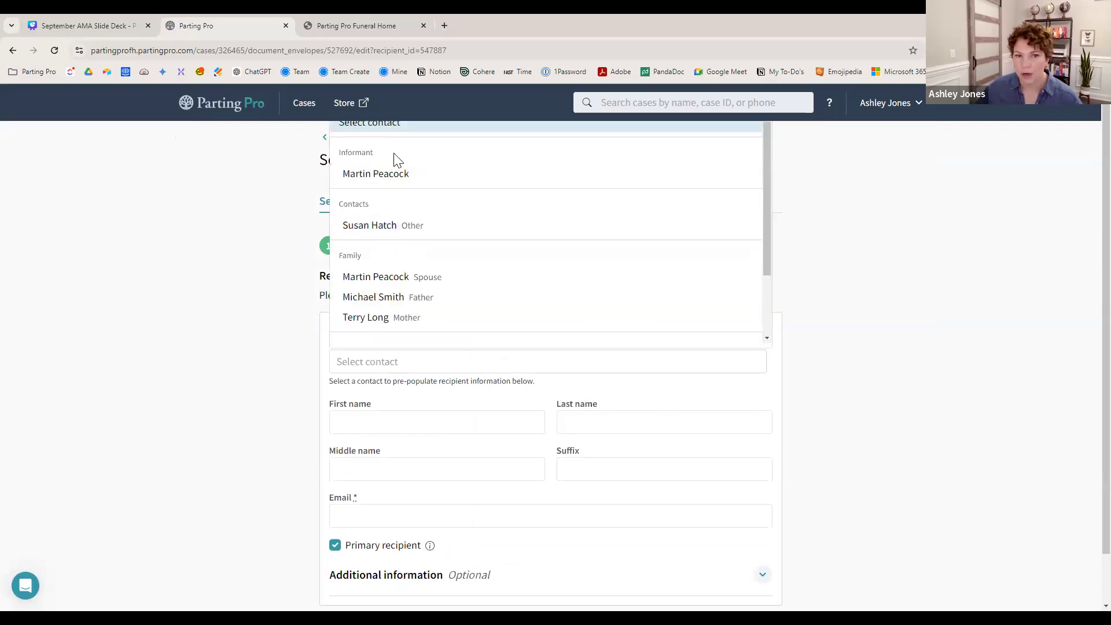
{"action": "left_click", "coordinate": [397, 227]}
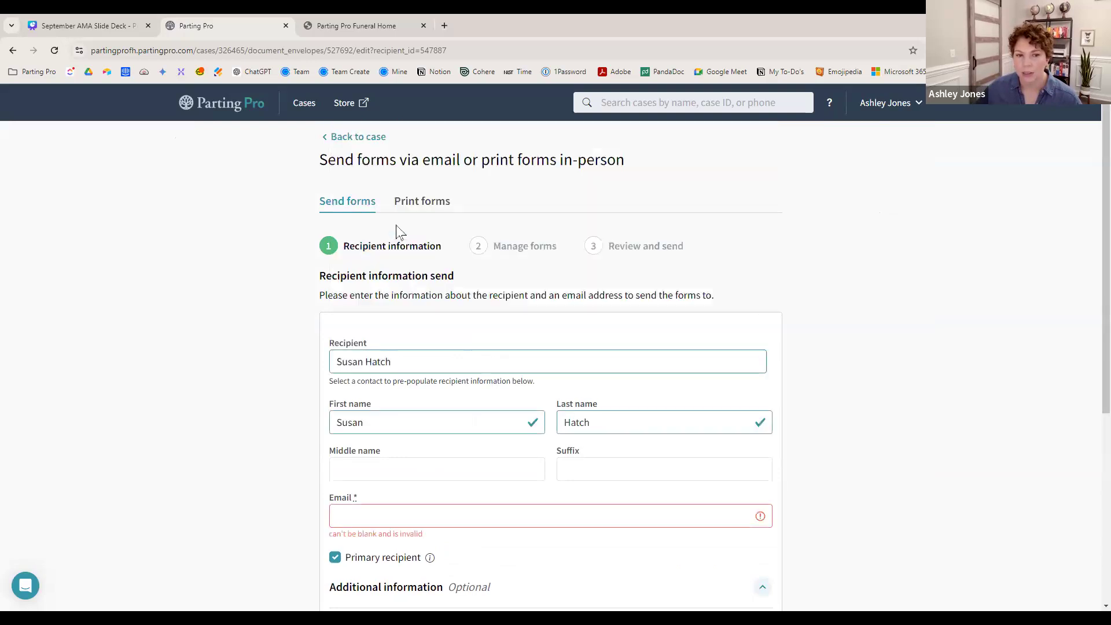
{"action": "left_click", "coordinate": [416, 367]}
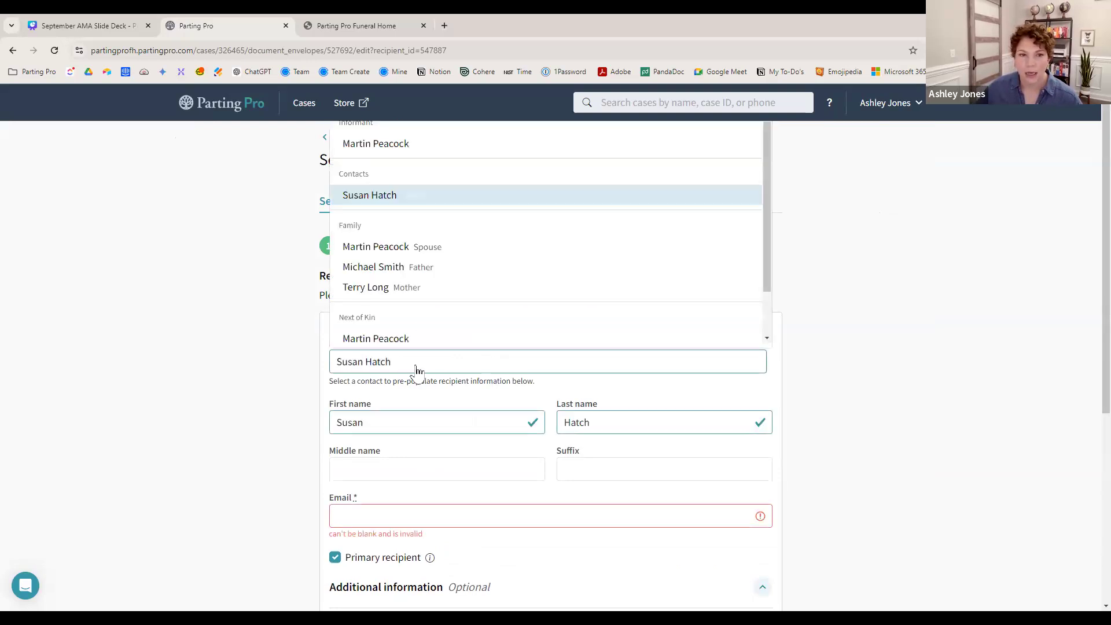
{"action": "double_click", "coordinate": [387, 421]}
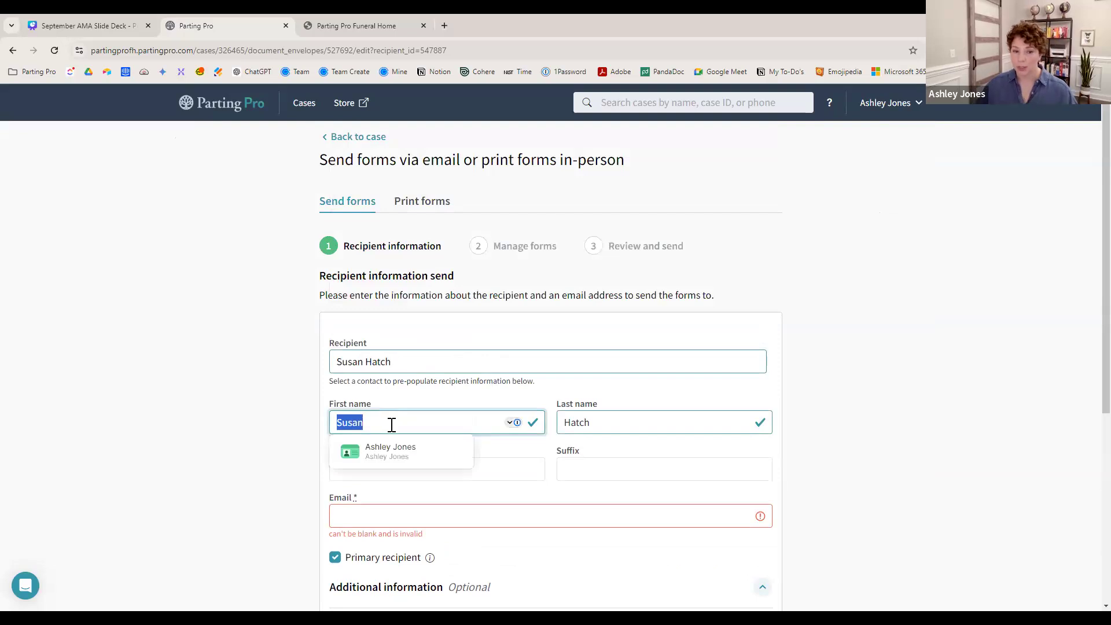
{"action": "key", "text": "Tab"}
- Enter the recipient's e-mail address and continue to Manage forms
{"action": "left_click", "coordinate": [407, 514]}
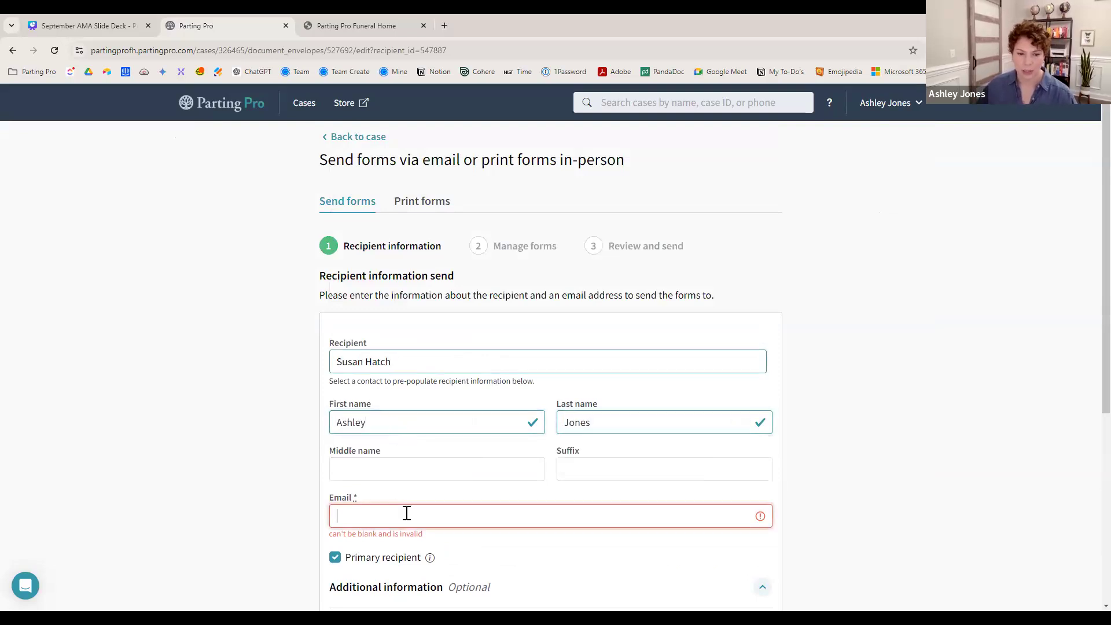
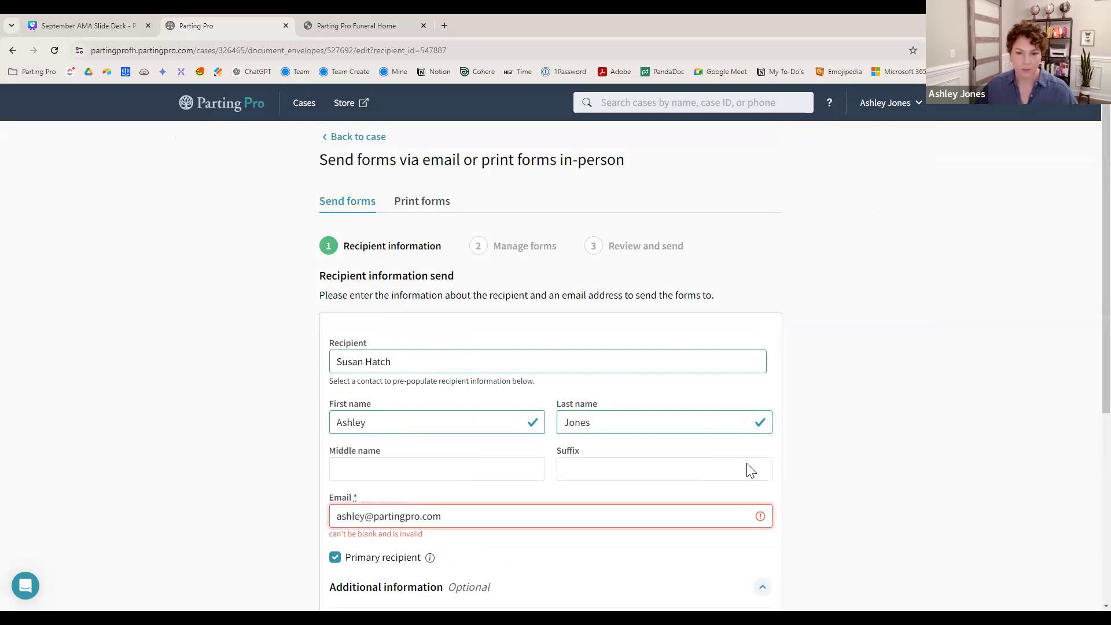
{"action": "scroll", "coordinate": [839, 505], "scroll_direction": "down", "scroll_amount": 5}
{"action": "left_click", "coordinate": [767, 577]}
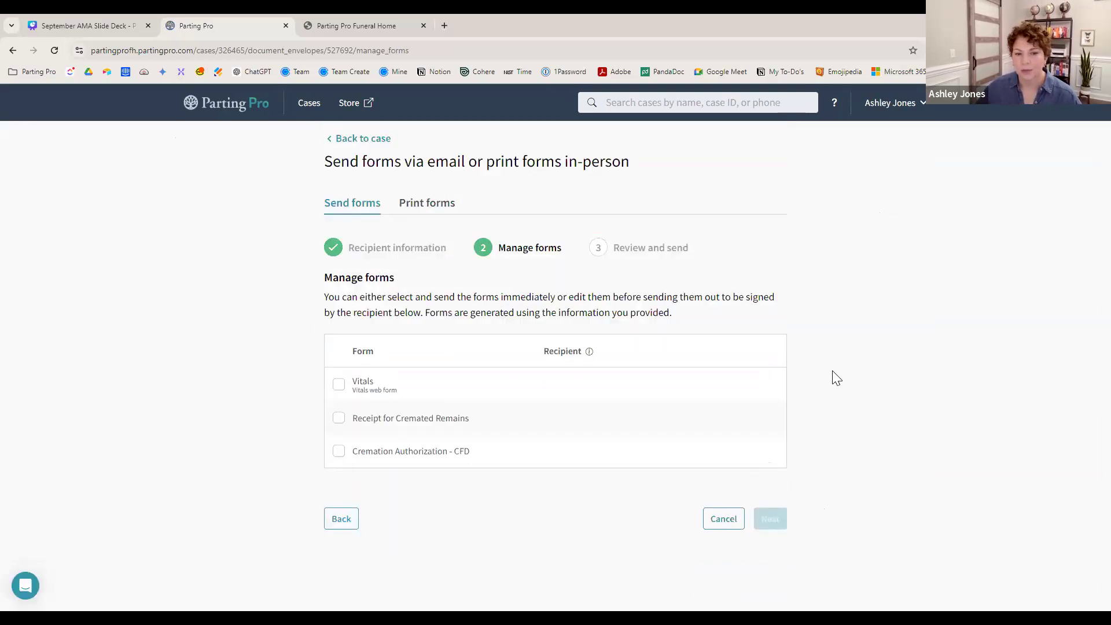
- Include the Cremation Authorization - CFD form in the send and open it in the editor
{"action": "left_click", "coordinate": [338, 452]}
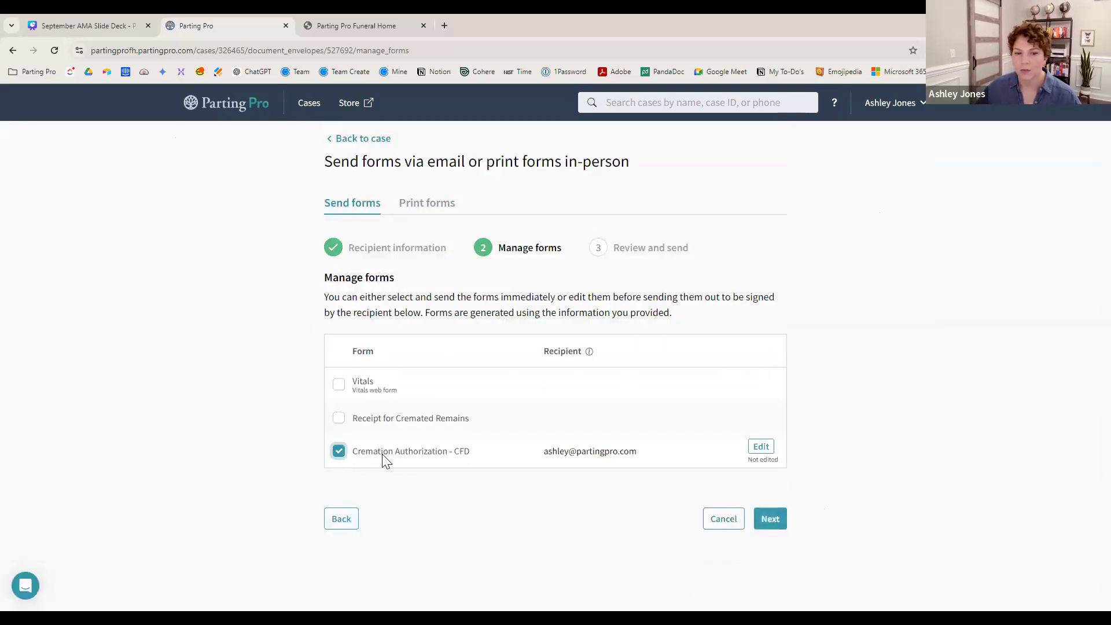
{"action": "left_click", "coordinate": [761, 448]}
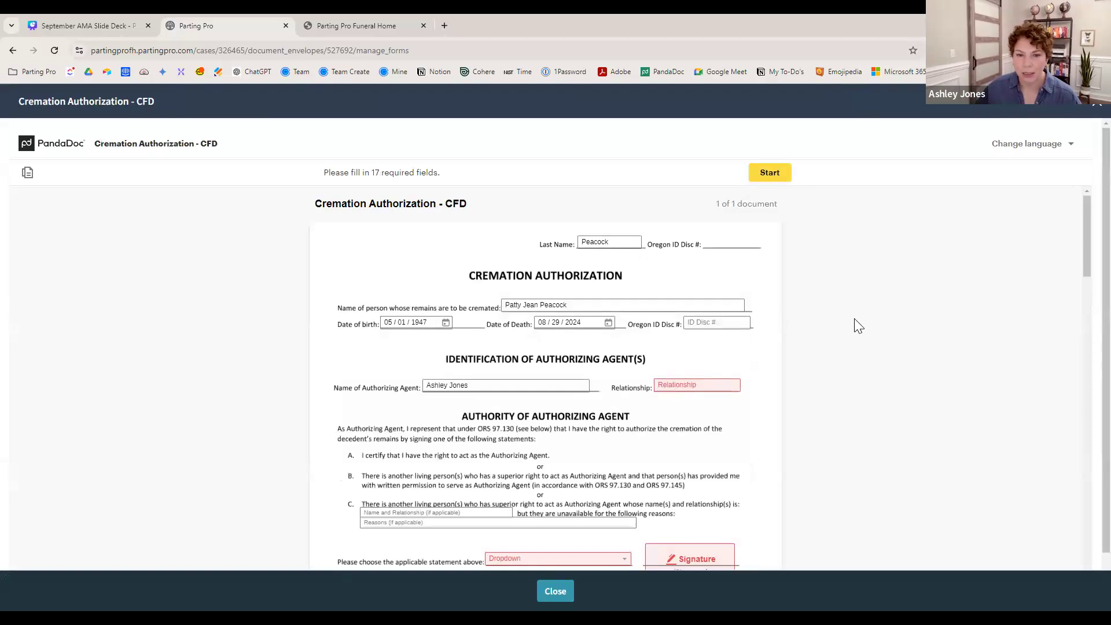
- Fill the form's Relationship field with Sister, typed as 'Sstter'
{"action": "scroll", "coordinate": [857, 325], "scroll_direction": "down", "scroll_amount": 1}
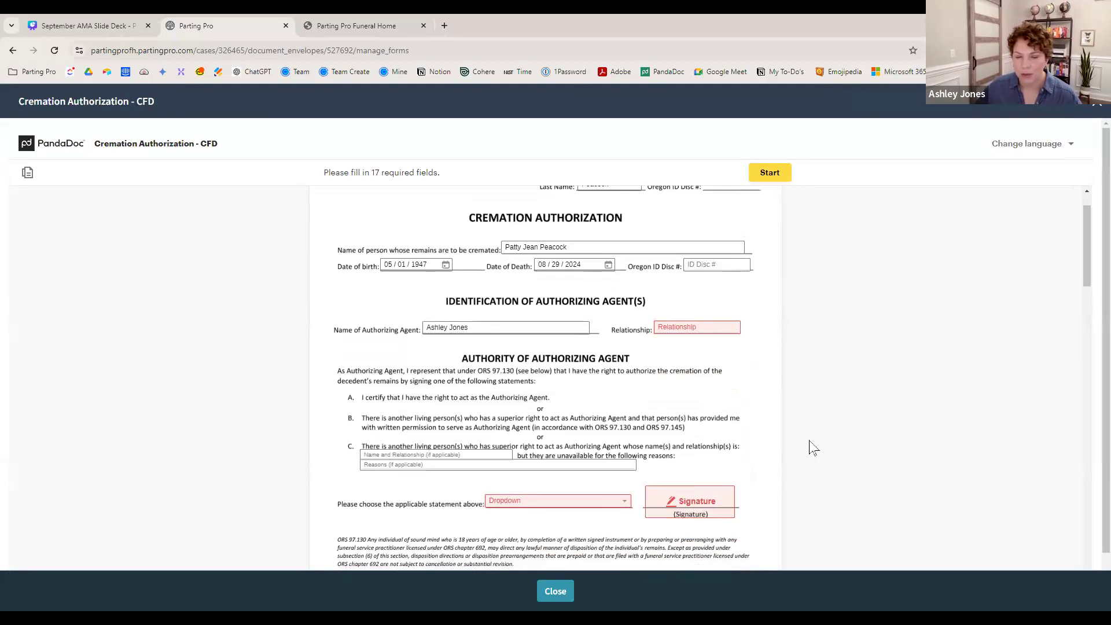
{"action": "scroll", "coordinate": [817, 425], "scroll_direction": "down", "scroll_amount": 4}
{"action": "scroll", "coordinate": [816, 417], "scroll_direction": "up", "scroll_amount": 2}
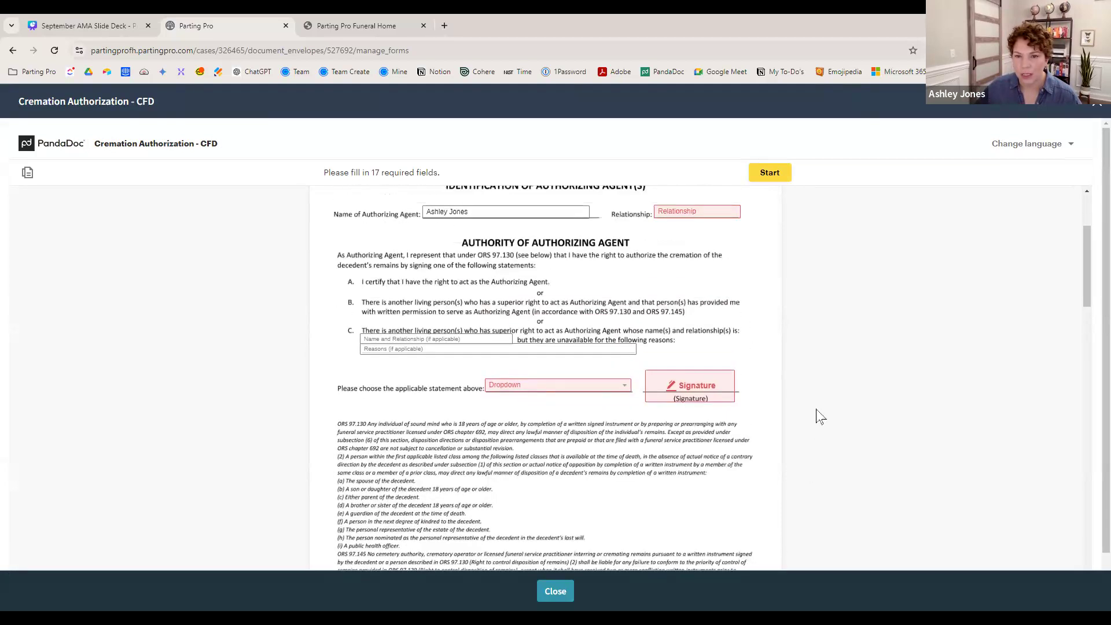
{"action": "left_click", "coordinate": [716, 211]}
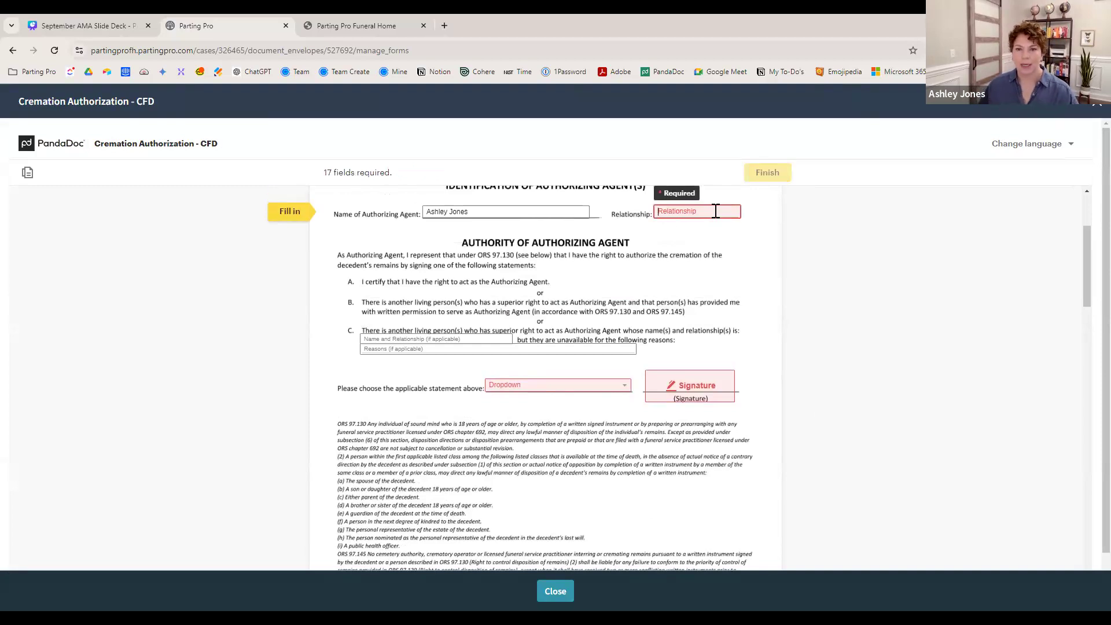
{"action": "type", "text": "Ss"}
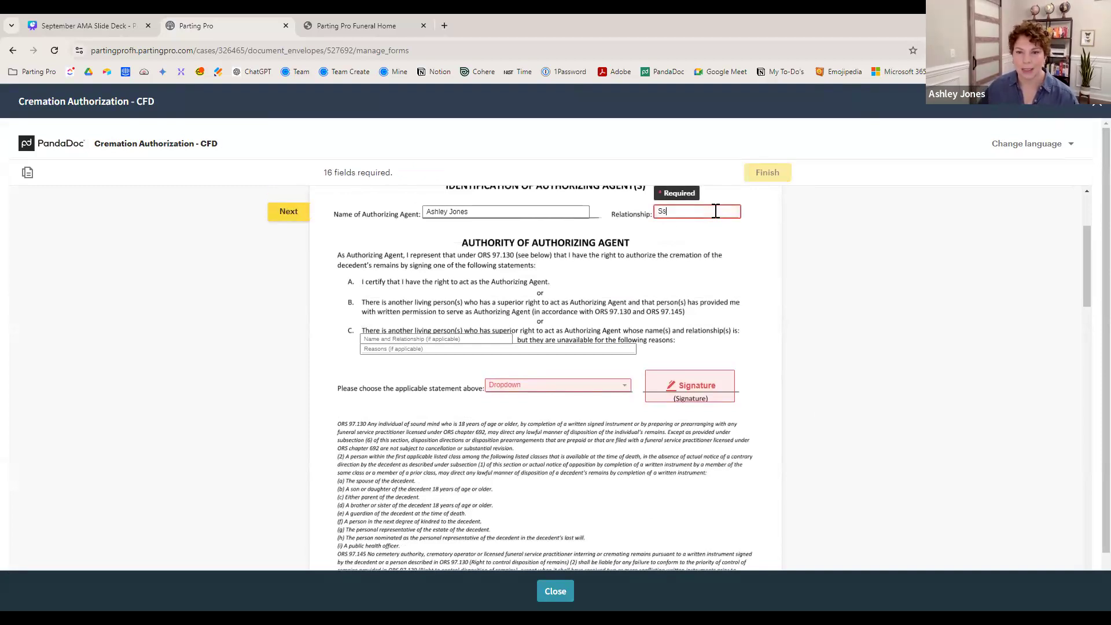
{"action": "type", "text": "tter"}
- Scroll through the rest of the form, close it, and proceed to Review and send
{"action": "scroll", "coordinate": [766, 305], "scroll_direction": "down", "scroll_amount": 3}
{"action": "scroll", "coordinate": [765, 307], "scroll_direction": "down", "scroll_amount": 10}
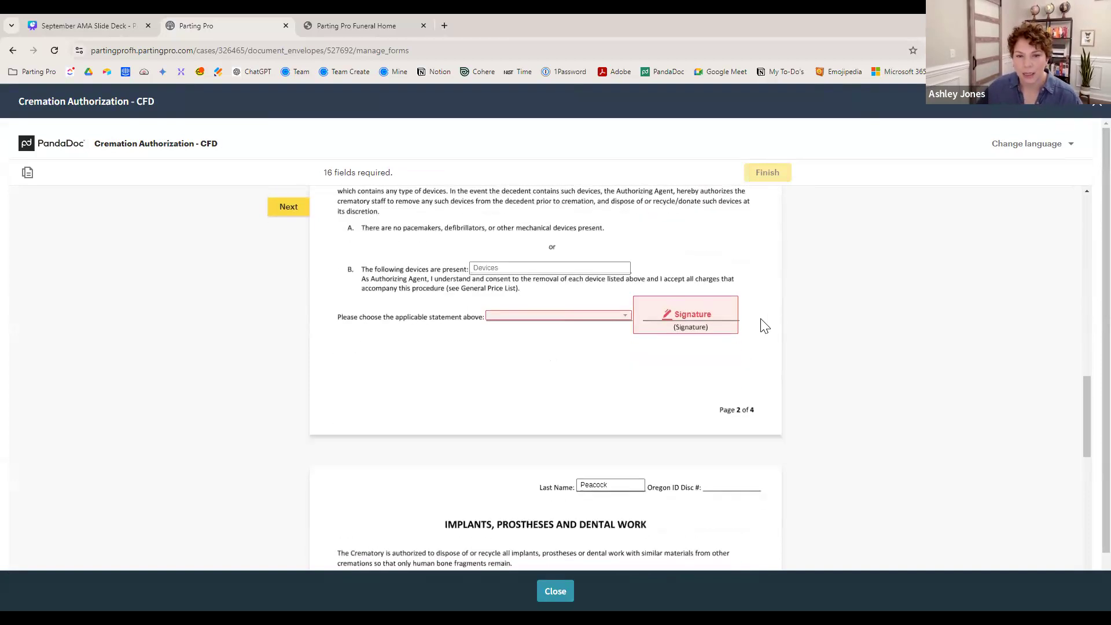
{"action": "scroll", "coordinate": [766, 326], "scroll_direction": "down", "scroll_amount": 8}
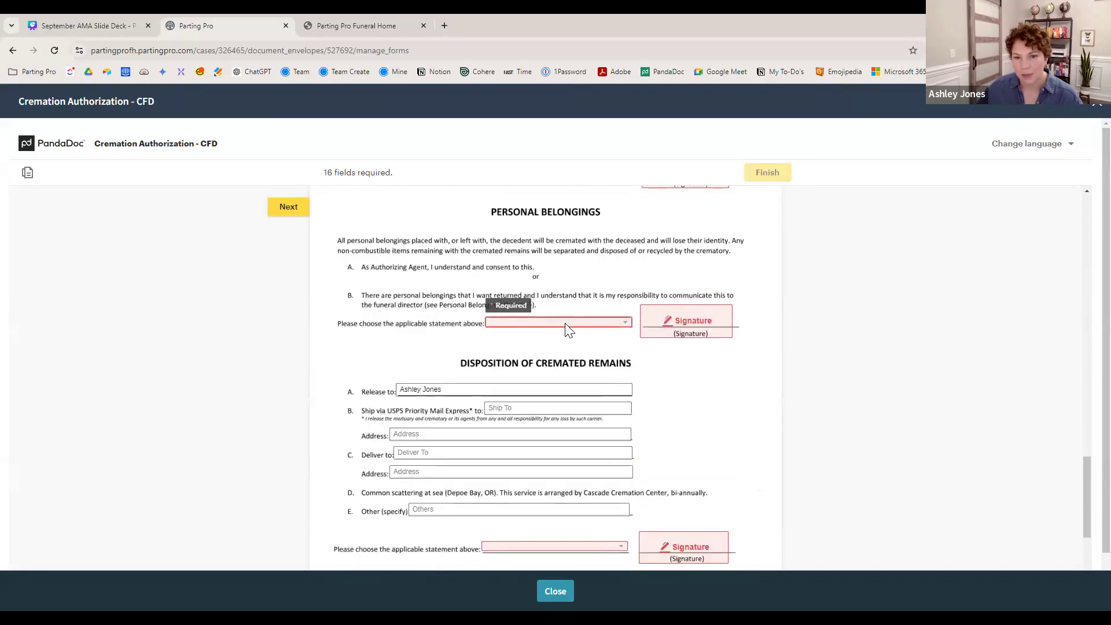
{"action": "scroll", "coordinate": [708, 339], "scroll_direction": "down", "scroll_amount": 9}
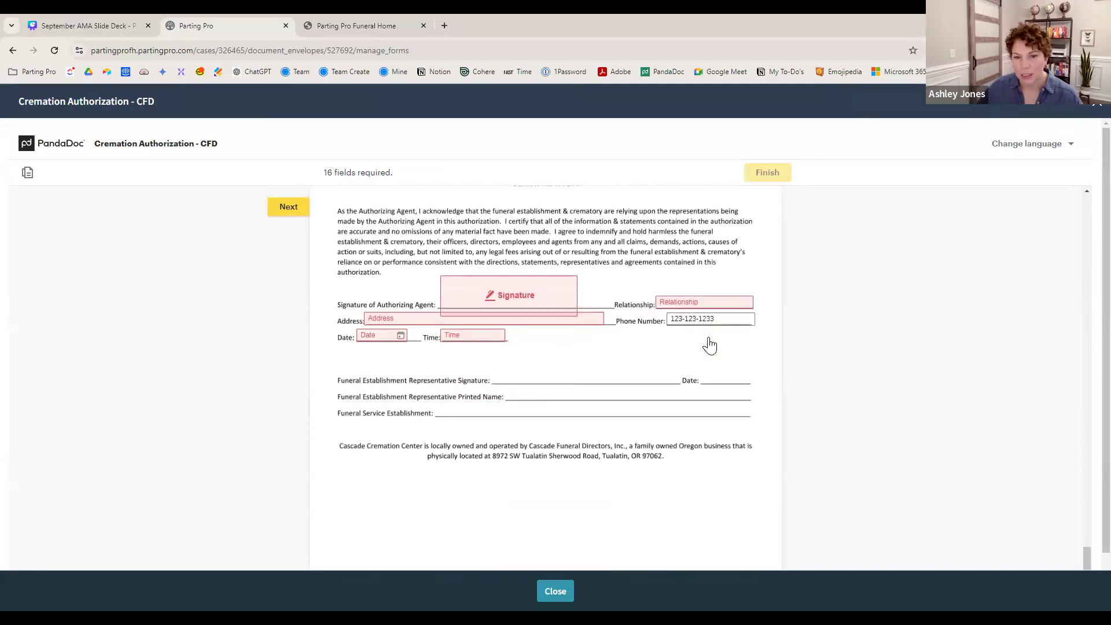
{"action": "scroll", "coordinate": [533, 324], "scroll_direction": "down", "scroll_amount": 1}
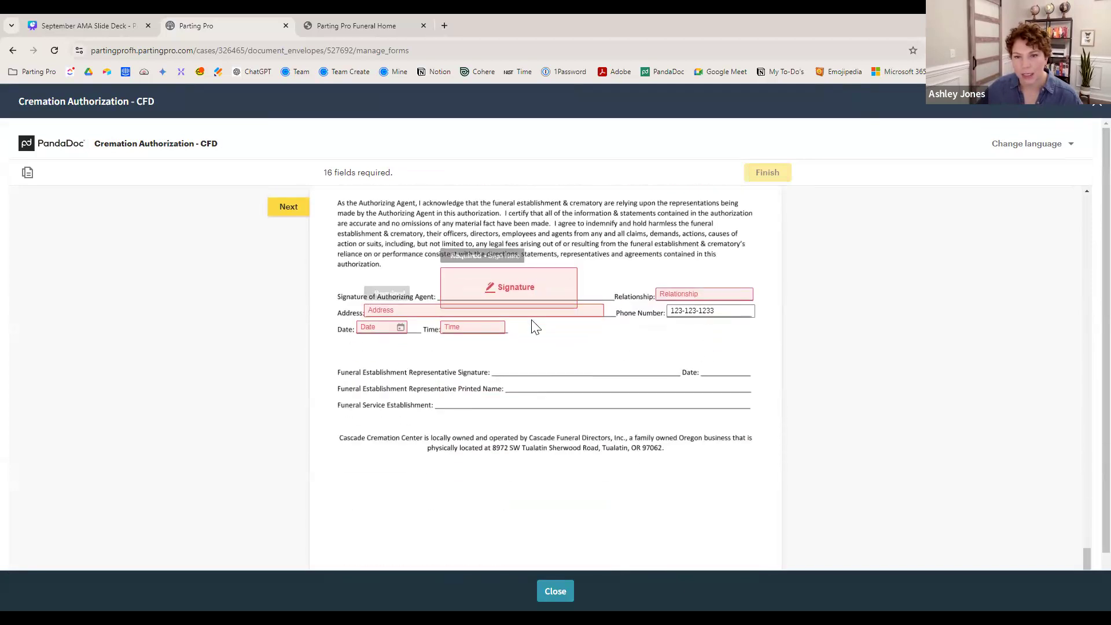
{"action": "scroll", "coordinate": [534, 327], "scroll_direction": "down", "scroll_amount": 2}
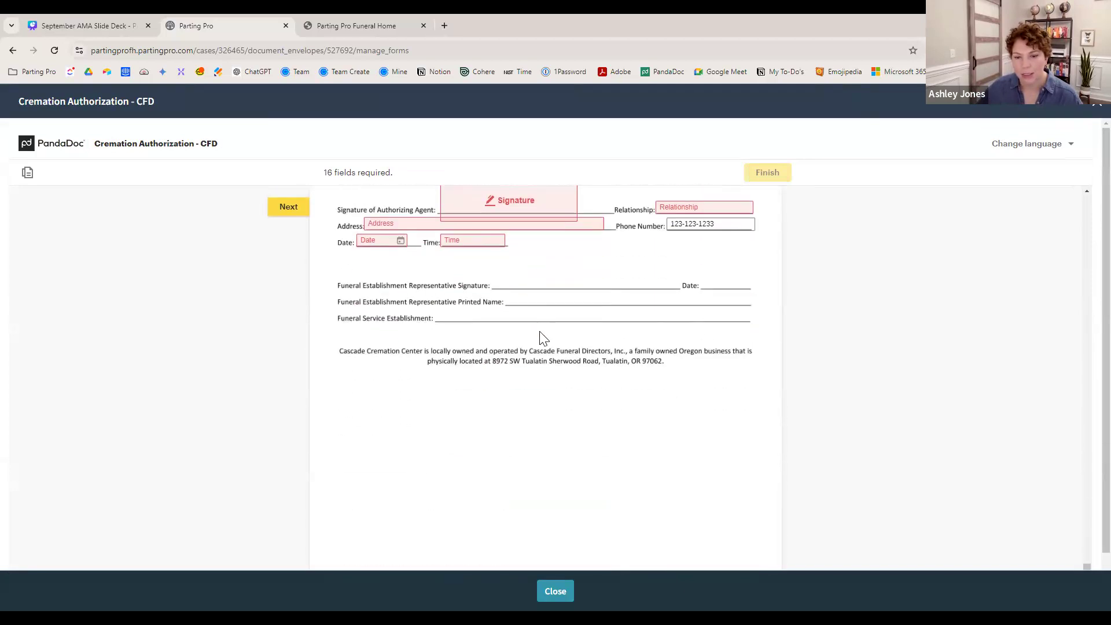
{"action": "left_click", "coordinate": [555, 591]}
{"action": "left_click", "coordinate": [776, 521]}
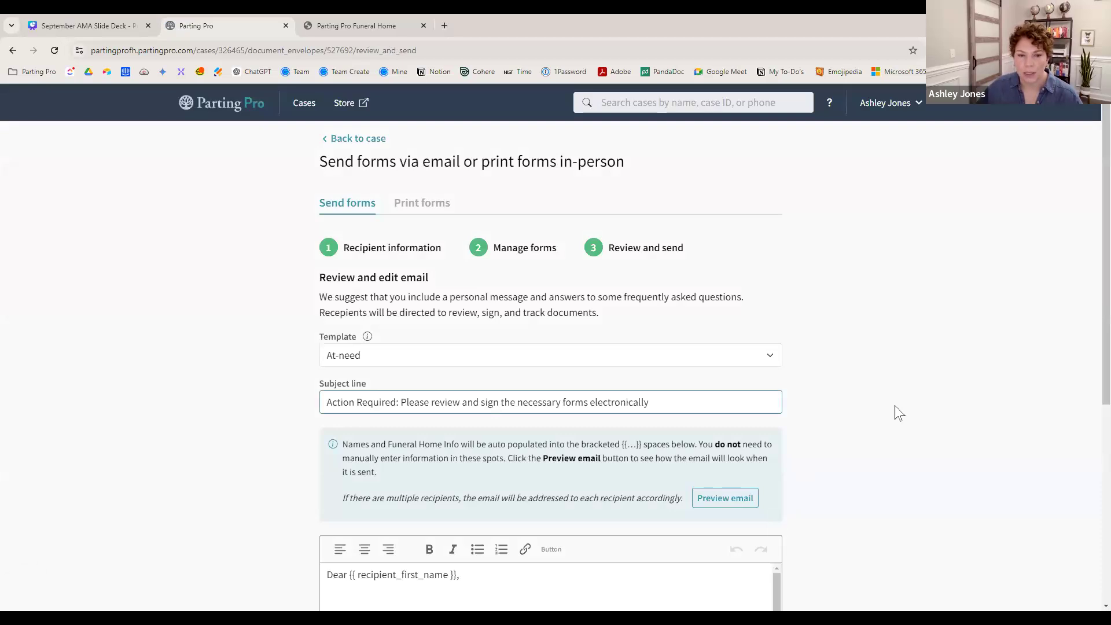
- Send the At-need forms email so the recipient can sign online
{"action": "scroll", "coordinate": [869, 411], "scroll_direction": "down", "scroll_amount": 5}
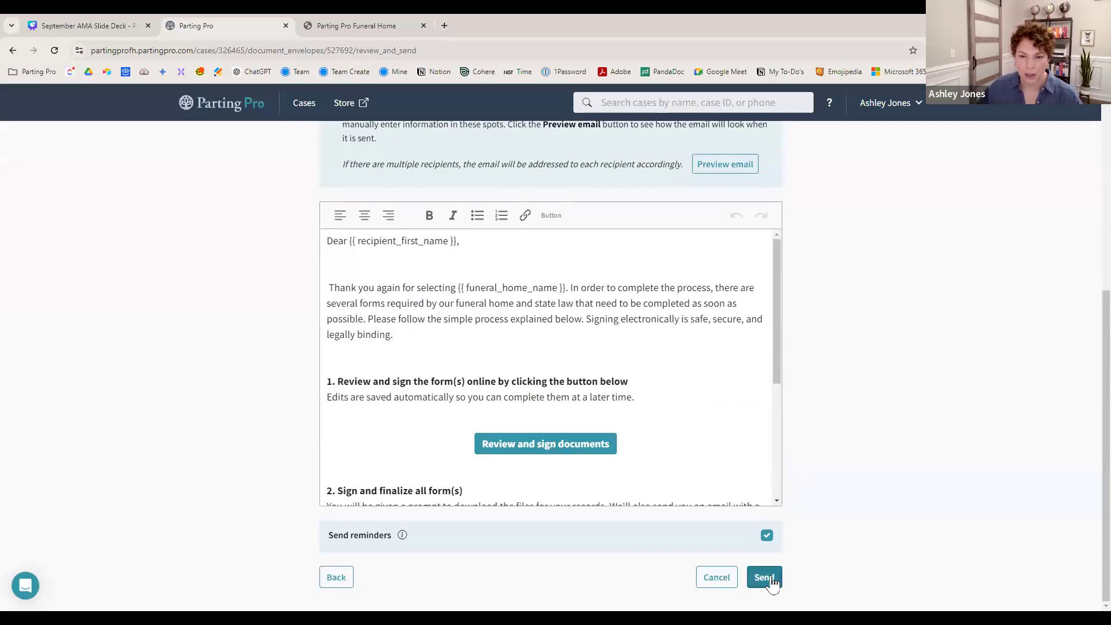
{"action": "left_click", "coordinate": [771, 579]}
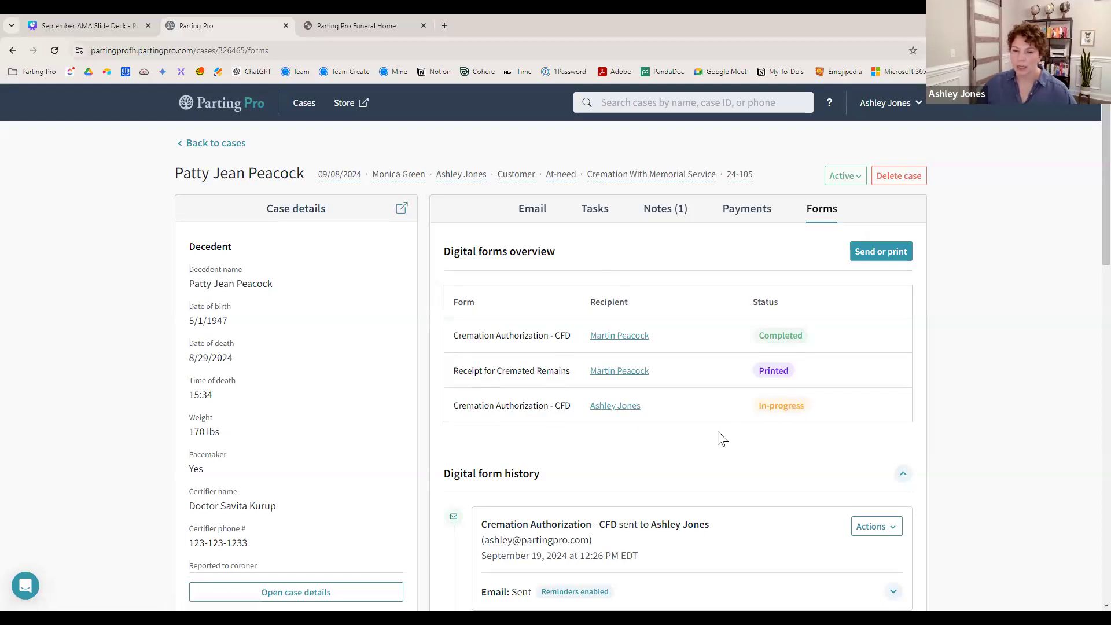
{"action": "scroll", "coordinate": [720, 439], "scroll_direction": "down", "scroll_amount": 3}
{"action": "scroll", "coordinate": [720, 332], "scroll_direction": "down", "scroll_amount": 2}
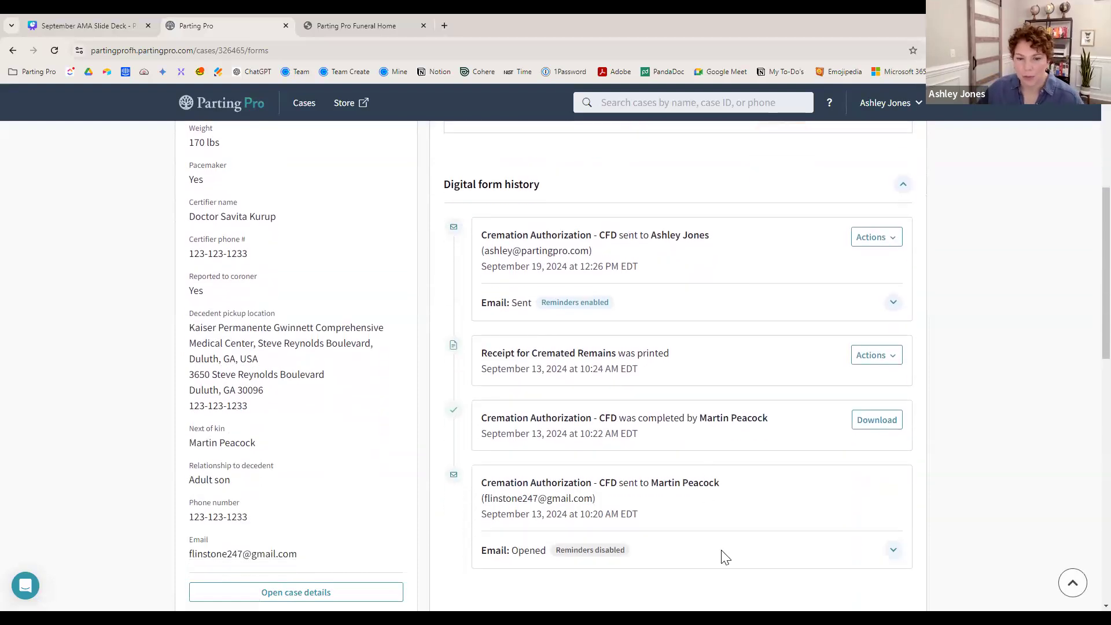
{"action": "scroll", "coordinate": [721, 555], "scroll_direction": "down", "scroll_amount": 2}
{"action": "scroll", "coordinate": [723, 547], "scroll_direction": "up", "scroll_amount": 4}
{"action": "scroll", "coordinate": [724, 547], "scroll_direction": "up", "scroll_amount": 3}
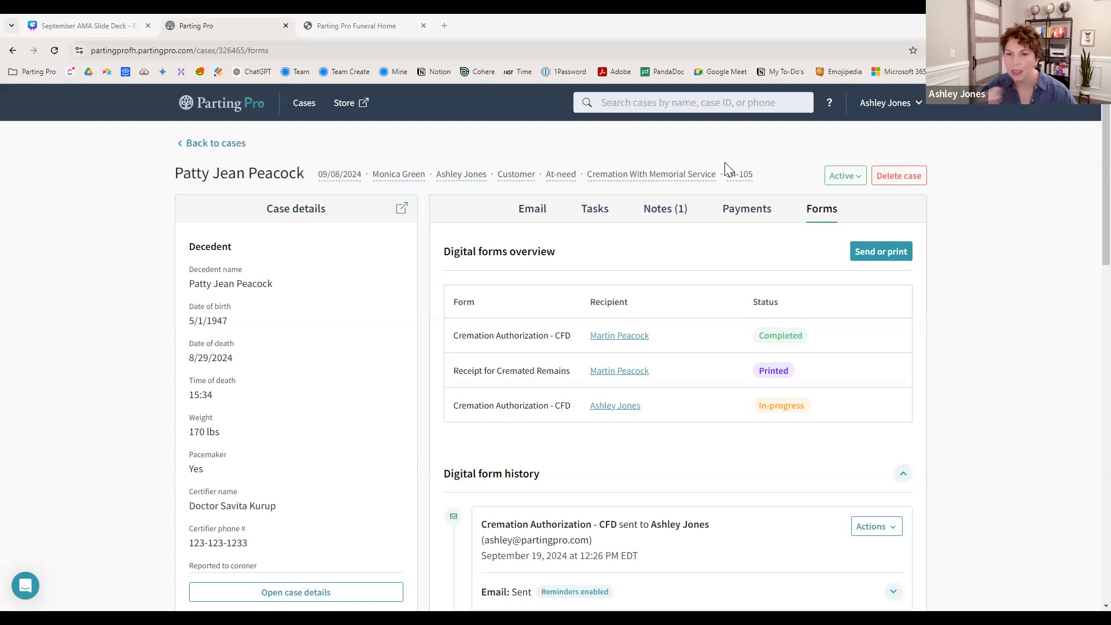
- Return to the cases list, reopen case 24-105, then go back to the cases list
{"action": "left_click", "coordinate": [237, 150]}
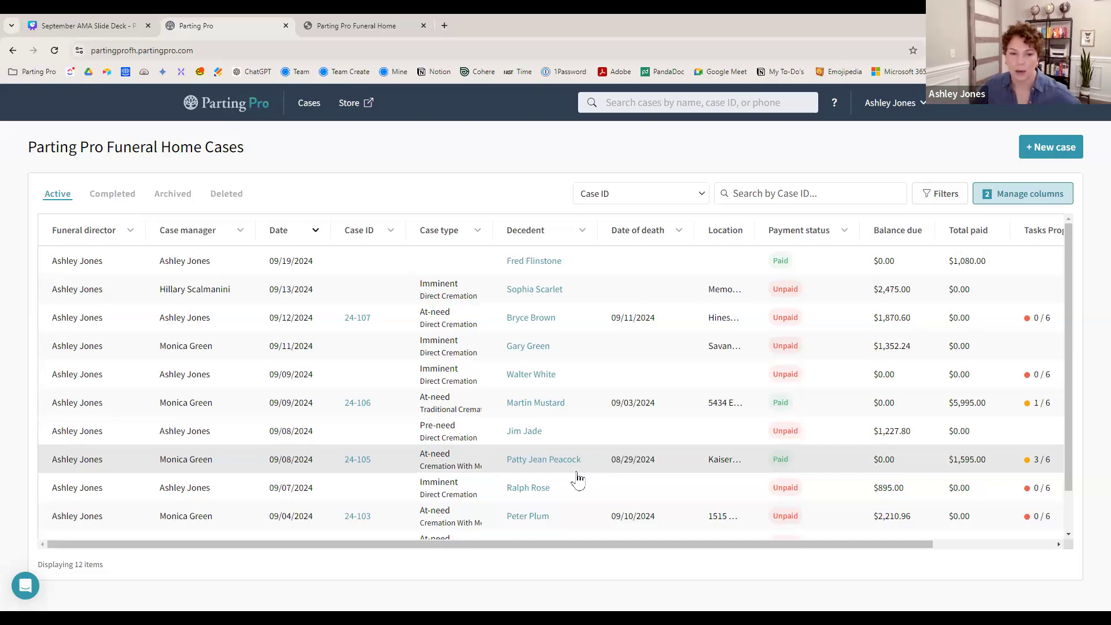
{"action": "left_click", "coordinate": [572, 463]}
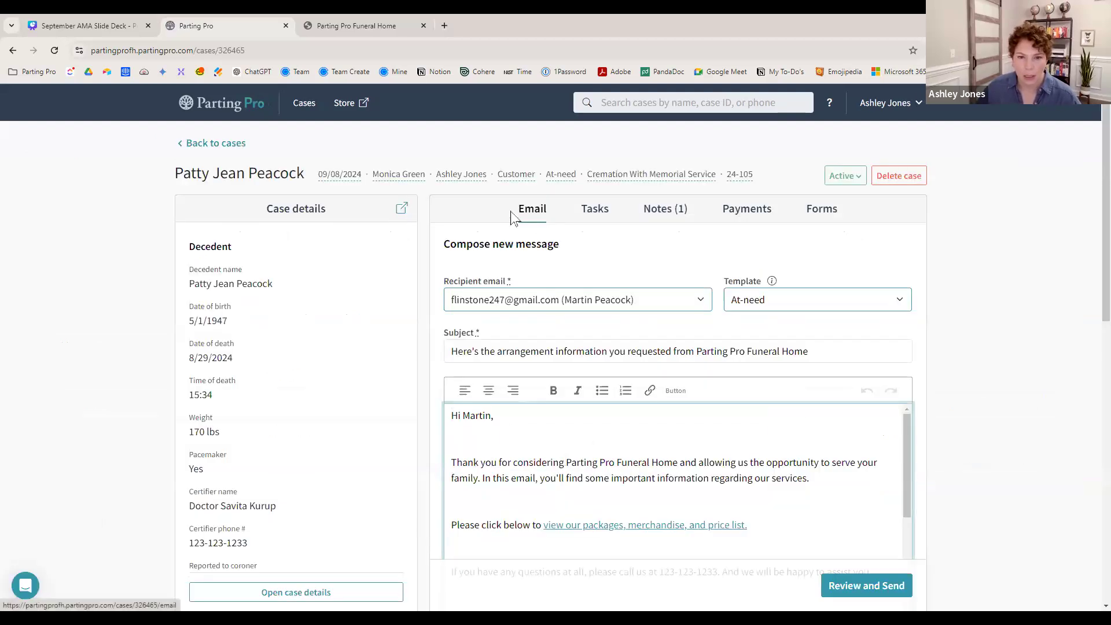
{"action": "left_click", "coordinate": [225, 147]}
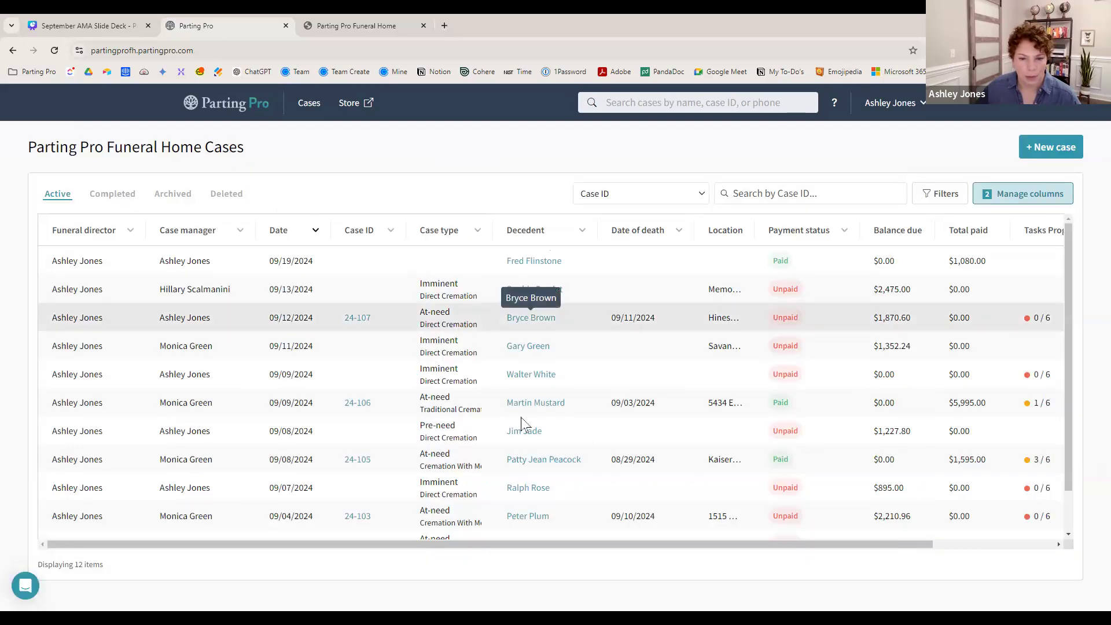
{"action": "left_click", "coordinate": [525, 405]}
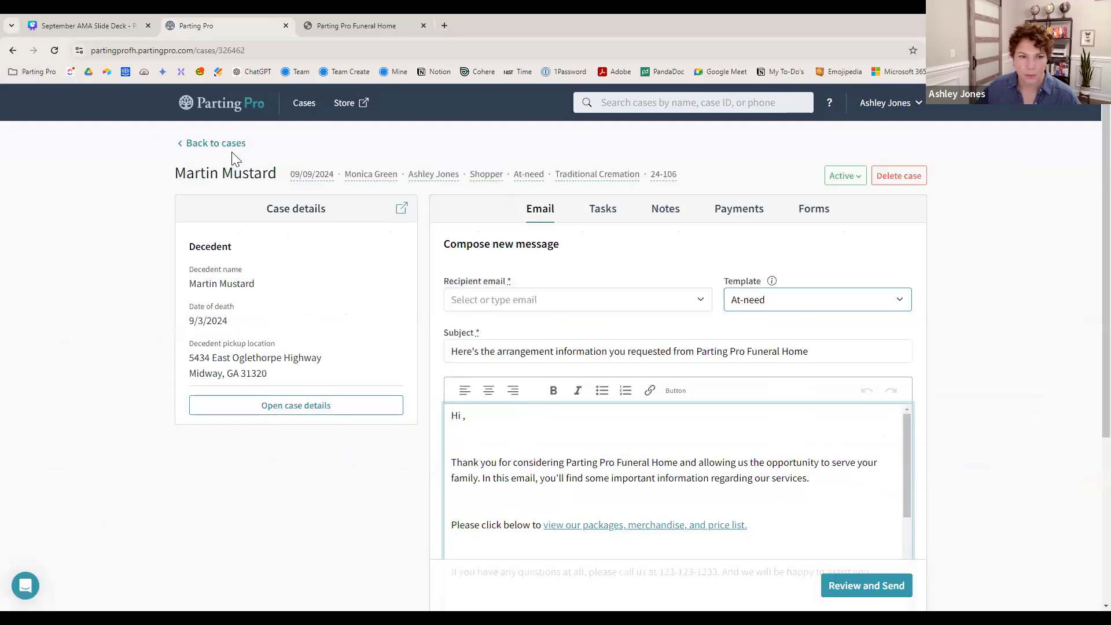
{"action": "left_click", "coordinate": [224, 144]}
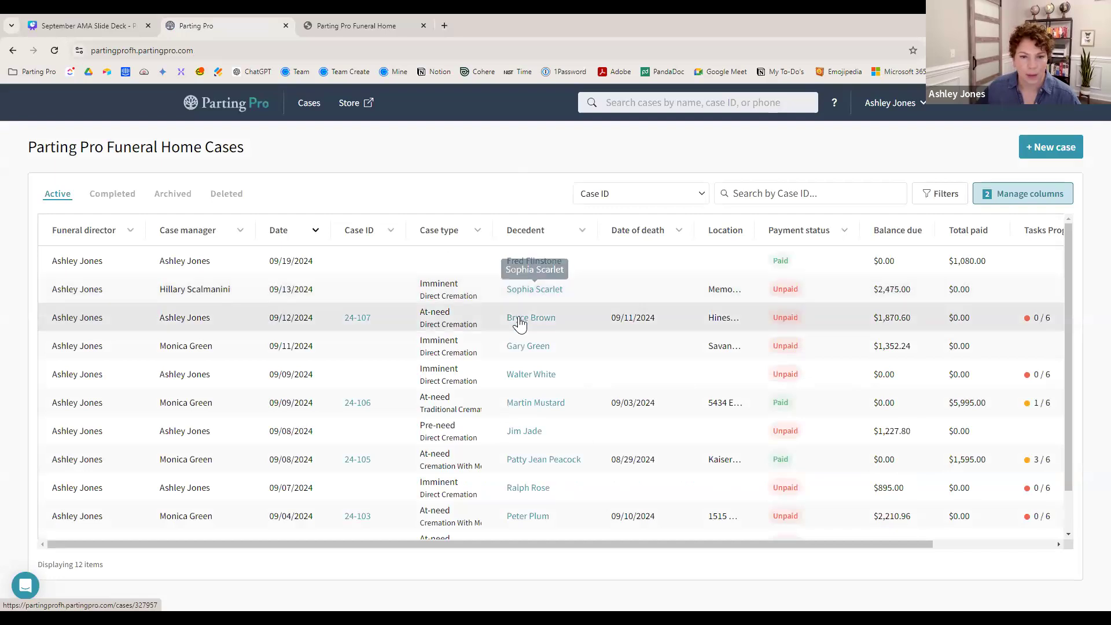
{"action": "left_click", "coordinate": [364, 23]}
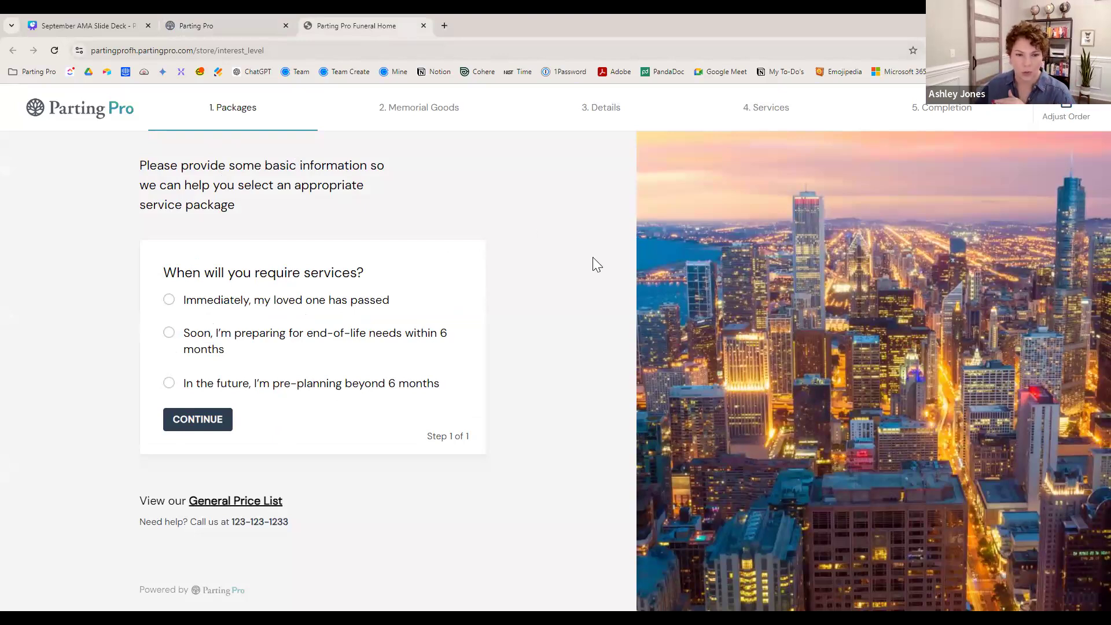
{"action": "left_click", "coordinate": [259, 32]}
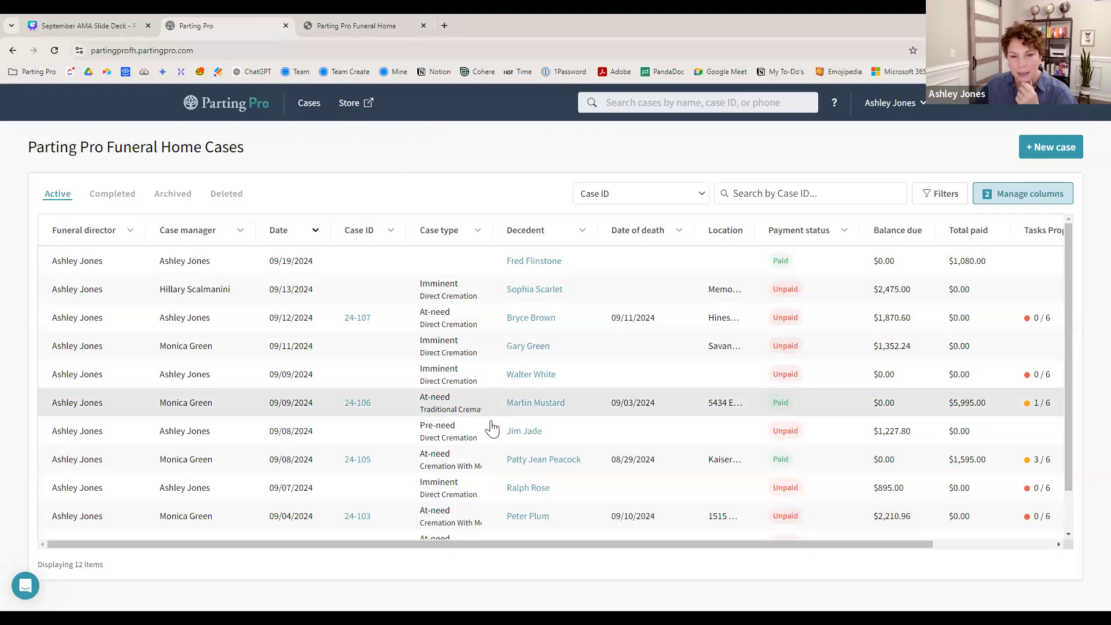
- Open case 24-105, then switch to the September AMA slide deck in Canva
{"action": "left_click", "coordinate": [521, 461]}
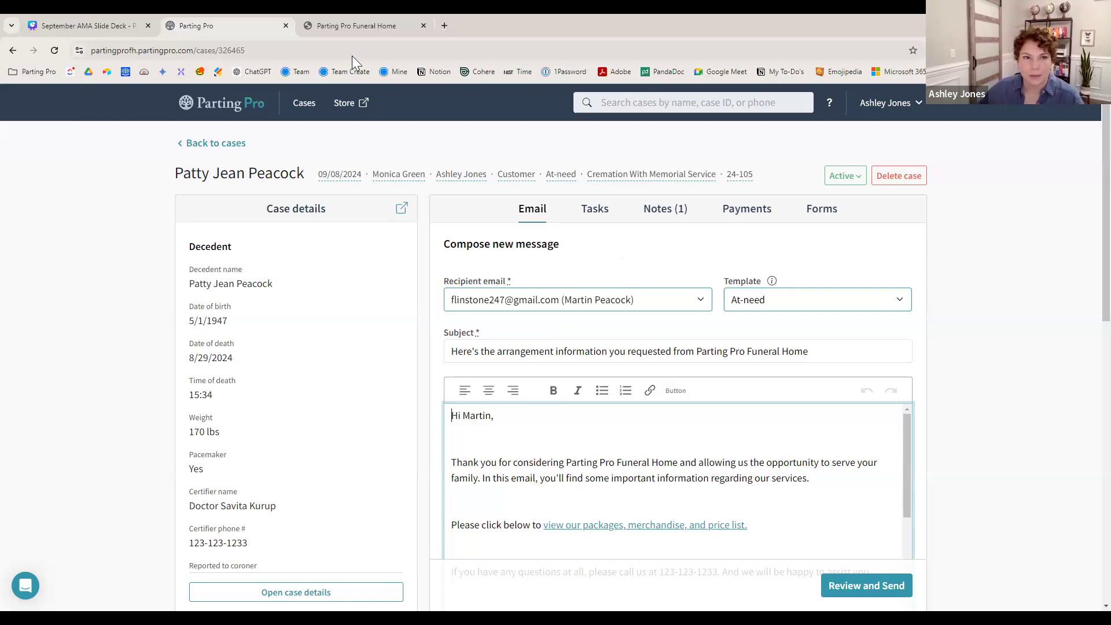
{"action": "left_click", "coordinate": [113, 26]}
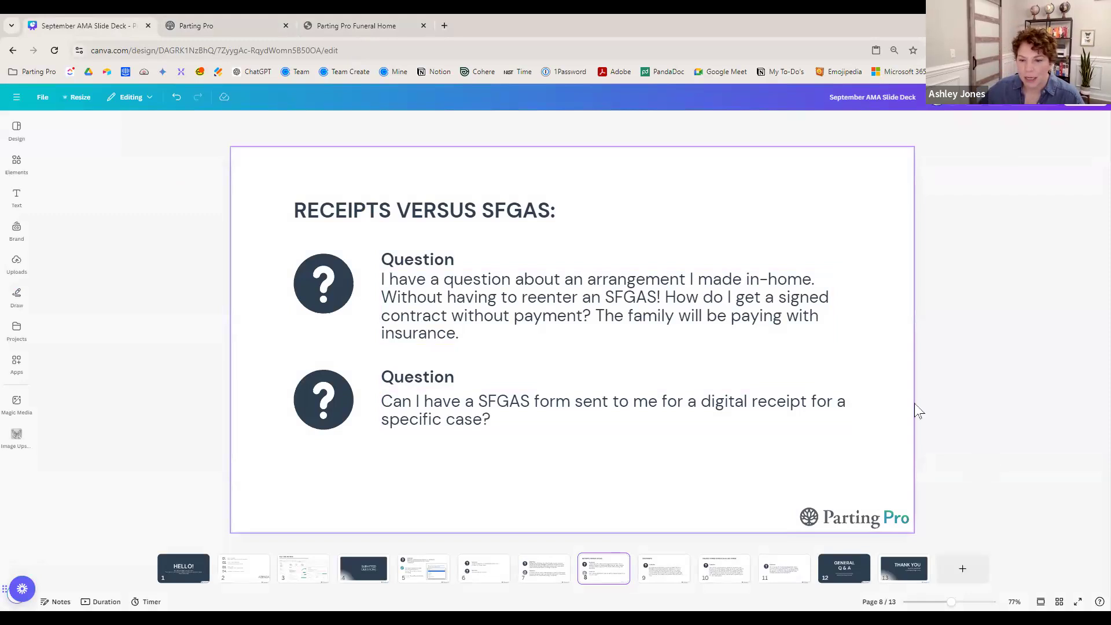
- Show slide 9 on invoice discounts, then return to case 24-105 in Parting Pro
{"action": "left_click", "coordinate": [658, 574]}
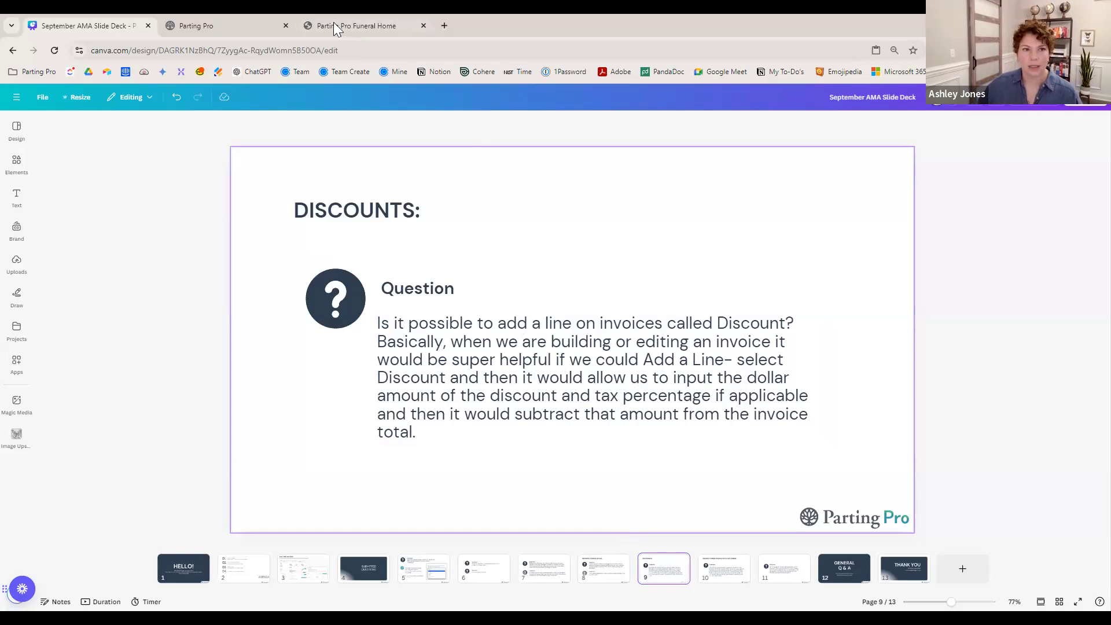
{"action": "left_click", "coordinate": [222, 22]}
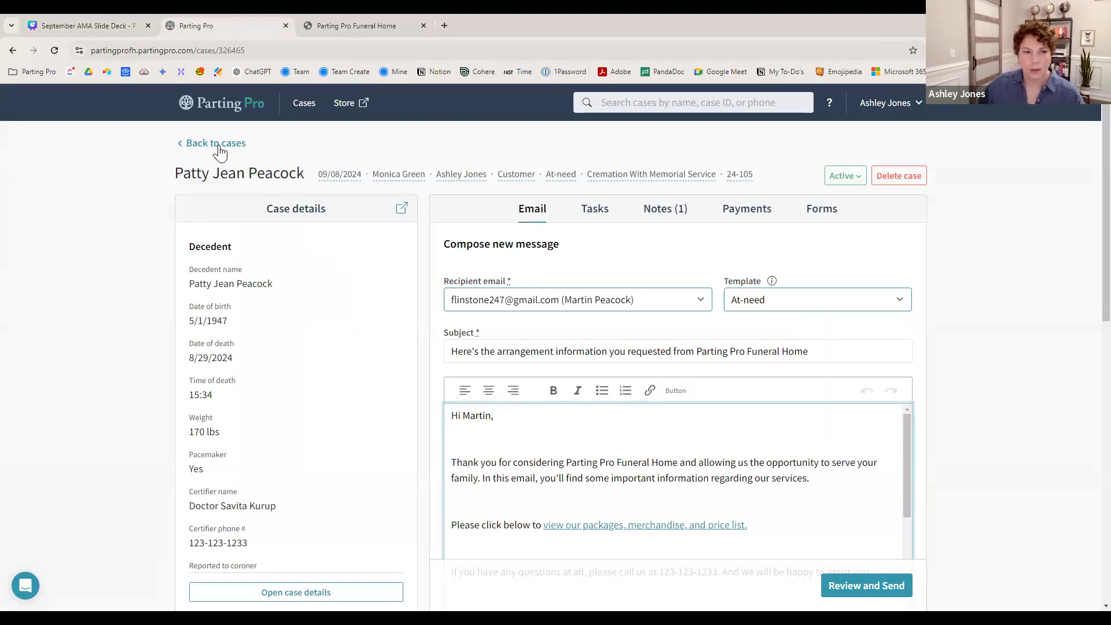
- From the case's Forms tab, start a new forms send and pick a family contact as recipient
{"action": "left_click", "coordinate": [818, 217]}
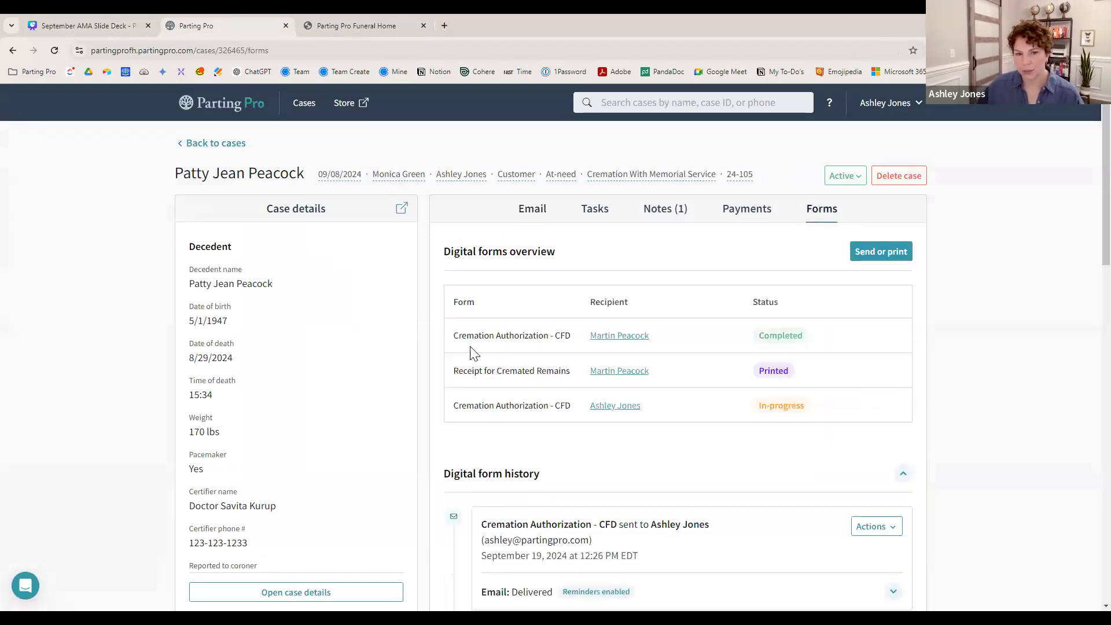
{"action": "left_click_drag", "start_coordinate": [451, 347], "coordinate": [576, 350]}
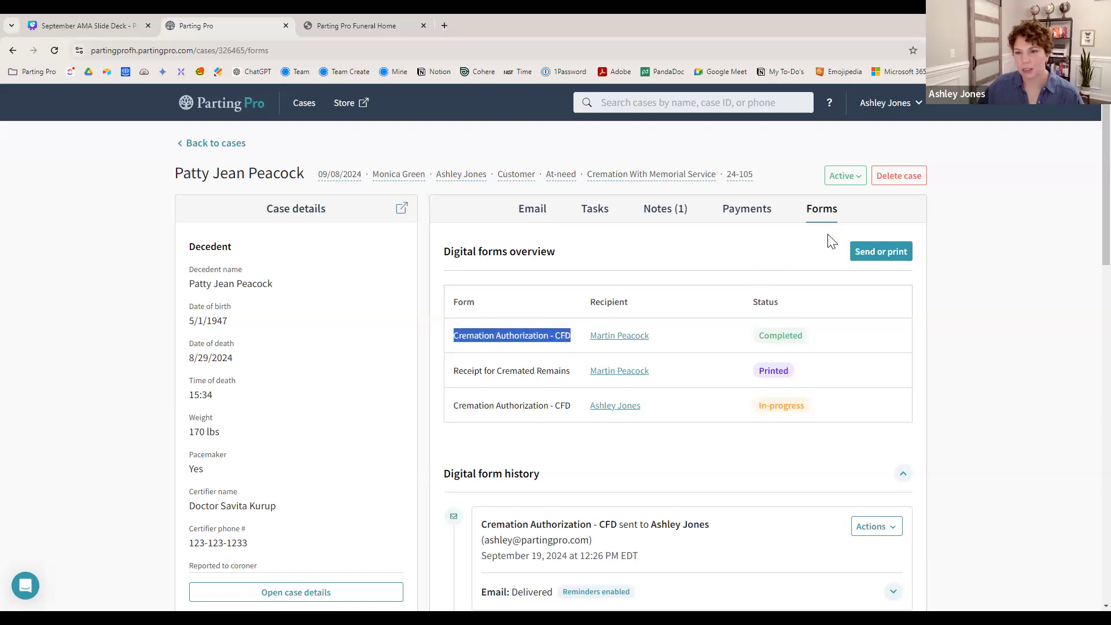
{"action": "left_click", "coordinate": [872, 253]}
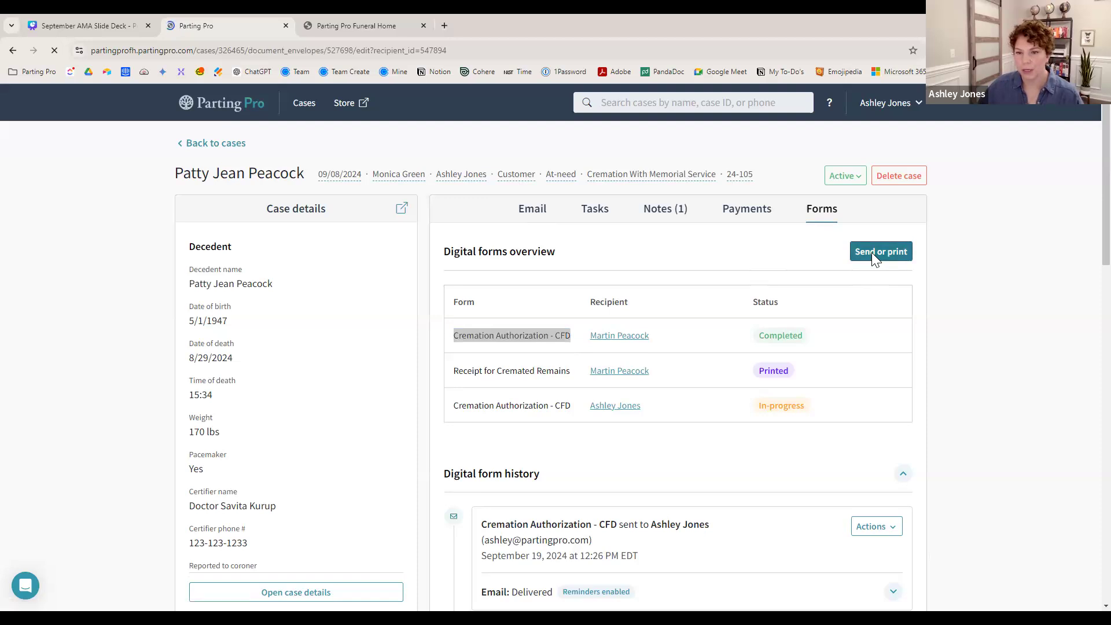
{"action": "left_click", "coordinate": [570, 370]}
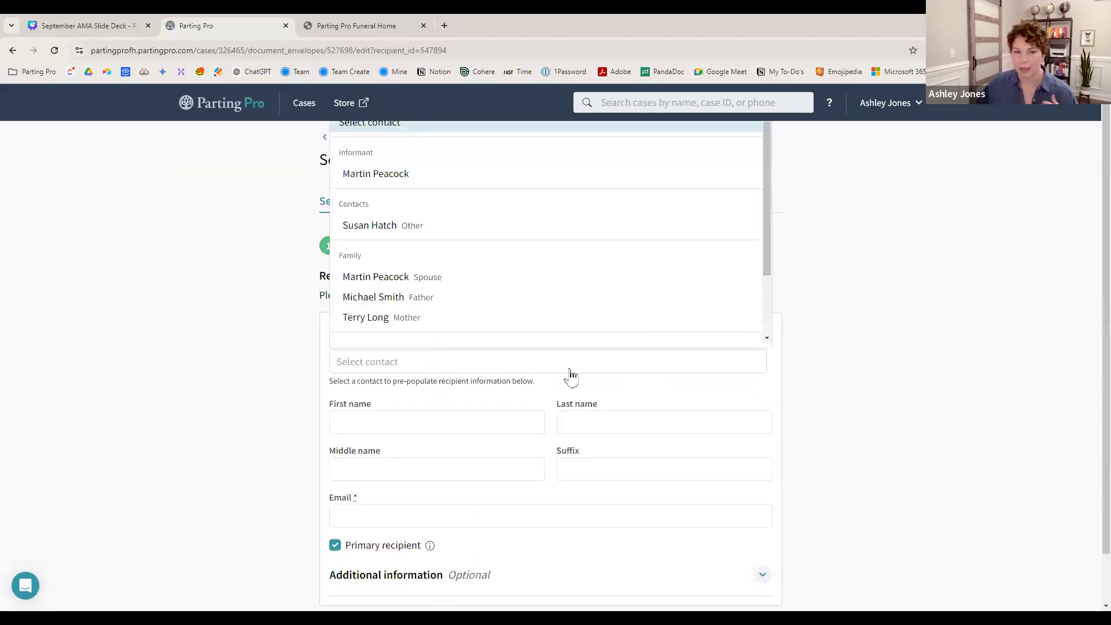
{"action": "left_click", "coordinate": [474, 323]}
- Add the recipient's e-mail address and continue to Manage forms
{"action": "scroll", "coordinate": [769, 440], "scroll_direction": "down", "scroll_amount": 1}
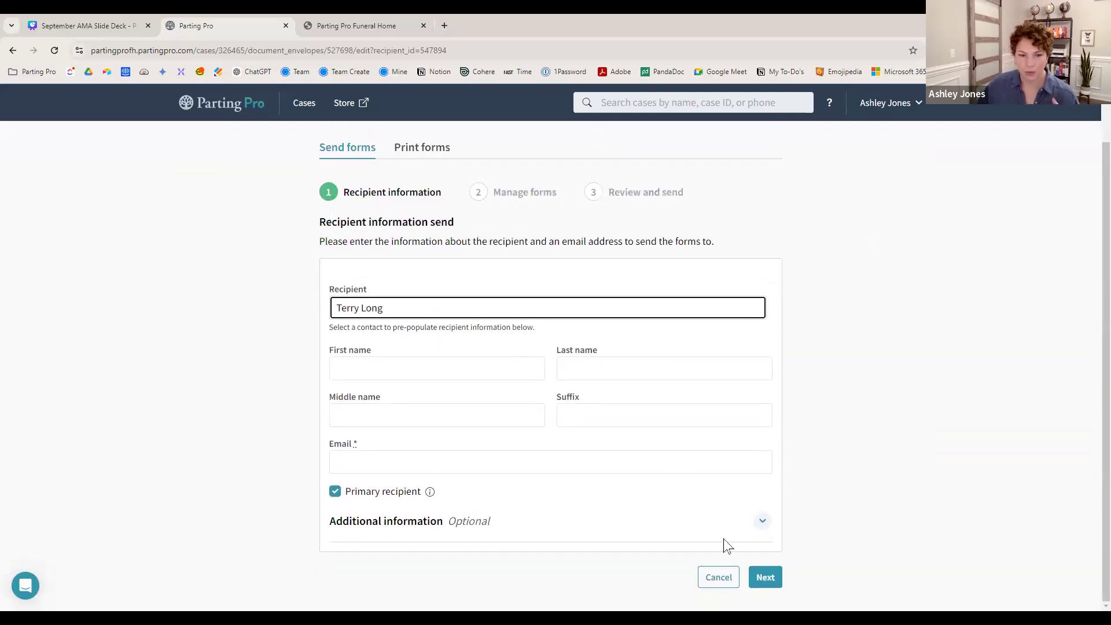
{"action": "left_click", "coordinate": [766, 577]}
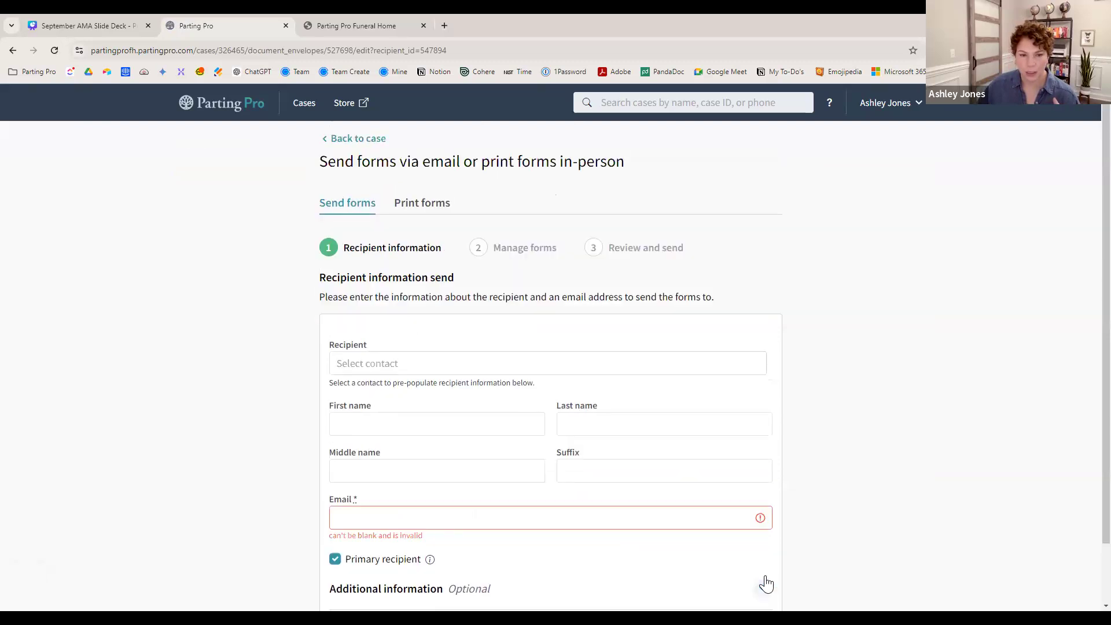
{"action": "left_click", "coordinate": [556, 516]}
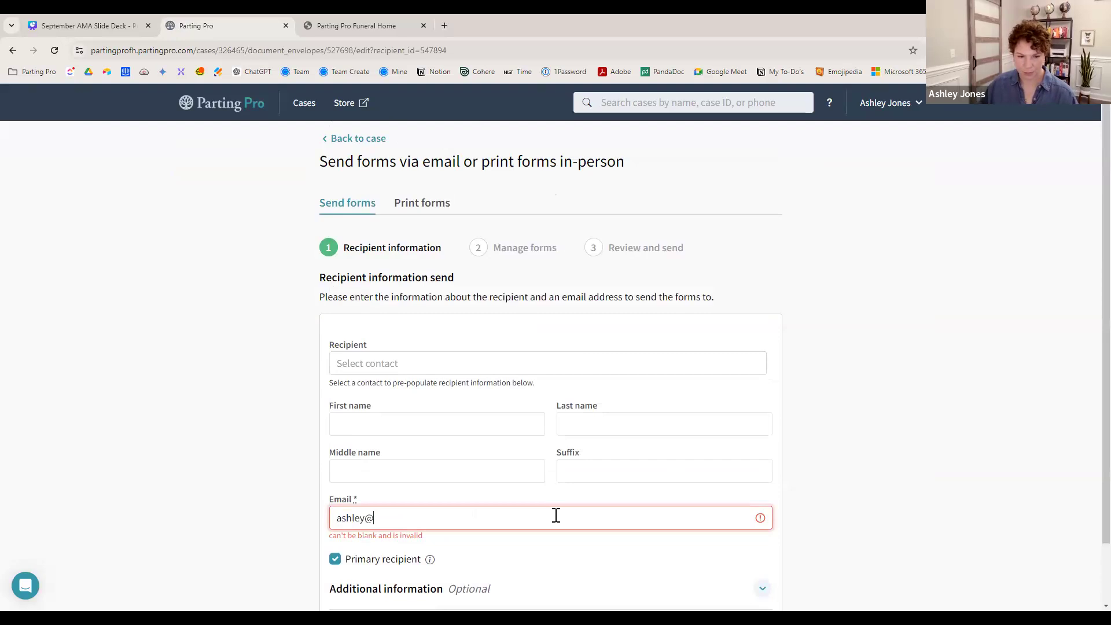
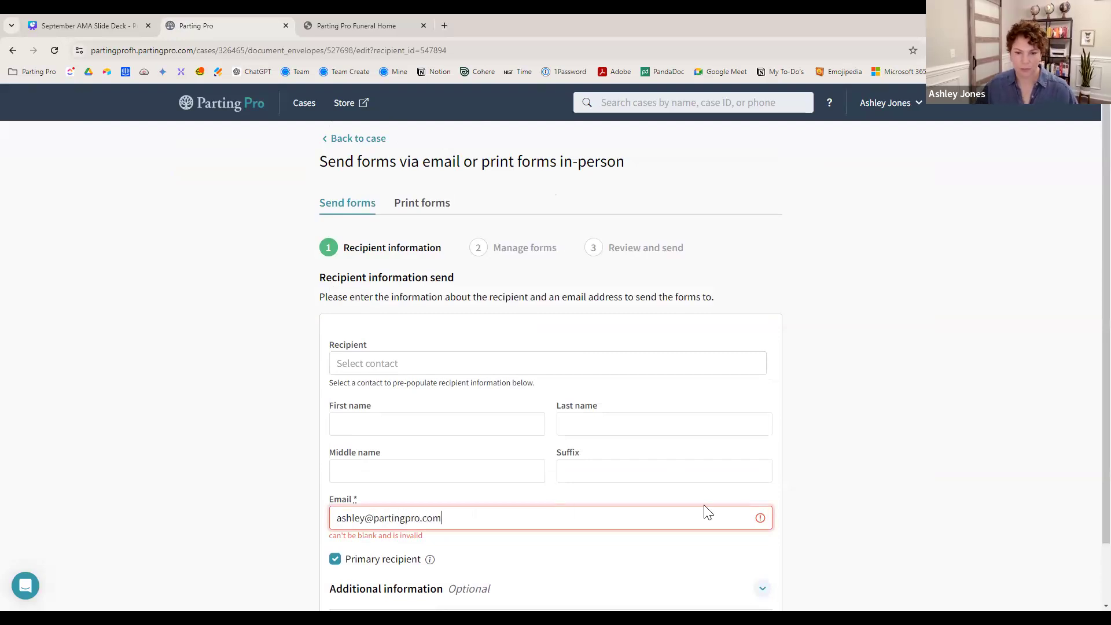
{"action": "scroll", "coordinate": [684, 573], "scroll_direction": "down", "scroll_amount": 1}
{"action": "left_click", "coordinate": [775, 582]}
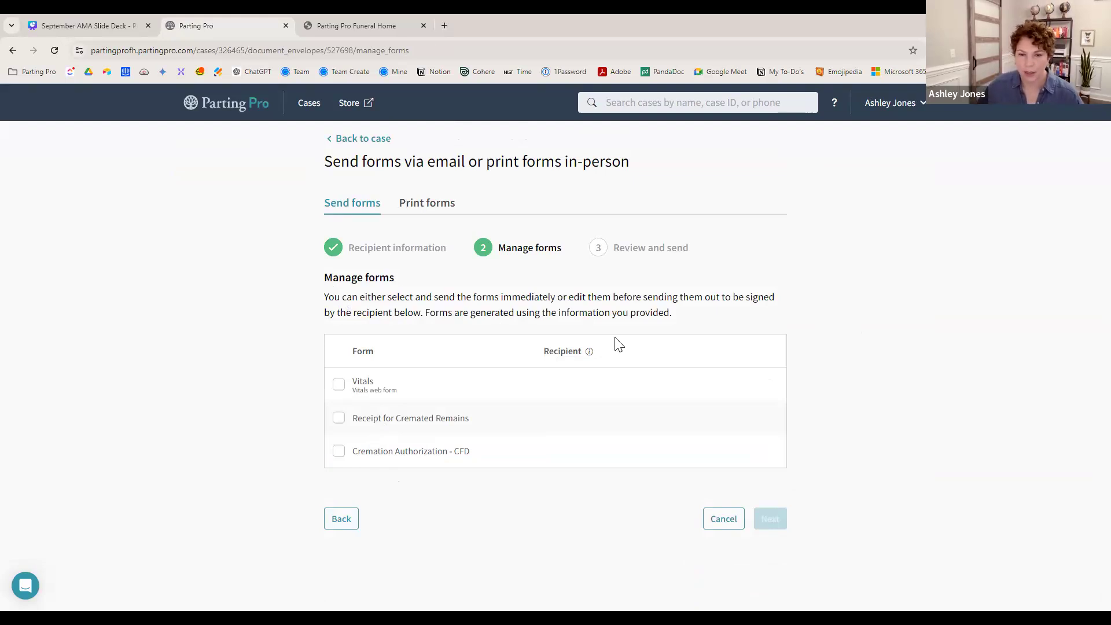
{"action": "mouse_move", "coordinate": [590, 353]}
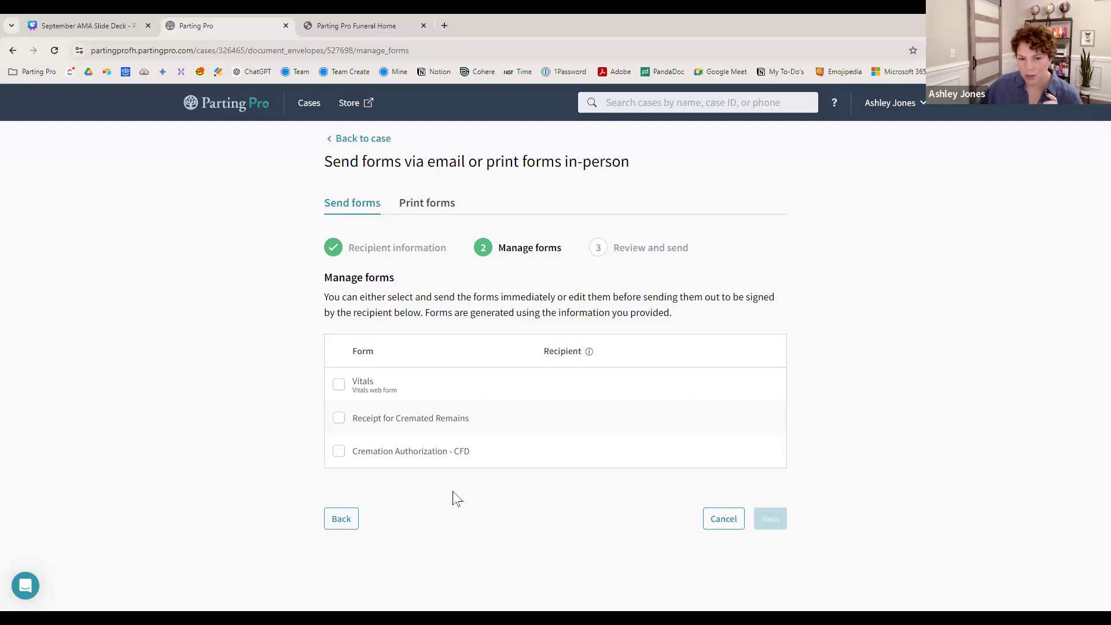
{"action": "left_click", "coordinate": [31, 586]}
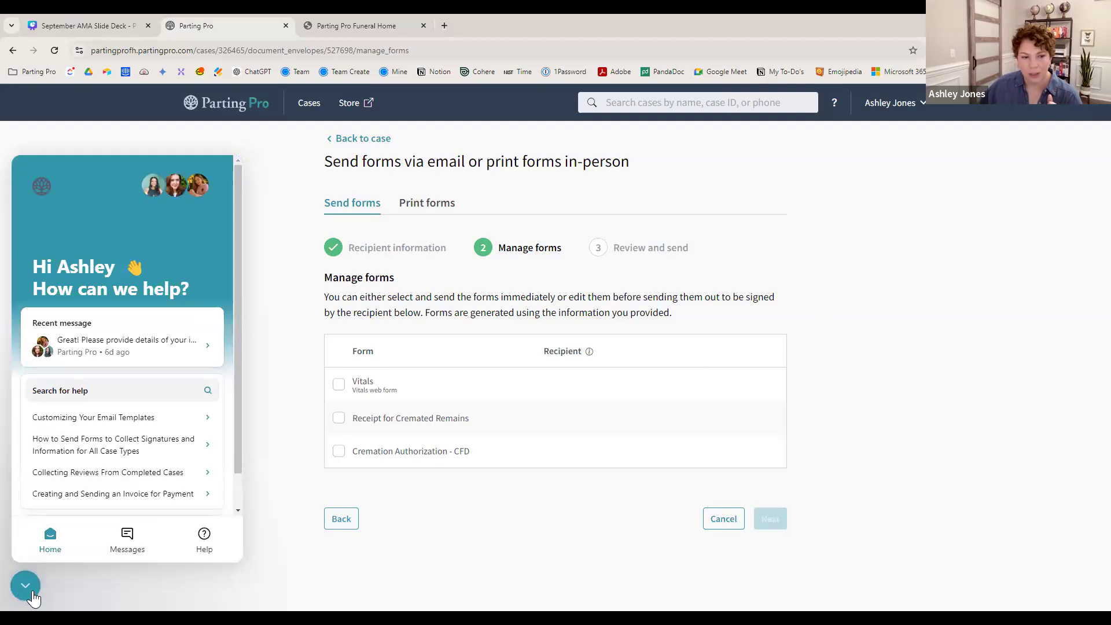
{"action": "left_click", "coordinate": [125, 547]}
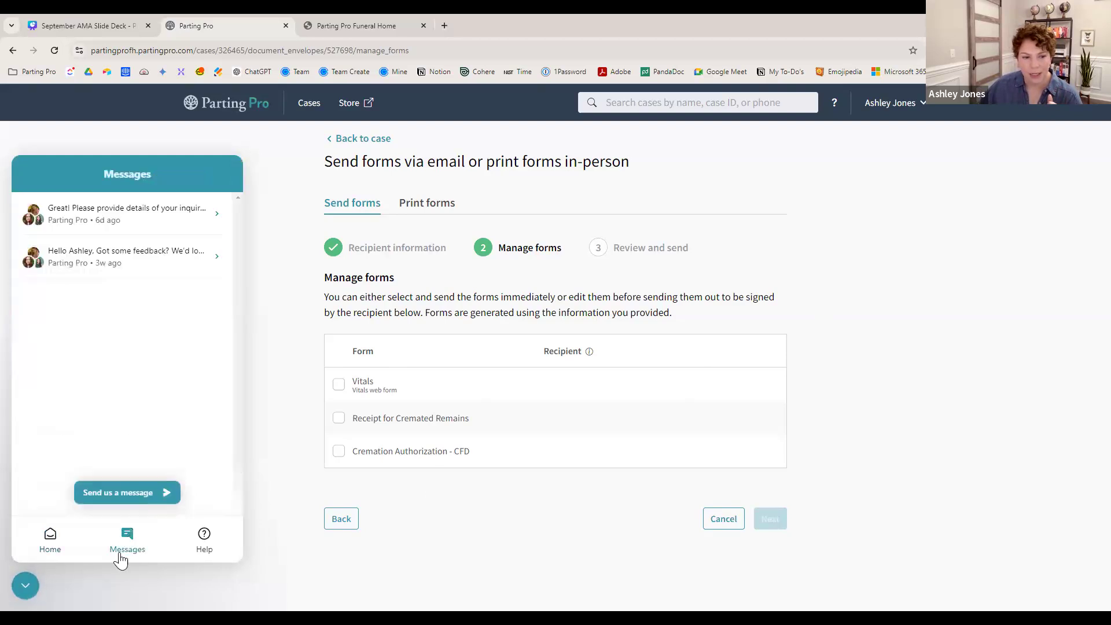
{"action": "left_click", "coordinate": [121, 493]}
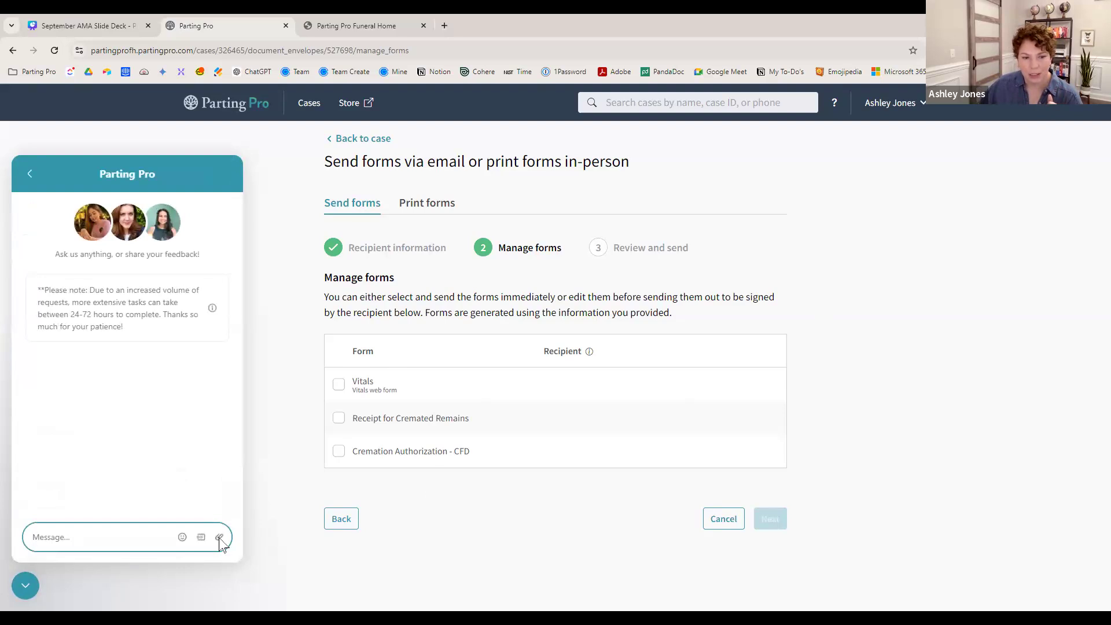
{"action": "left_click", "coordinate": [220, 537]}
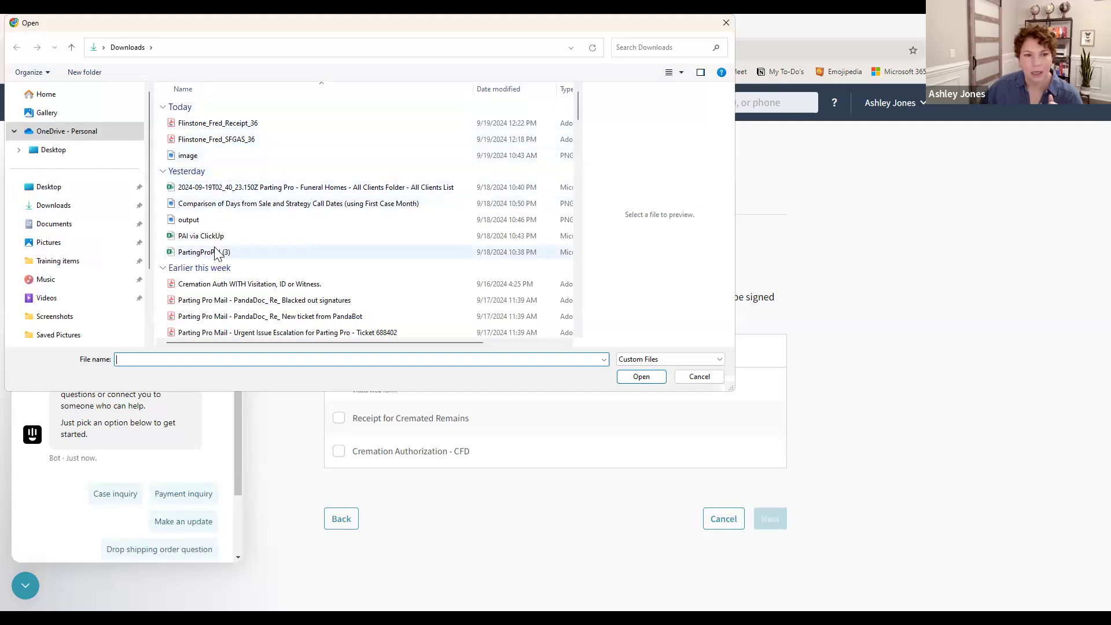
{"action": "left_click", "coordinate": [689, 379]}
{"action": "left_click_drag", "start_coordinate": [237, 309], "coordinate": [239, 376]}
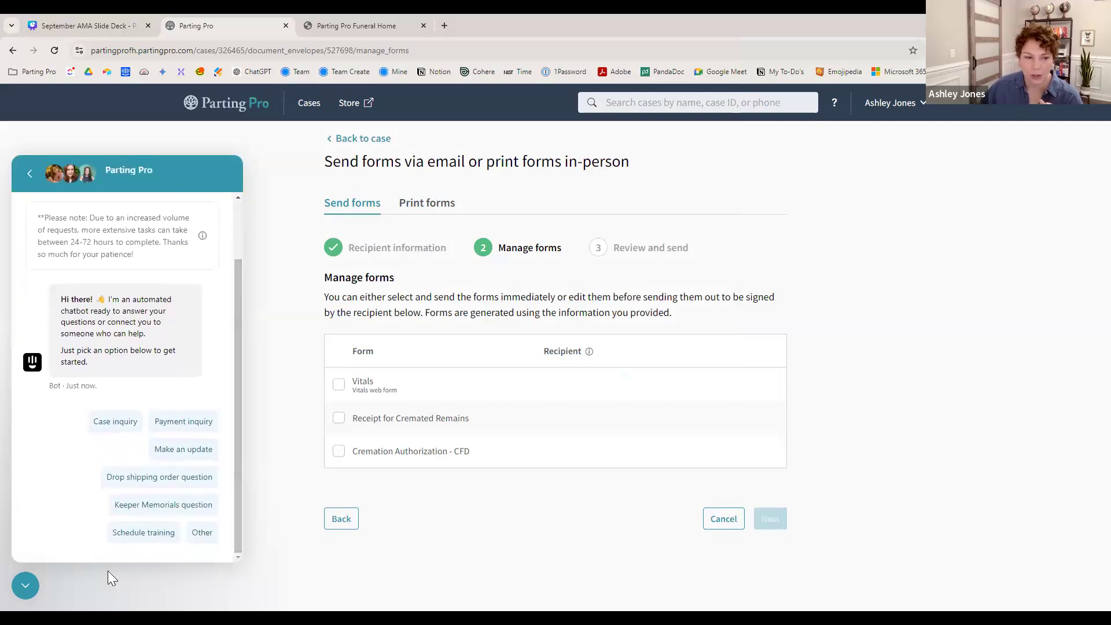
{"action": "left_click", "coordinate": [26, 587]}
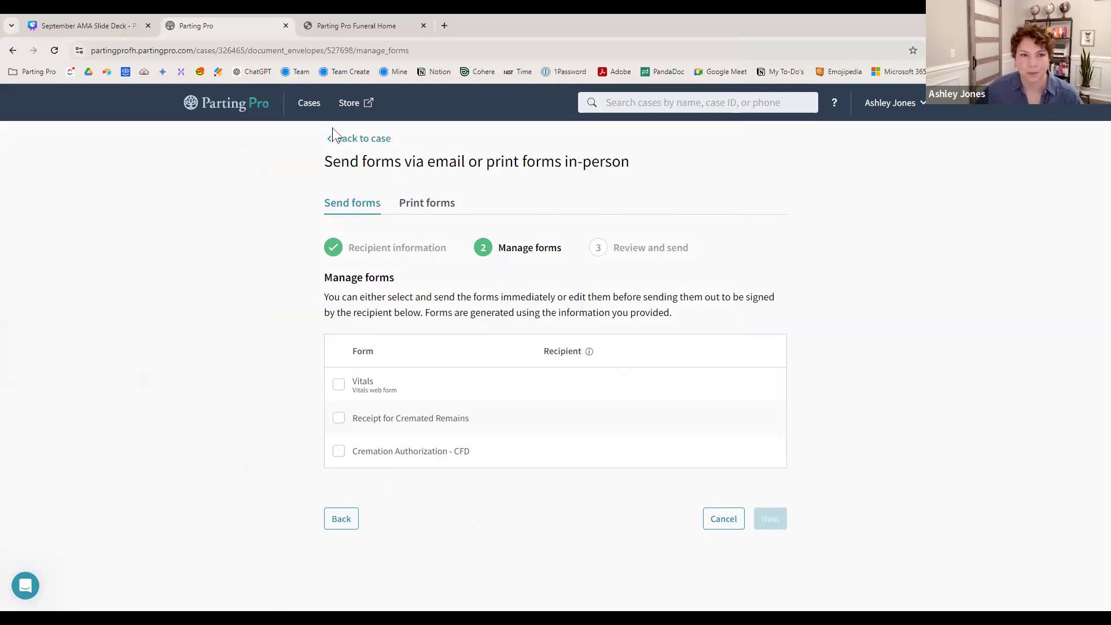
- Return to the case page, then bring up the funeral home's online store tab
{"action": "left_click", "coordinate": [344, 142]}
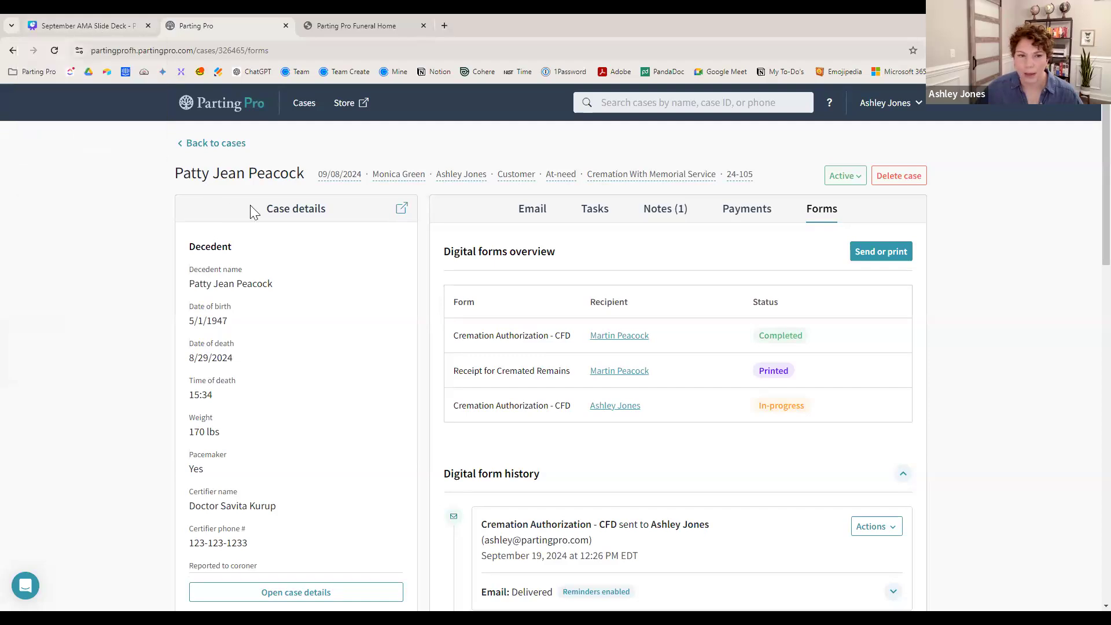
{"action": "left_click", "coordinate": [357, 27]}
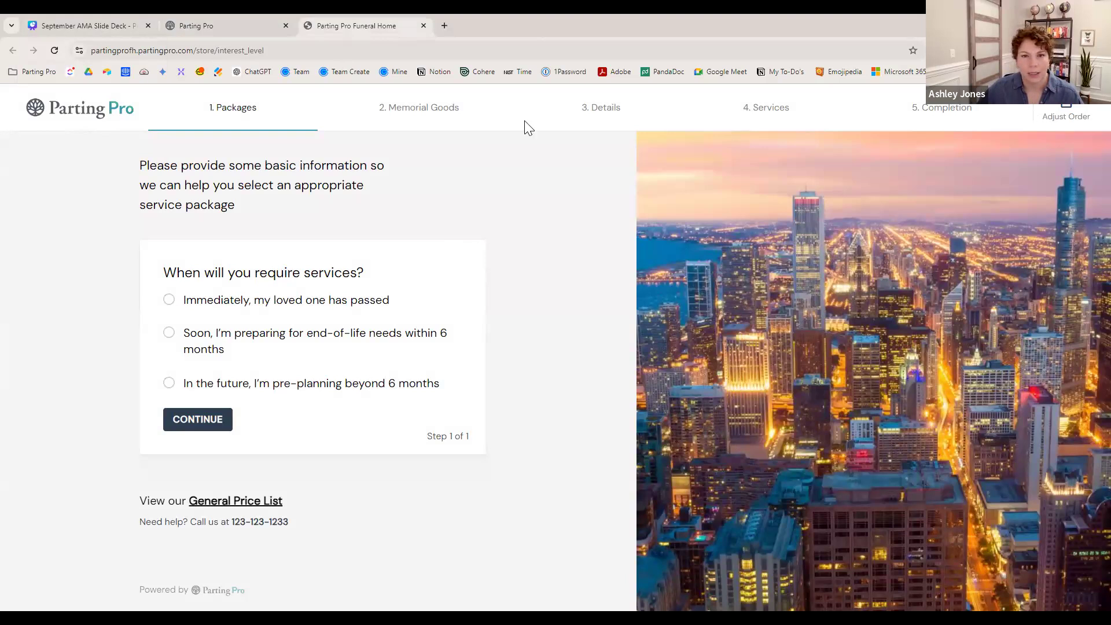
- Mark services as needed immediately and continue with the Direct Cremation package
{"action": "left_click", "coordinate": [169, 300]}
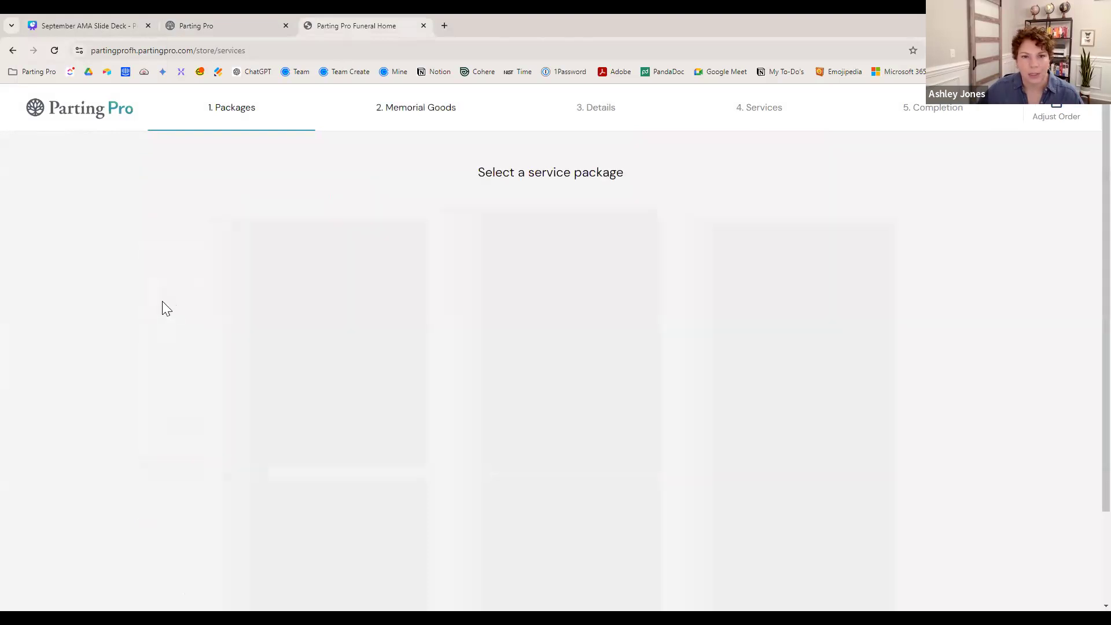
{"action": "scroll", "coordinate": [875, 508], "scroll_direction": "down", "scroll_amount": 3}
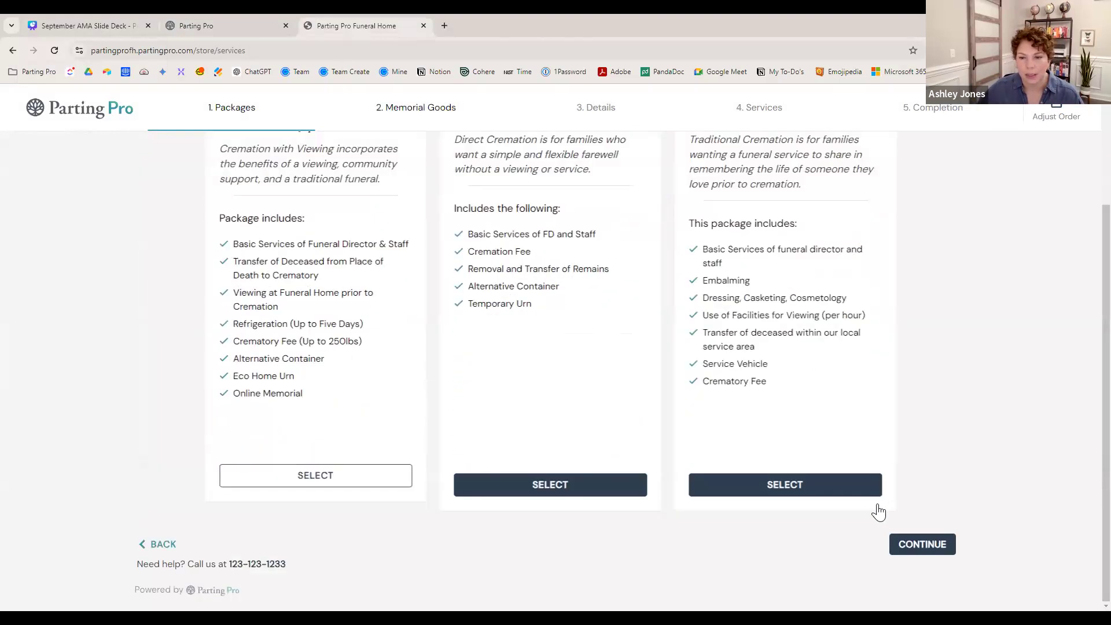
{"action": "left_click", "coordinate": [937, 547]}
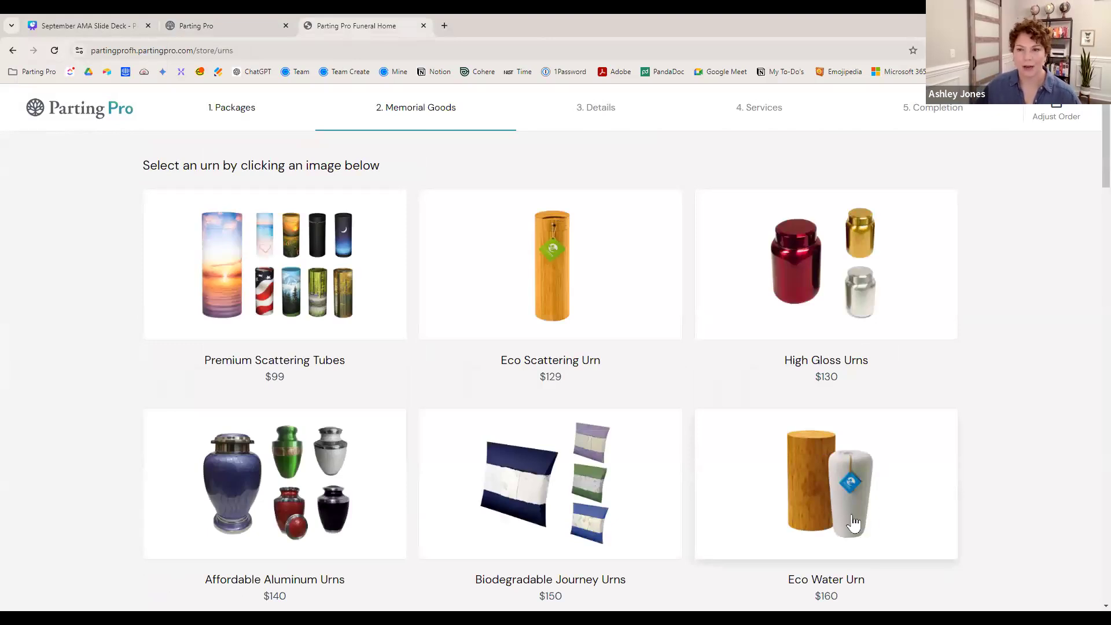
- Select the $160 Eco Water Urn and continue without adding any keepsakes
{"action": "left_click", "coordinate": [852, 519]}
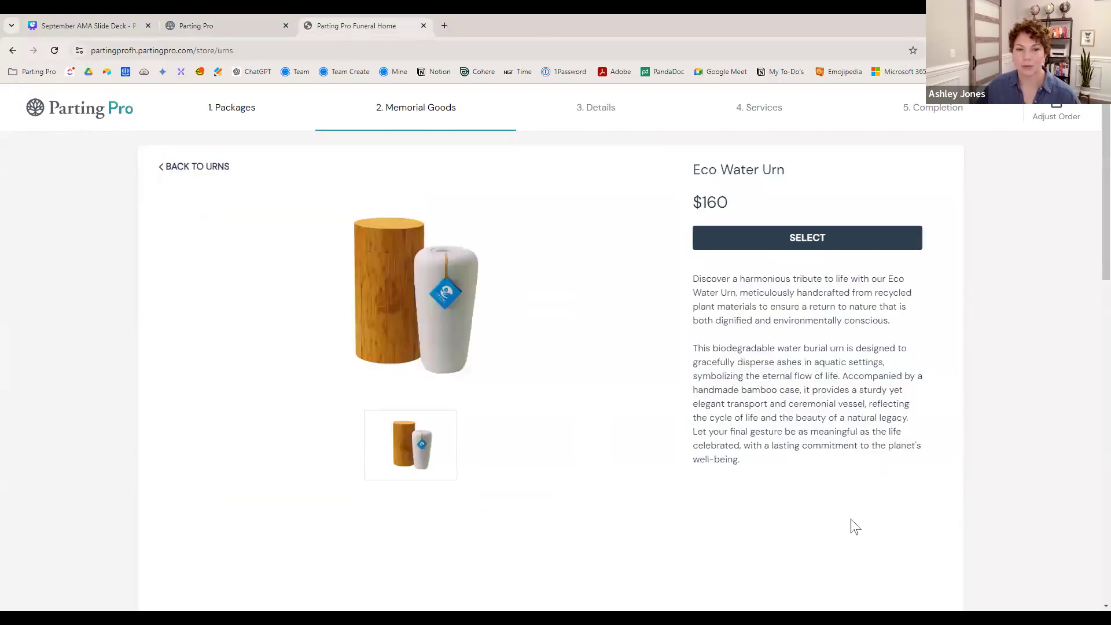
{"action": "left_click", "coordinate": [808, 241]}
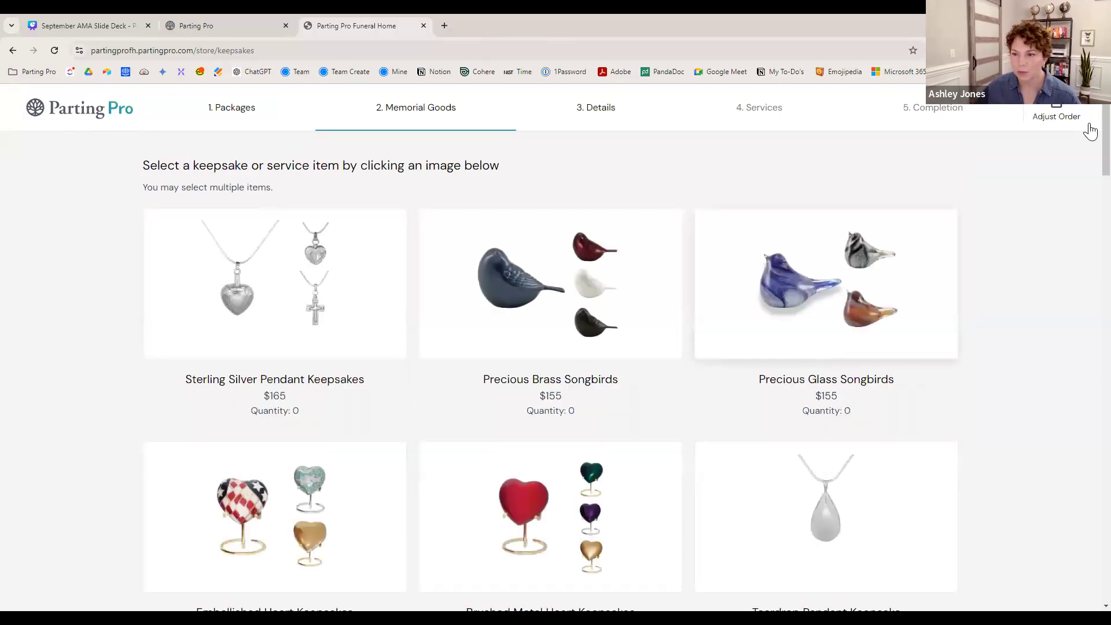
{"action": "left_click_drag", "start_coordinate": [1106, 139], "coordinate": [1086, 600]}
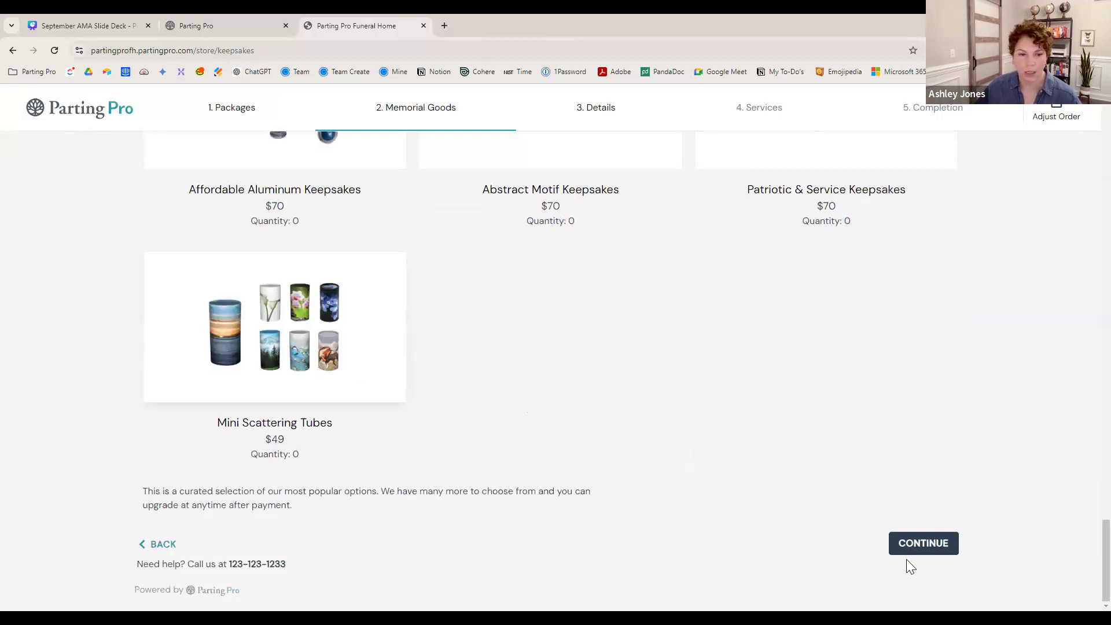
{"action": "left_click", "coordinate": [920, 549]}
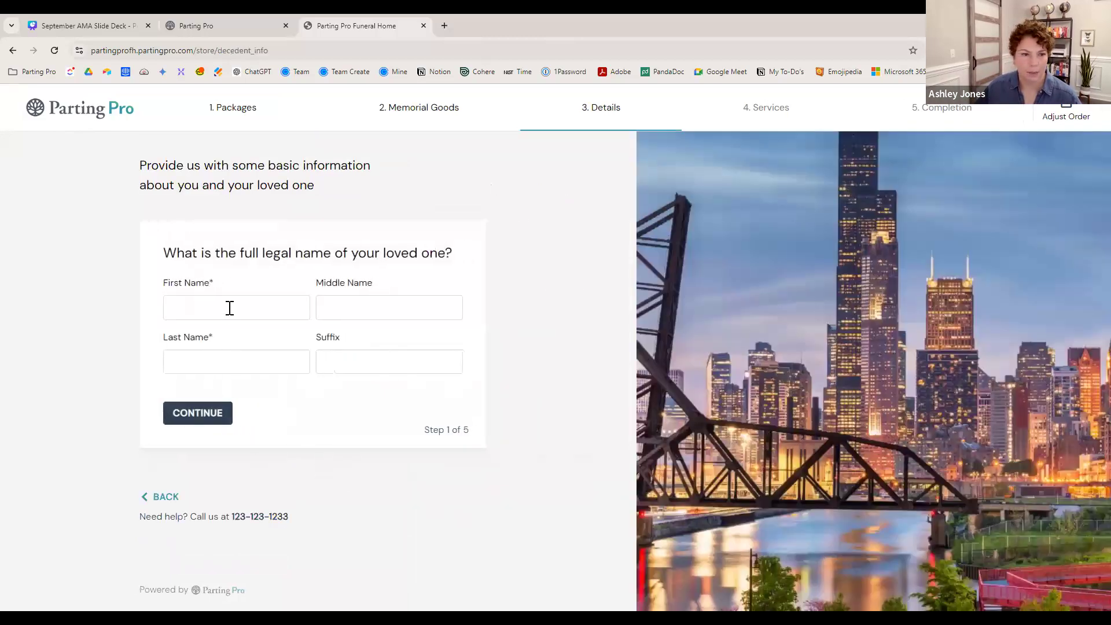
- Autofill and submit the loved one's name and the purchaser's own name
{"action": "left_click", "coordinate": [230, 308]}
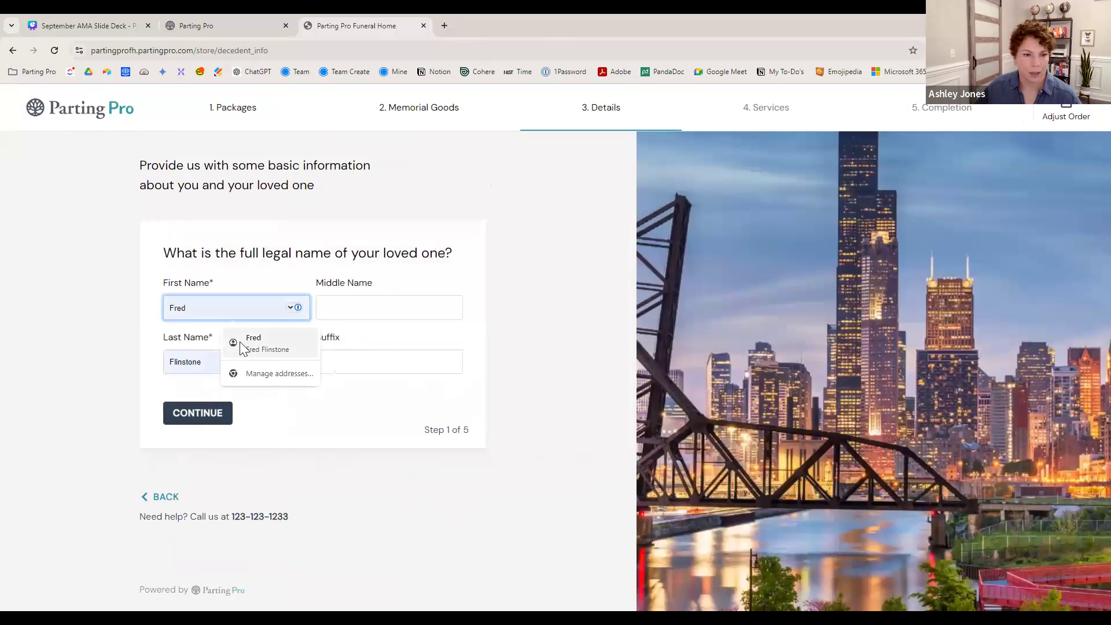
{"action": "left_click", "coordinate": [240, 341]}
{"action": "left_click", "coordinate": [202, 412]}
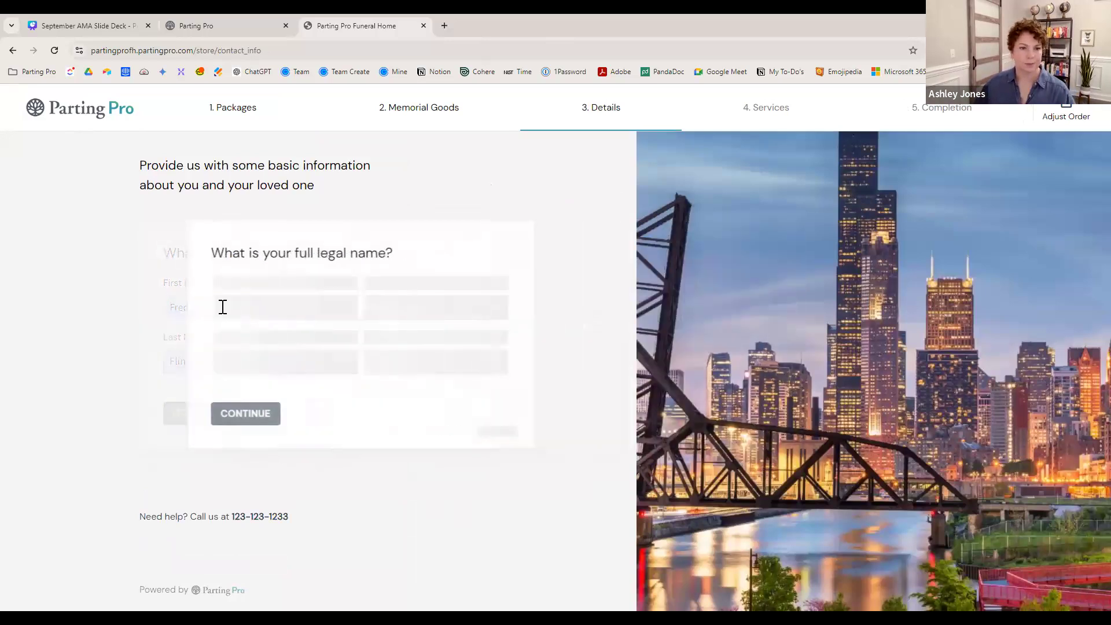
{"action": "left_click", "coordinate": [226, 308]}
{"action": "left_click", "coordinate": [257, 346]}
{"action": "left_click", "coordinate": [205, 410]}
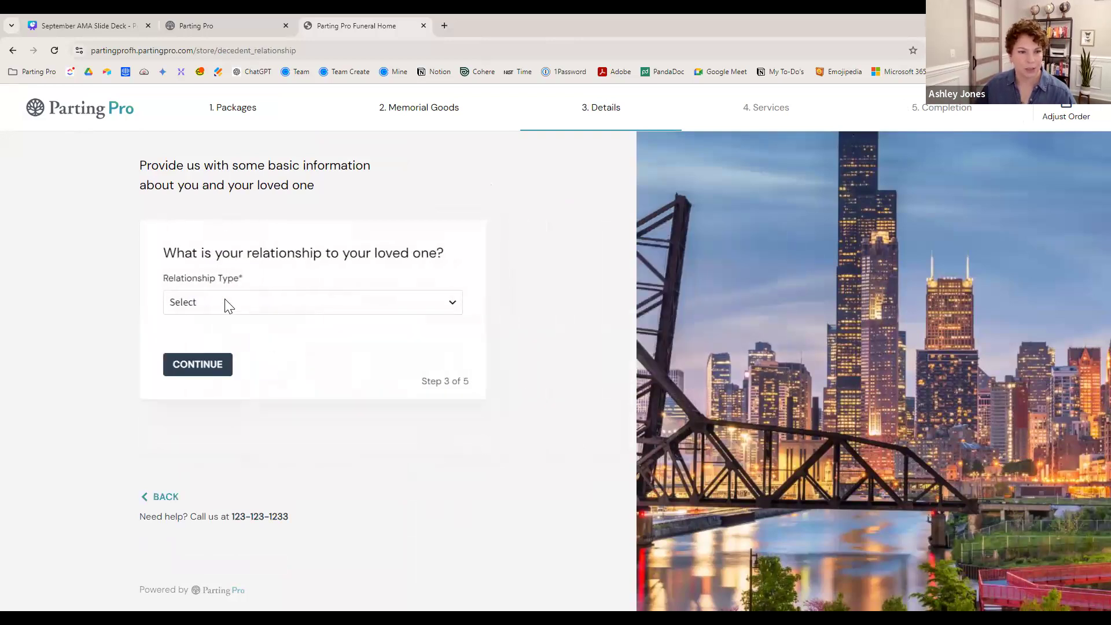
- Set the relationship to Agent with Power of Attorney (Healthcare) and confirm the loved one is already in care
{"action": "left_click", "coordinate": [223, 302]}
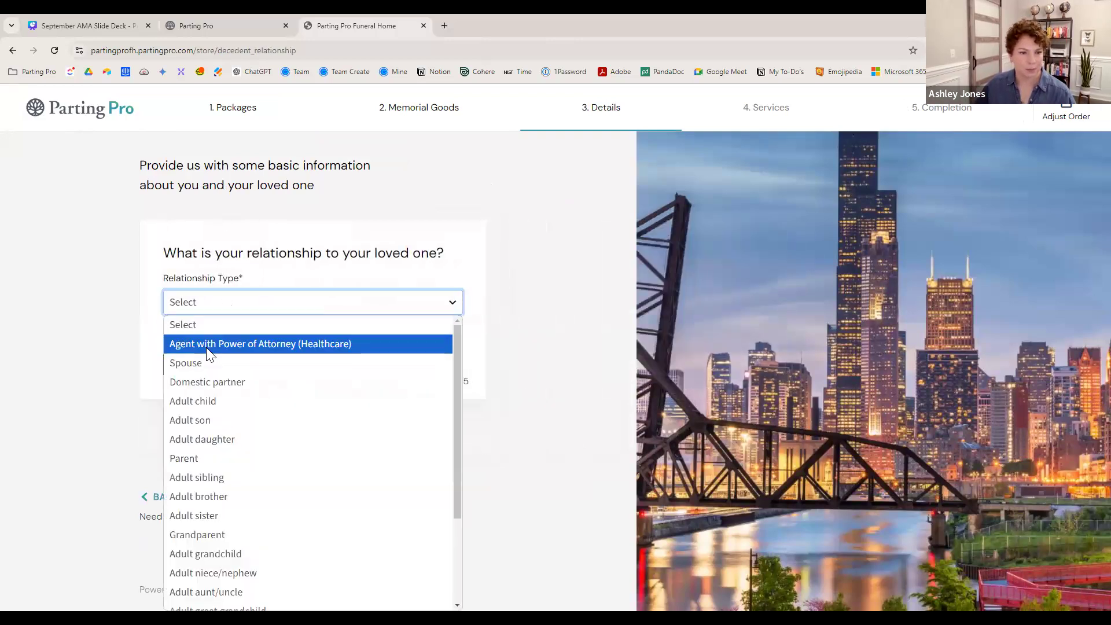
{"action": "left_click", "coordinate": [206, 347]}
{"action": "left_click", "coordinate": [211, 364]}
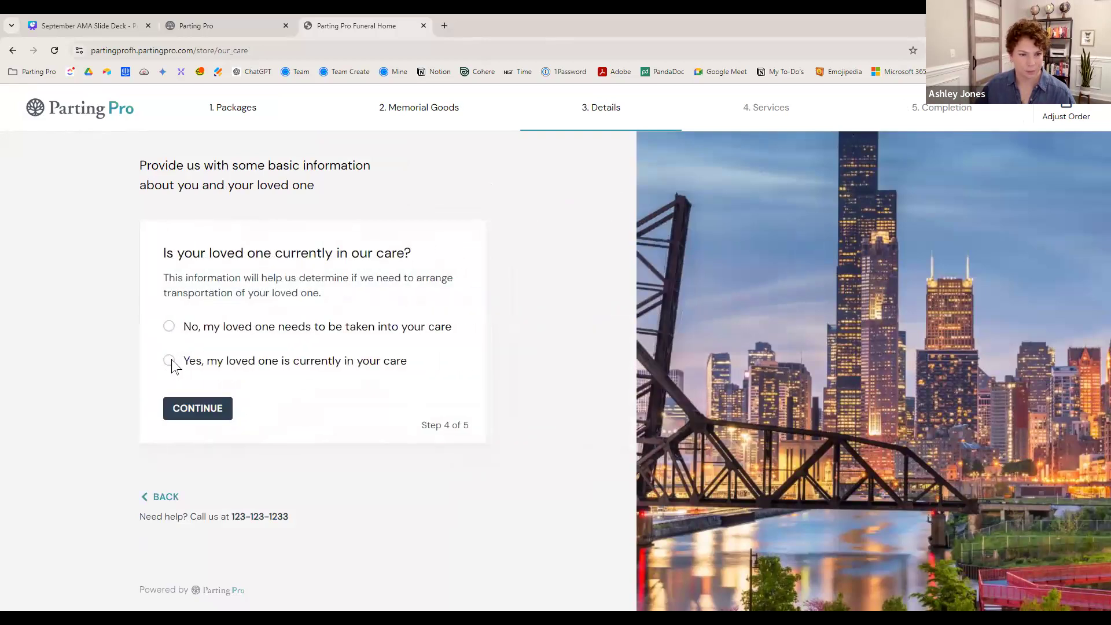
{"action": "left_click", "coordinate": [169, 360]}
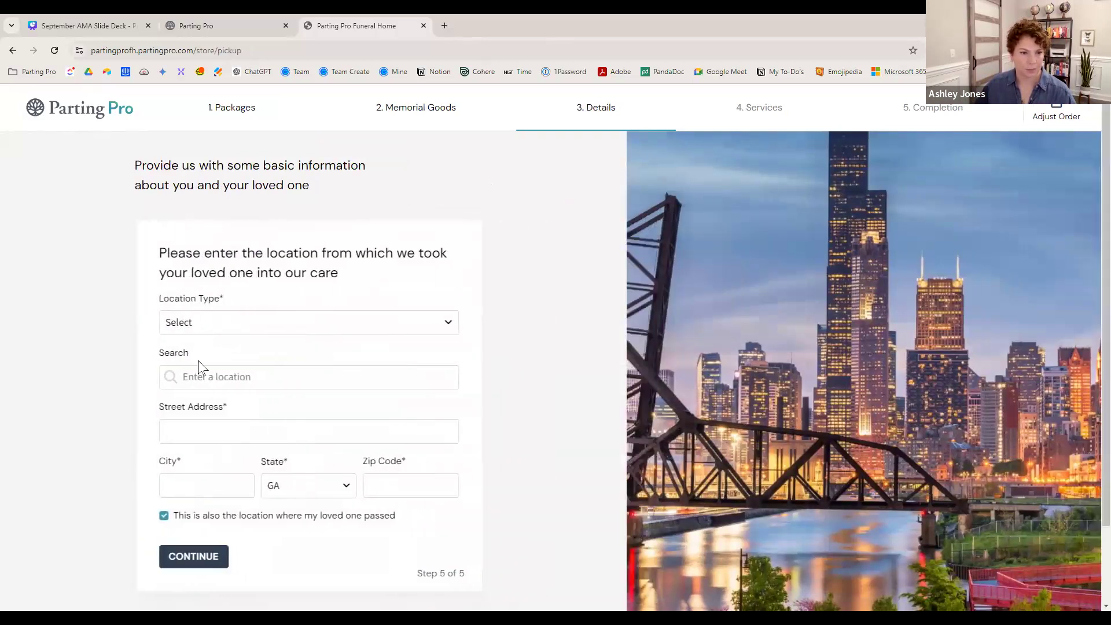
- Search 'sava' and set the pickup location to Savannah/Hilton Head International Airport
{"action": "left_click", "coordinate": [206, 377]}
{"action": "type", "text": "sava"}
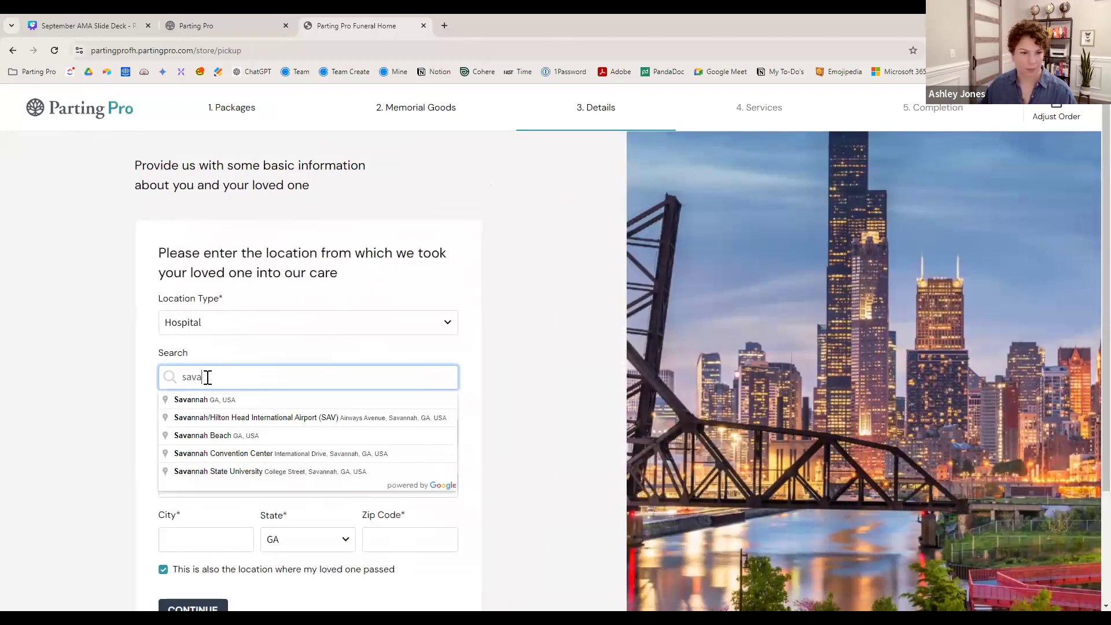
{"action": "left_click", "coordinate": [226, 418]}
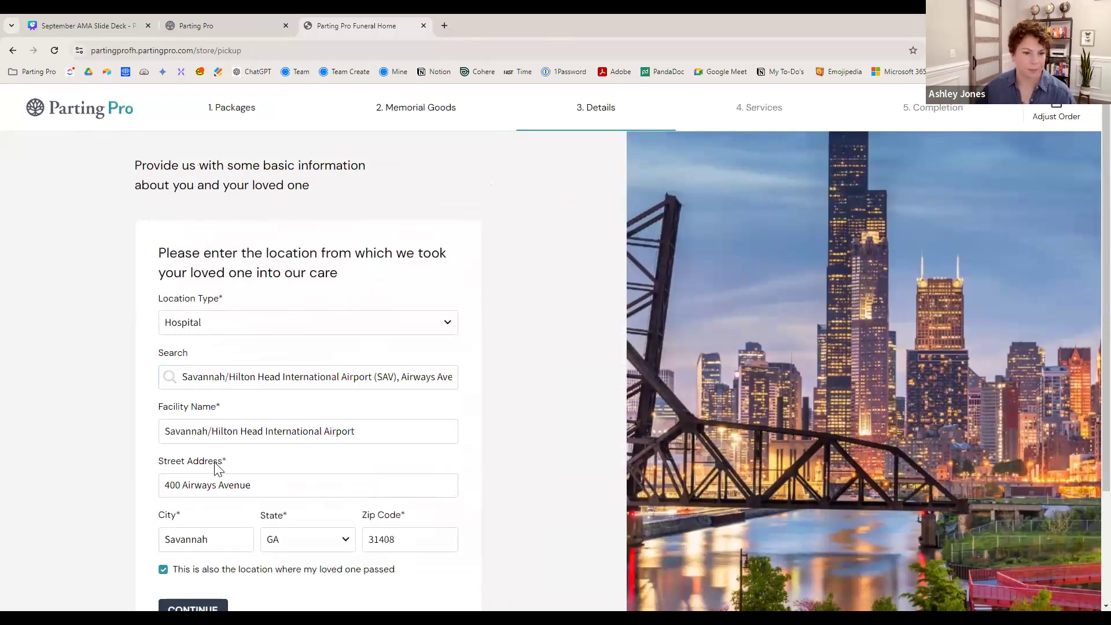
{"action": "scroll", "coordinate": [203, 467], "scroll_direction": "down", "scroll_amount": 3}
{"action": "left_click", "coordinate": [194, 467]}
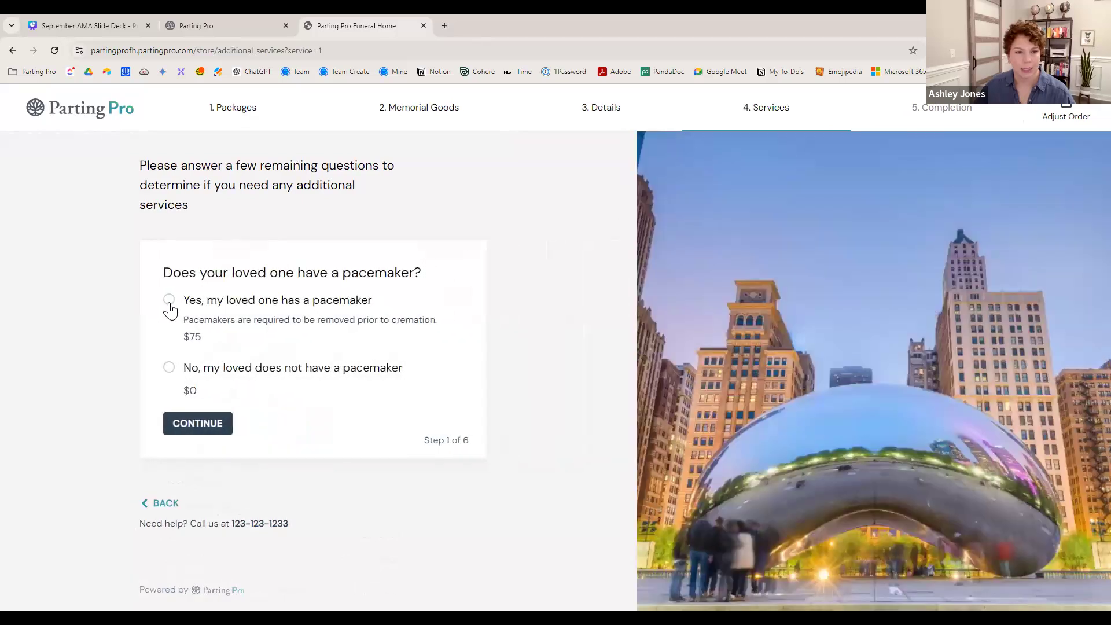
- Indicate a pacemaker, add Witness Cremation, and choose standard cremation timing
{"action": "left_click", "coordinate": [169, 301]}
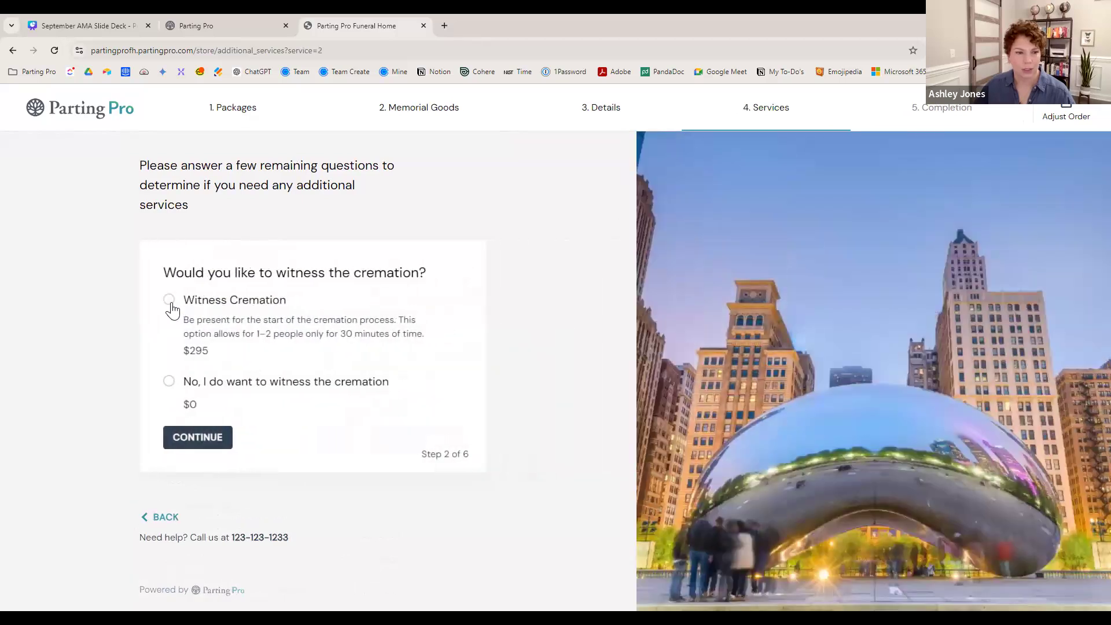
{"action": "left_click", "coordinate": [170, 302]}
{"action": "left_click", "coordinate": [164, 323]}
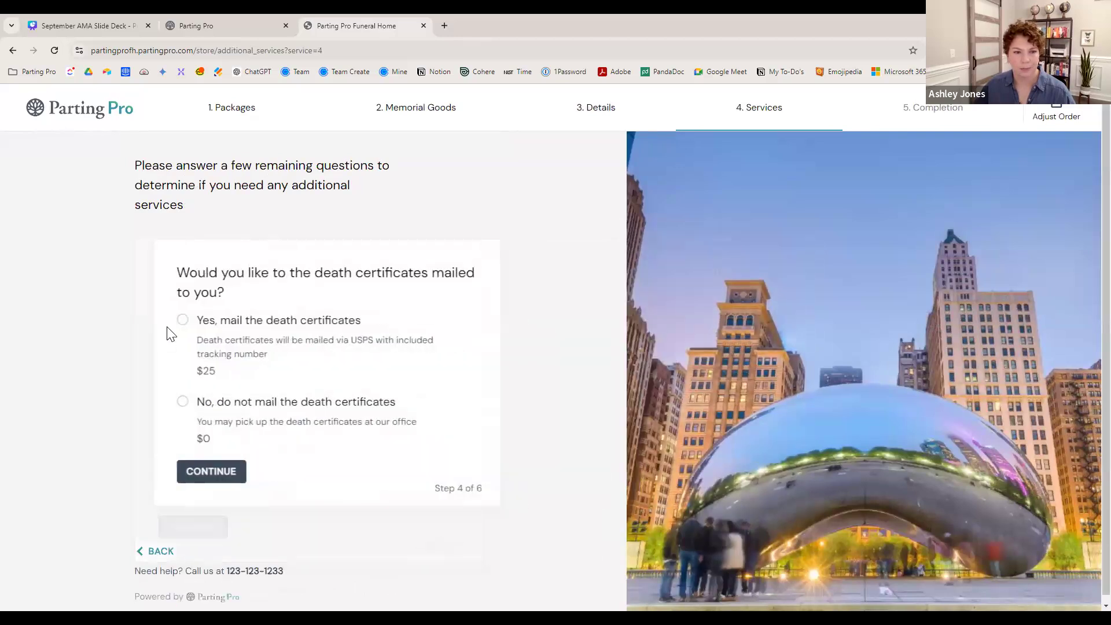
- Have the death certificates mailed and receive the remains at the funeral home
{"action": "left_click", "coordinate": [164, 323]}
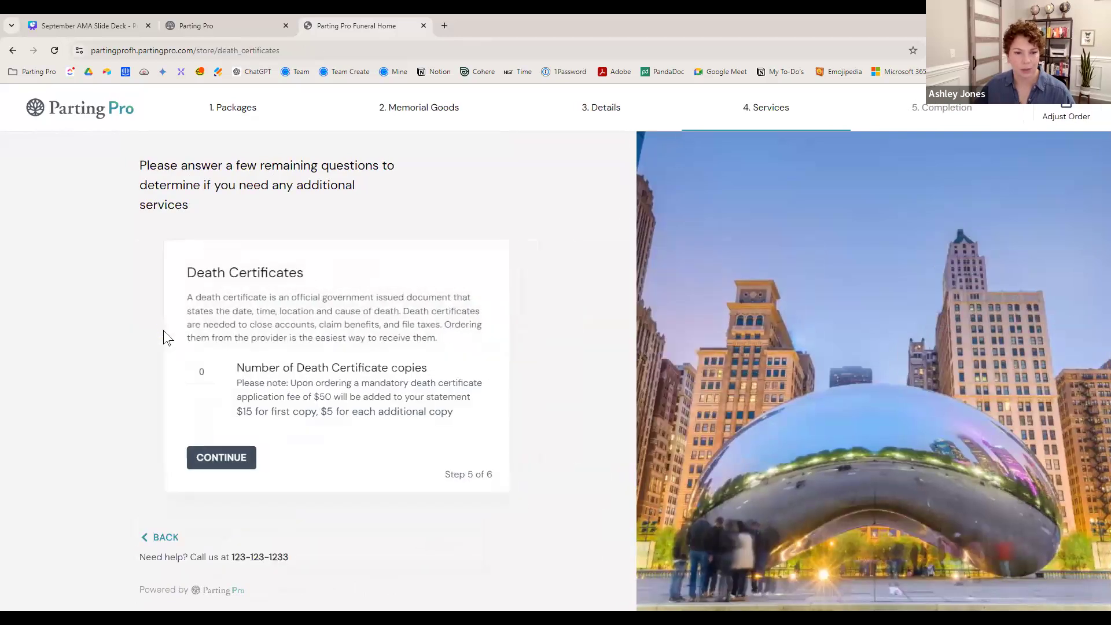
{"action": "left_click", "coordinate": [204, 458]}
{"action": "left_click", "coordinate": [168, 322]}
{"action": "left_click", "coordinate": [201, 449]}
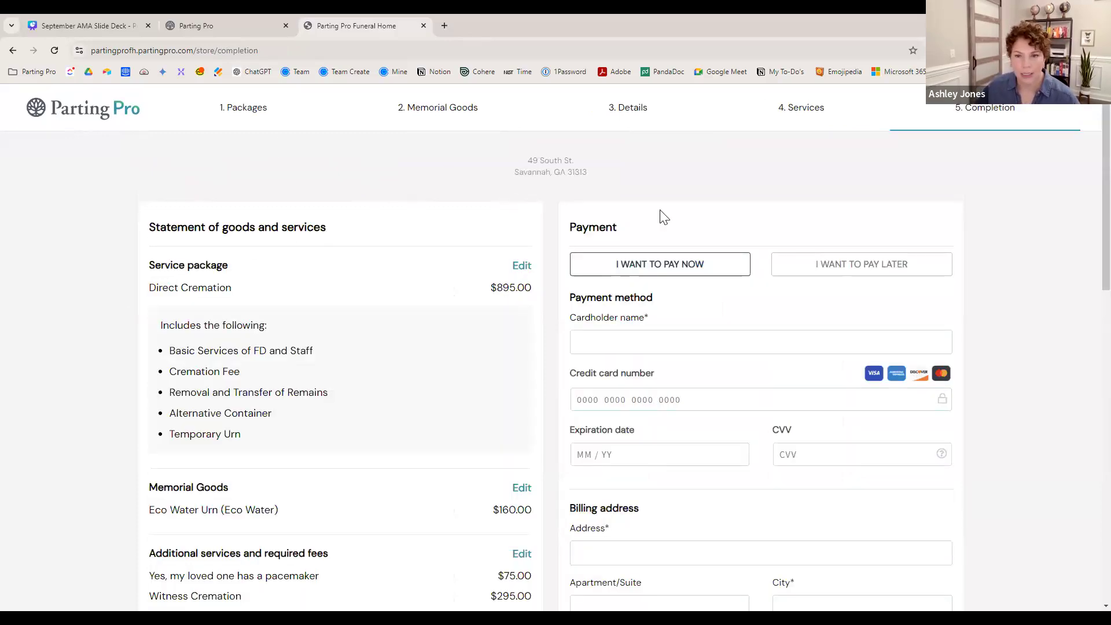
{"action": "scroll", "coordinate": [664, 217], "scroll_direction": "down", "scroll_amount": 9}
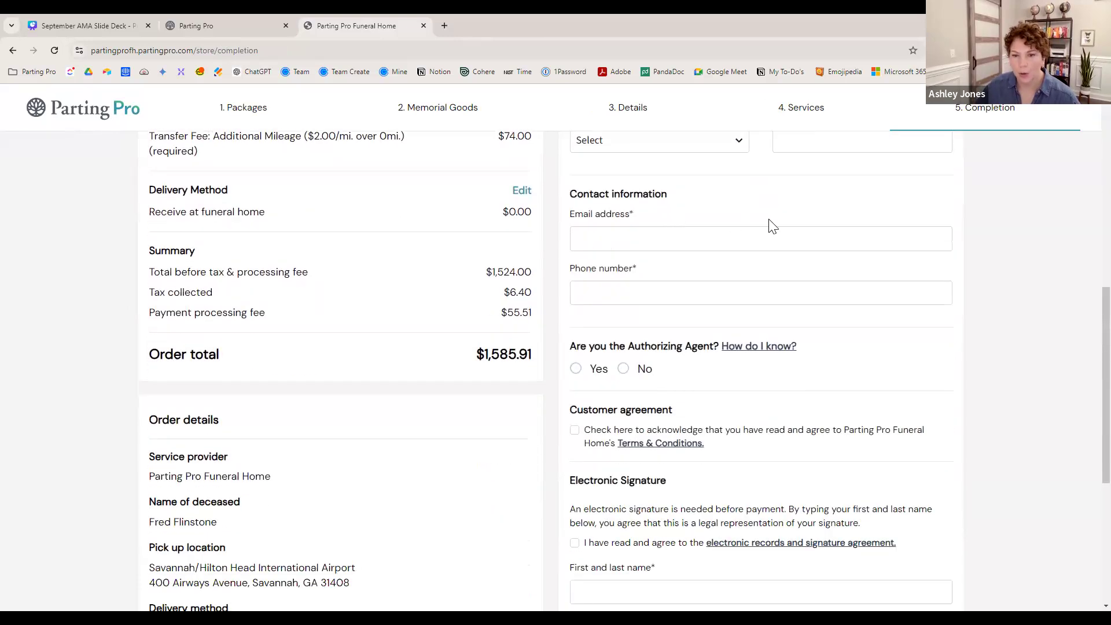
{"action": "scroll", "coordinate": [773, 225], "scroll_direction": "down", "scroll_amount": 1}
{"action": "scroll", "coordinate": [776, 226], "scroll_direction": "down", "scroll_amount": 1}
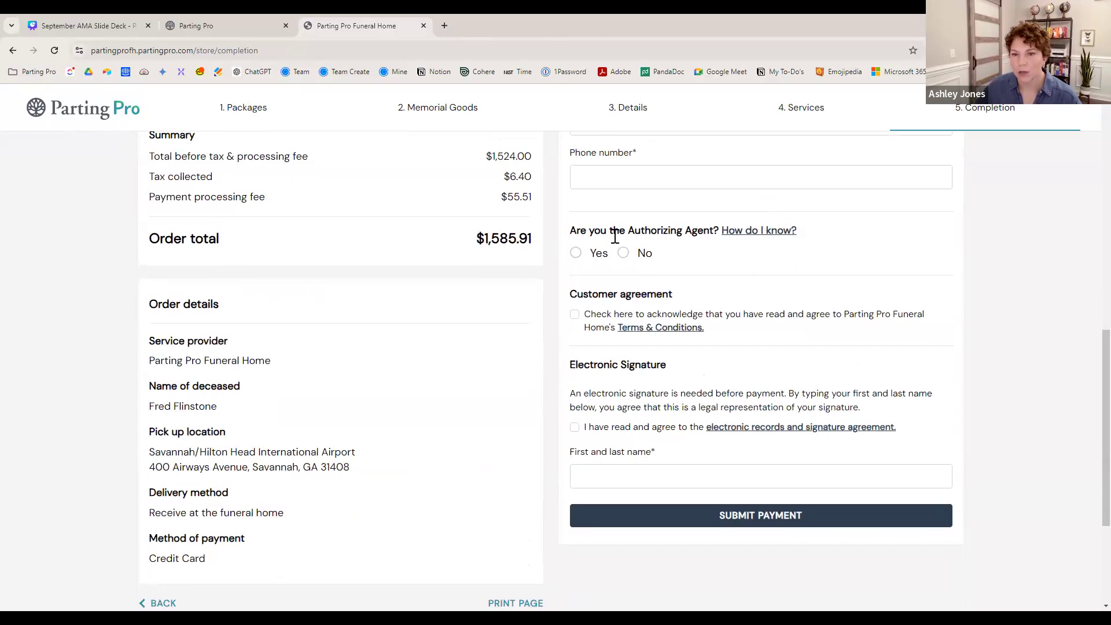
{"action": "scroll", "coordinate": [714, 237], "scroll_direction": "up", "scroll_amount": 1}
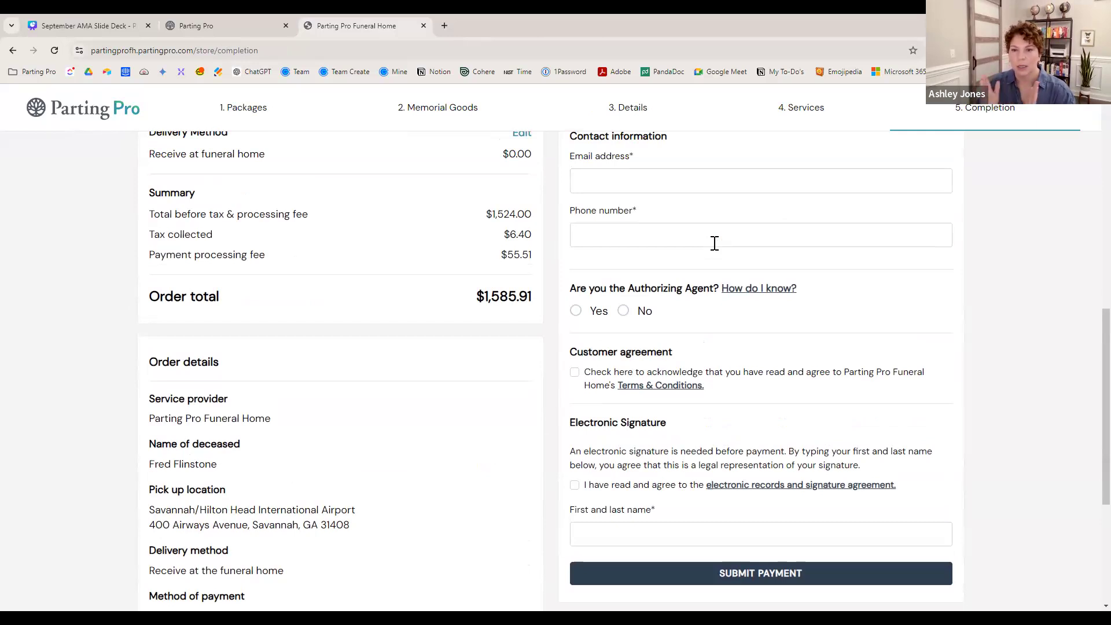
{"action": "left_click", "coordinate": [733, 290]}
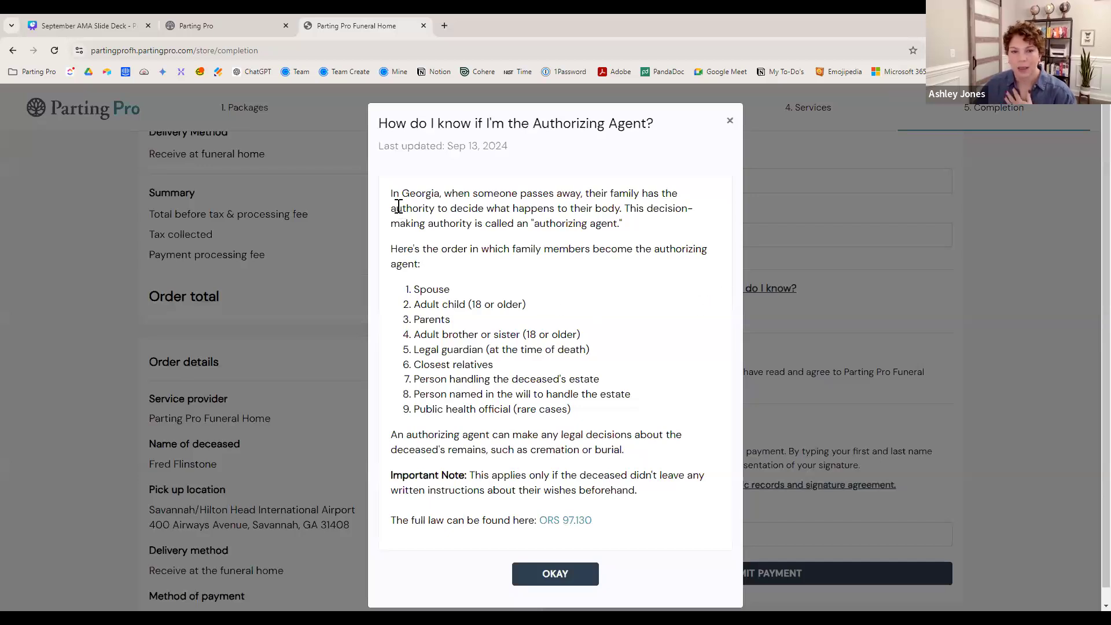
{"action": "left_click_drag", "start_coordinate": [391, 202], "coordinate": [679, 527]}
{"action": "left_click", "coordinate": [673, 523]}
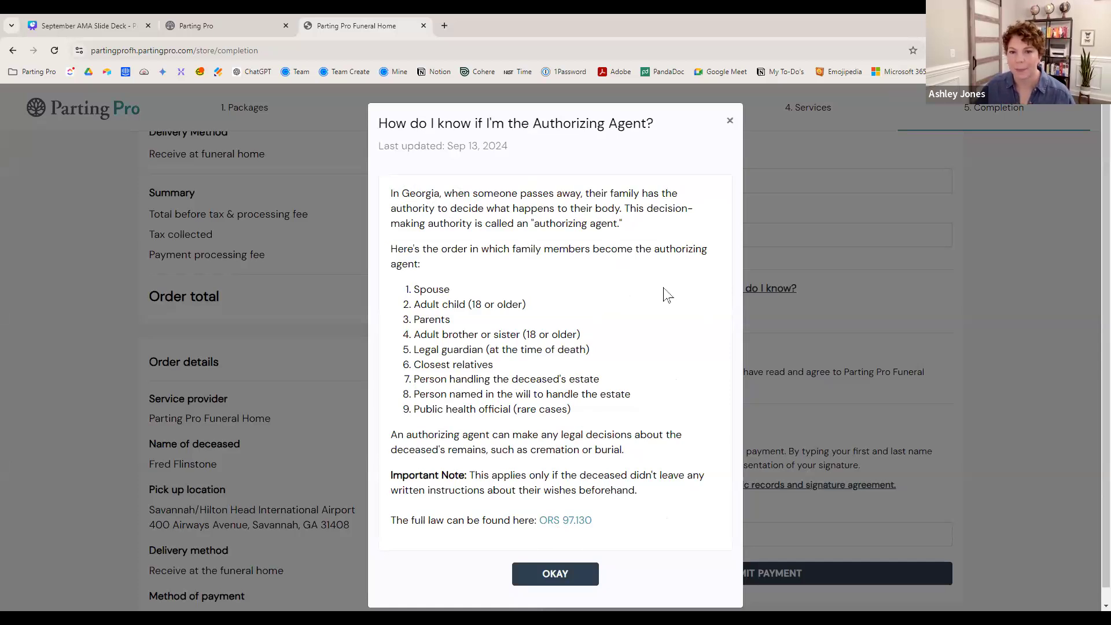
{"action": "left_click_drag", "start_coordinate": [403, 289], "coordinate": [413, 418]}
{"action": "left_click", "coordinate": [655, 410]}
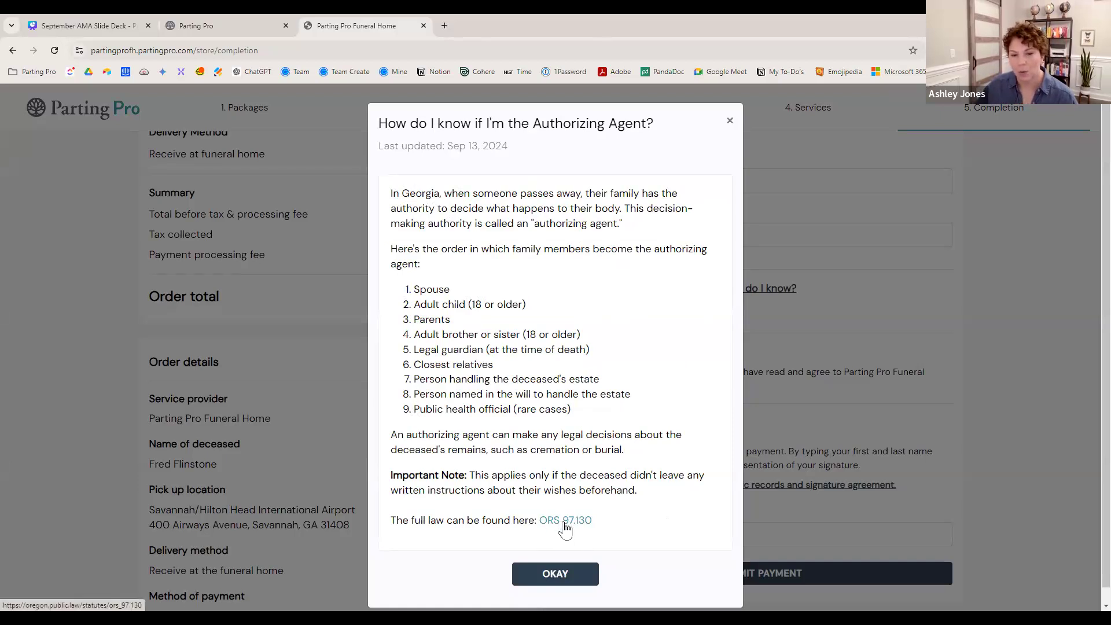
{"action": "left_click_drag", "start_coordinate": [637, 532], "coordinate": [385, 184]}
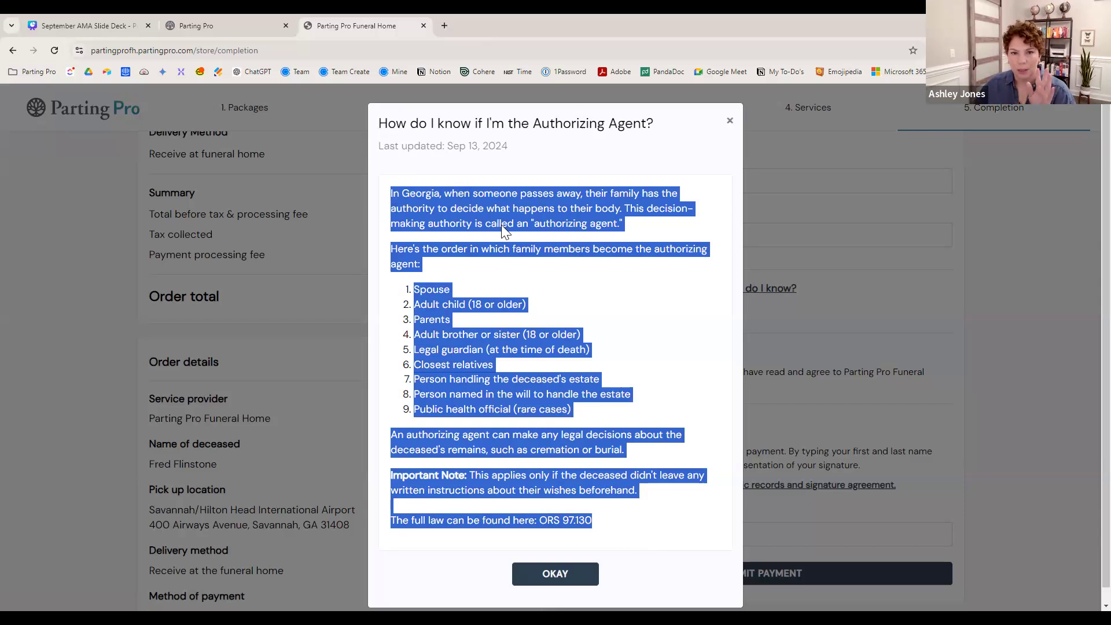
{"action": "left_click", "coordinate": [554, 574]}
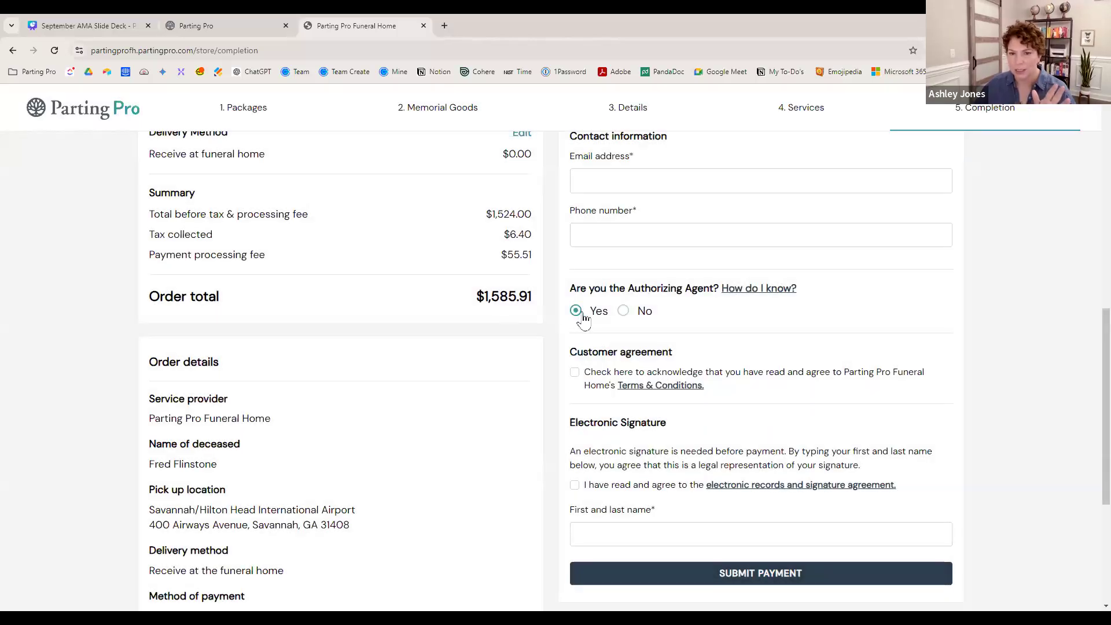
- Answer No to being the authorizing agent, entering the agent's first and last name with relationship Adult child
{"action": "left_click", "coordinate": [624, 312]}
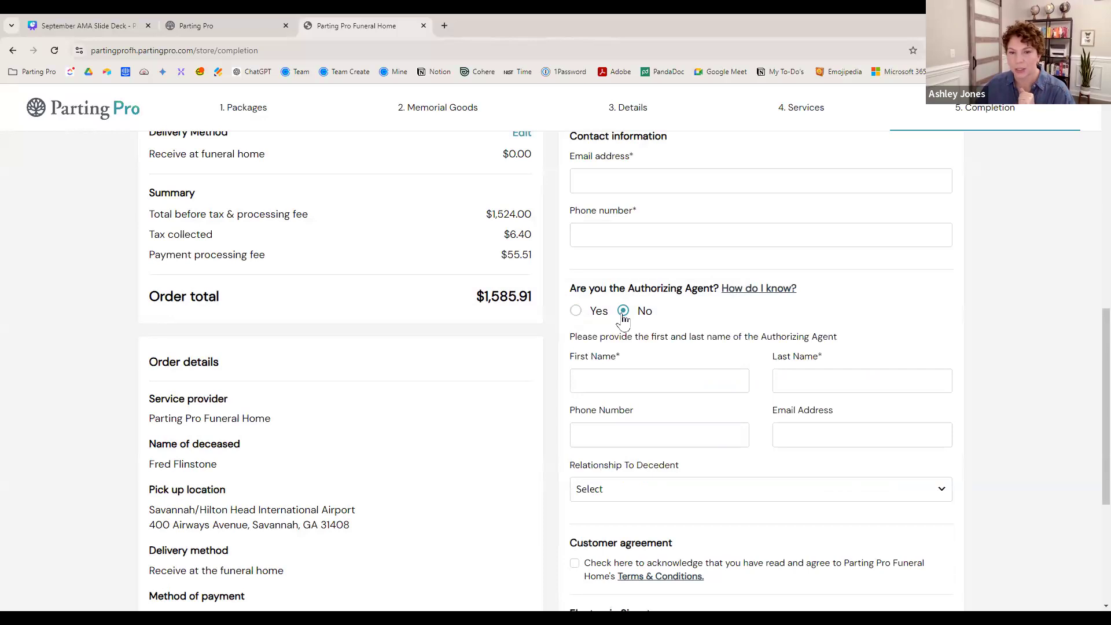
{"action": "left_click", "coordinate": [639, 383]}
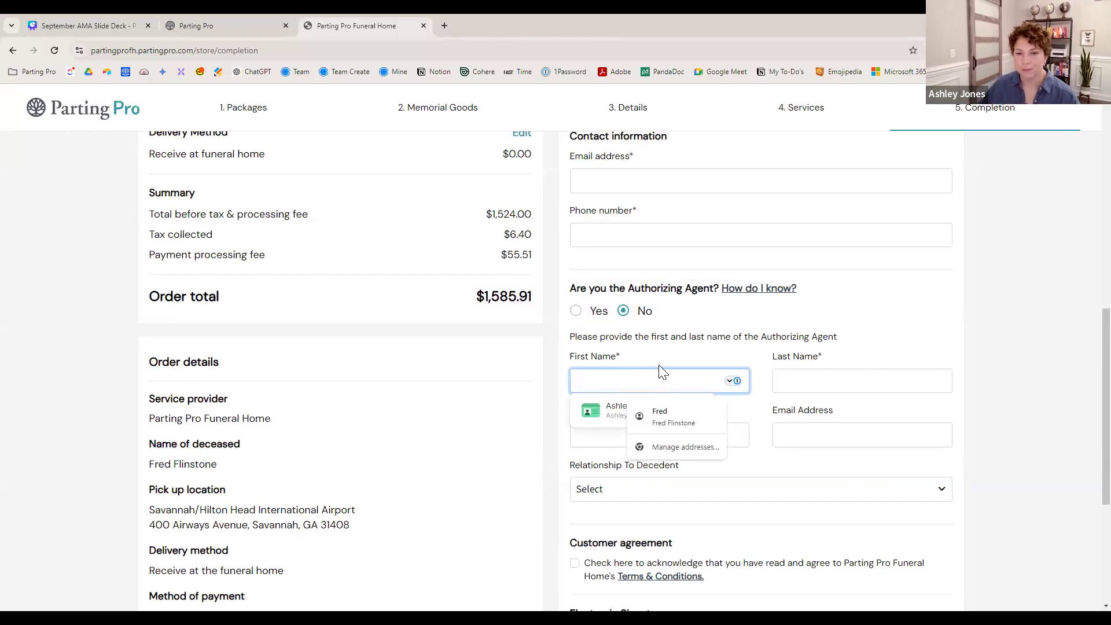
{"action": "key", "text": "Tab"}
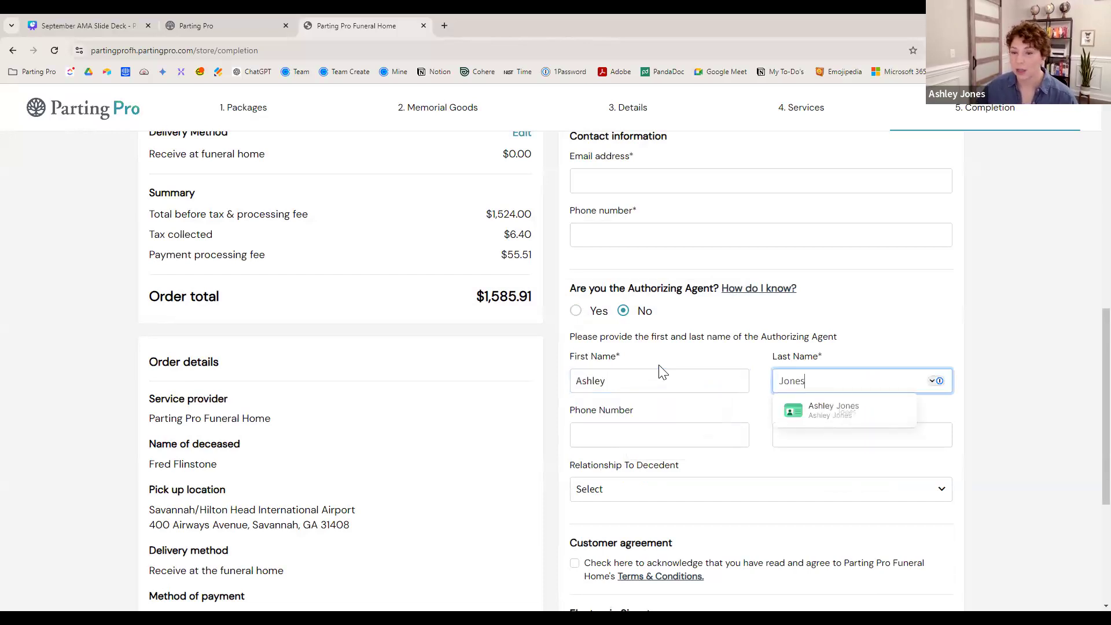
{"action": "left_click", "coordinate": [638, 495]}
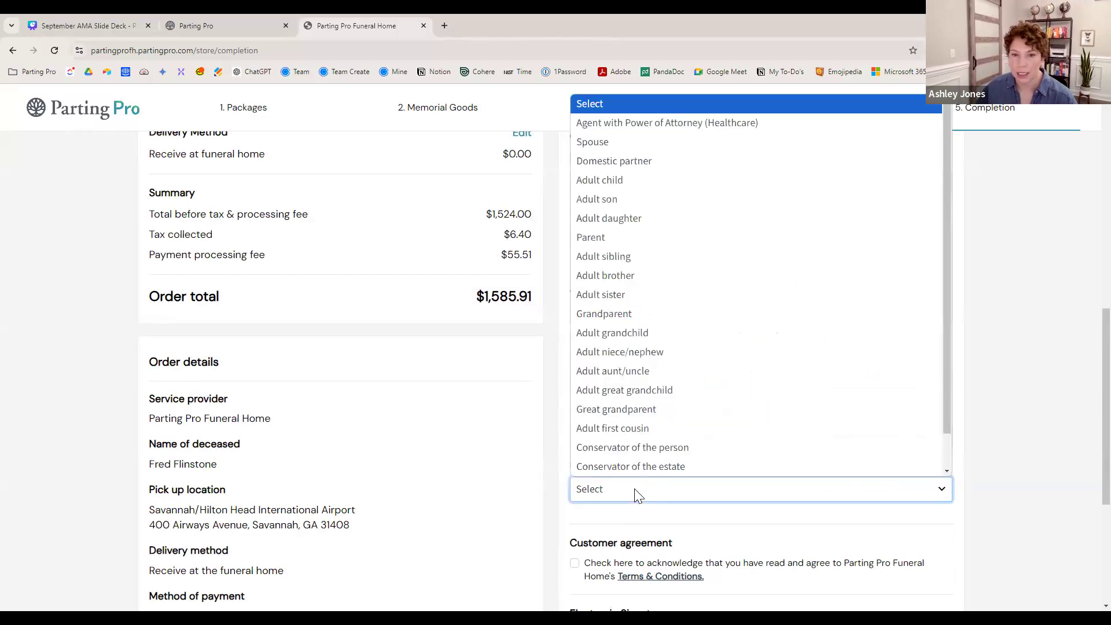
{"action": "left_click", "coordinate": [613, 183]}
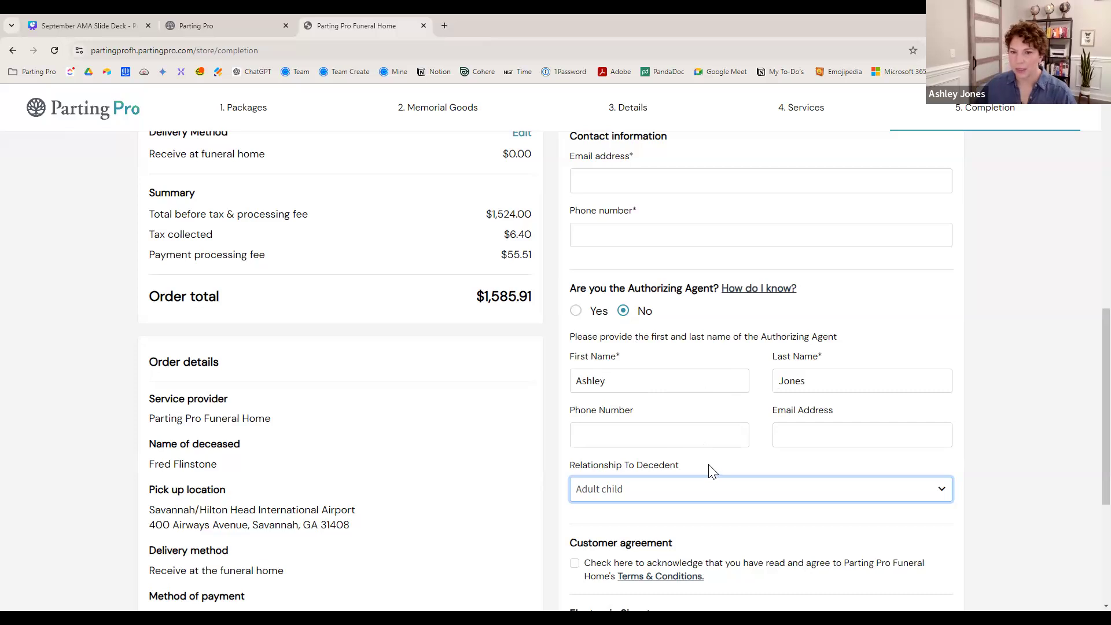
- Accept the customer agreement and the electronic records and signature agreement
{"action": "scroll", "coordinate": [728, 447], "scroll_direction": "down", "scroll_amount": 1}
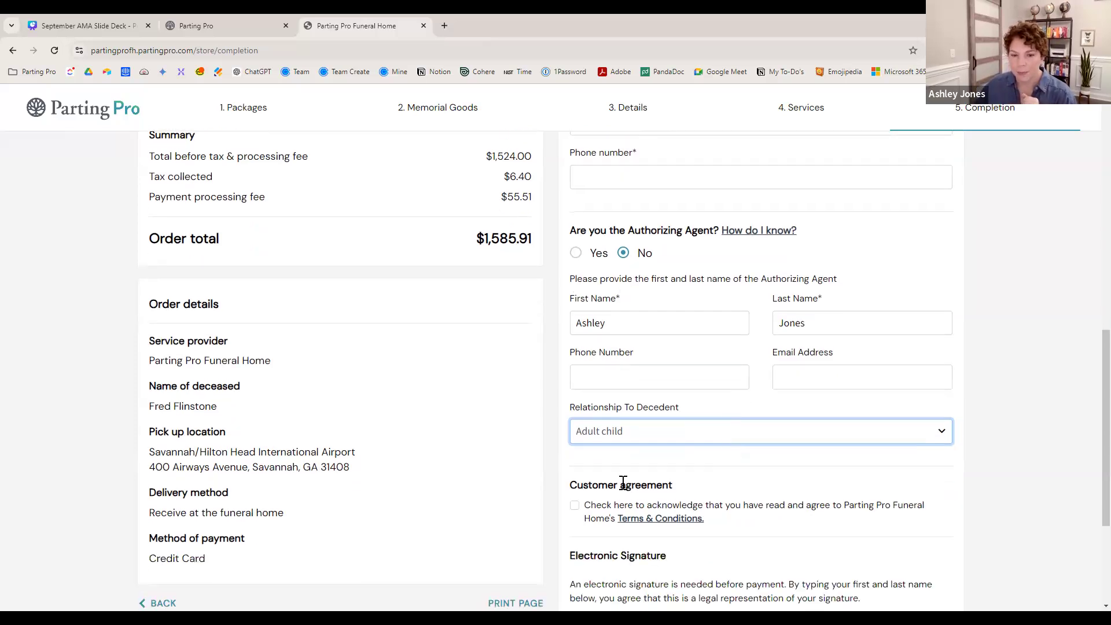
{"action": "left_click", "coordinate": [574, 512]}
{"action": "scroll", "coordinate": [741, 514], "scroll_direction": "down", "scroll_amount": 2}
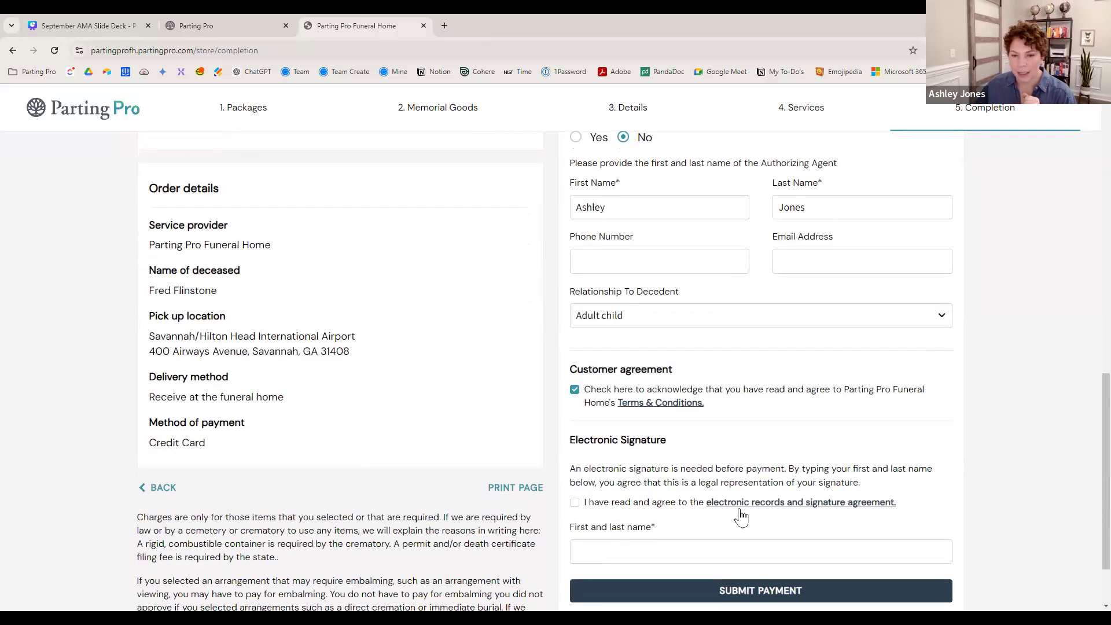
{"action": "left_click", "coordinate": [576, 503]}
{"action": "scroll", "coordinate": [705, 362], "scroll_direction": "up", "scroll_amount": 13}
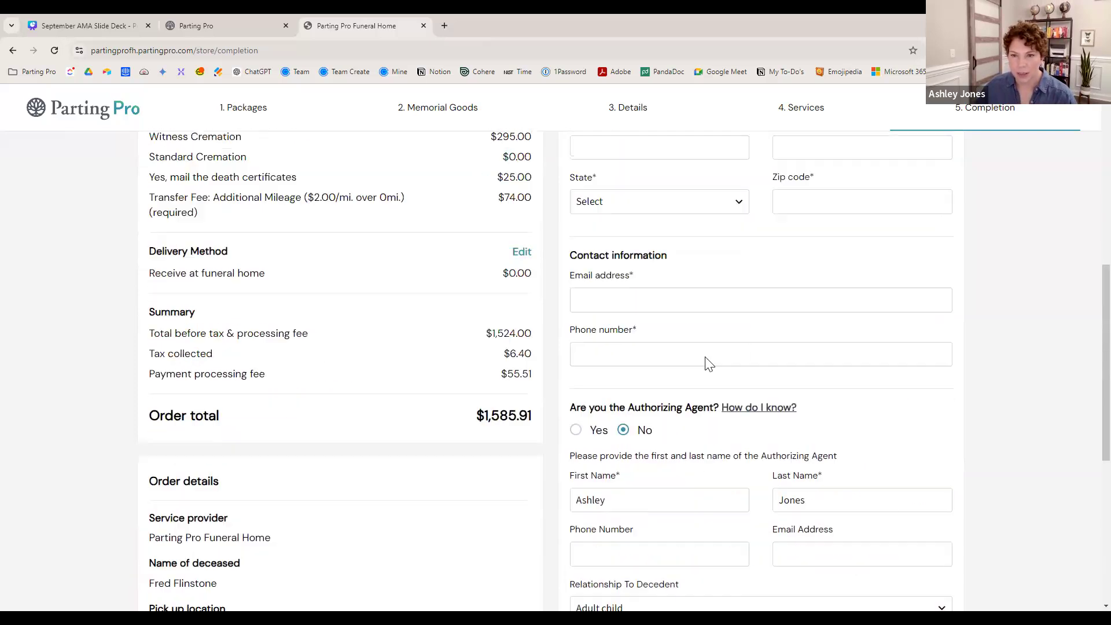
- Choose to pay later, answer No to authorizing agent, and enter the agent's first and last name
{"action": "left_click", "coordinate": [858, 270]}
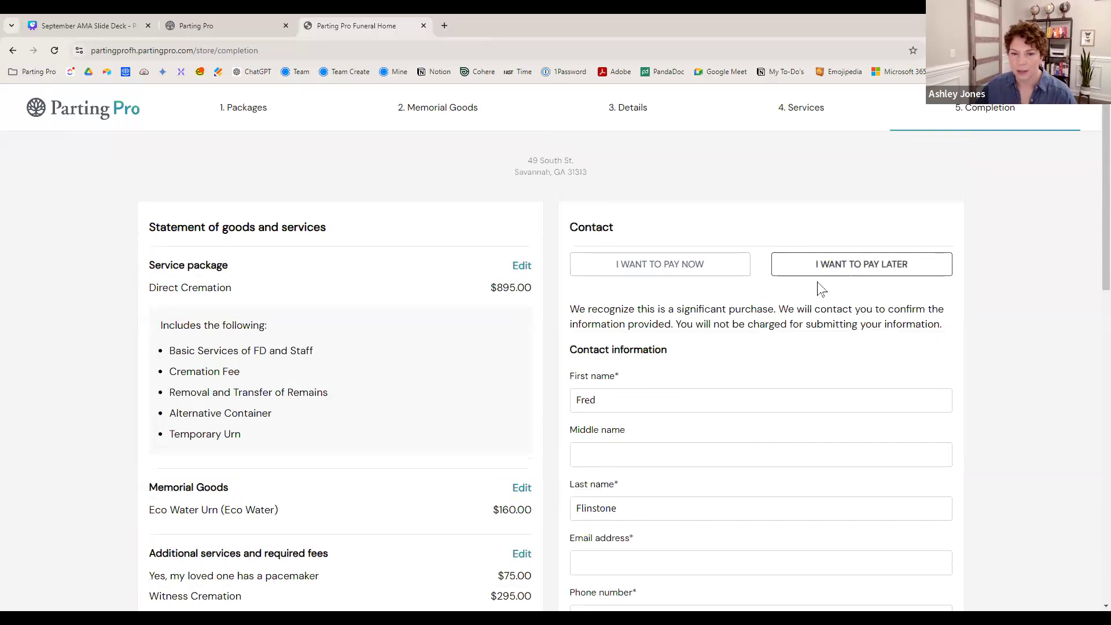
{"action": "scroll", "coordinate": [796, 320], "scroll_direction": "down", "scroll_amount": 4}
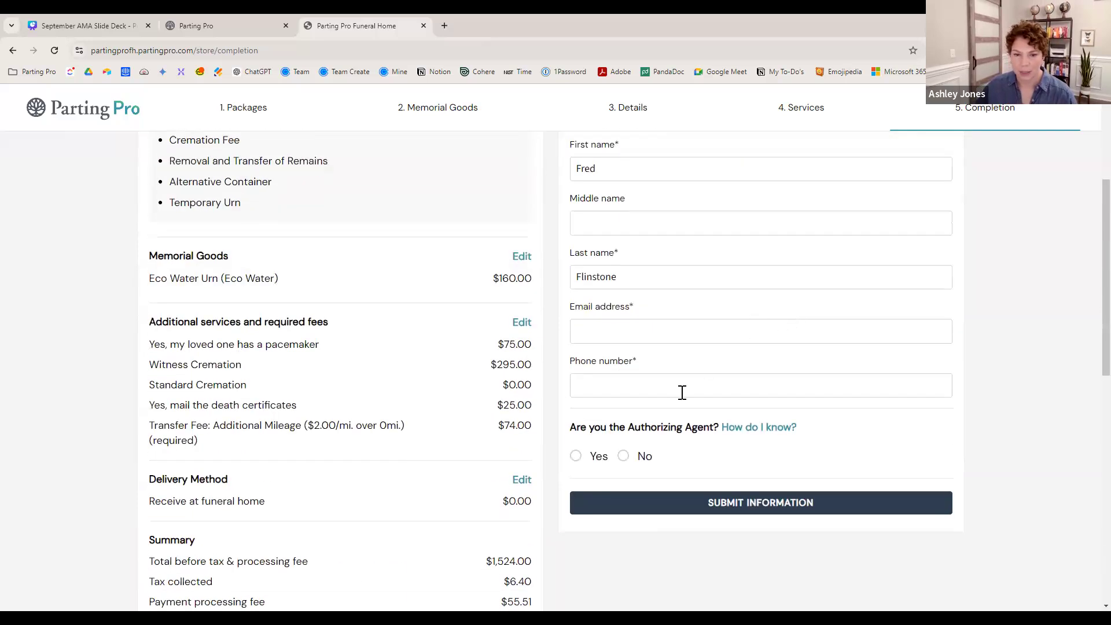
{"action": "left_click", "coordinate": [643, 457]}
{"action": "left_click", "coordinate": [617, 531]}
{"action": "key", "text": "Tab"}
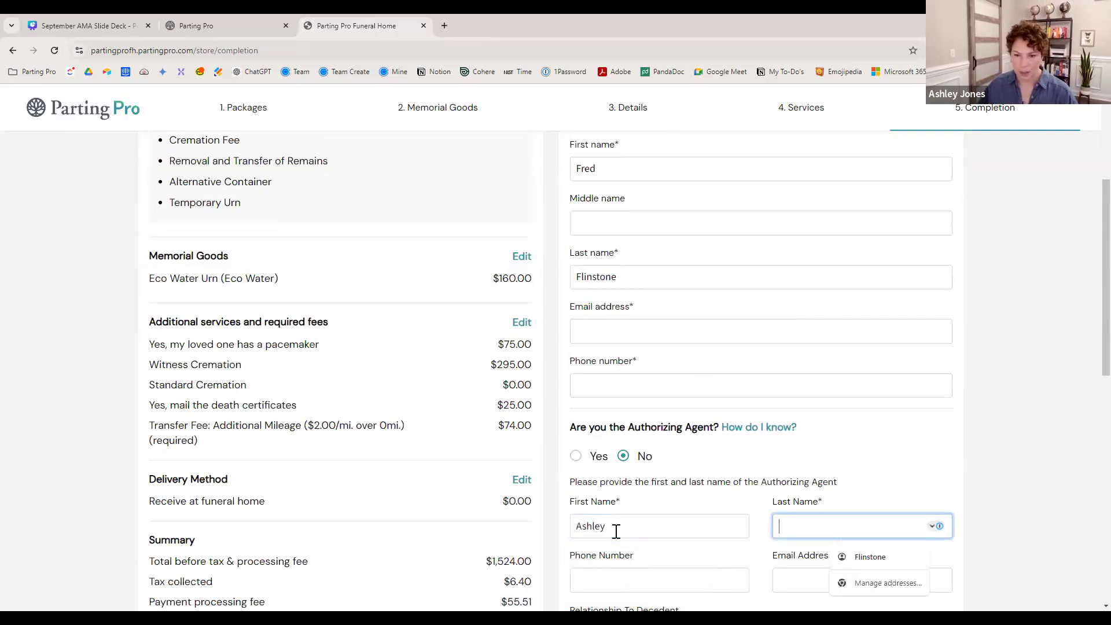
- Set the agent's relationship to decedent to Adult child
{"action": "scroll", "coordinate": [617, 531], "scroll_direction": "down", "scroll_amount": 2}
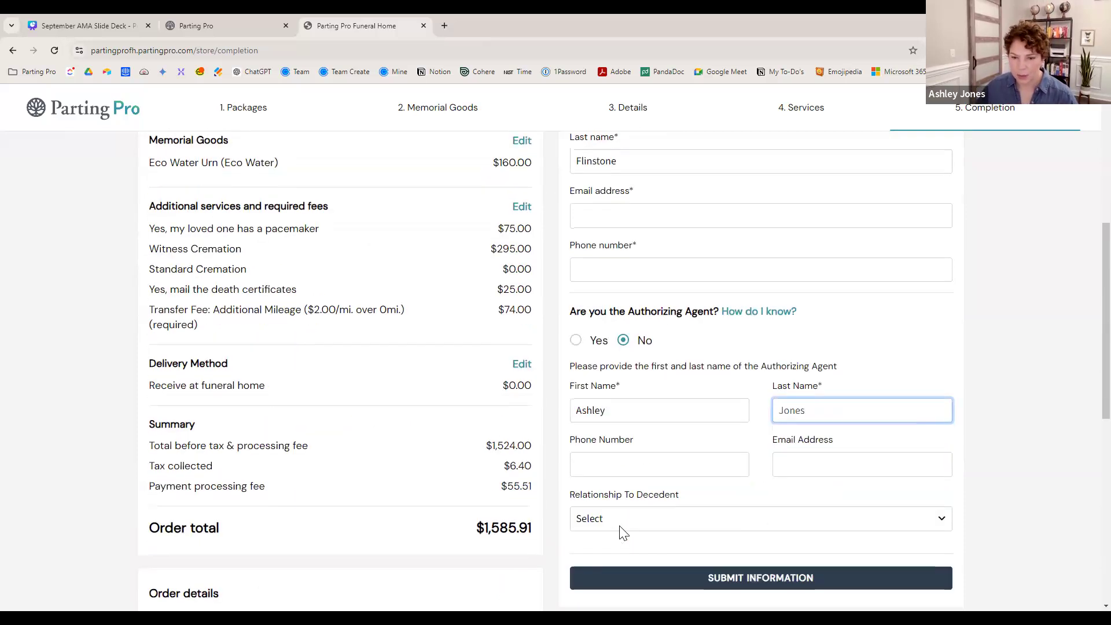
{"action": "left_click", "coordinate": [674, 520]}
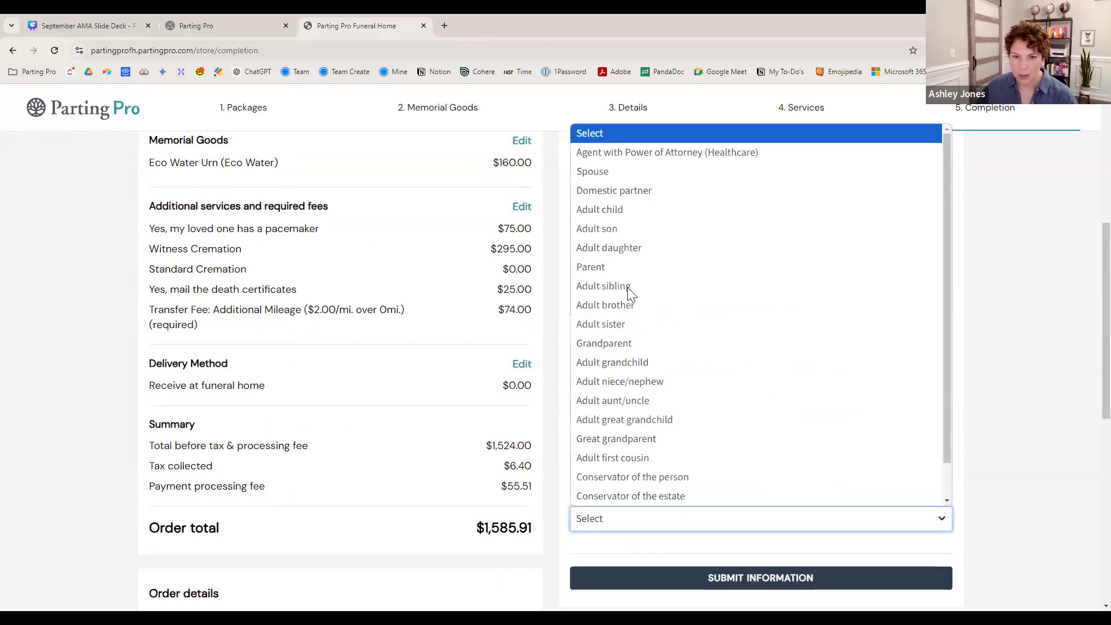
{"action": "left_click", "coordinate": [614, 212]}
{"action": "scroll", "coordinate": [793, 396], "scroll_direction": "up", "scroll_amount": 3}
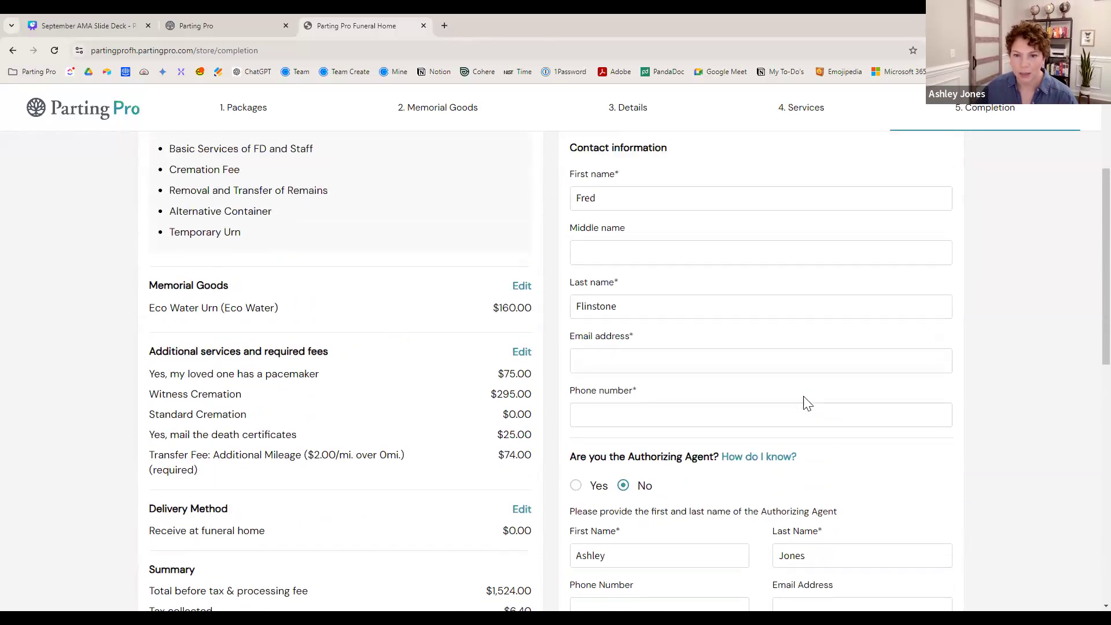
- Fill in the contact's saved e-mail and phone number, then submit the checkout information
{"action": "left_click", "coordinate": [642, 389]}
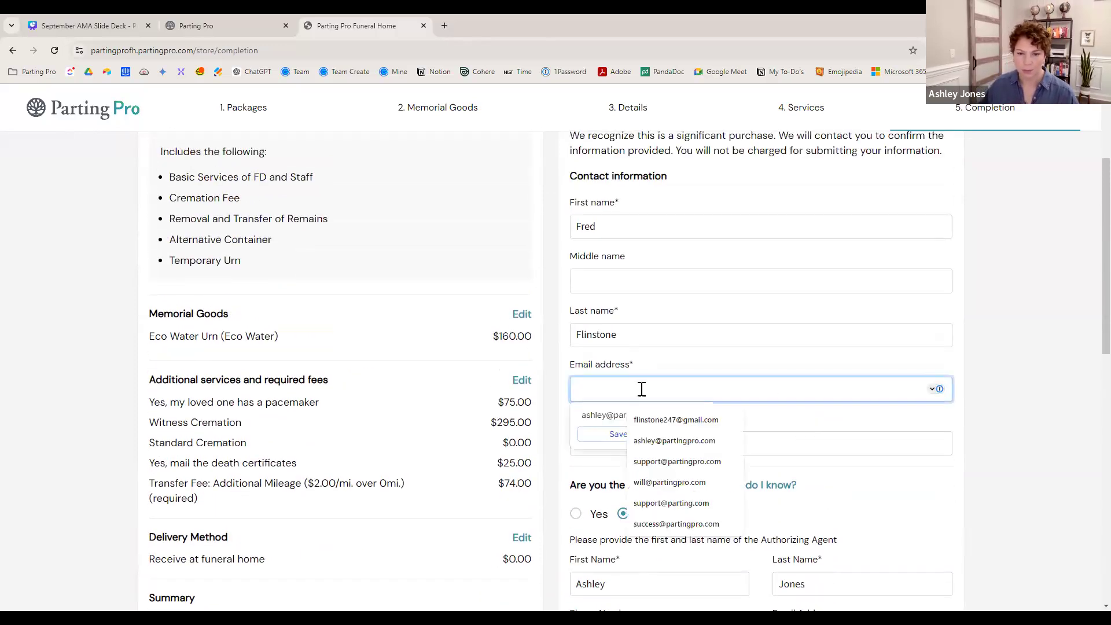
{"action": "left_click", "coordinate": [675, 440]}
{"action": "left_click", "coordinate": [662, 449]}
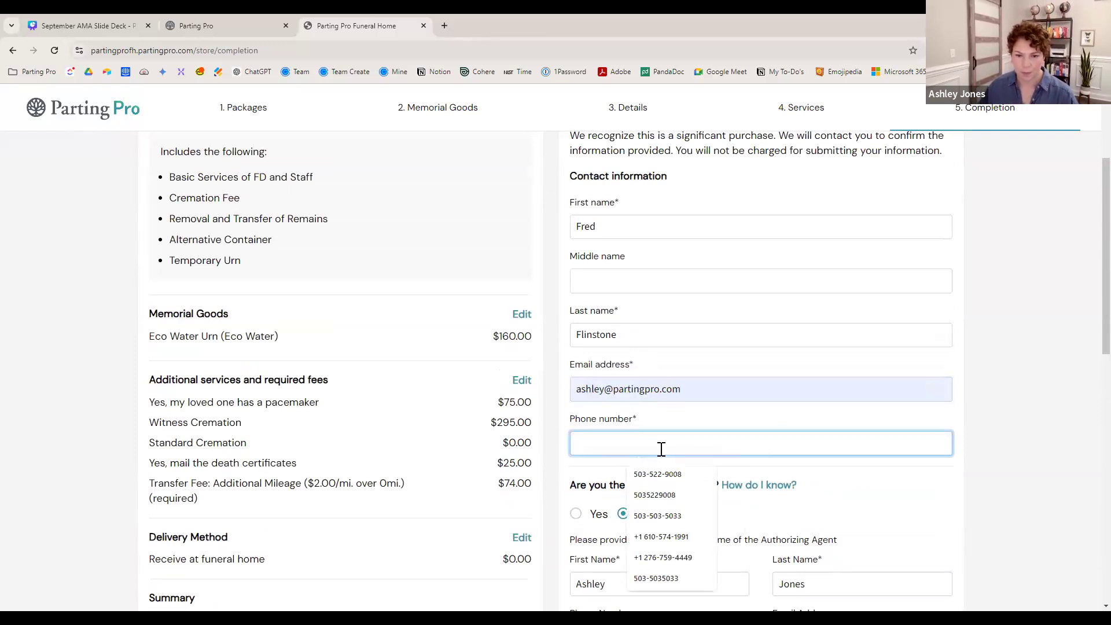
{"action": "scroll", "coordinate": [873, 495], "scroll_direction": "down", "scroll_amount": 3}
{"action": "left_click", "coordinate": [795, 567]}
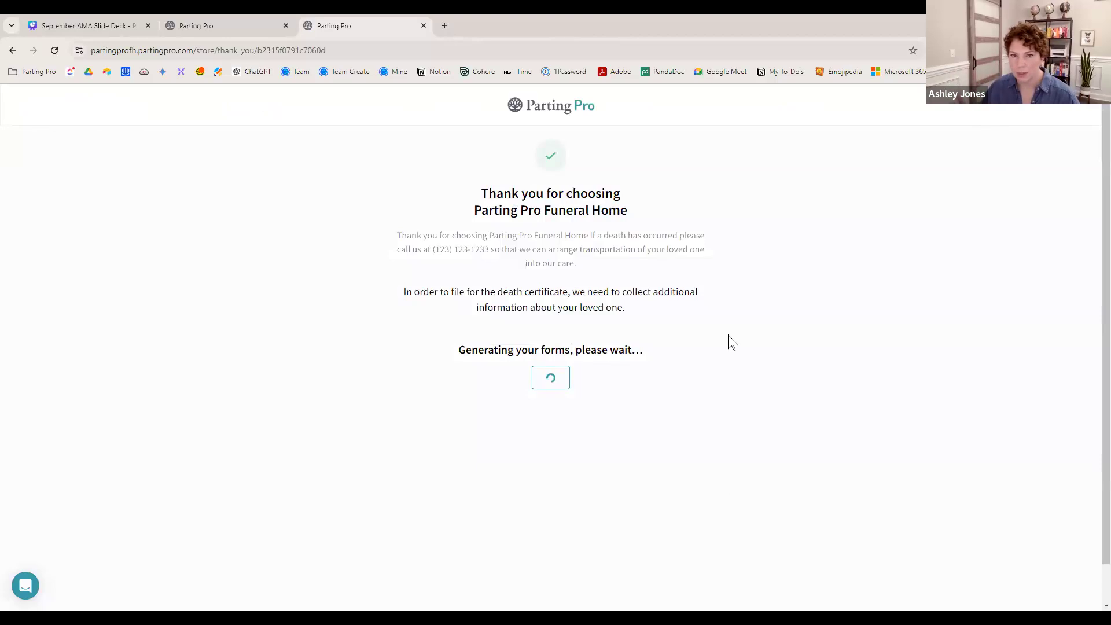
- Switch to the other Parting Pro tab and return to the cases list
{"action": "left_click", "coordinate": [222, 20]}
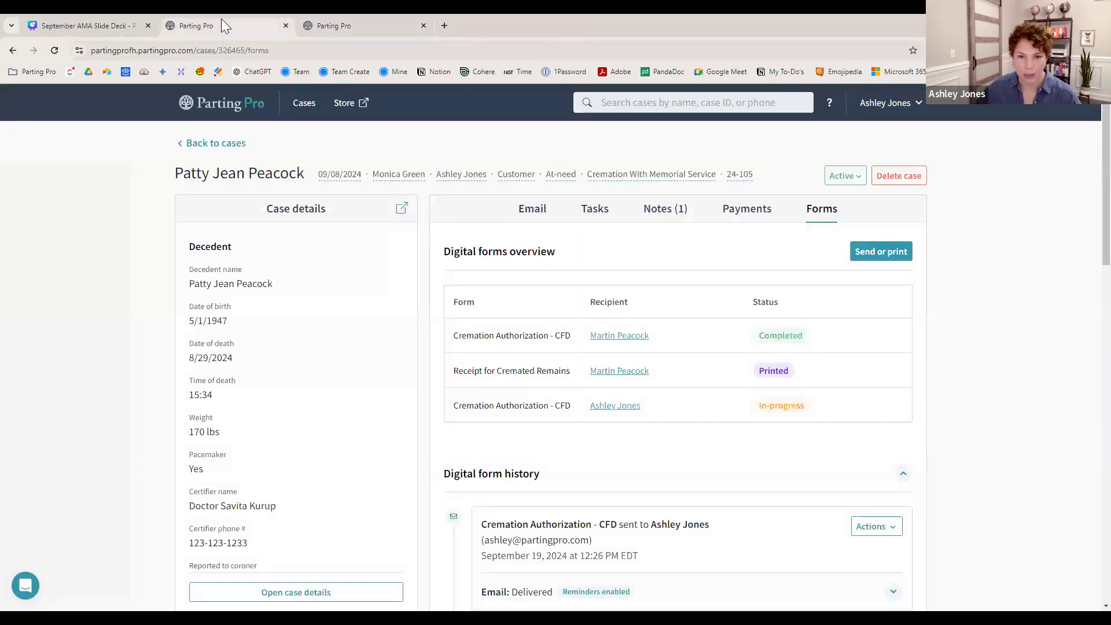
{"action": "left_click", "coordinate": [223, 110]}
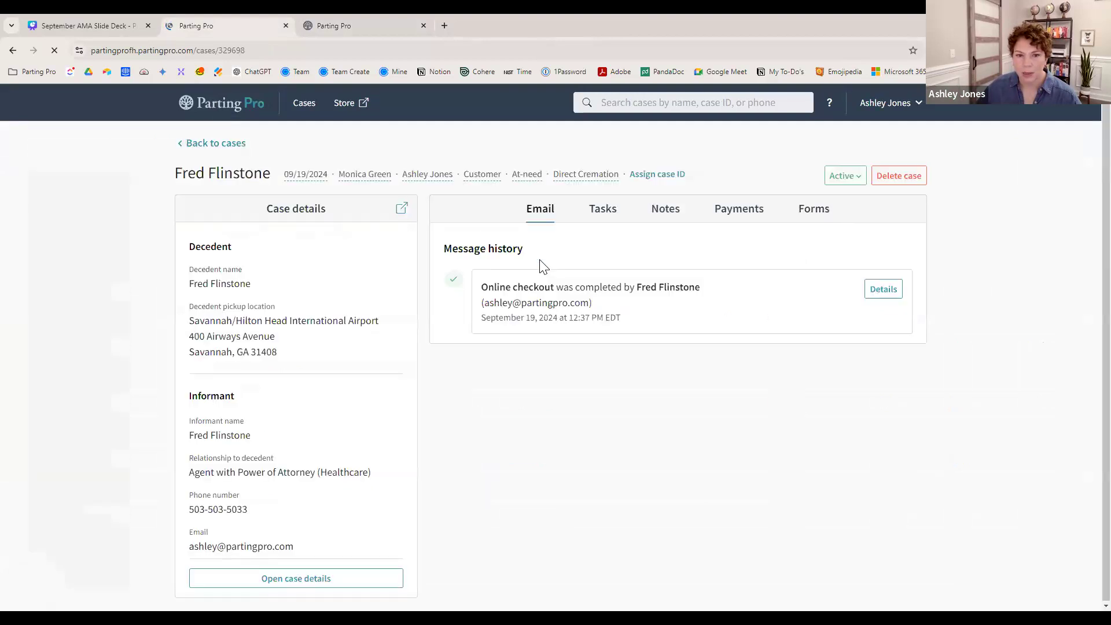
- Open the case's Payments tab and scroll to the Authorizing agent warning about differing from the informant
{"action": "left_click", "coordinate": [734, 219]}
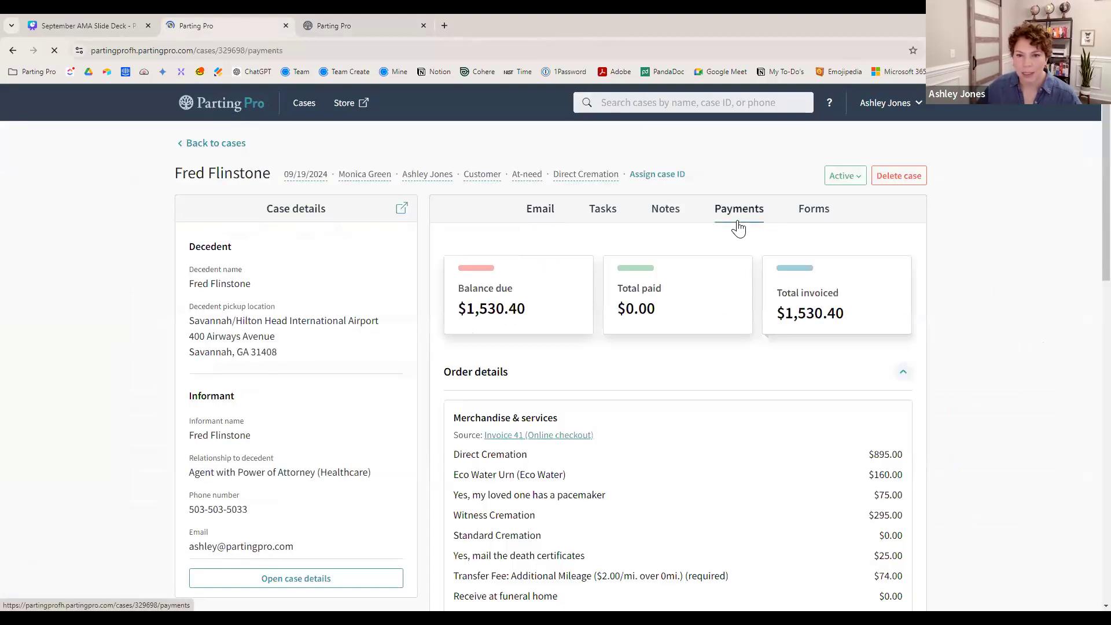
{"action": "scroll", "coordinate": [723, 286], "scroll_direction": "down", "scroll_amount": 5}
{"action": "scroll", "coordinate": [724, 286], "scroll_direction": "down", "scroll_amount": 3}
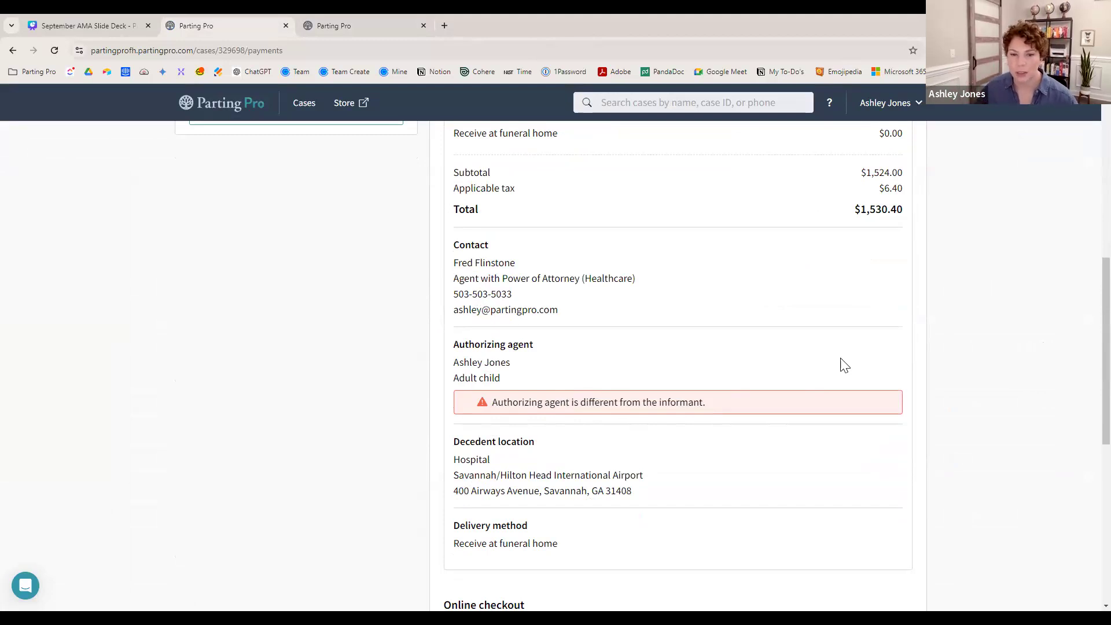
{"action": "scroll", "coordinate": [844, 366], "scroll_direction": "up", "scroll_amount": 1}
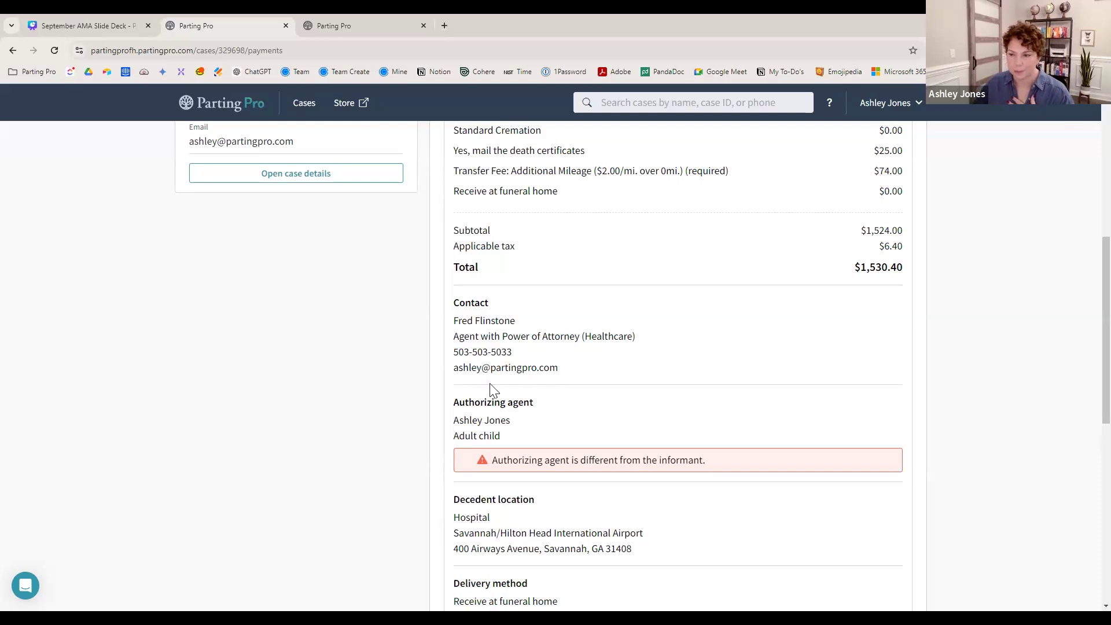
{"action": "scroll", "coordinate": [684, 421], "scroll_direction": "down", "scroll_amount": 2}
{"action": "scroll", "coordinate": [685, 422], "scroll_direction": "up", "scroll_amount": 2}
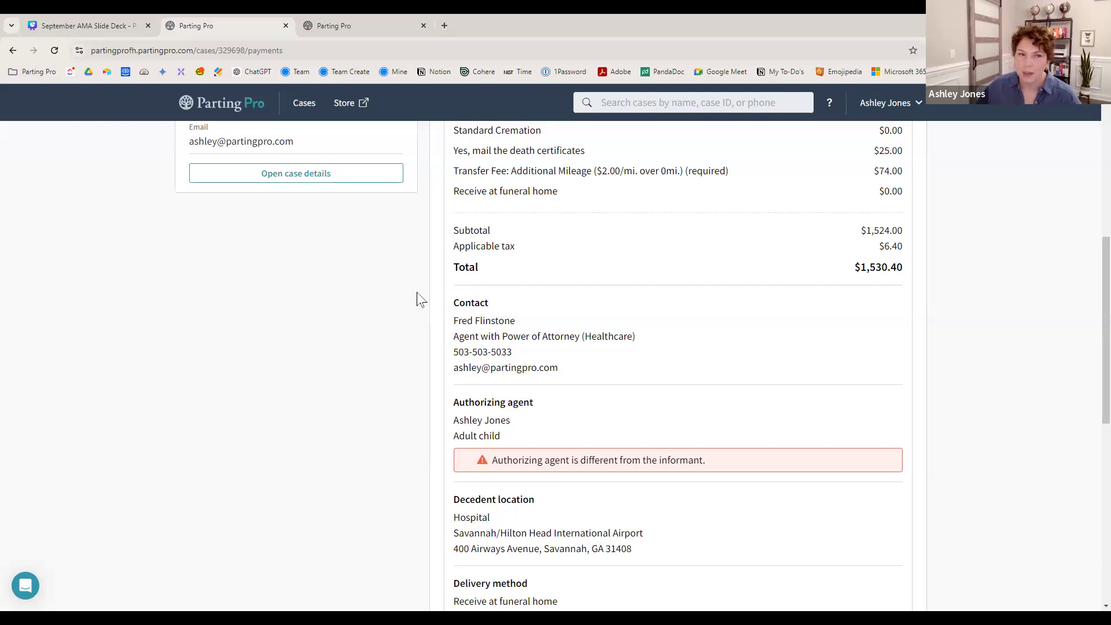
{"action": "mouse_move", "coordinate": [88, 26]}
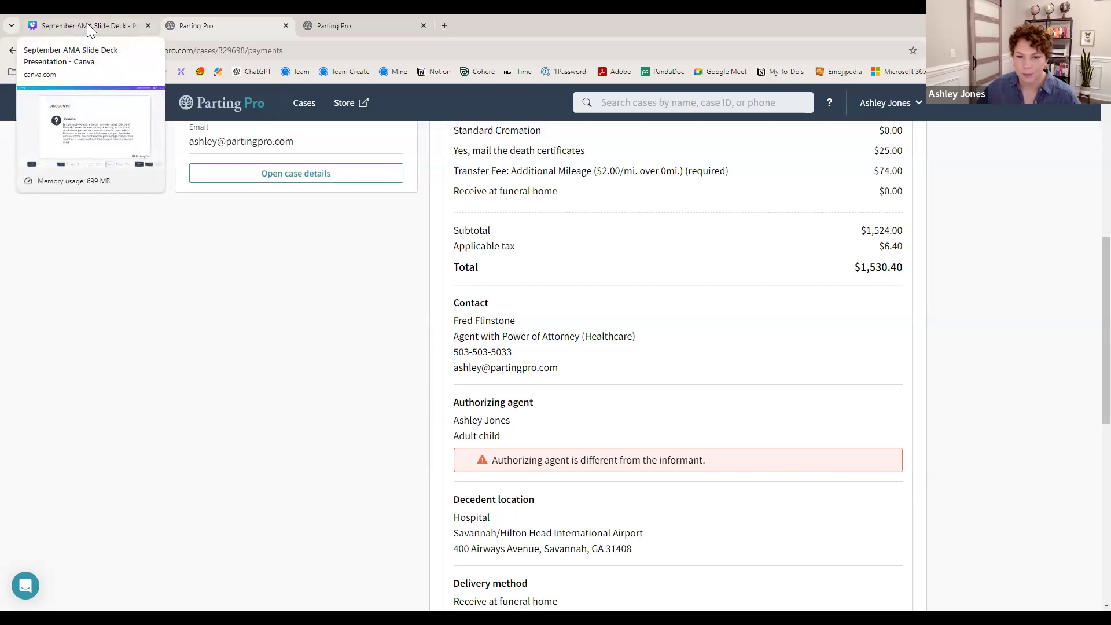
- Switch to the Canva September AMA Slide Deck tab showing the Discounts slide
{"action": "left_click", "coordinate": [87, 25]}
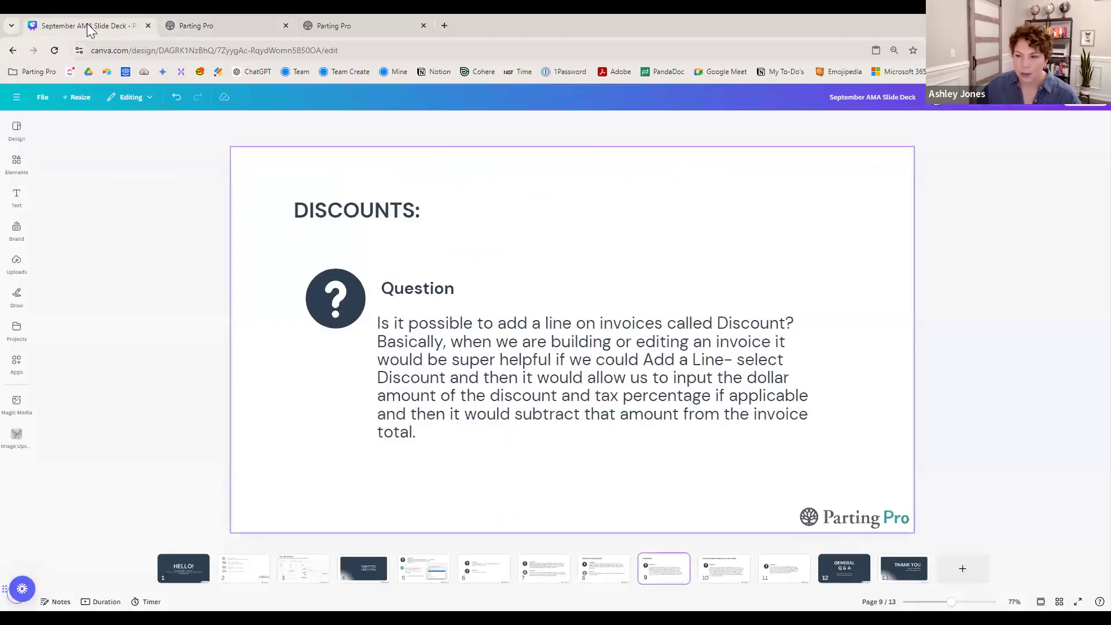
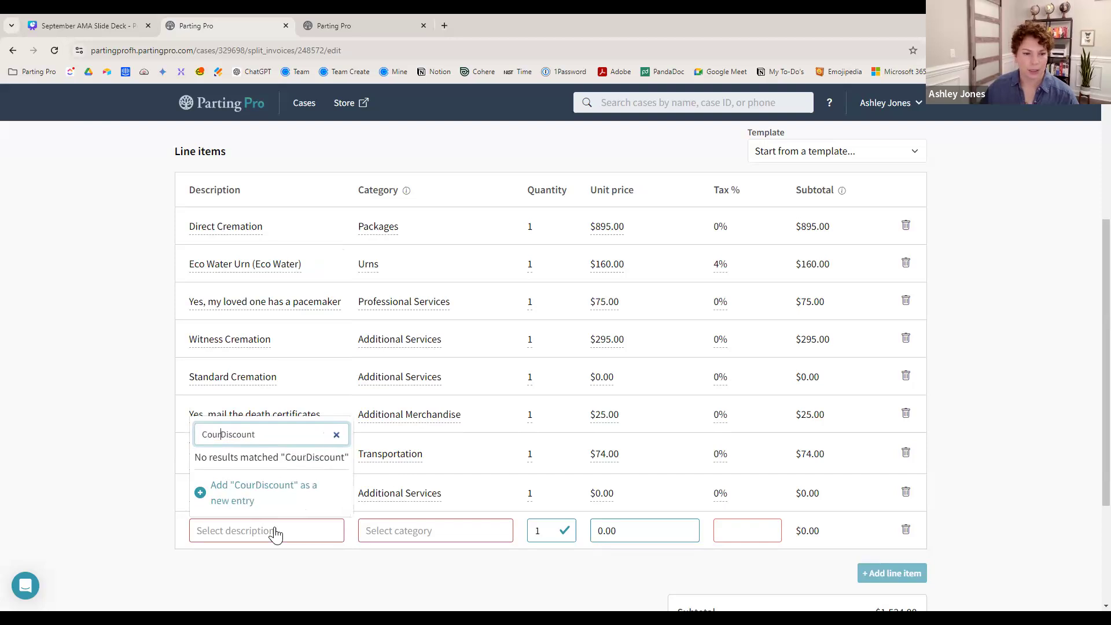
- Add 'Courtesy Discount' as a new description entry for the blank invoice line
{"action": "type", "text": "y"}
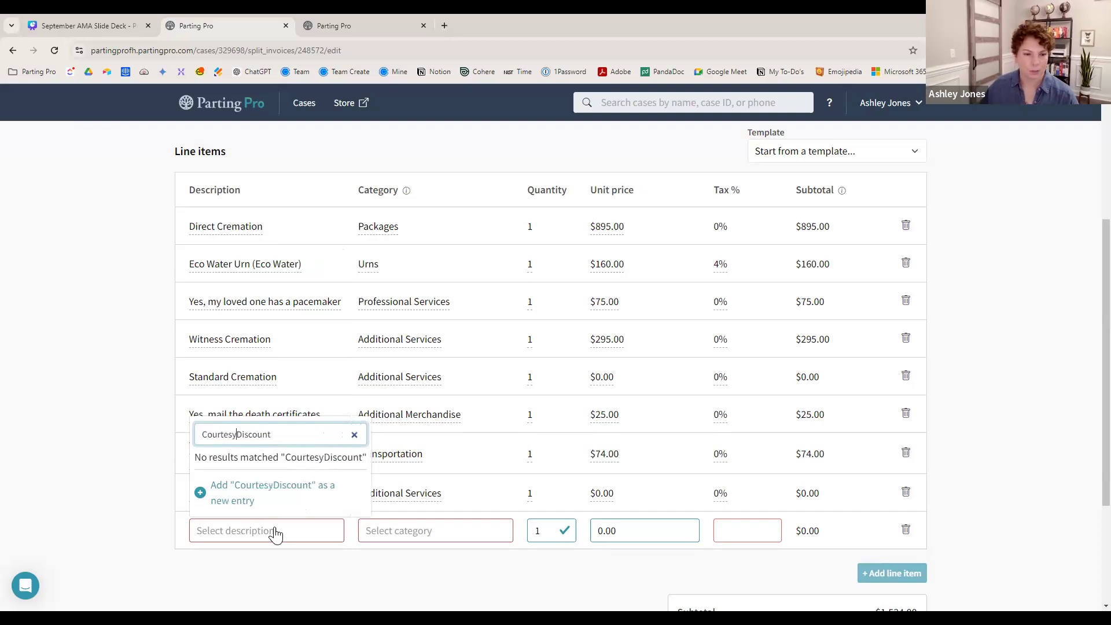
{"action": "left_click", "coordinate": [272, 497]}
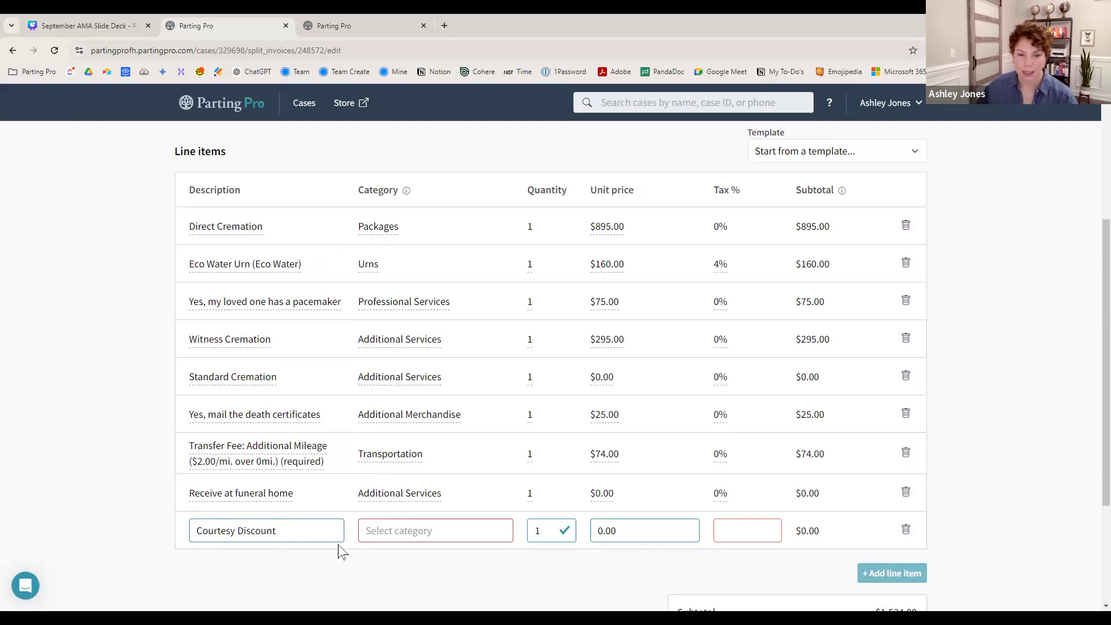
- Set the Courtesy Discount line's category to Packages
{"action": "left_click", "coordinate": [297, 543]}
{"action": "left_click", "coordinate": [297, 542]}
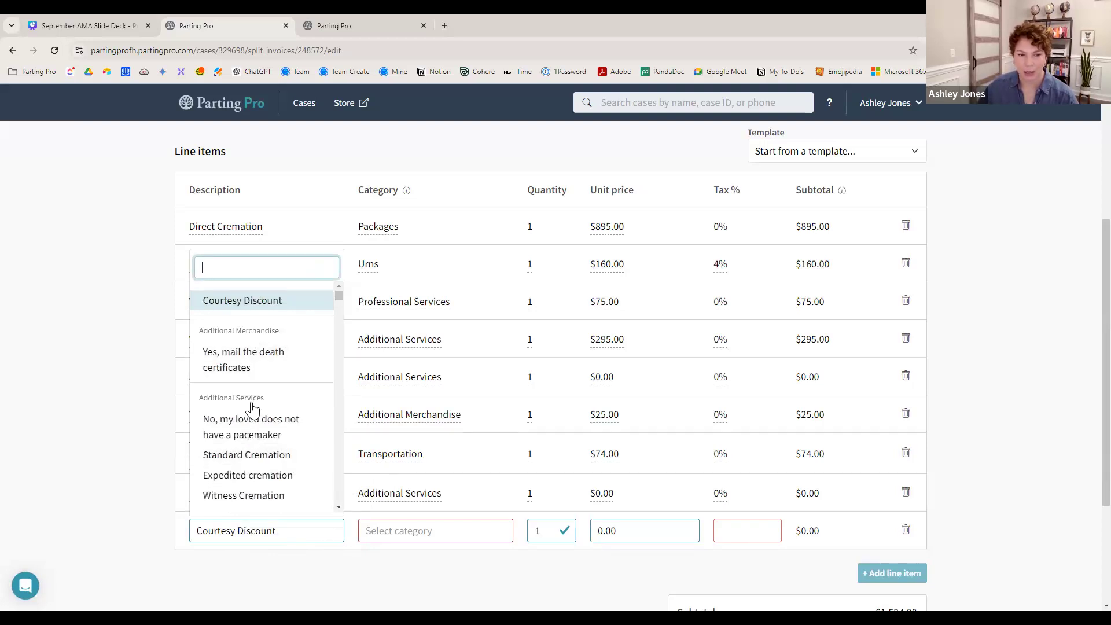
{"action": "scroll", "coordinate": [255, 464], "scroll_direction": "down", "scroll_amount": 2}
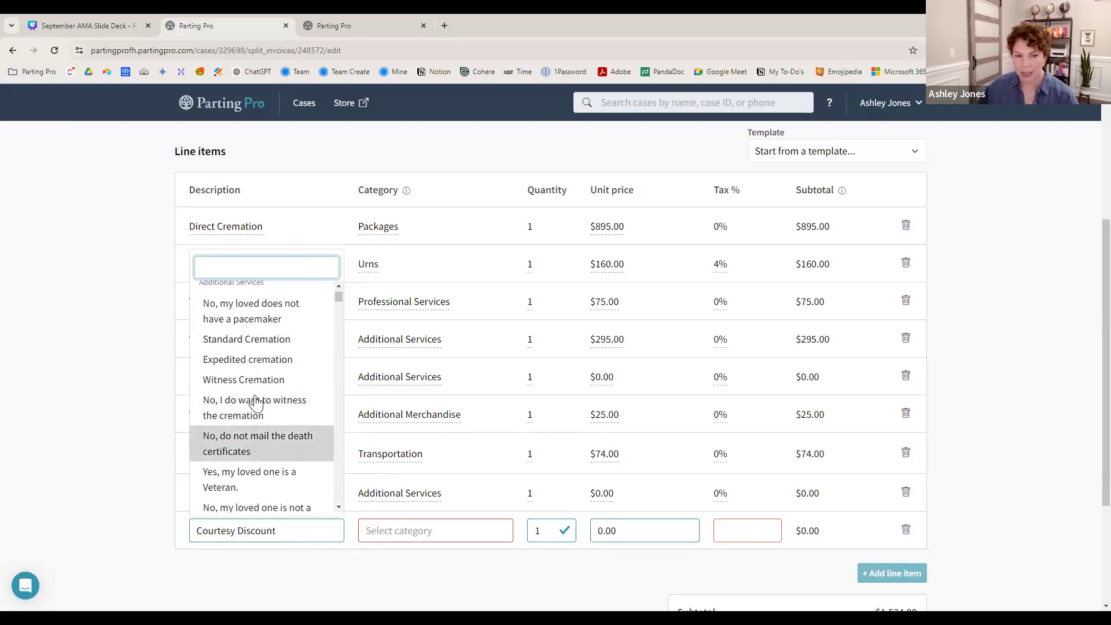
{"action": "scroll", "coordinate": [253, 385], "scroll_direction": "up", "scroll_amount": 5}
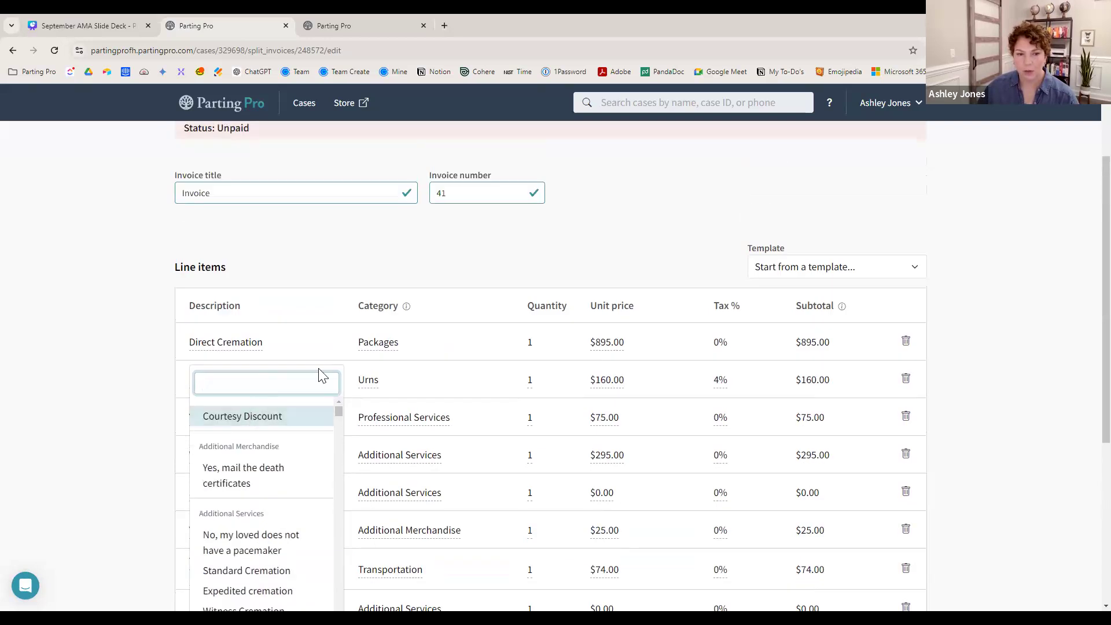
{"action": "scroll", "coordinate": [318, 373], "scroll_direction": "down", "scroll_amount": 3}
{"action": "scroll", "coordinate": [295, 400], "scroll_direction": "up", "scroll_amount": 2}
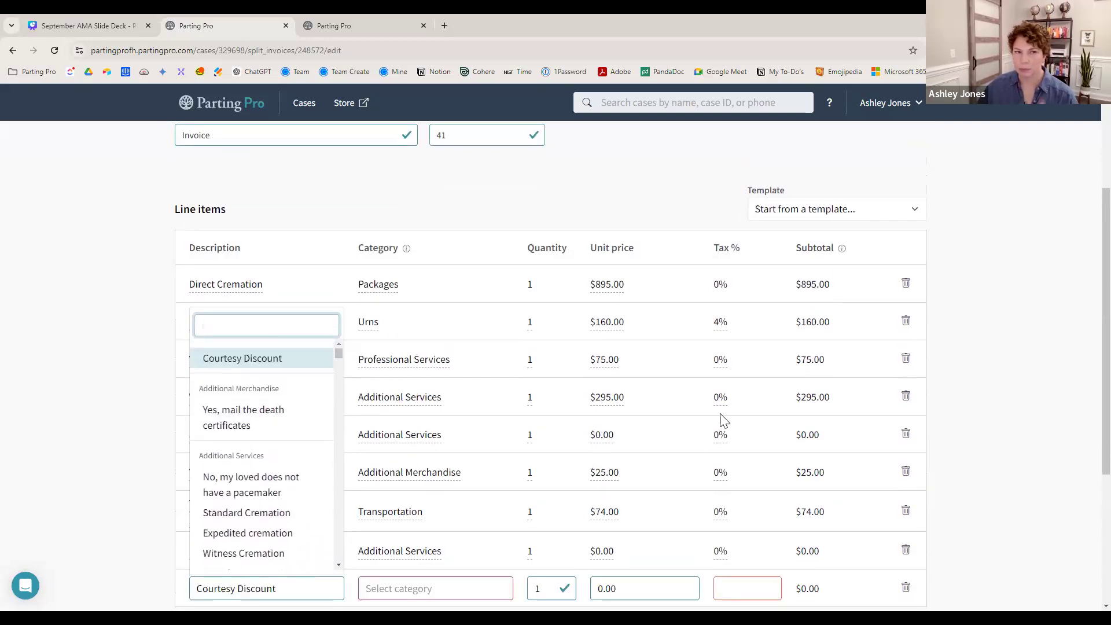
{"action": "scroll", "coordinate": [947, 358], "scroll_direction": "down", "scroll_amount": 1}
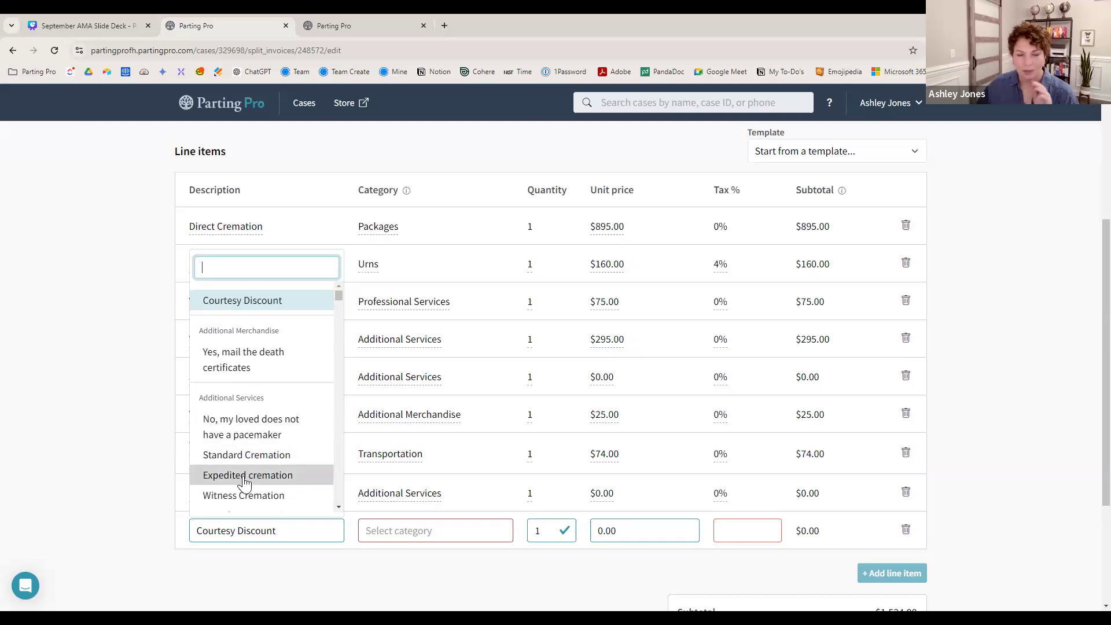
{"action": "left_click", "coordinate": [385, 534]}
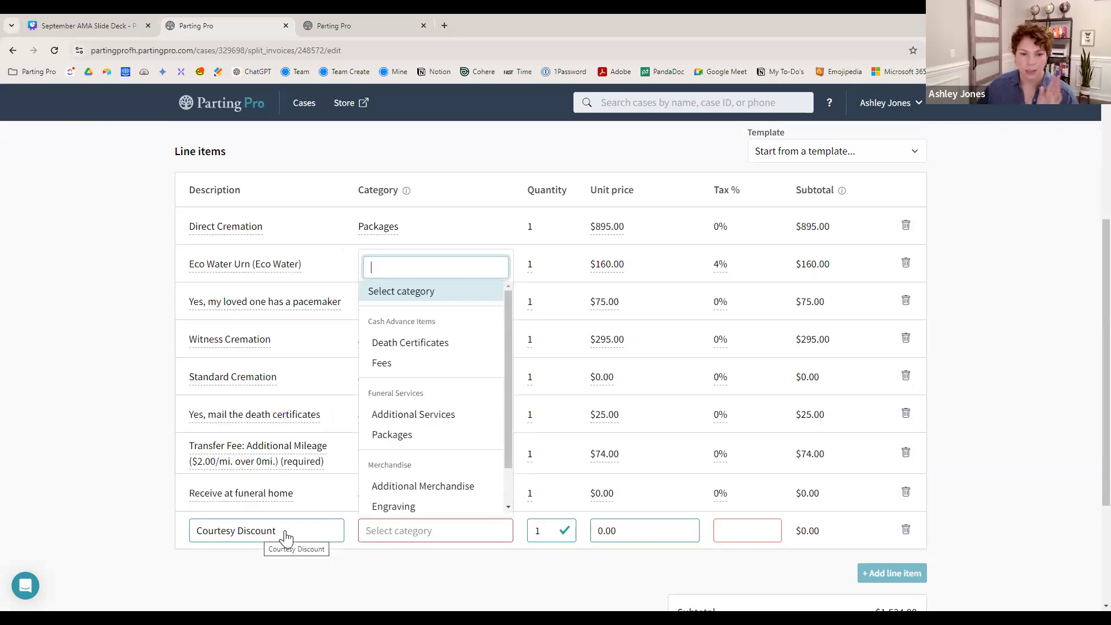
{"action": "left_click", "coordinate": [403, 439]}
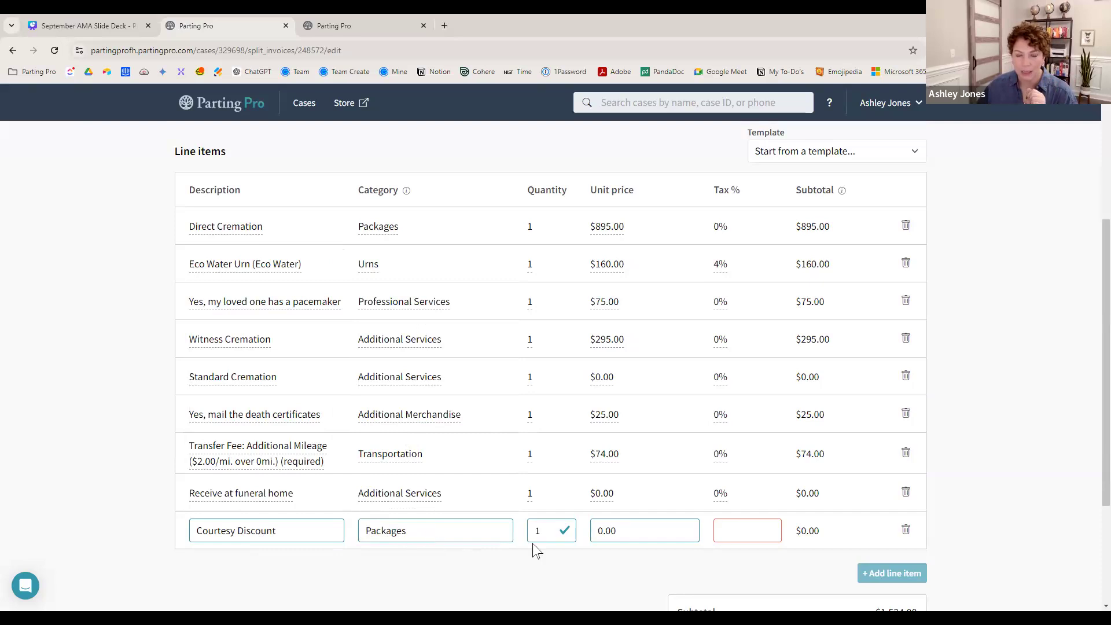
- Give the discount line a -75.00 unit price and 4.0% tax, making the total $1,452.40
{"action": "left_click", "coordinate": [595, 533]}
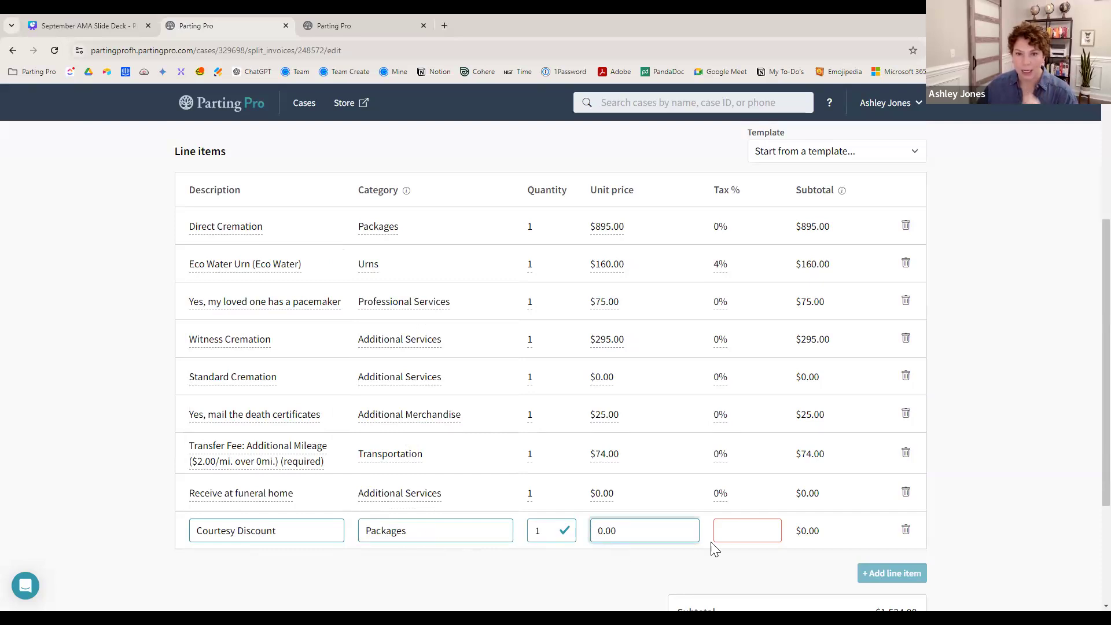
{"action": "type", "text": "-75"}
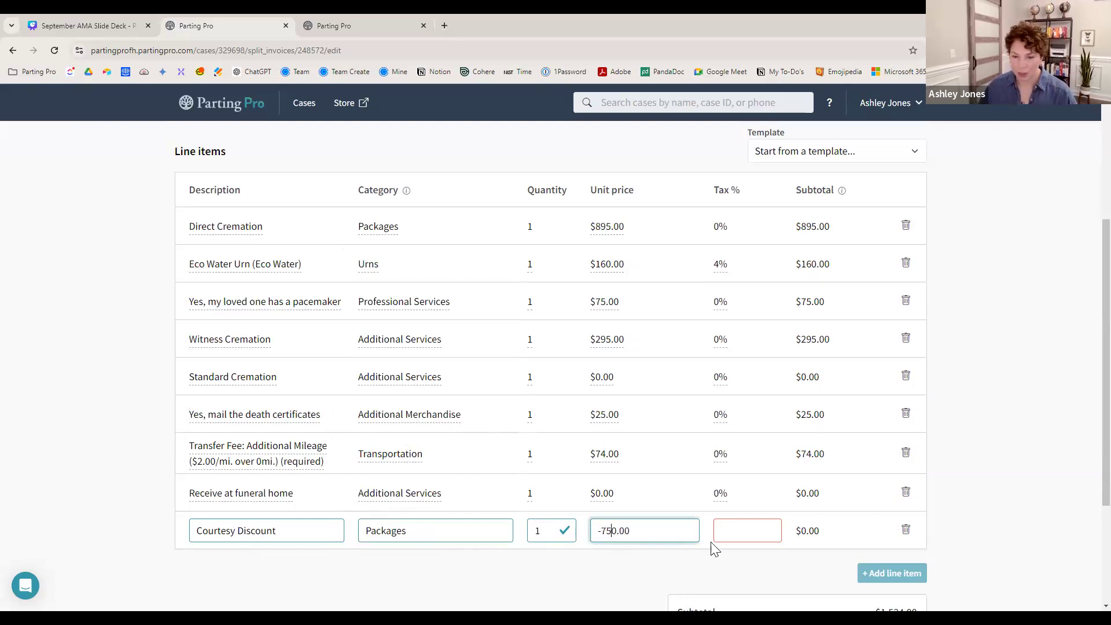
{"action": "key", "text": "Delete"}
{"action": "left_click", "coordinate": [739, 533]}
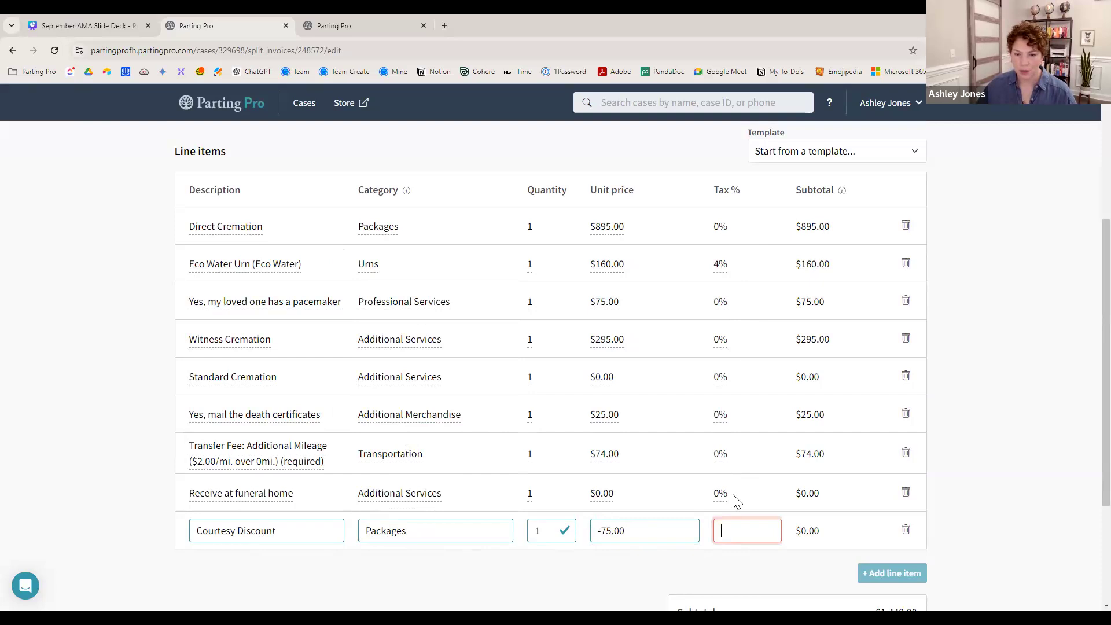
{"action": "type", "text": "4"}
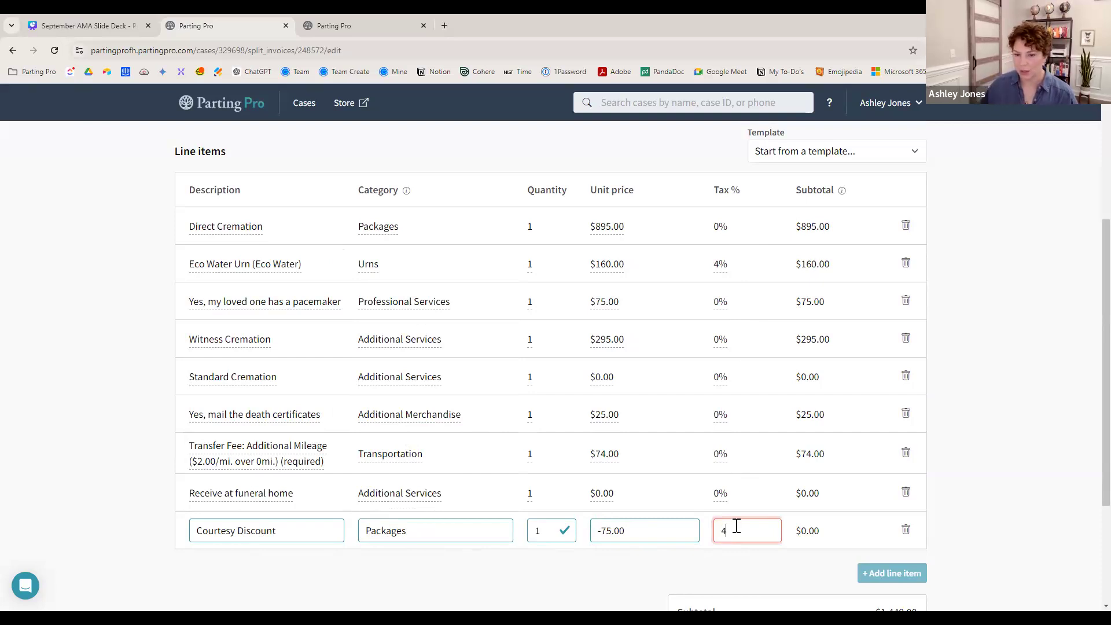
{"action": "type", "text": ".0"}
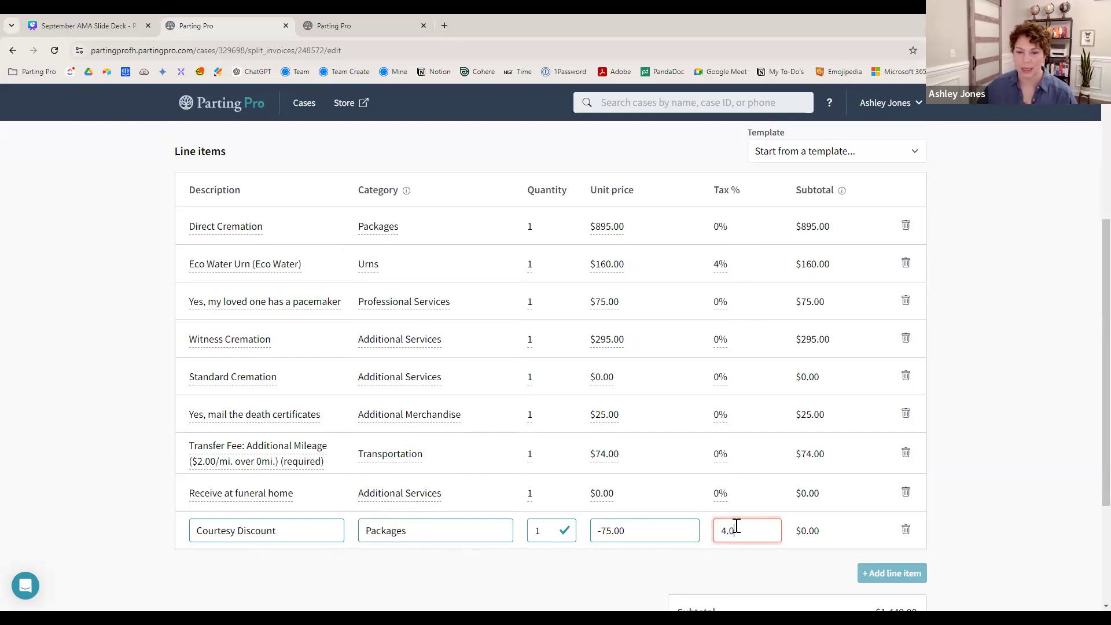
{"action": "left_click", "coordinate": [736, 568]}
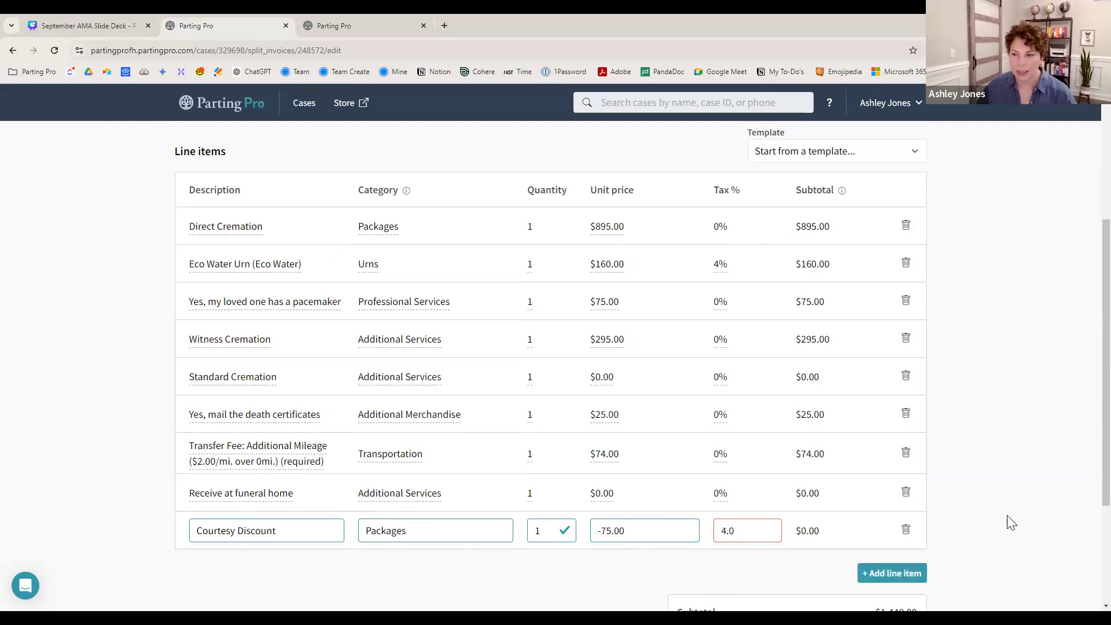
{"action": "scroll", "coordinate": [995, 523], "scroll_direction": "down", "scroll_amount": 2}
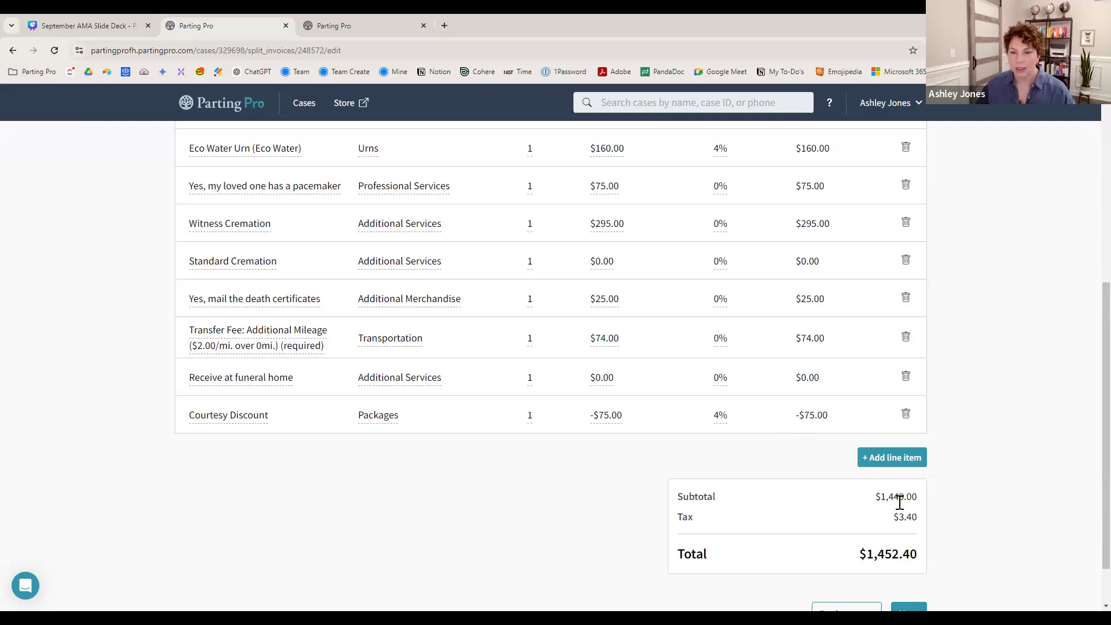
{"action": "scroll", "coordinate": [900, 504], "scroll_direction": "down", "scroll_amount": 1}
- Review the -$75.00 discount on the case Payments page, then return to the slide deck
{"action": "left_click", "coordinate": [843, 558]}
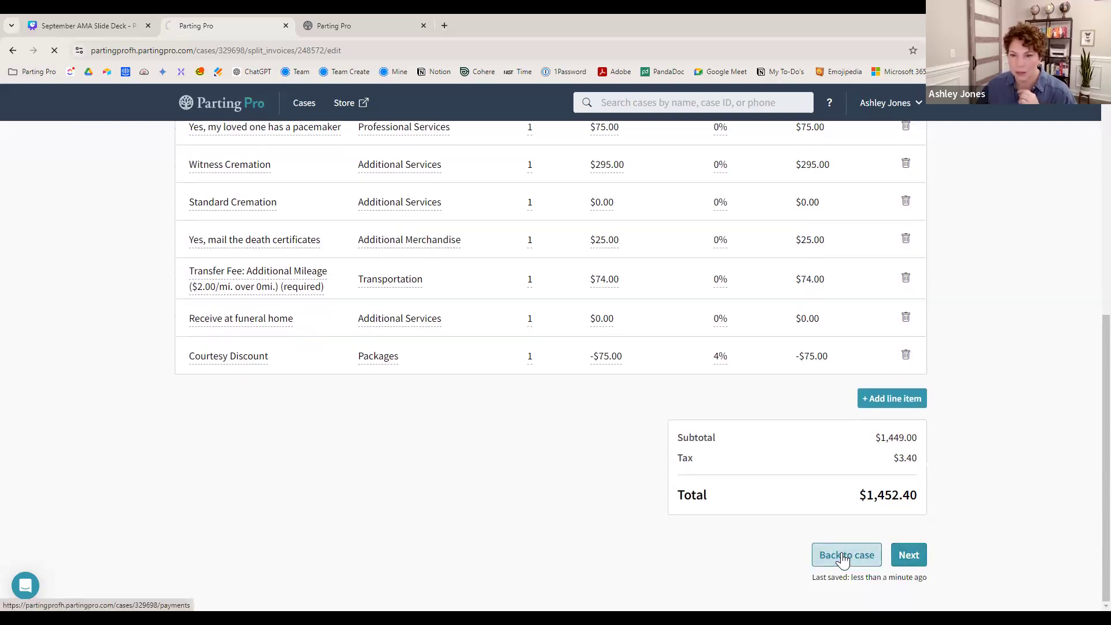
{"action": "scroll", "coordinate": [835, 534], "scroll_direction": "down", "scroll_amount": 3}
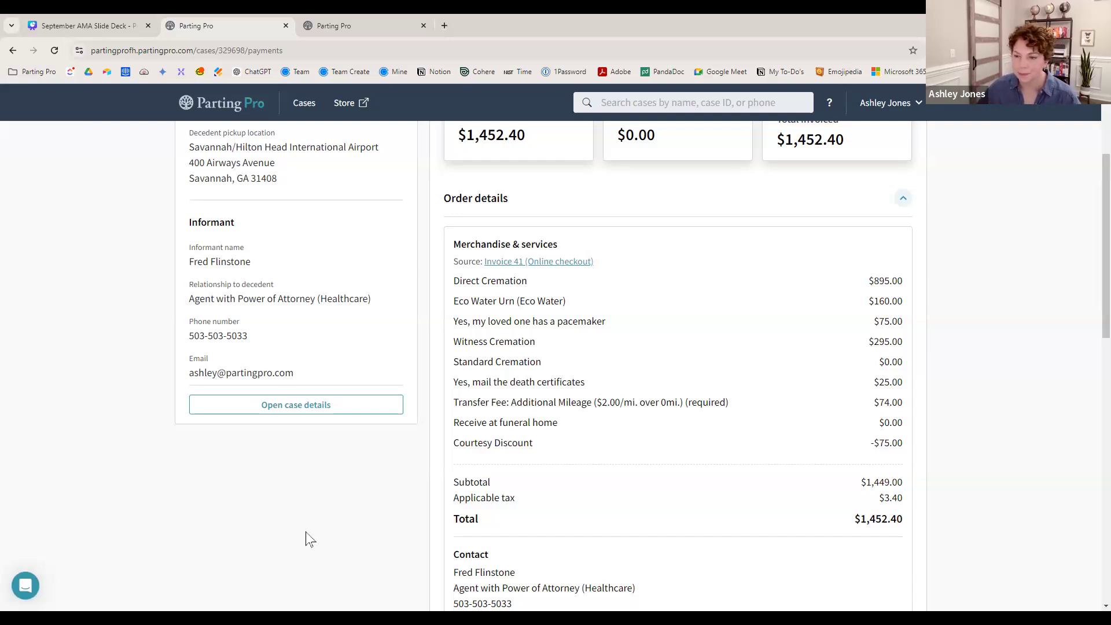
{"action": "left_click", "coordinate": [74, 25]}
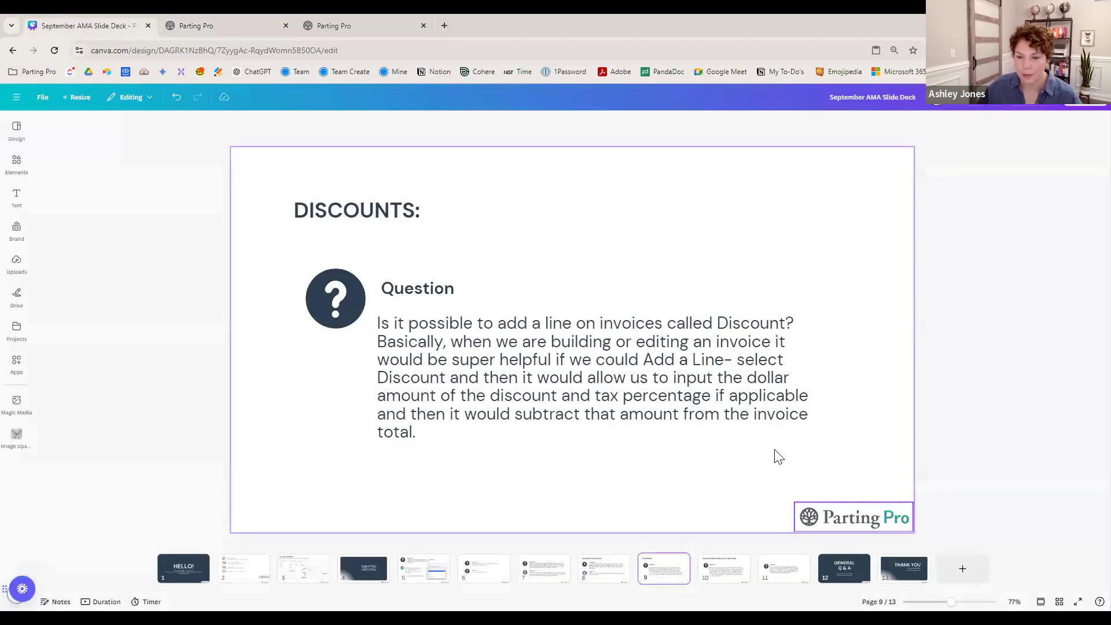
- Show slide 10 on printed versus emailed forms, then return to the Parting Pro case
{"action": "left_click", "coordinate": [728, 579]}
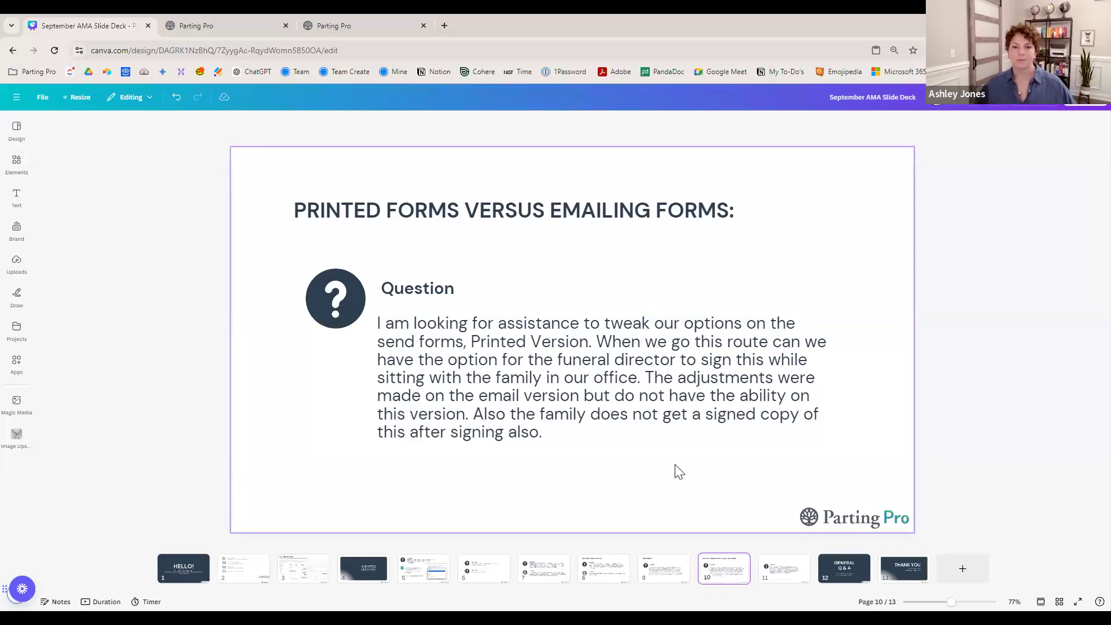
{"action": "left_click", "coordinate": [243, 28]}
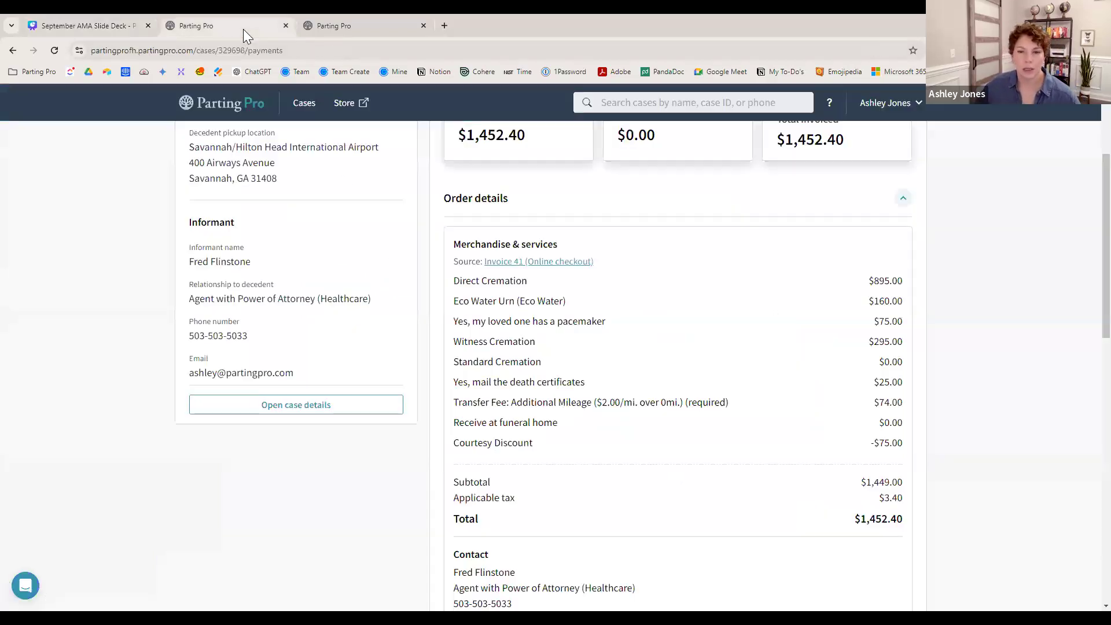
- Start Send or print from the case's Forms tab and list the recipient contacts
{"action": "scroll", "coordinate": [773, 371], "scroll_direction": "up", "scroll_amount": 3}
{"action": "left_click", "coordinate": [819, 219]}
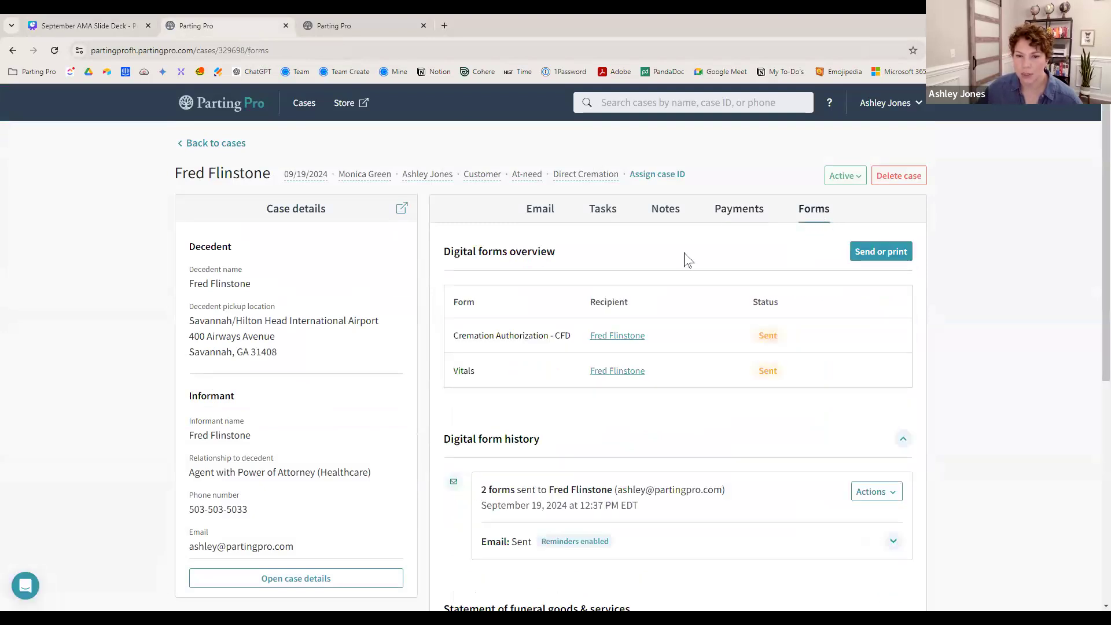
{"action": "left_click", "coordinate": [894, 260]}
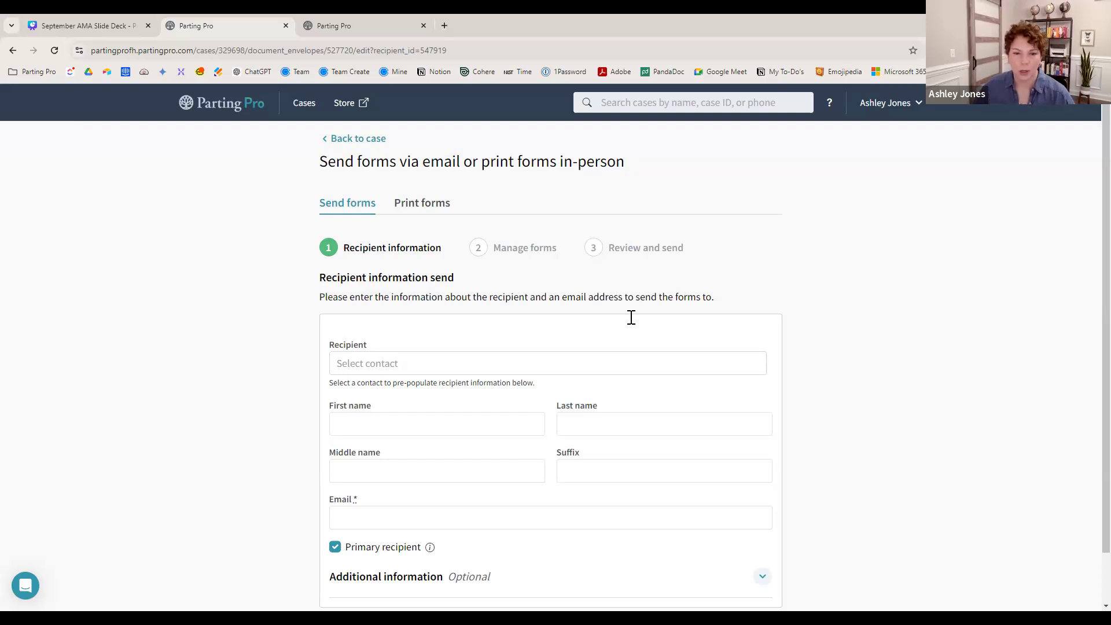
{"action": "left_click", "coordinate": [421, 372]}
- Choose the informant as recipient, check the pre-filled email, and continue to Manage forms
{"action": "left_click", "coordinate": [384, 446]}
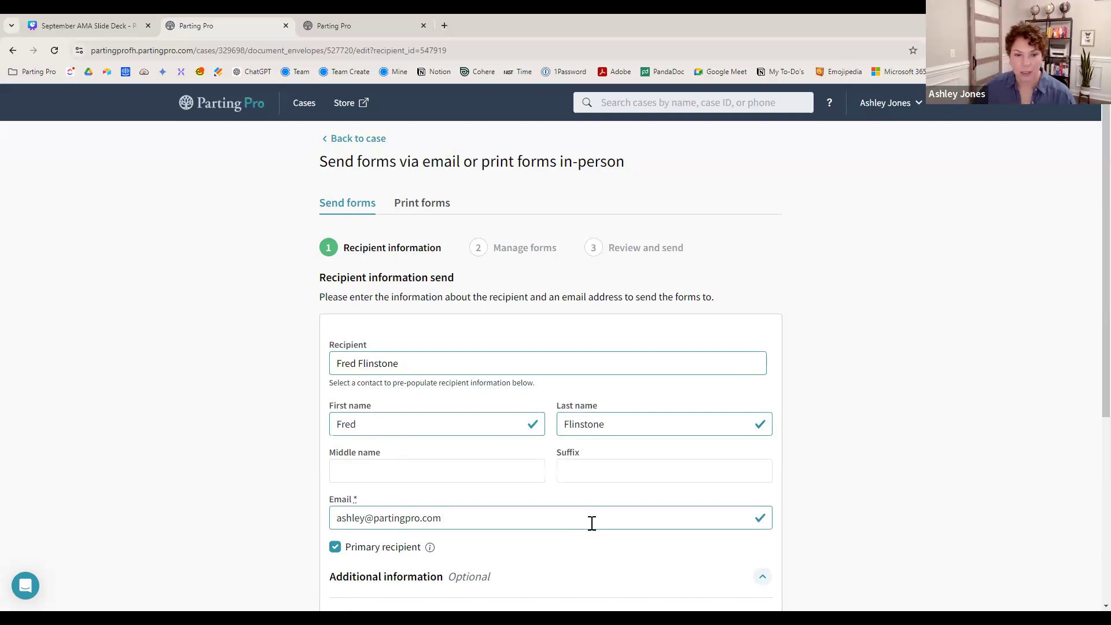
{"action": "triple_click", "coordinate": [489, 524]}
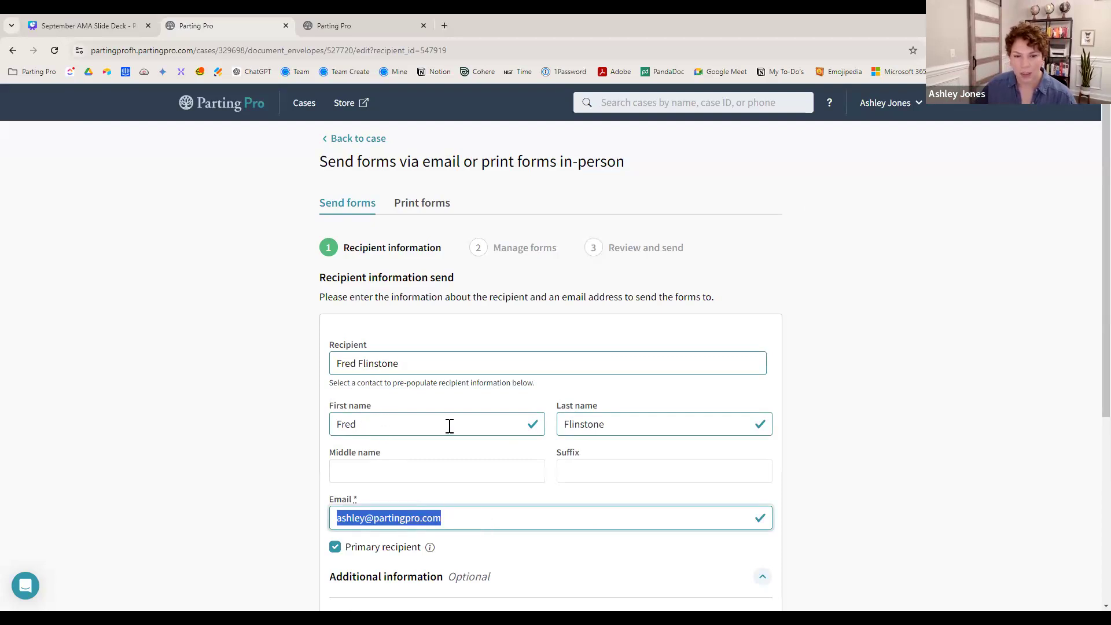
{"action": "left_click", "coordinate": [467, 522]}
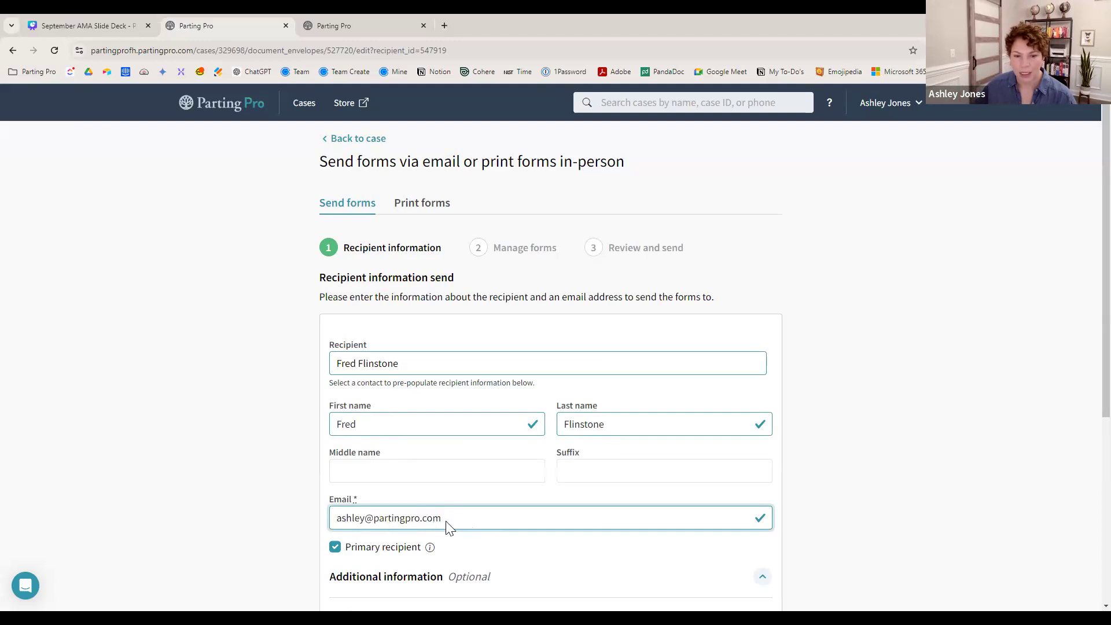
{"action": "scroll", "coordinate": [517, 556], "scroll_direction": "down", "scroll_amount": 2}
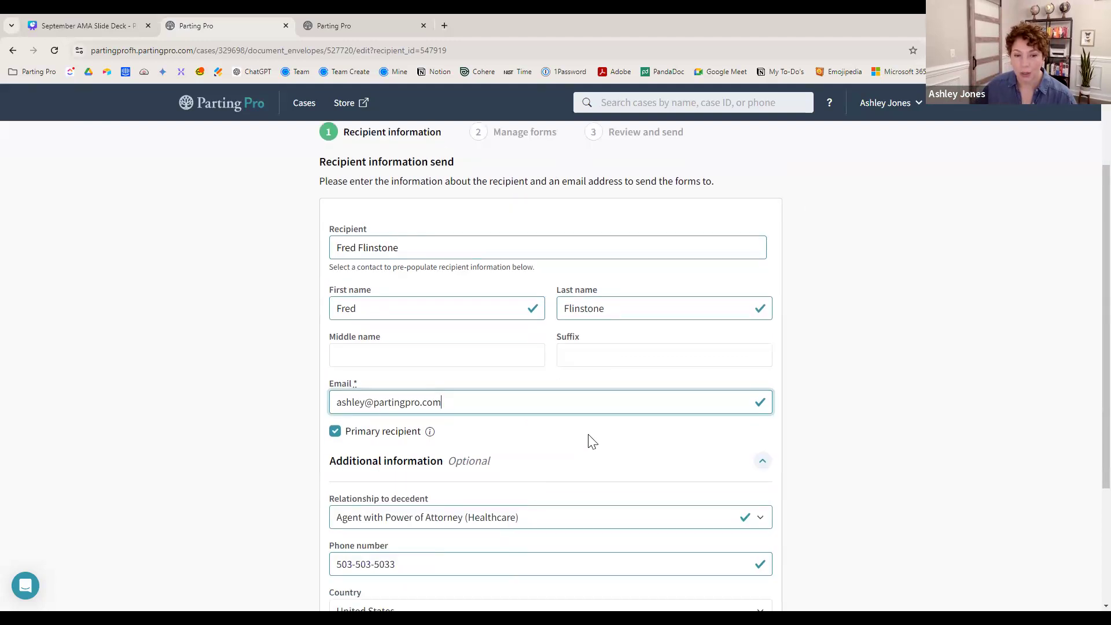
{"action": "scroll", "coordinate": [591, 441], "scroll_direction": "down", "scroll_amount": 3}
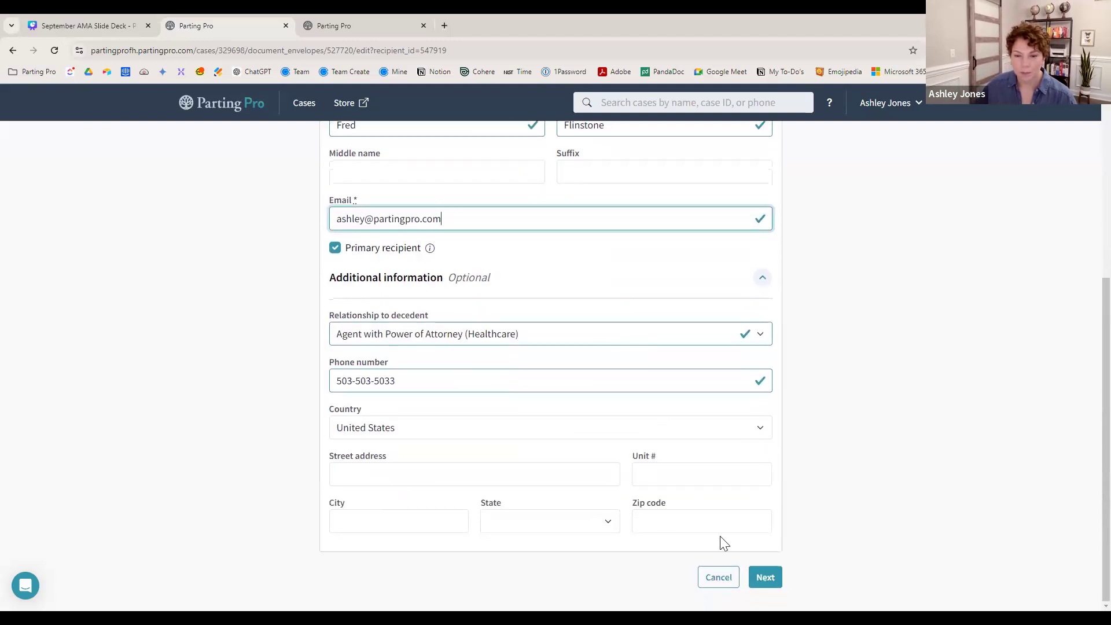
{"action": "left_click", "coordinate": [759, 578]}
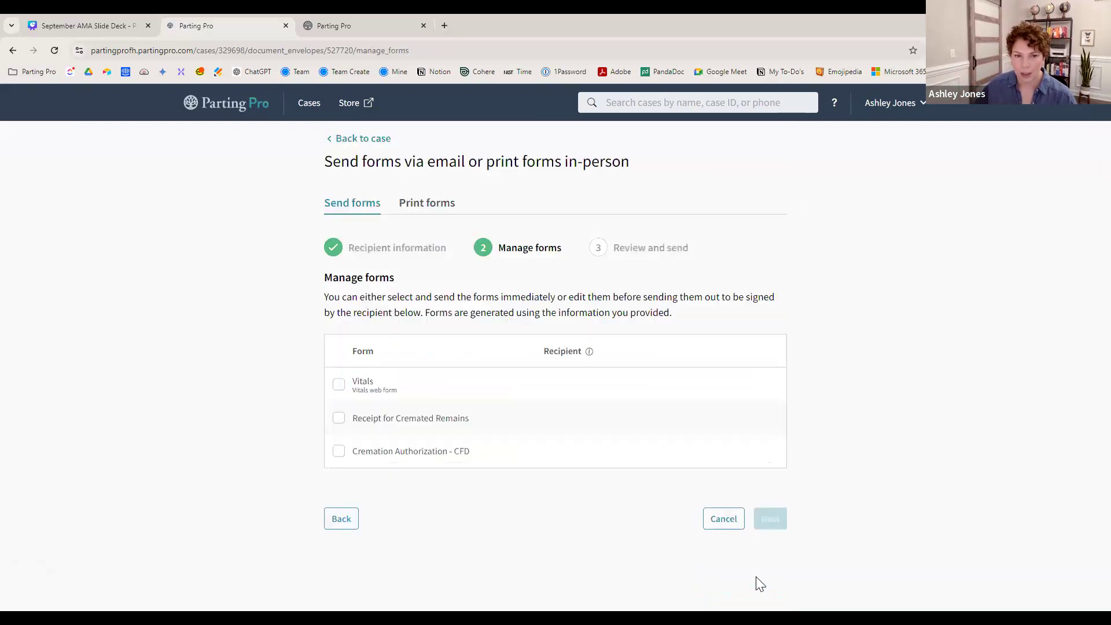
- Tick Cremation Authorization - CFD, then go back to the Recipient information step
{"action": "left_click", "coordinate": [341, 452]}
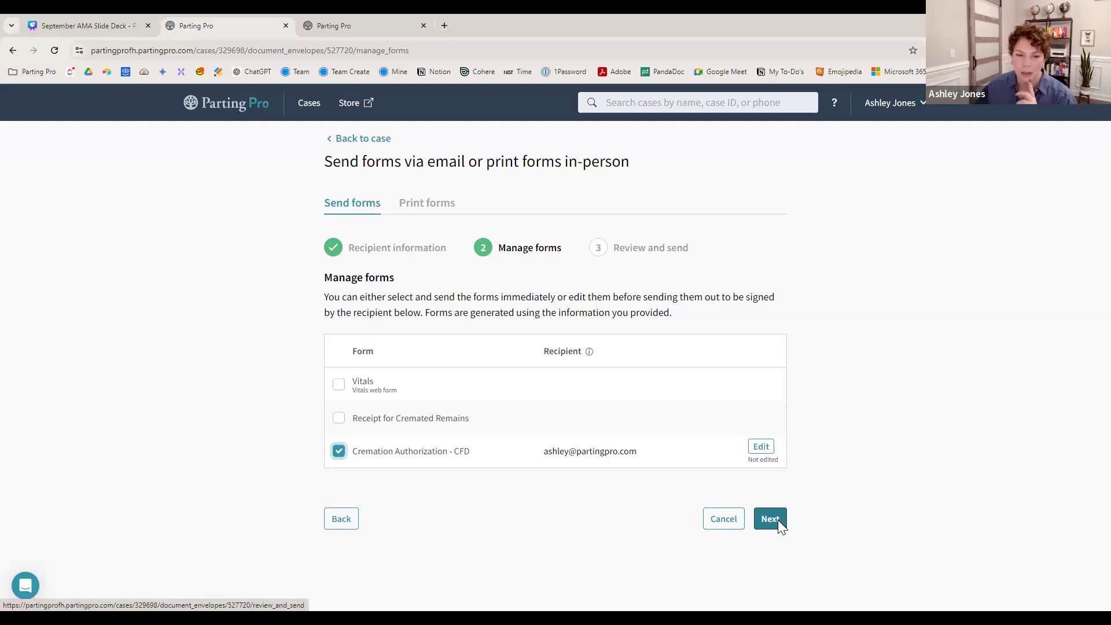
{"action": "left_click", "coordinate": [353, 519]}
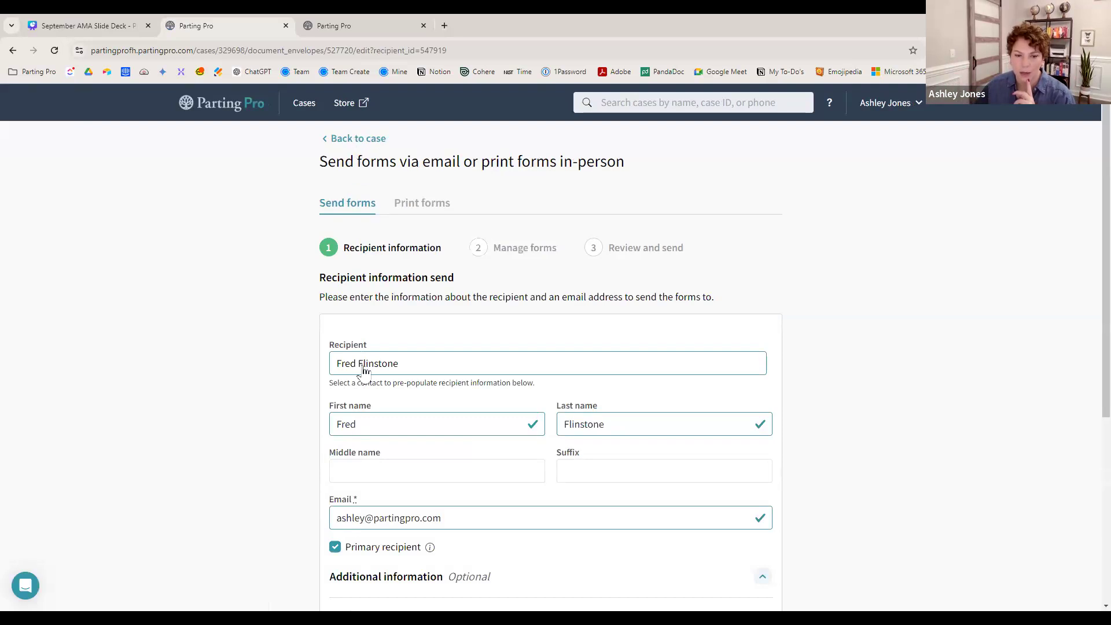
{"action": "scroll", "coordinate": [374, 478], "scroll_direction": "down", "scroll_amount": 5}
- Restart as Print forms with the informant as recipient and open the Receipt for Cremated Remains
{"action": "left_click", "coordinate": [722, 584]}
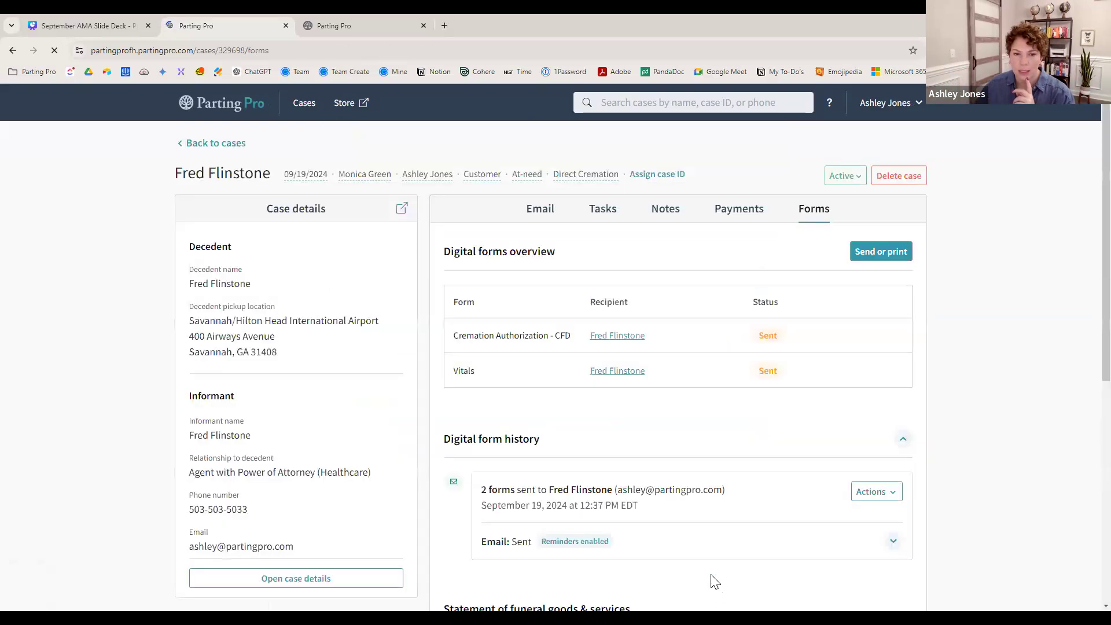
{"action": "left_click", "coordinate": [874, 257]}
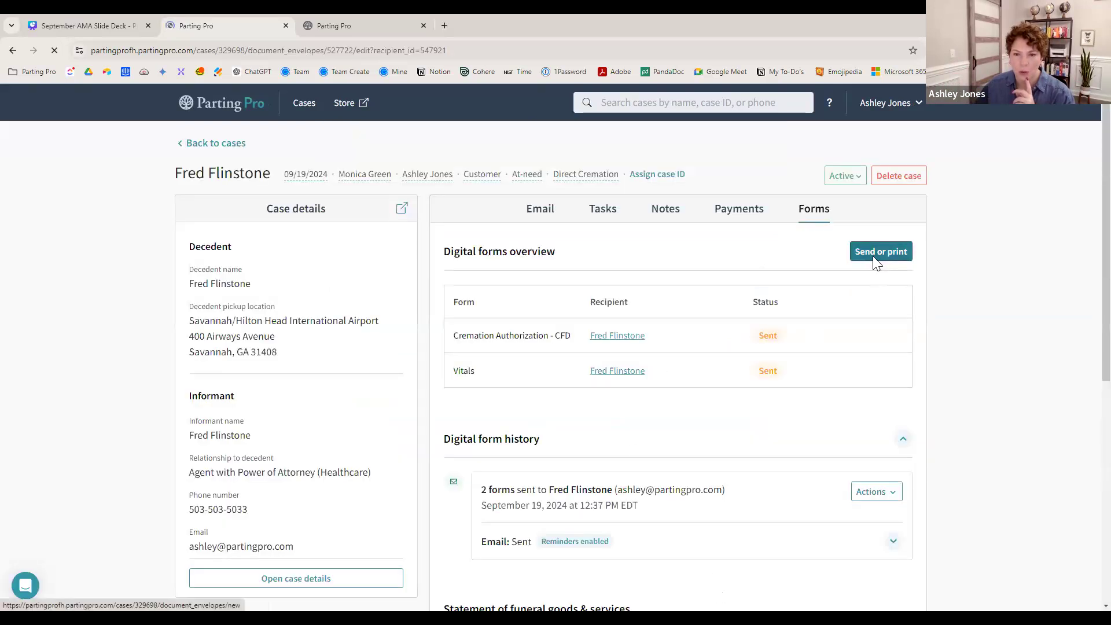
{"action": "left_click", "coordinate": [431, 206]}
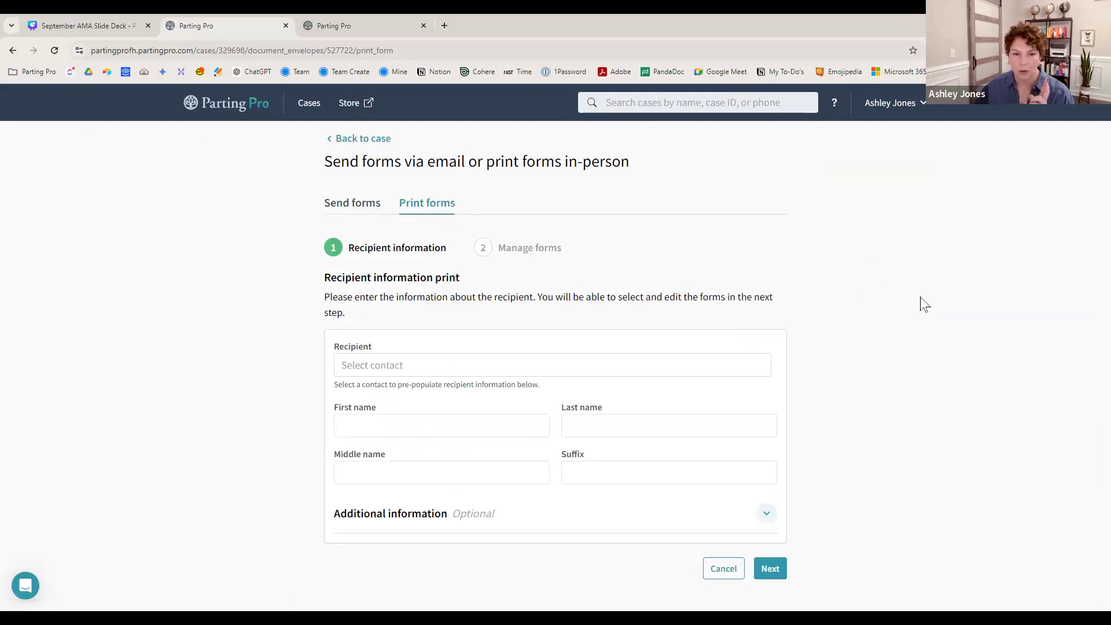
{"action": "left_click", "coordinate": [538, 375]}
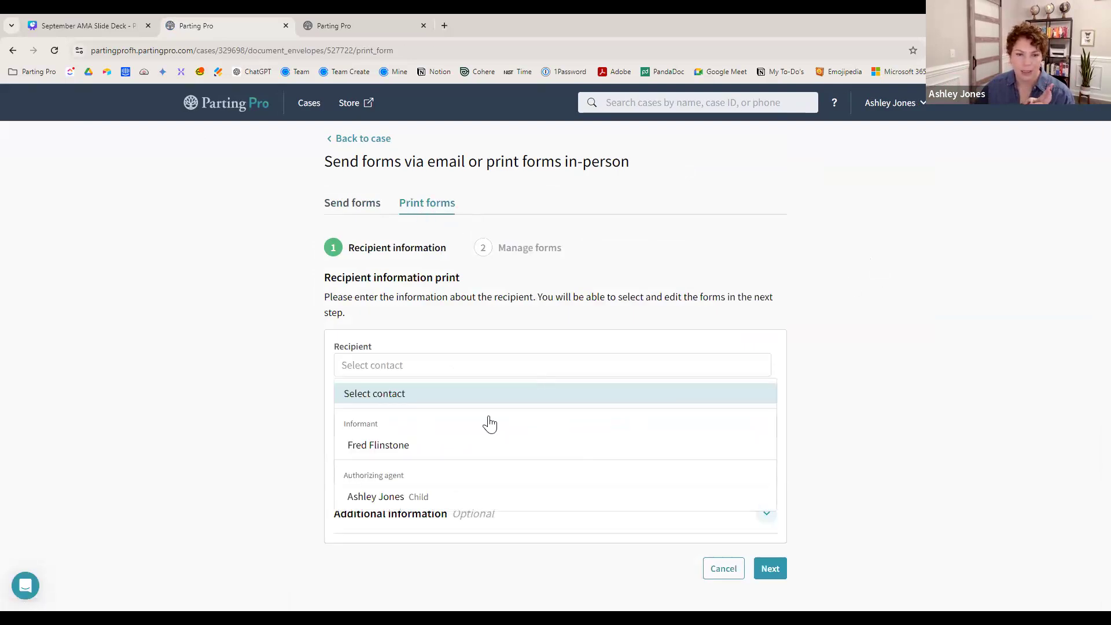
{"action": "left_click", "coordinate": [463, 452]}
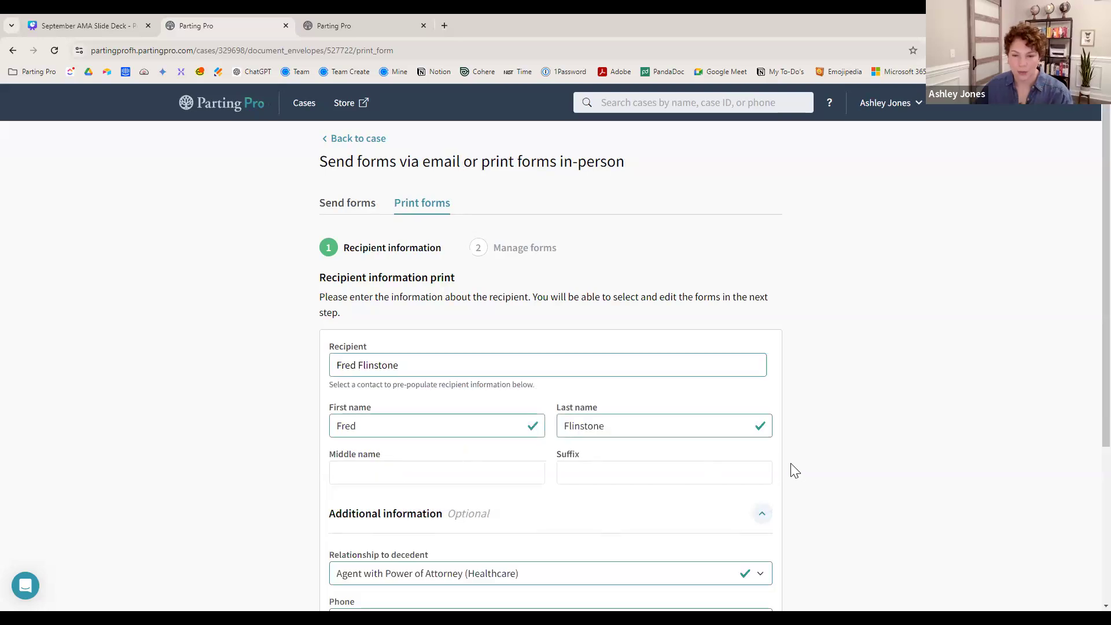
{"action": "scroll", "coordinate": [799, 487], "scroll_direction": "down", "scroll_amount": 4}
{"action": "left_click", "coordinate": [764, 591]}
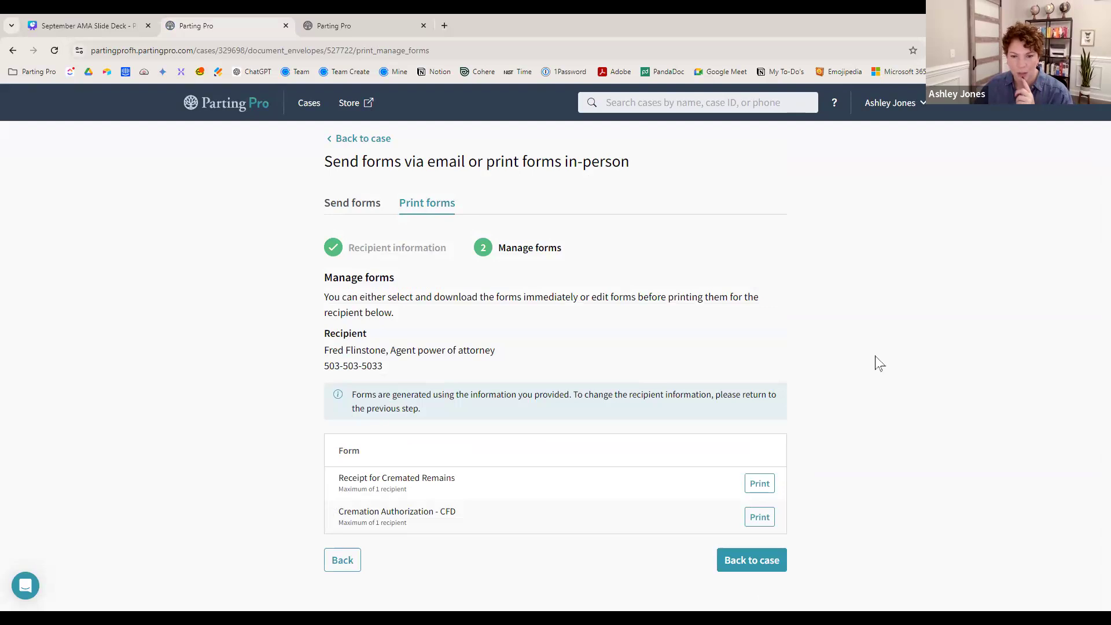
{"action": "left_click", "coordinate": [760, 485]}
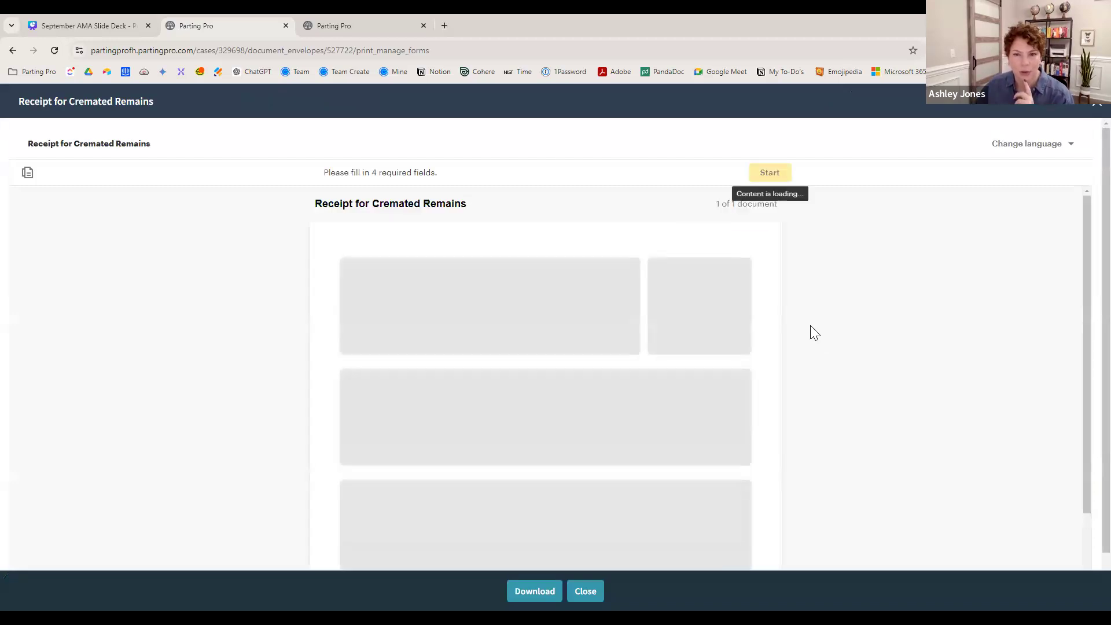
- Scroll through the loaded Receipt for Cremated Remains form
{"action": "scroll", "coordinate": [859, 328], "scroll_direction": "down", "scroll_amount": 1}
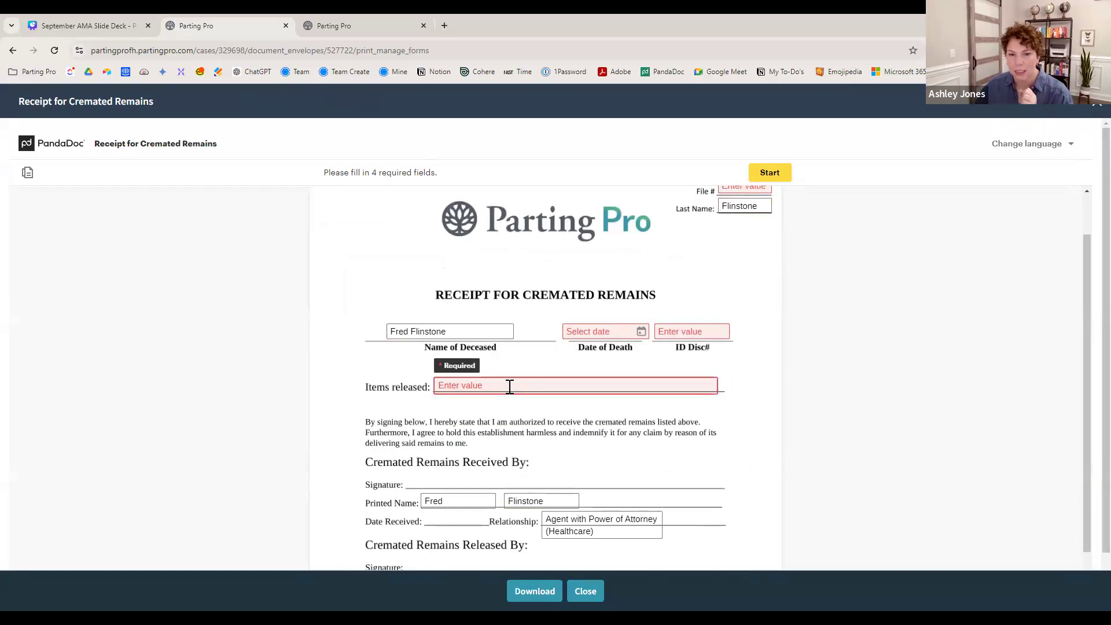
- Set Date of Death to 09/10/2024 and enter 12345 in ID Disc# and File #
{"action": "left_click", "coordinate": [642, 334]}
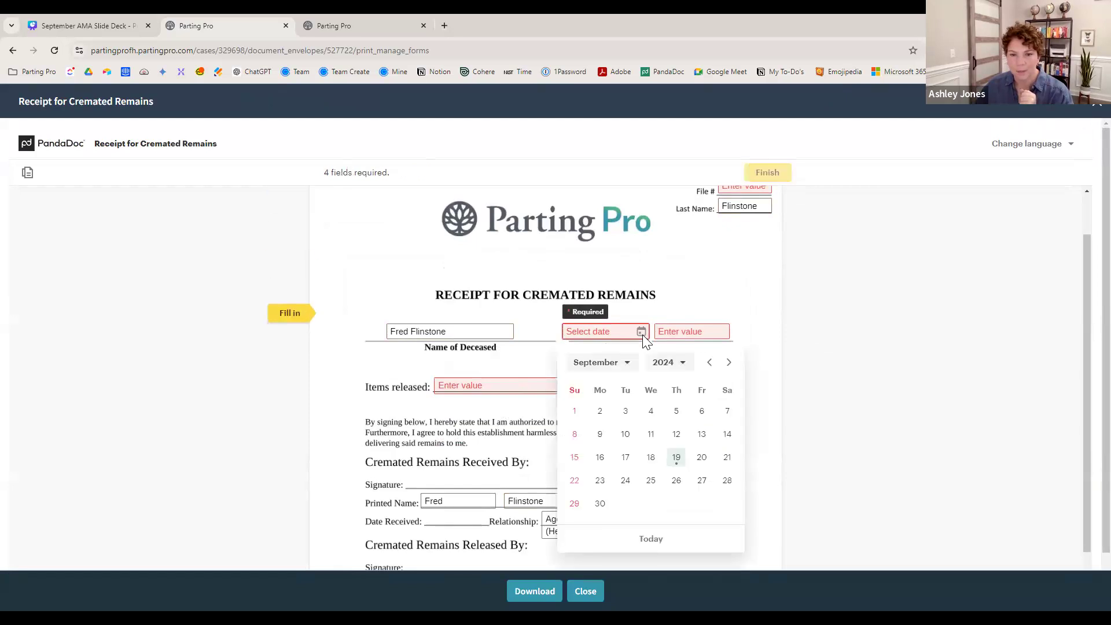
{"action": "left_click", "coordinate": [623, 434]}
{"action": "left_click", "coordinate": [672, 331]}
{"action": "type", "text": "12345"}
{"action": "scroll", "coordinate": [712, 278], "scroll_direction": "up", "scroll_amount": 1}
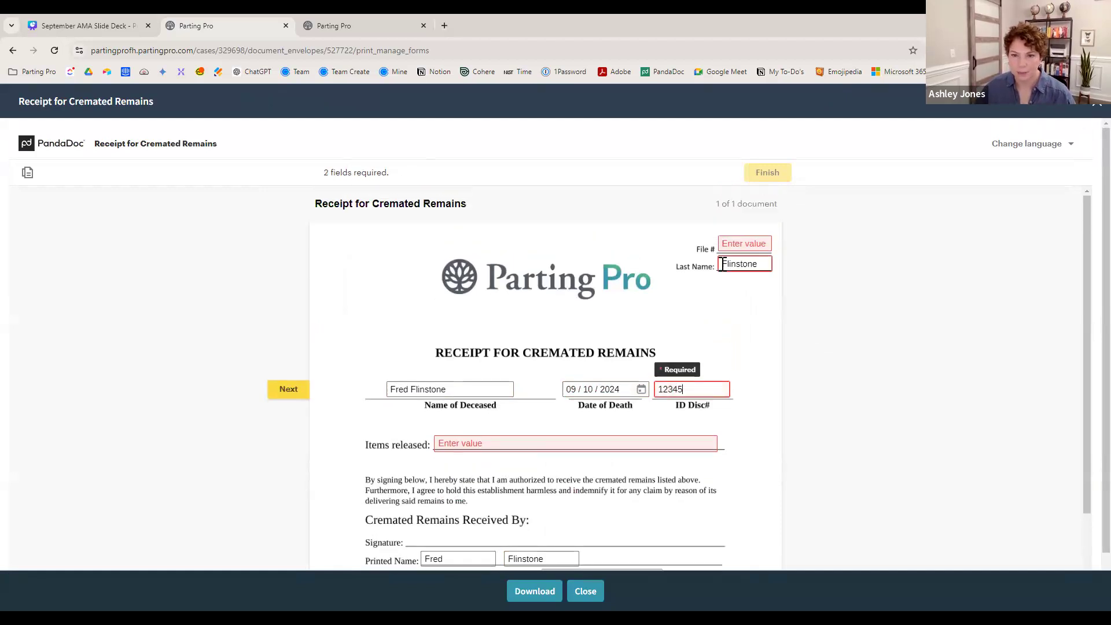
{"action": "left_click", "coordinate": [764, 243]}
{"action": "type", "text": "12345"}
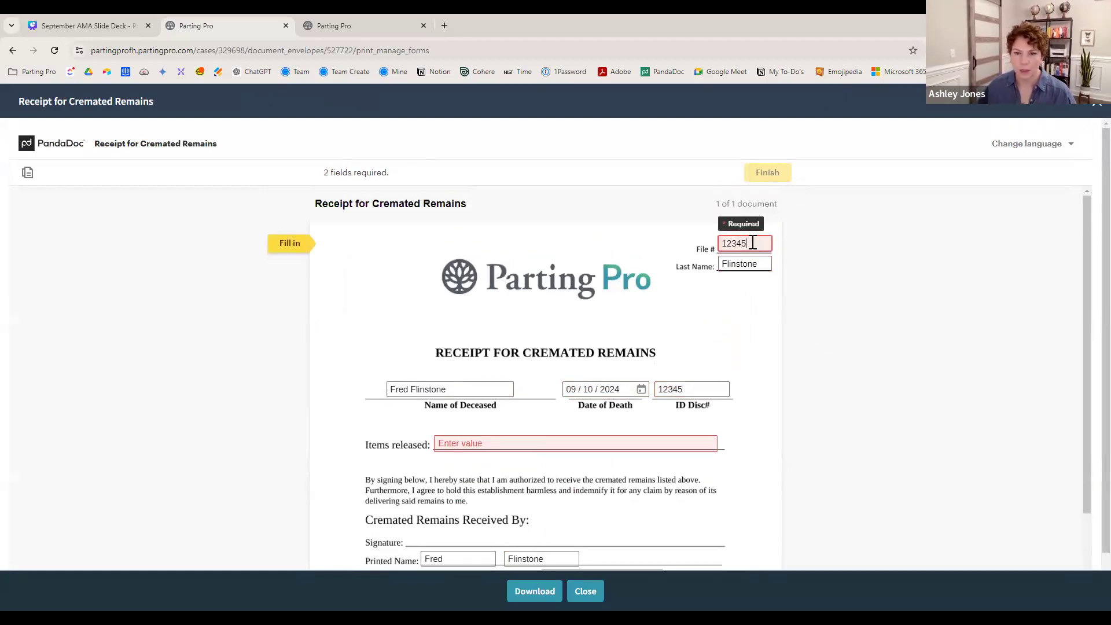
{"action": "scroll", "coordinate": [541, 384], "scroll_direction": "down", "scroll_amount": 2}
- Fill in Items released as 'Aria urn, and father's pendant'
{"action": "left_click", "coordinate": [561, 326]}
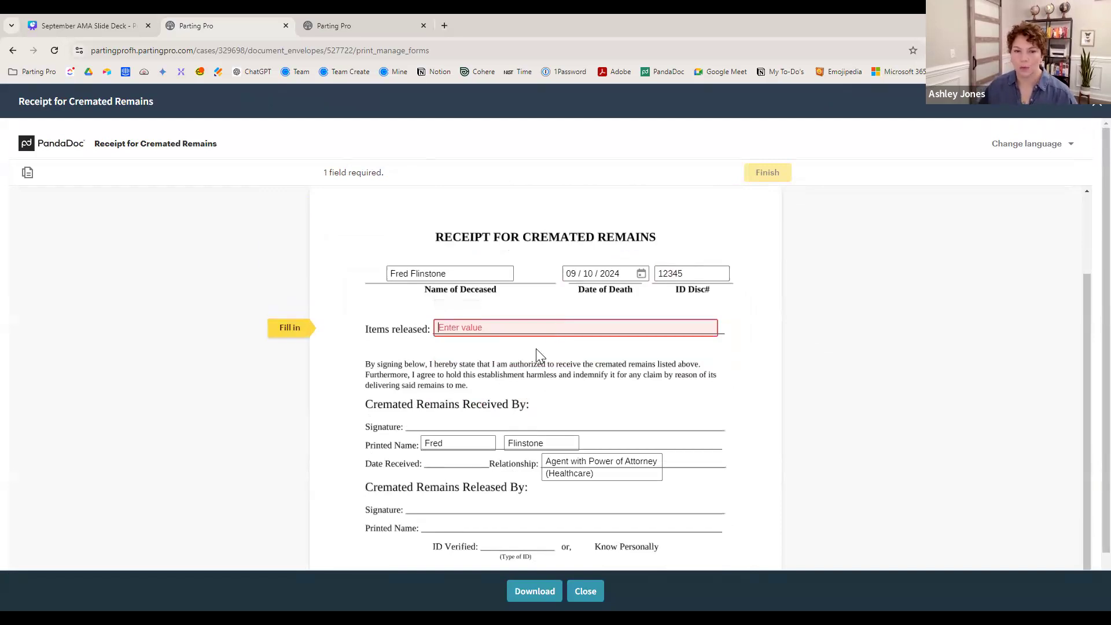
{"action": "type", "text": "A"}
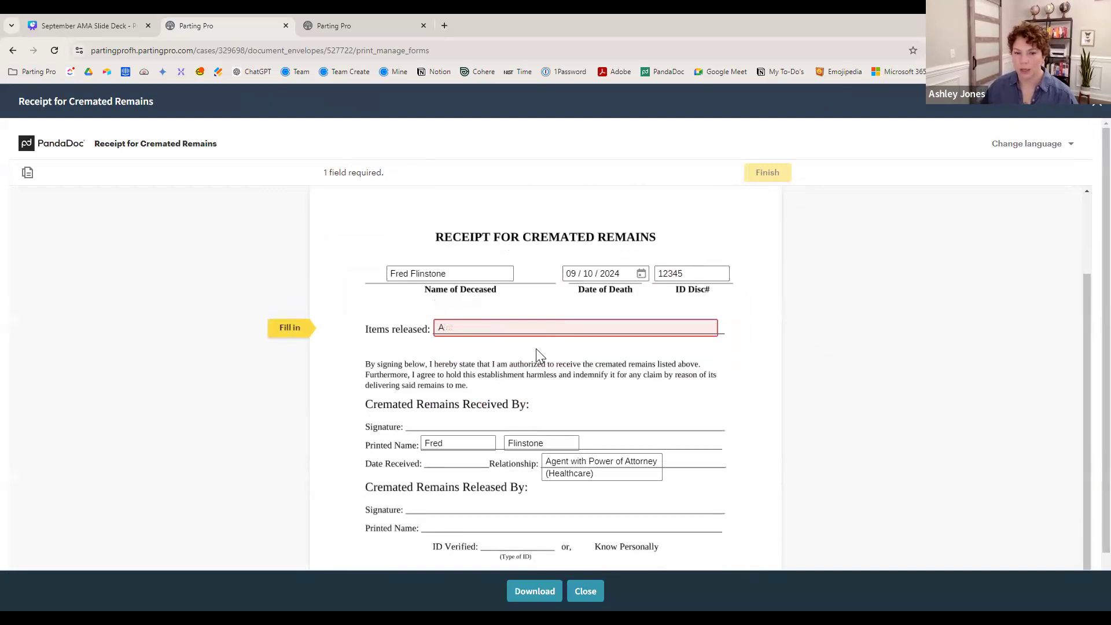
{"action": "type", "text": "ria urn, and "}
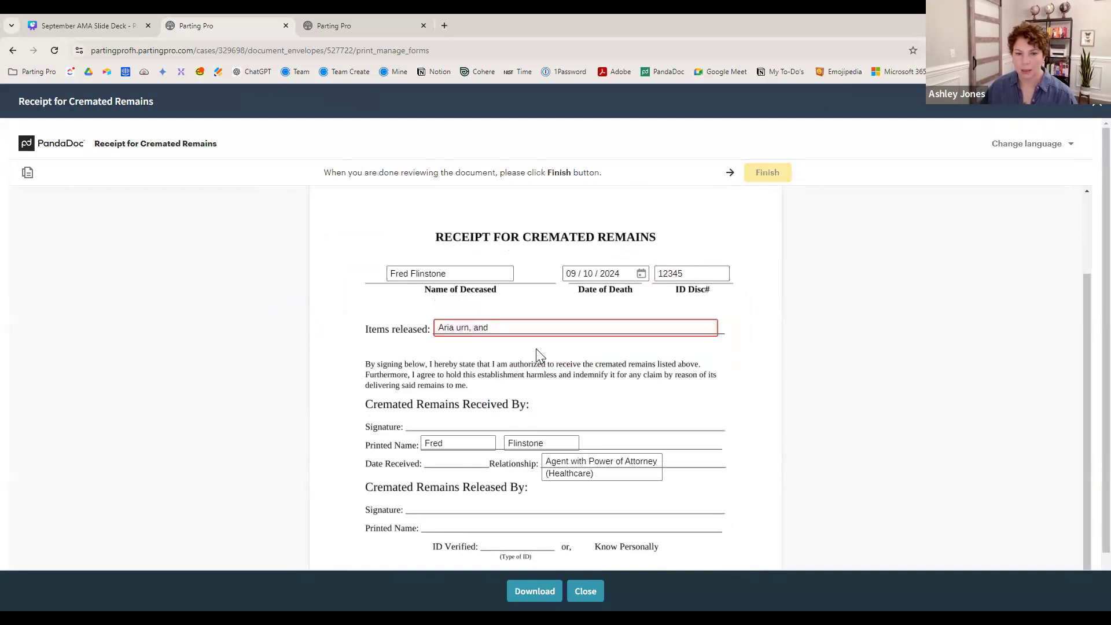
{"action": "type", "text": "father's pendant"}
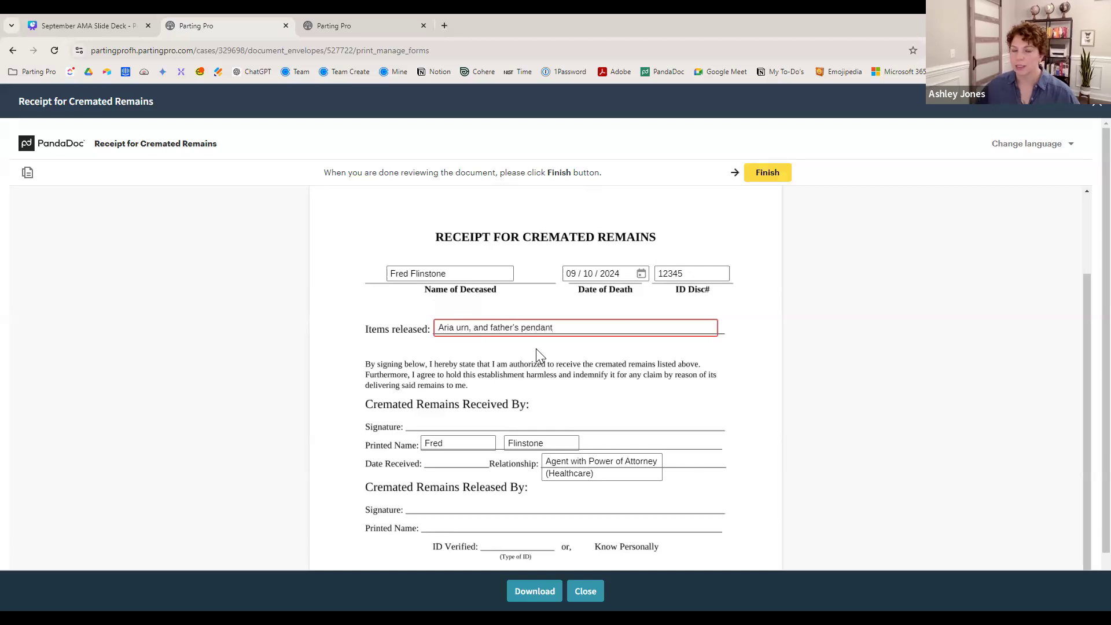
{"action": "left_click", "coordinate": [637, 379]}
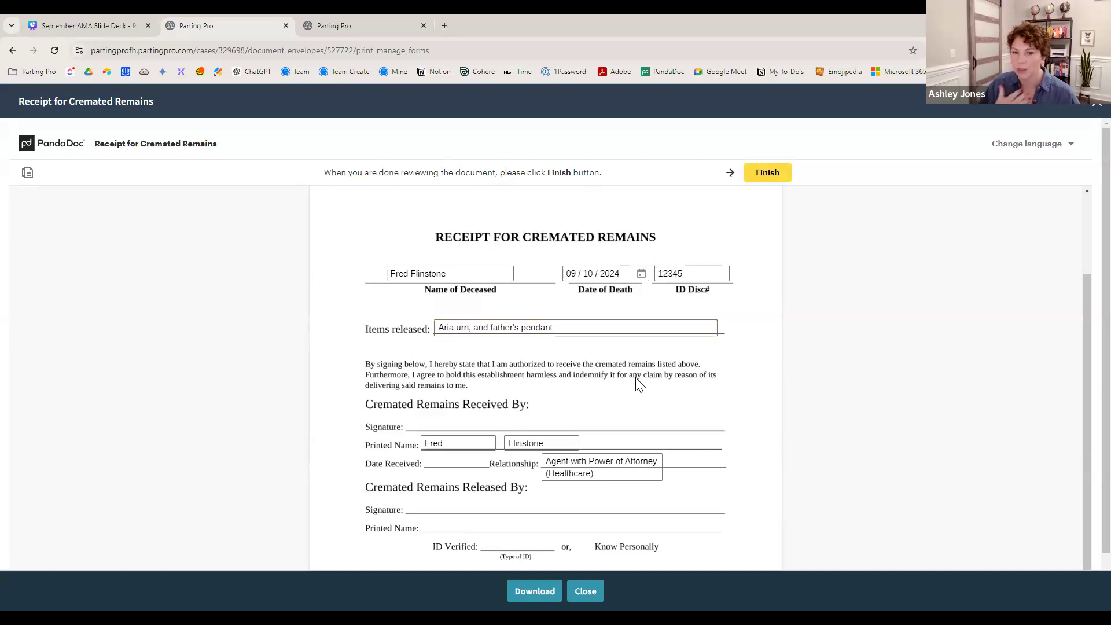
{"action": "scroll", "coordinate": [637, 385], "scroll_direction": "down", "scroll_amount": 1}
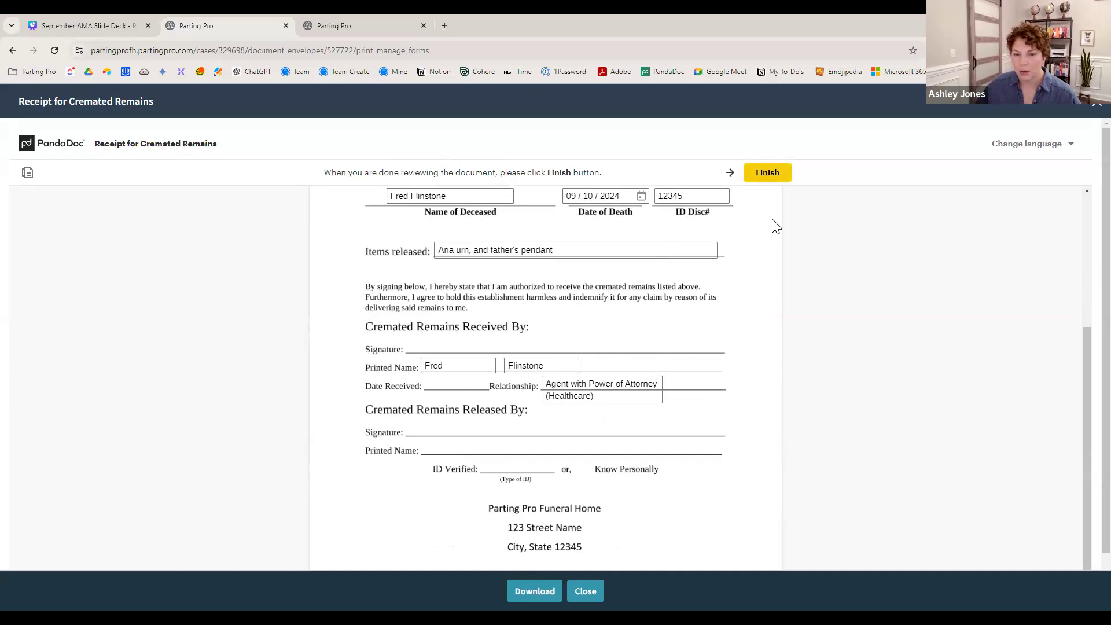
{"action": "scroll", "coordinate": [776, 272], "scroll_direction": "up", "scroll_amount": 1}
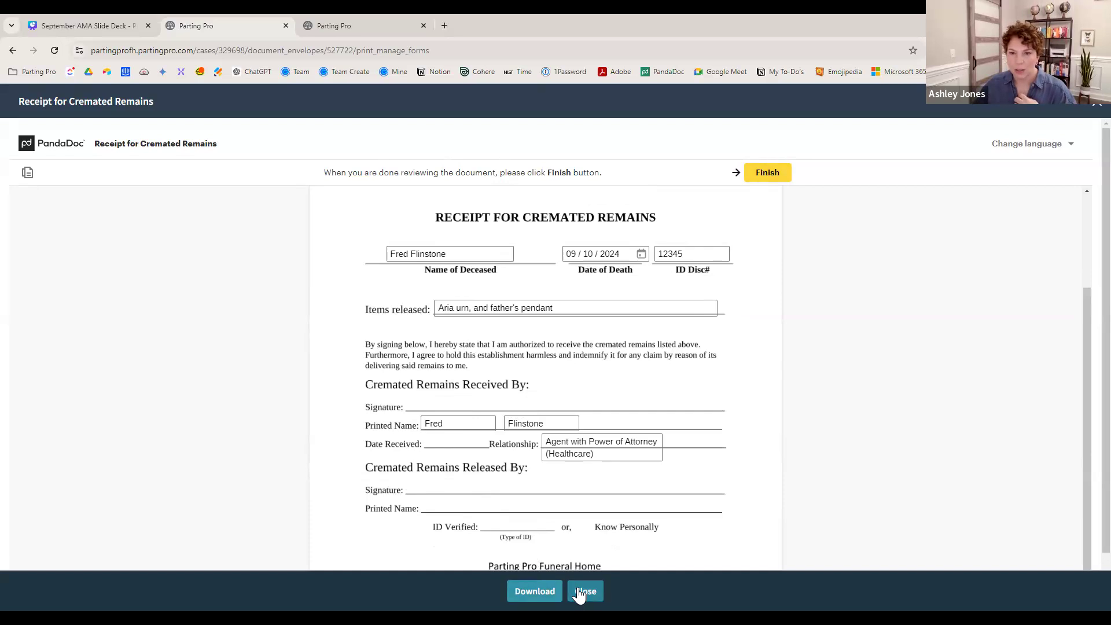
- Finish the Receipt for Cremated Remains, then download and review its PDF
{"action": "left_click", "coordinate": [761, 178]}
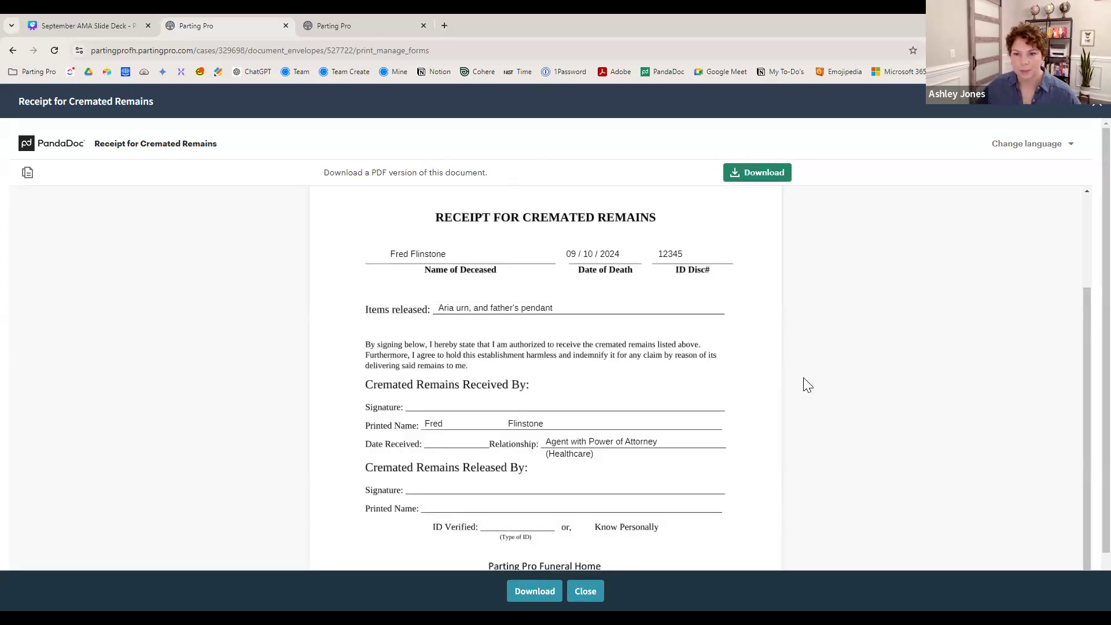
{"action": "left_click", "coordinate": [756, 181]}
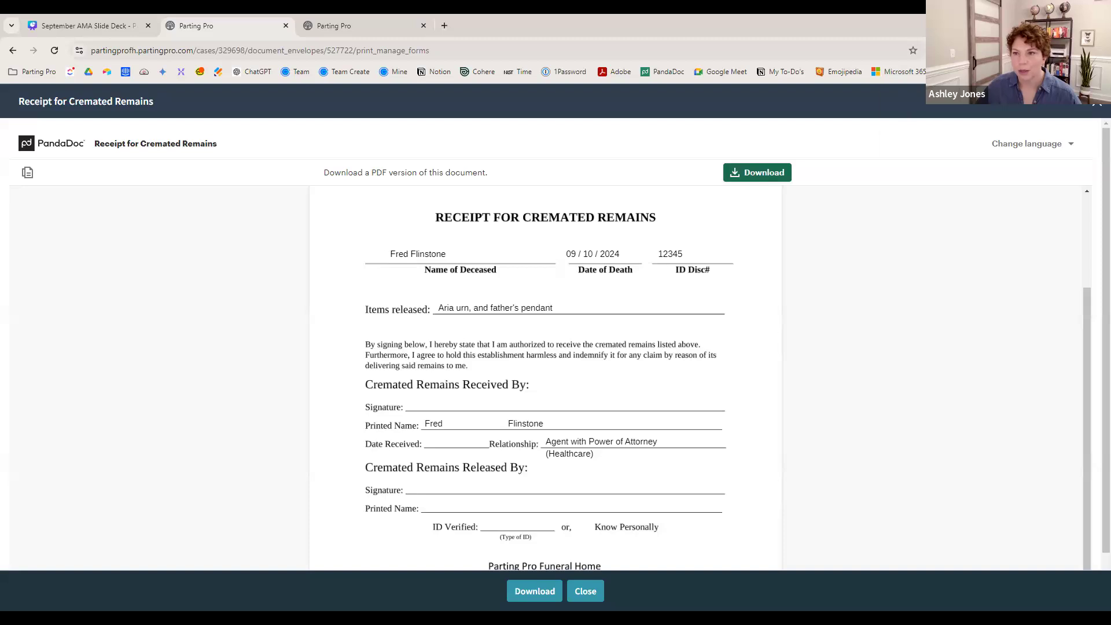
{"action": "left_click", "coordinate": [973, 80]}
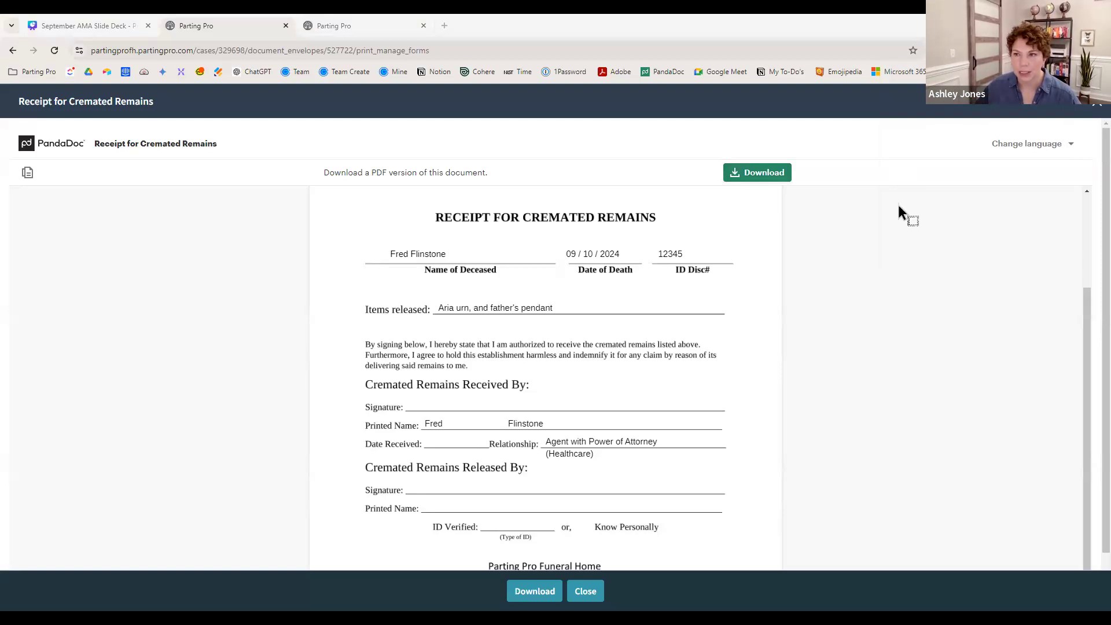
{"action": "scroll", "coordinate": [660, 509], "scroll_direction": "down", "scroll_amount": 1}
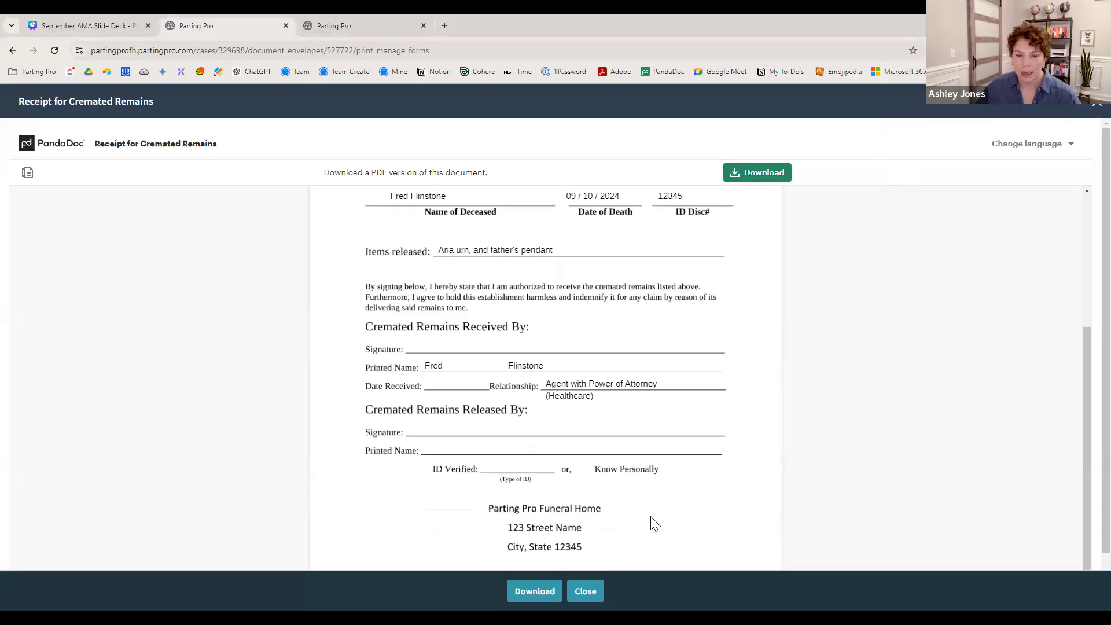
{"action": "left_click", "coordinate": [586, 591]}
- Return to the case's forms and show slide 11 of the Canva deck
{"action": "left_click", "coordinate": [766, 560]}
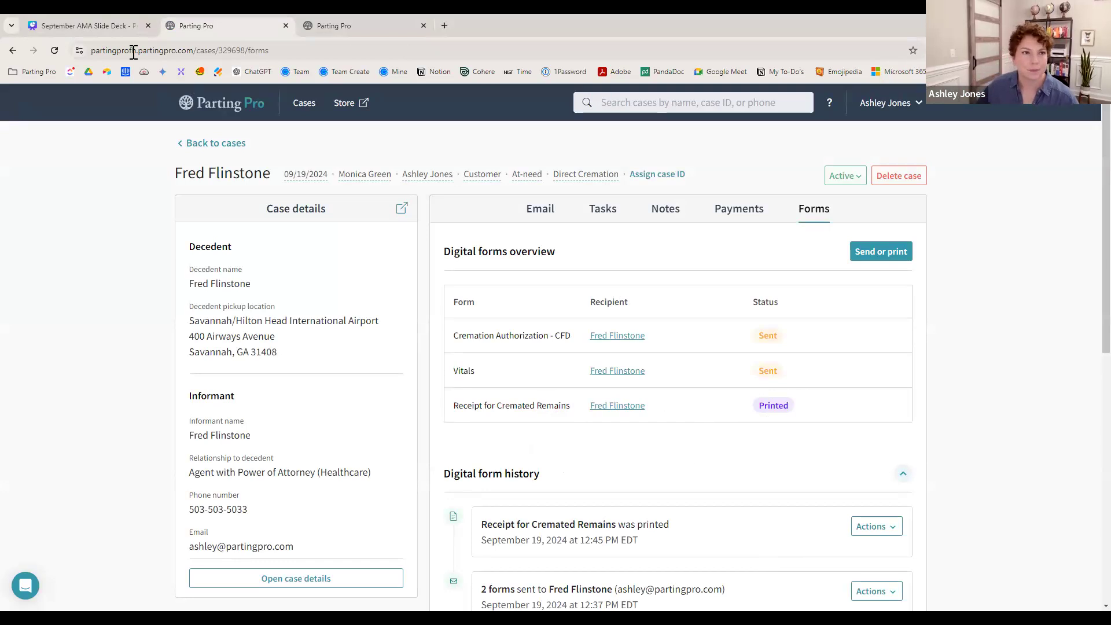
{"action": "left_click", "coordinate": [76, 23]}
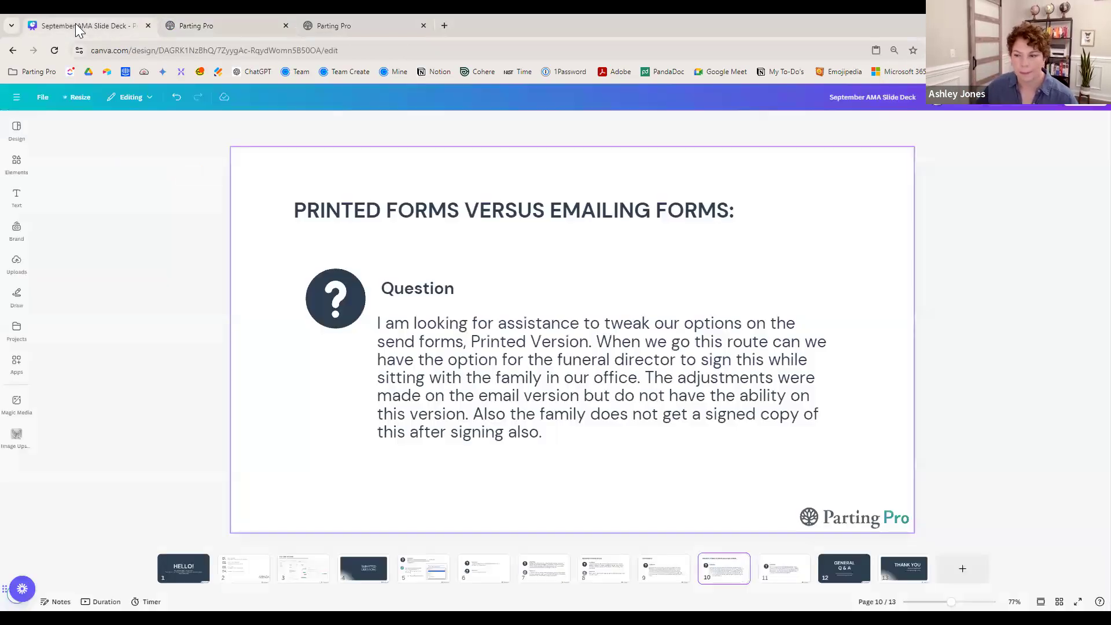
{"action": "left_click", "coordinate": [791, 572]}
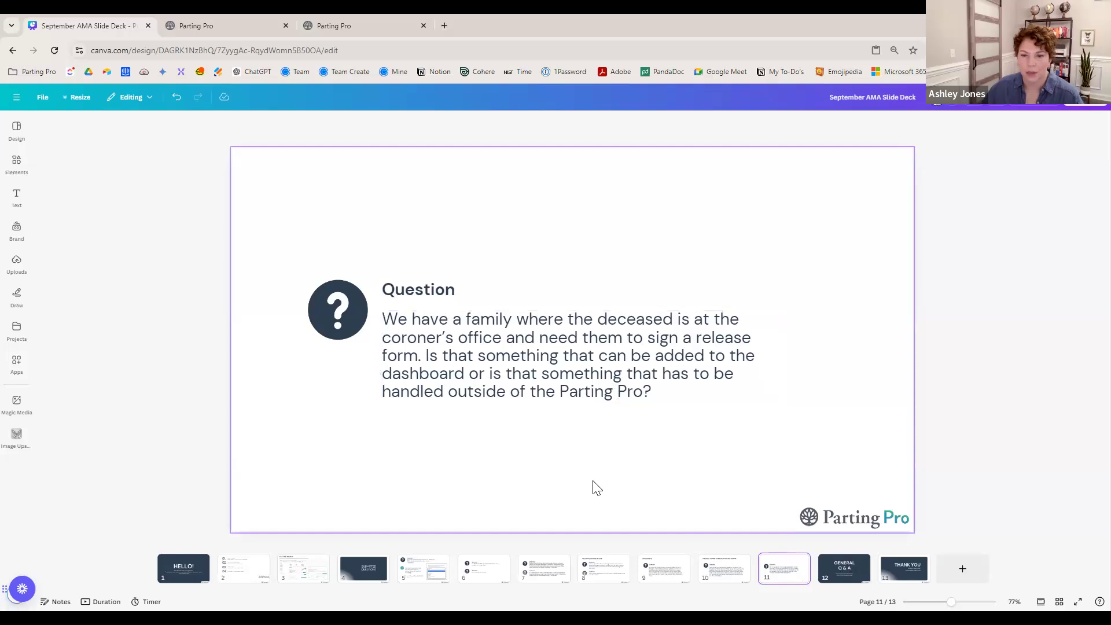
- Switch back to Parting Pro and return to the Funeral Home Cases list
{"action": "left_click", "coordinate": [236, 28]}
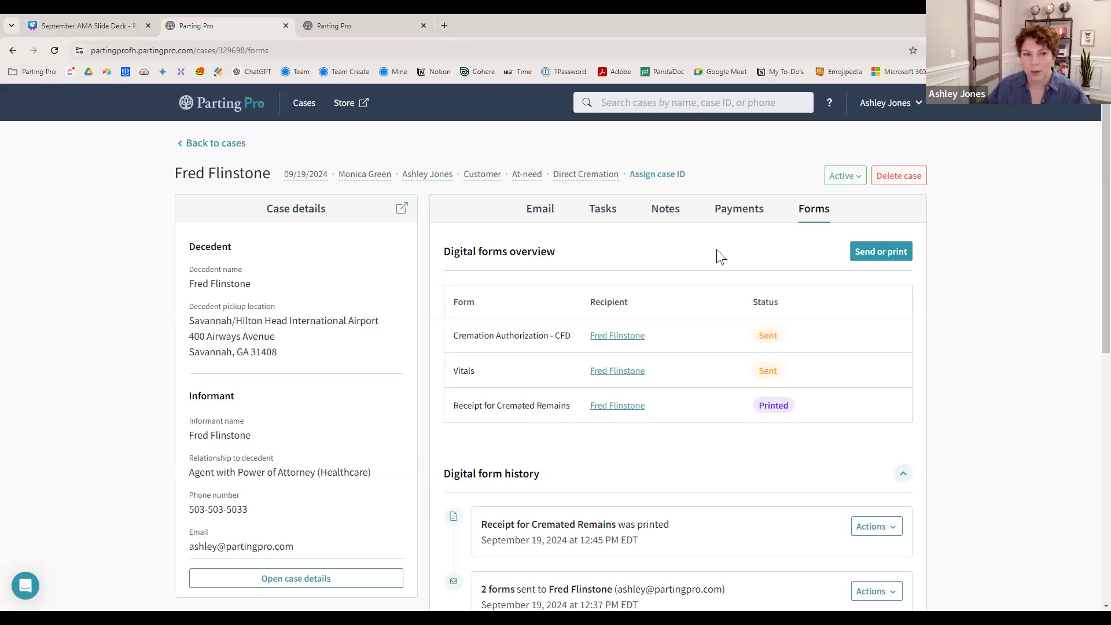
{"action": "left_click", "coordinate": [231, 146]}
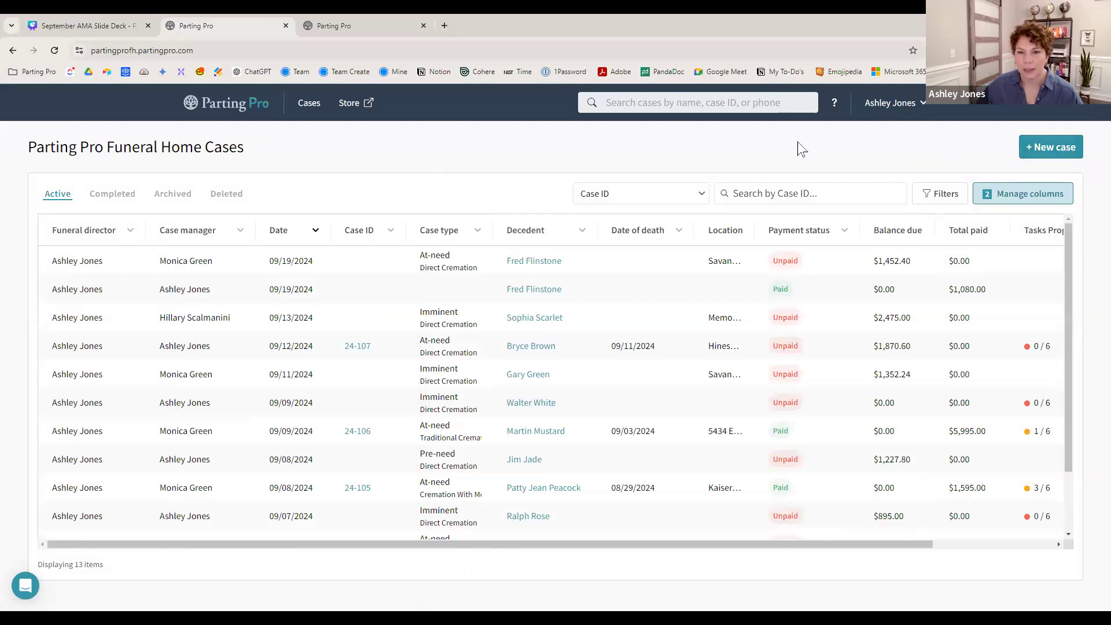
- Reopen Fred Flinstone's at-need direct cremation case and view its Forms tab
{"action": "left_click", "coordinate": [542, 262]}
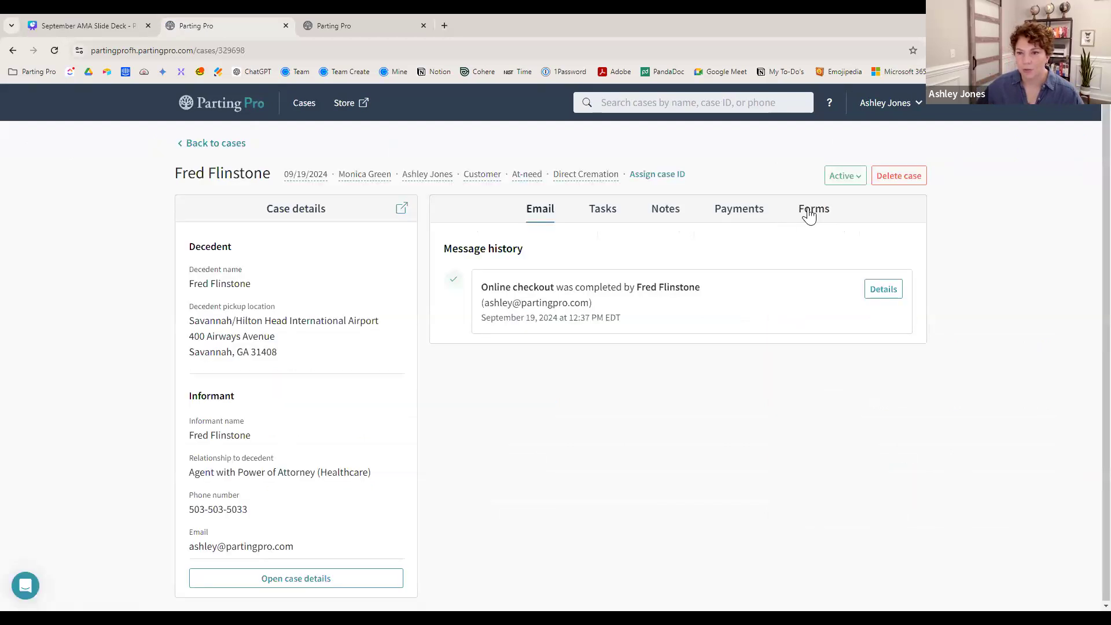
{"action": "left_click", "coordinate": [809, 213]}
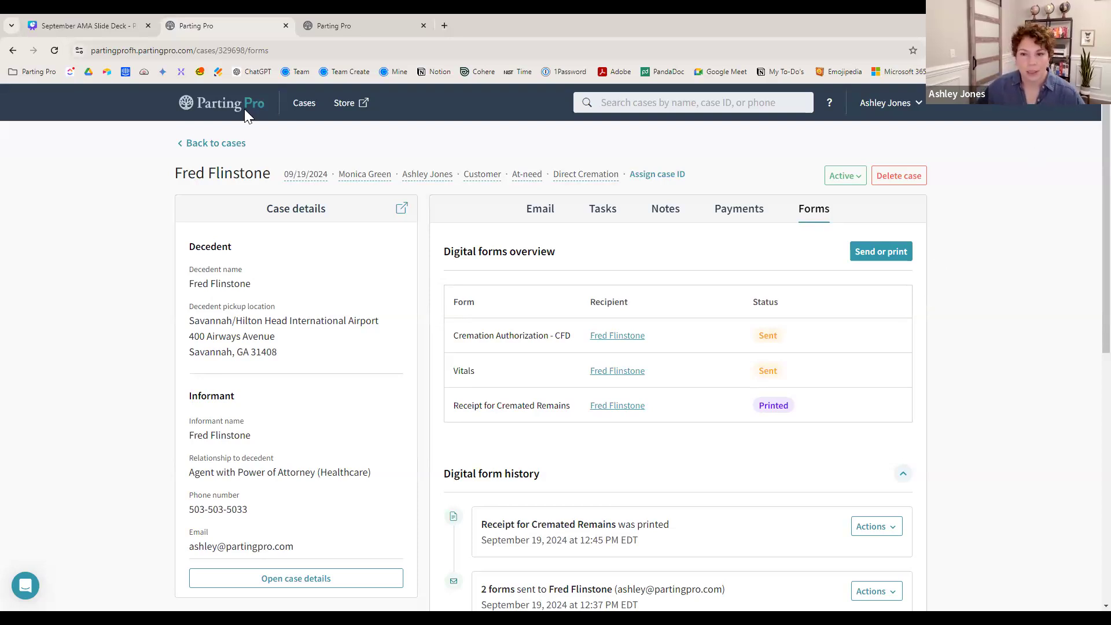
- Show slide 12, GENERAL Q & A, in the September AMA Slide Deck
{"action": "left_click", "coordinate": [89, 23]}
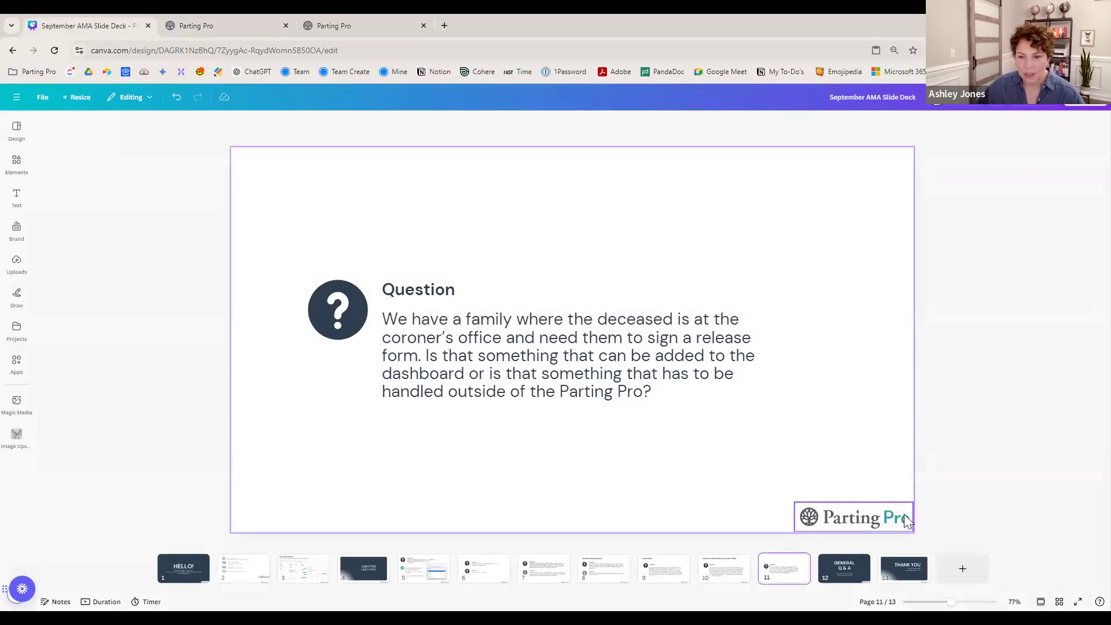
{"action": "left_click", "coordinate": [849, 575]}
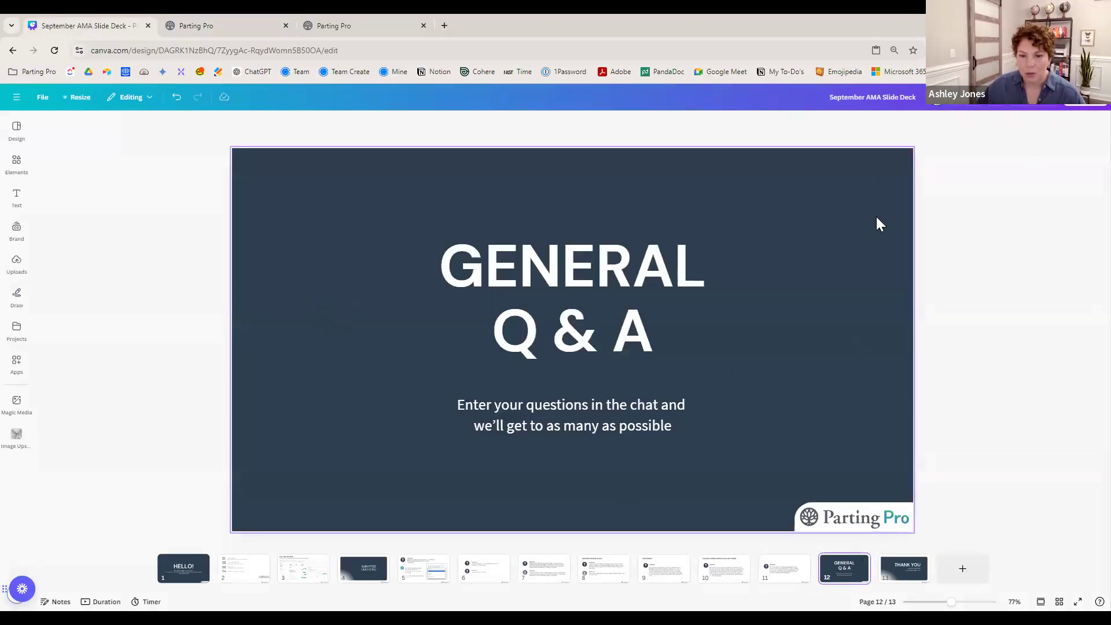